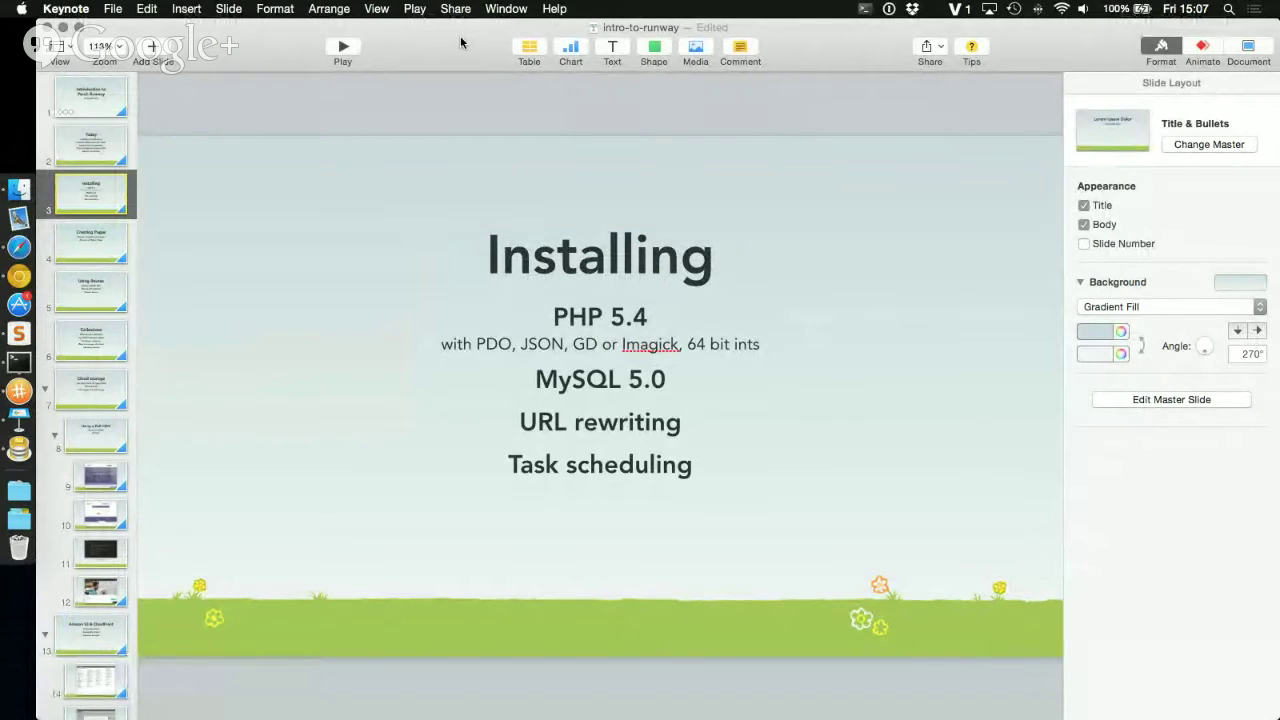
# Switch from Keynote to the Chrome window showing the intro.runway.dev directory listing.
pyautogui.press('super+Tab')
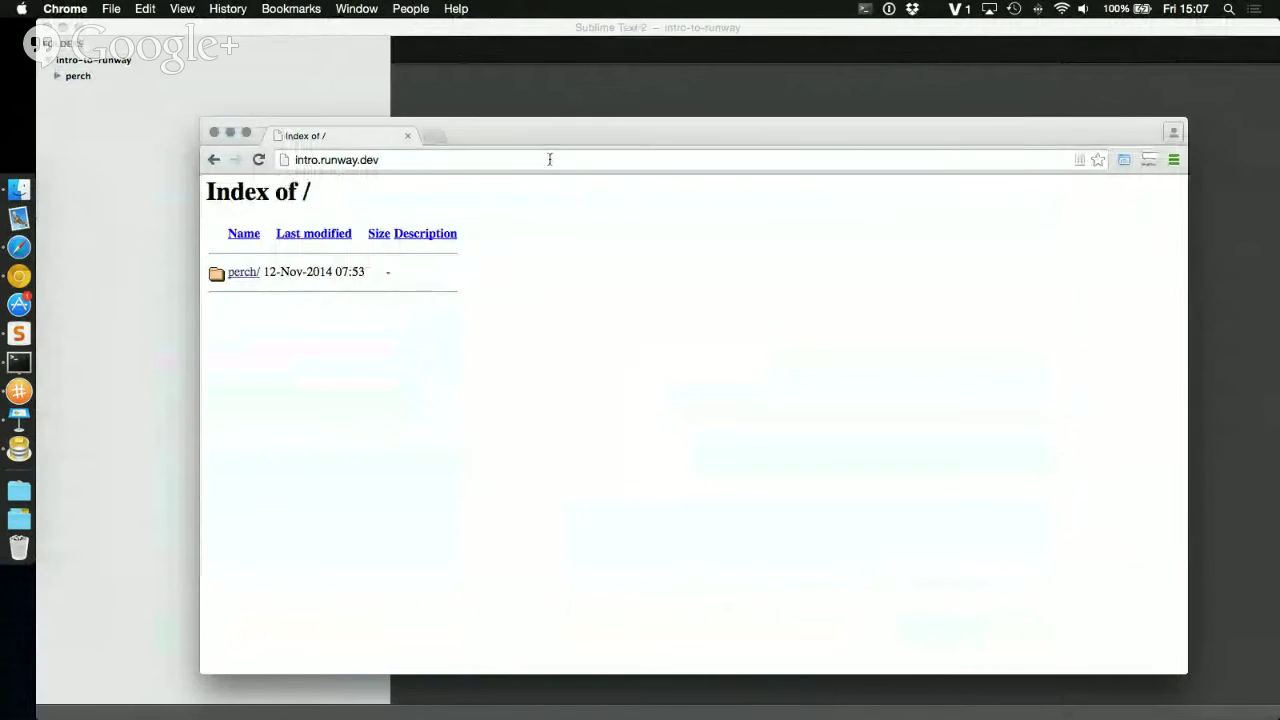
# Load intro.runway.dev/perch/ in Chrome to reach the Perch Runway setup page.
pyautogui.click(550, 162)
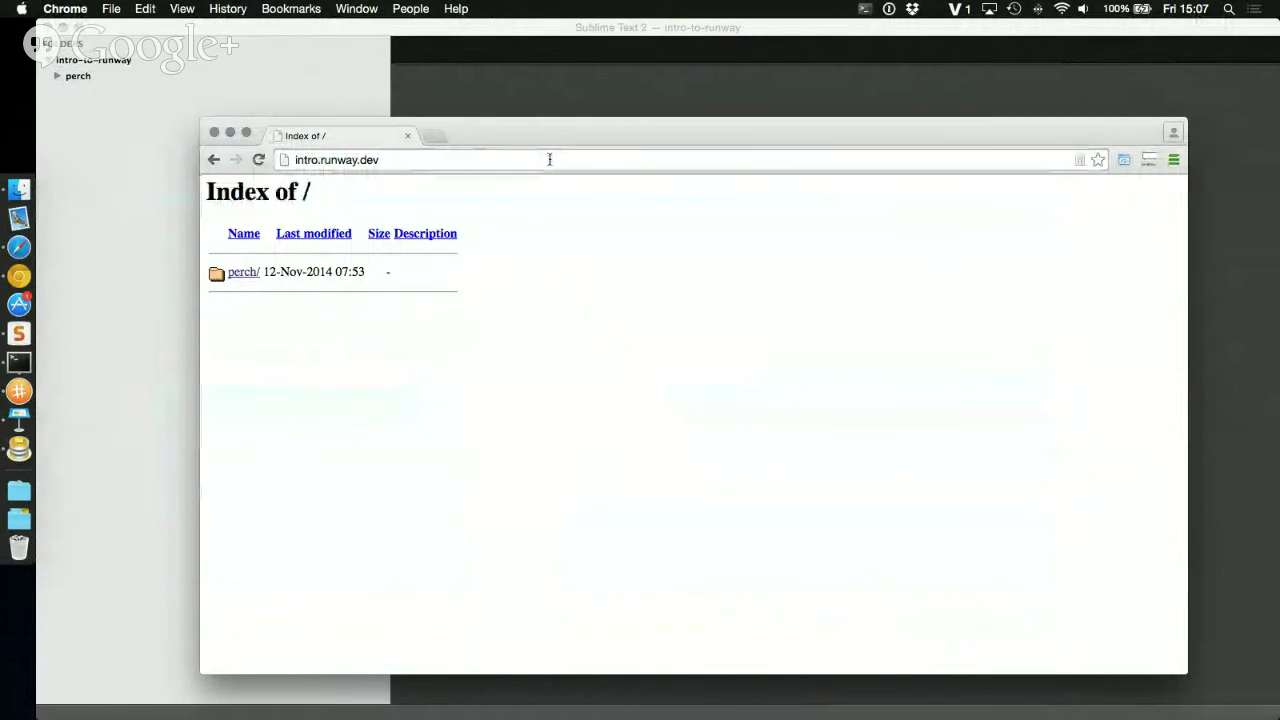
pyautogui.moveTo(698, 133); pyautogui.dragTo(714, 94)
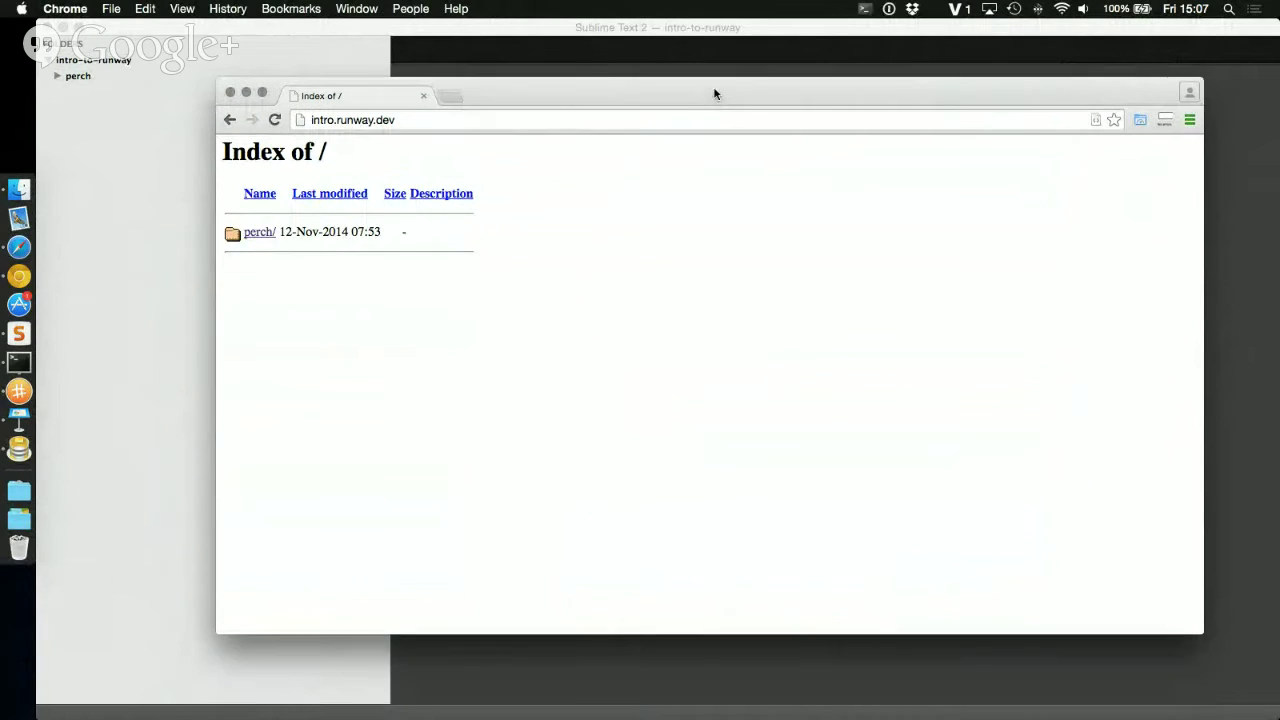
pyautogui.click(502, 120)
pyautogui.click(502, 120)
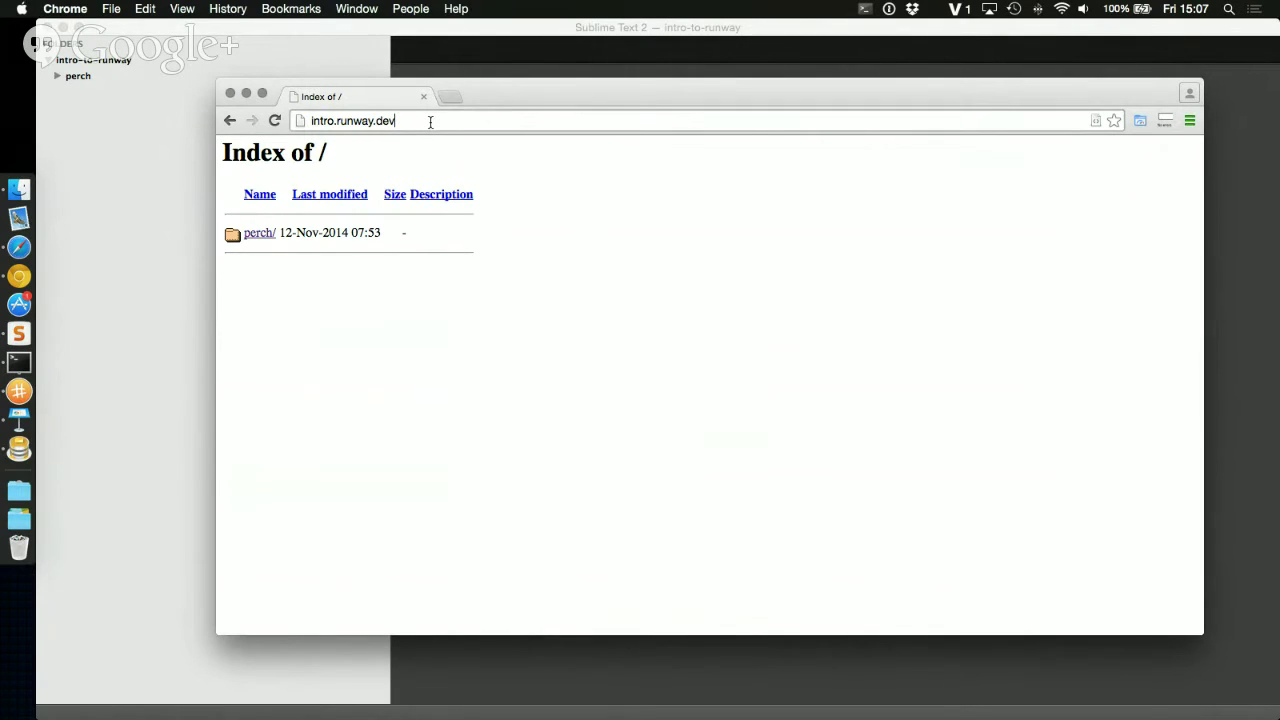
pyautogui.write('/perch/')
pyautogui.press('Return')
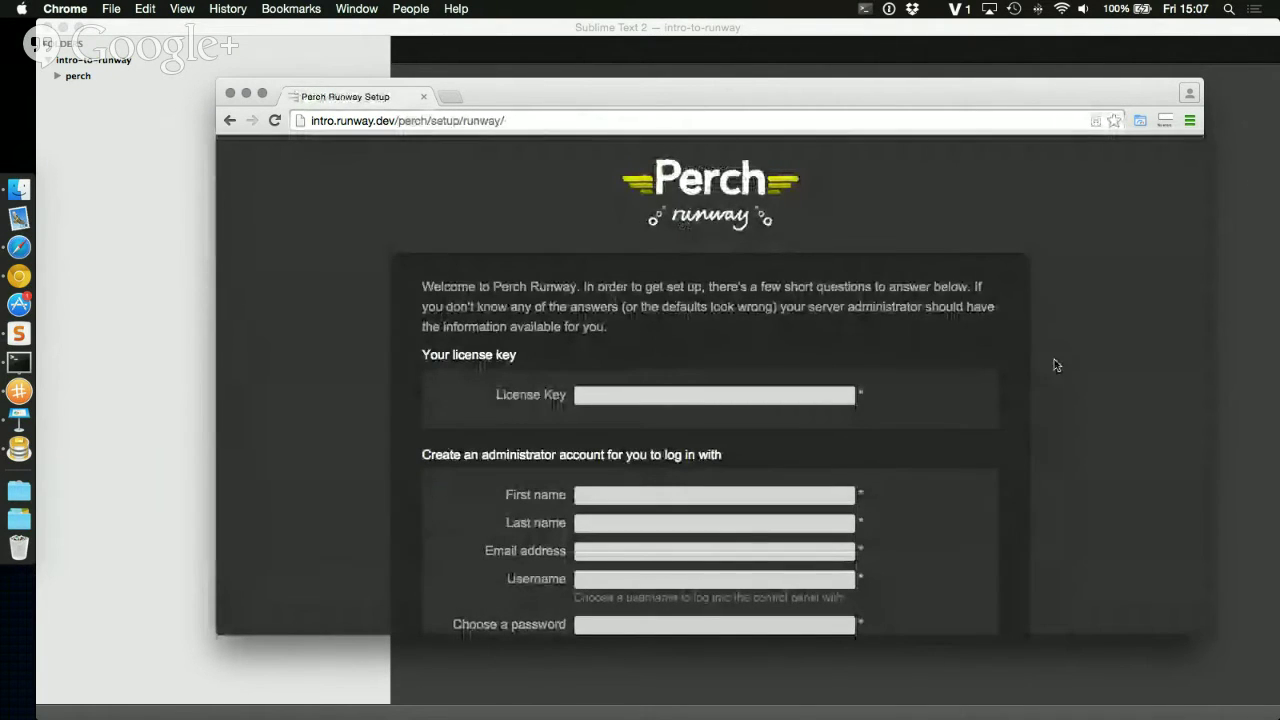
pyautogui.scroll(-2, 1145, 375)
pyautogui.scroll(2, 1145, 375)
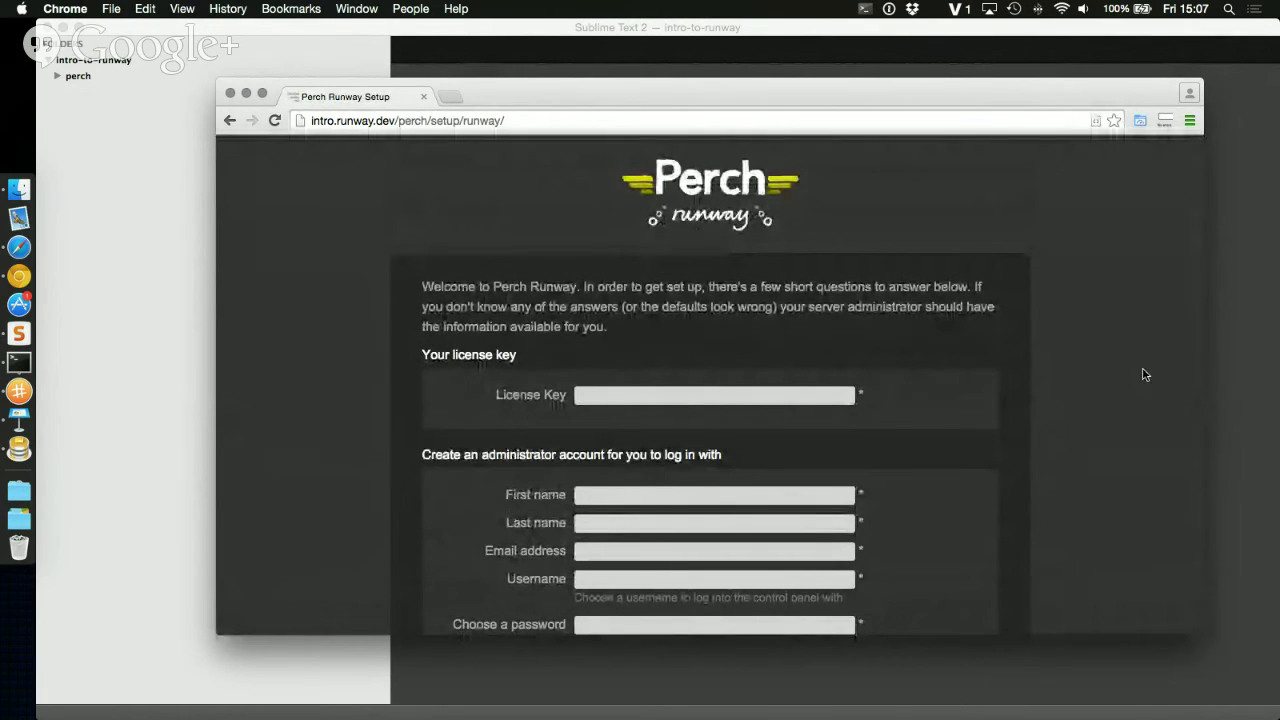
# Enter the licence key using the browser's autofill suggestion.
pyautogui.click(620, 393)
pyautogui.write('R')
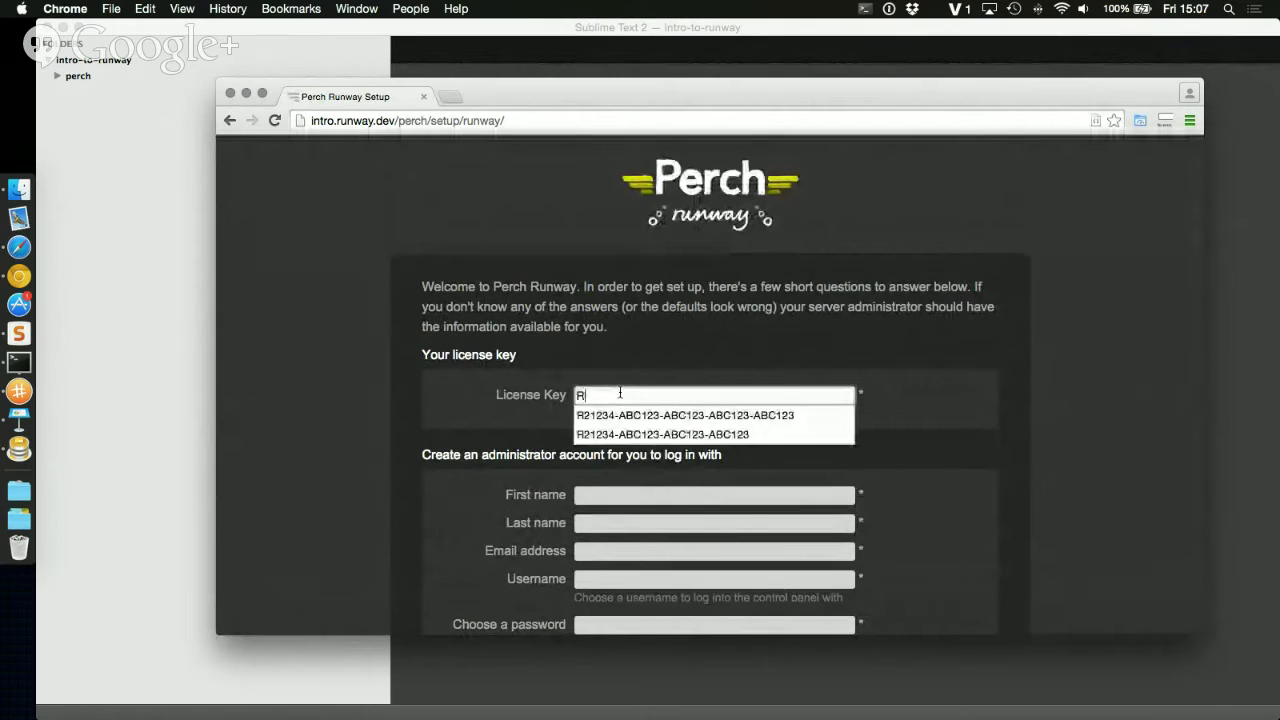
pyautogui.press('Down')
pyautogui.press('Return')
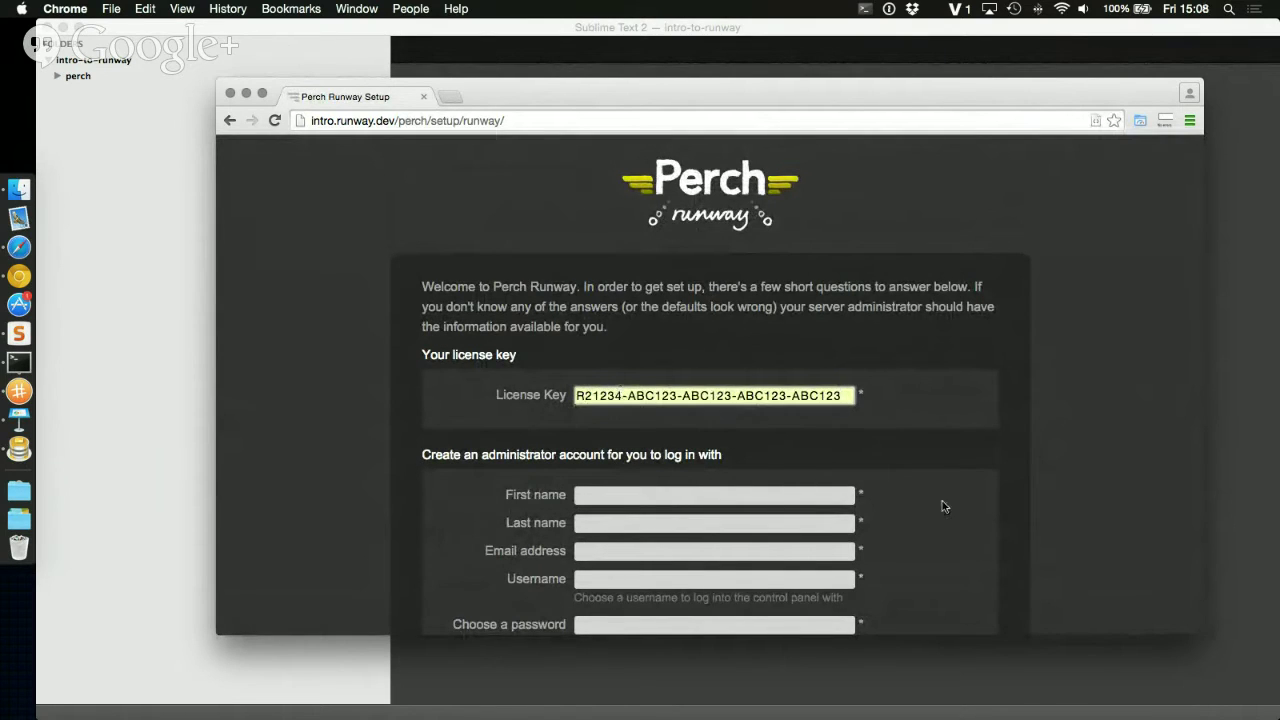
pyautogui.scroll(-3, 985, 503)
# Fill the administrator's first name, last name and e-mail from autofill suggestions.
pyautogui.click(577, 279)
pyautogui.write('D')
pyautogui.press('Down')
pyautogui.press('Return')
pyautogui.press('Tab')
pyautogui.write('Mc')
pyautogui.press('Down')
pyautogui.press('Return')
pyautogui.press('Tab')
pyautogui.write('d')
pyautogui.press('Down')
pyautogui.press('Return')
# Set the administrator username and enter the account password twice to confirm it.
pyautogui.press('Tab')
pyautogui.write('d')
pyautogui.press('Down')
pyautogui.press('Return')
pyautogui.press('Tab')
pyautogui.write('••••••••')
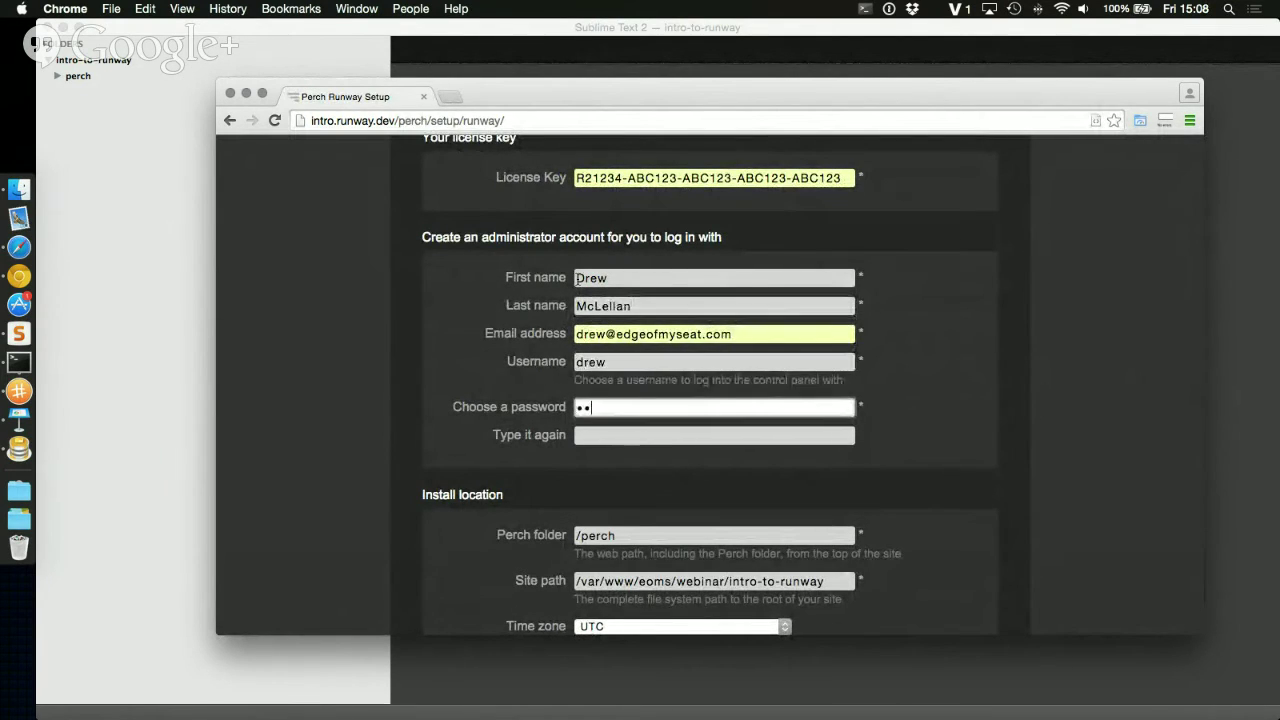
pyautogui.press('Tab')
pyautogui.write('••••••••')
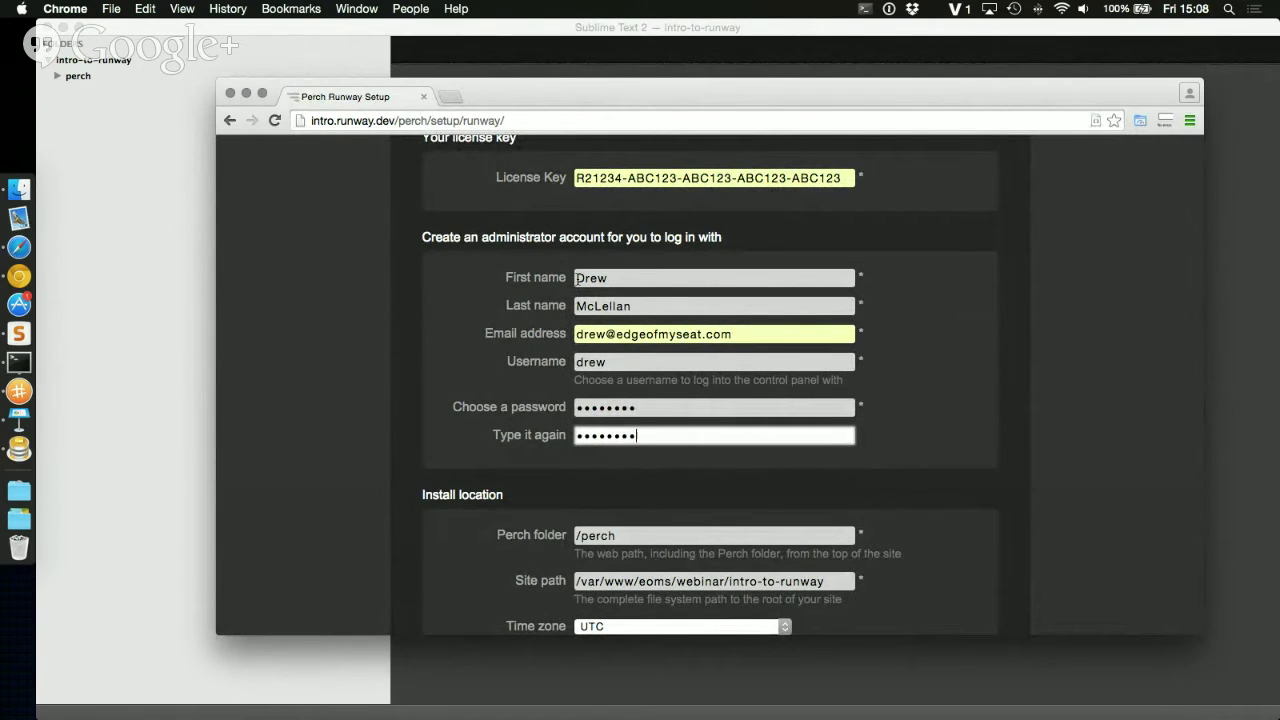
pyautogui.click(998, 450)
pyautogui.scroll(-4, 997, 454)
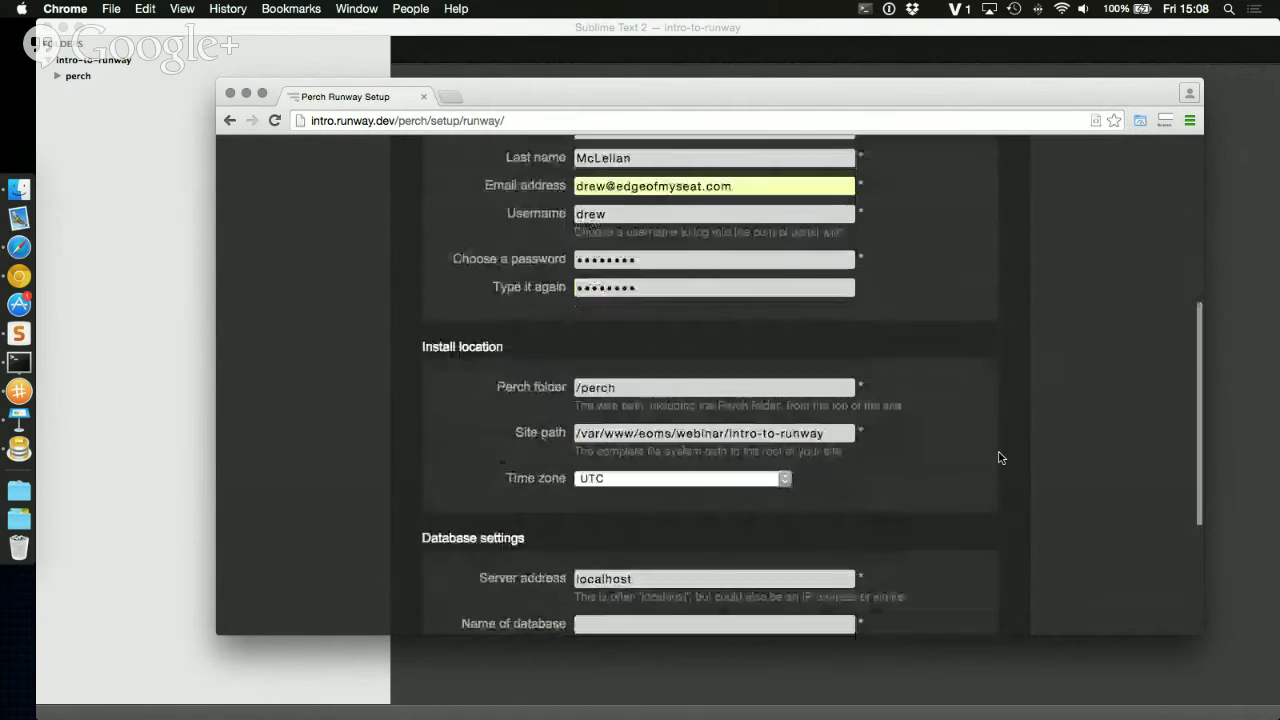
pyautogui.scroll(-1, 670, 368)
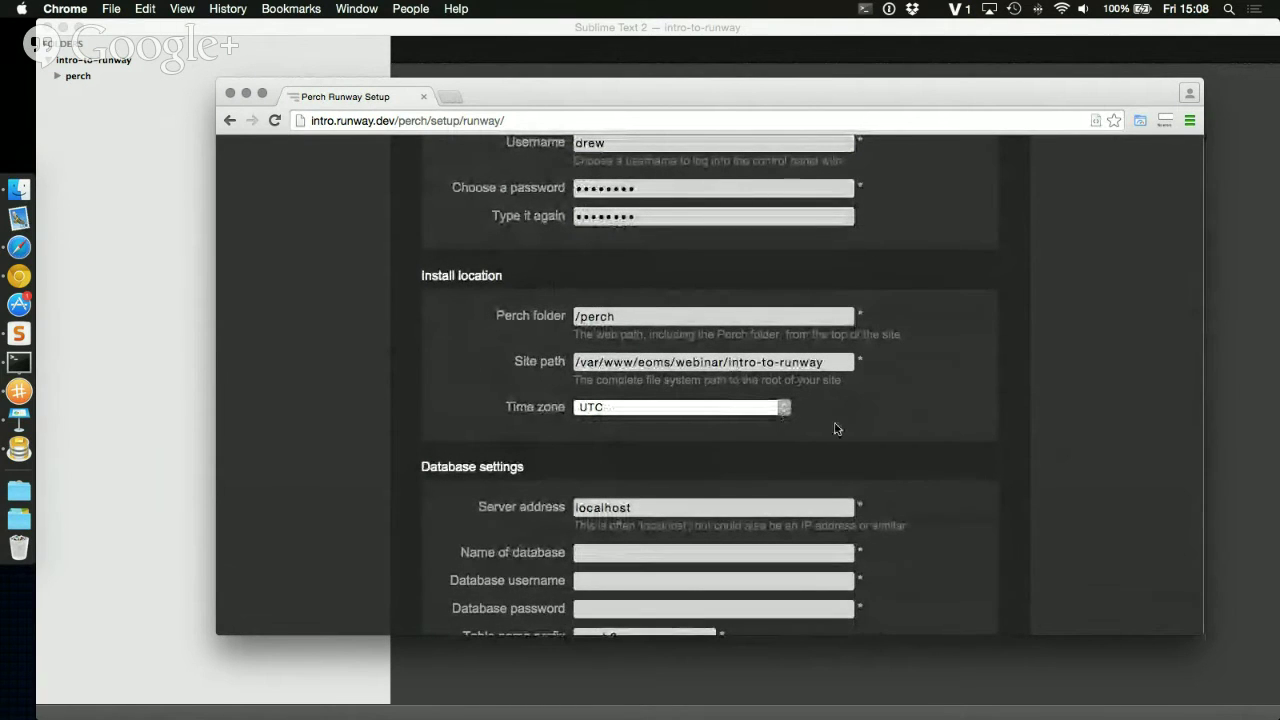
pyautogui.scroll(-3, 836, 430)
pyautogui.scroll(-2, 820, 447)
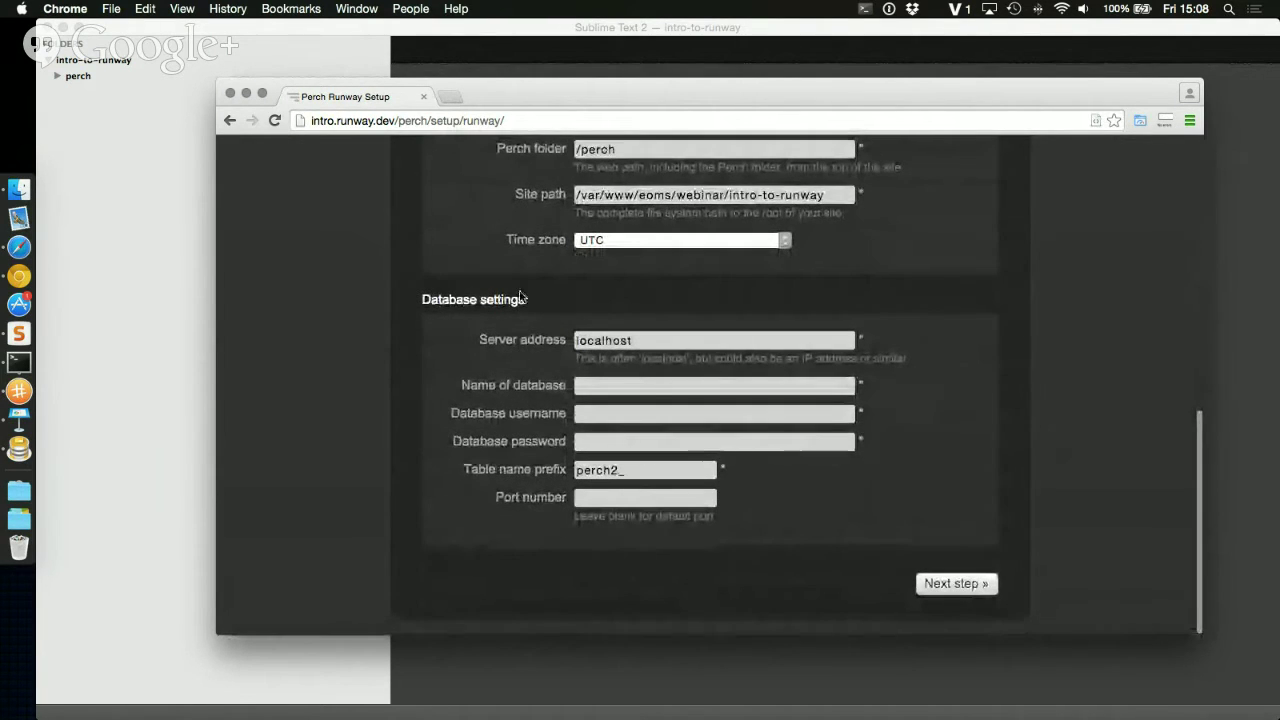
# Enter database name db_introtorunway, the suggested database username and the database password.
pyautogui.click(599, 384)
pyautogui.write('db')
pyautogui.click(670, 403)
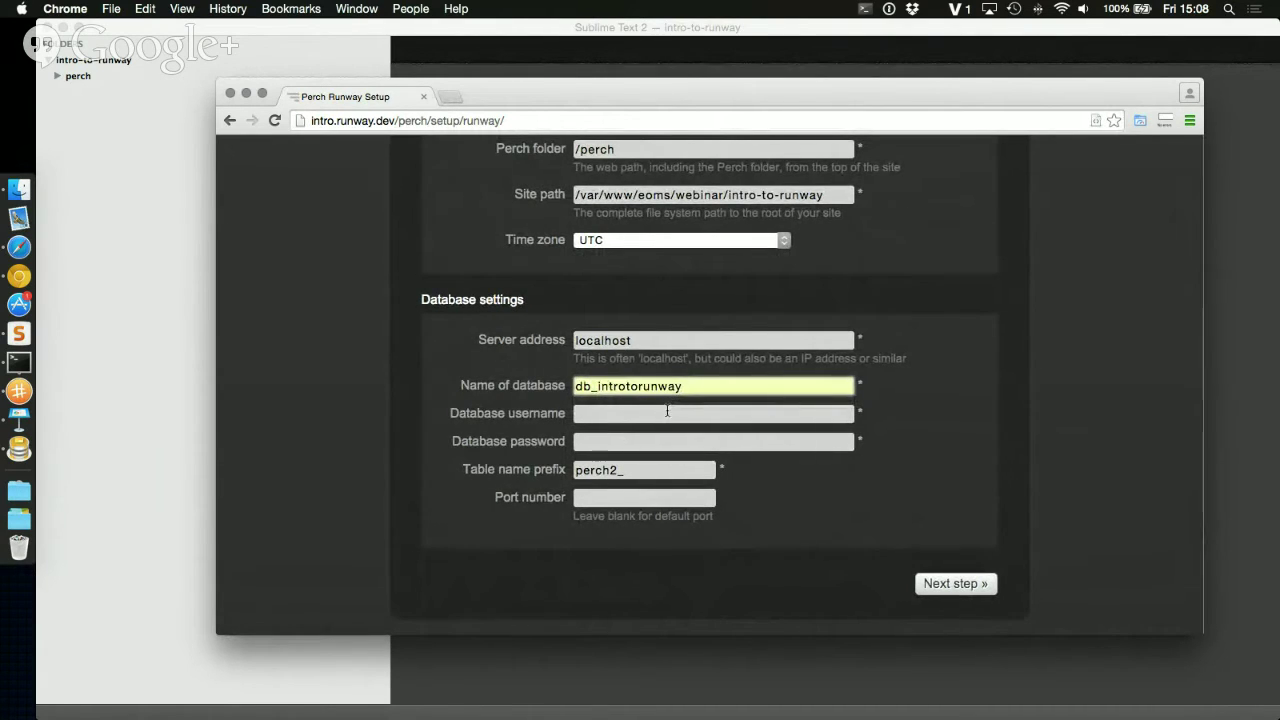
pyautogui.click(666, 411)
pyautogui.press('Down')
pyautogui.press('Return')
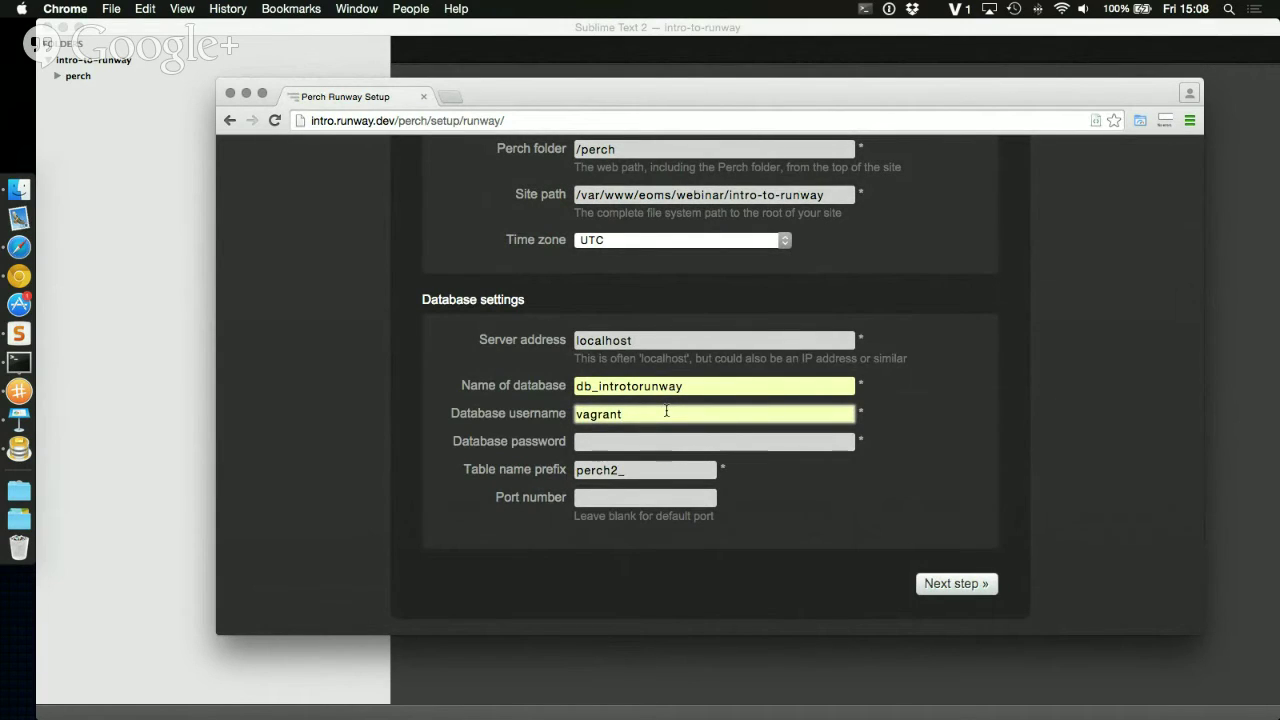
pyautogui.press('Tab')
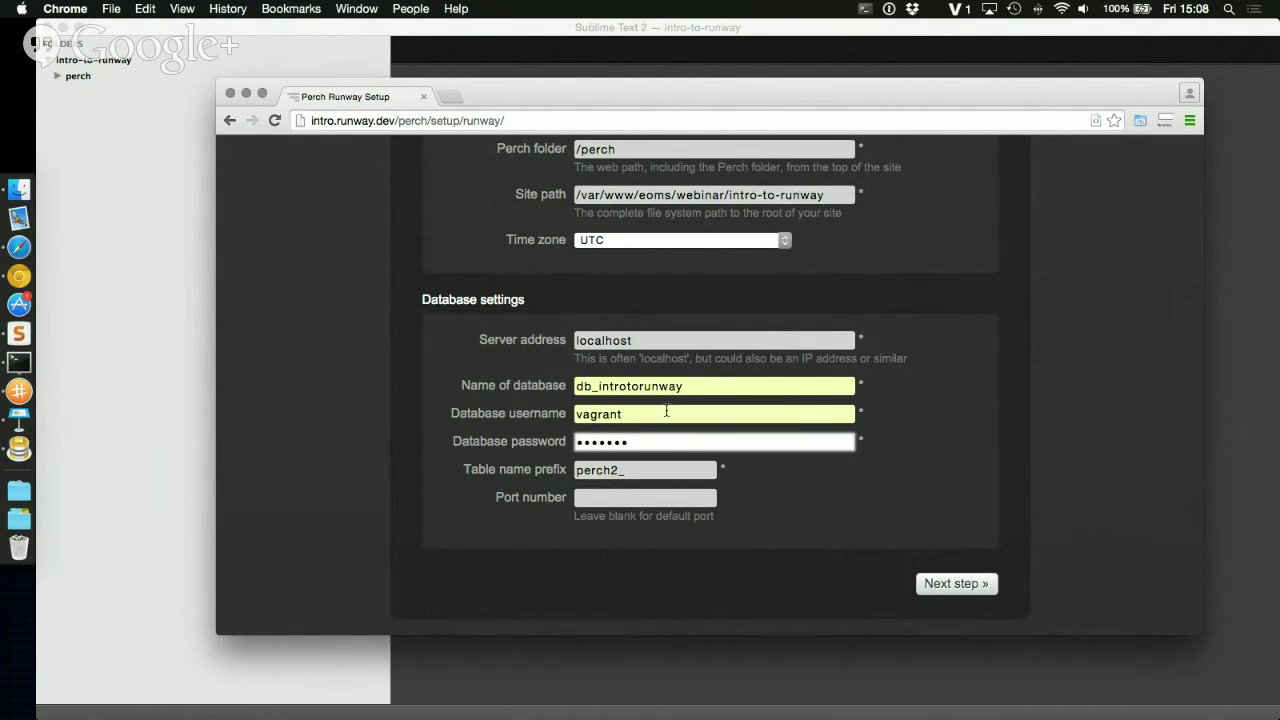
# Keep table prefix perch2_, leave the port number blank and submit the database settings.
pyautogui.click(645, 476)
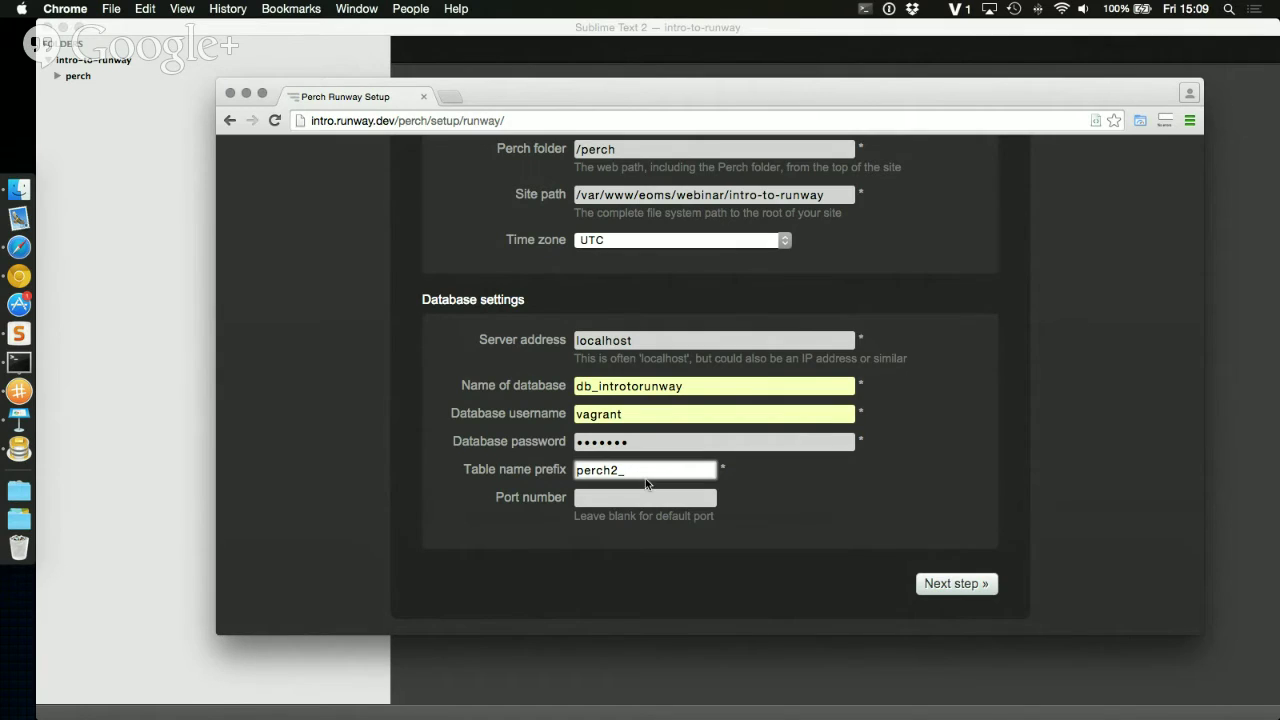
pyautogui.click(646, 496)
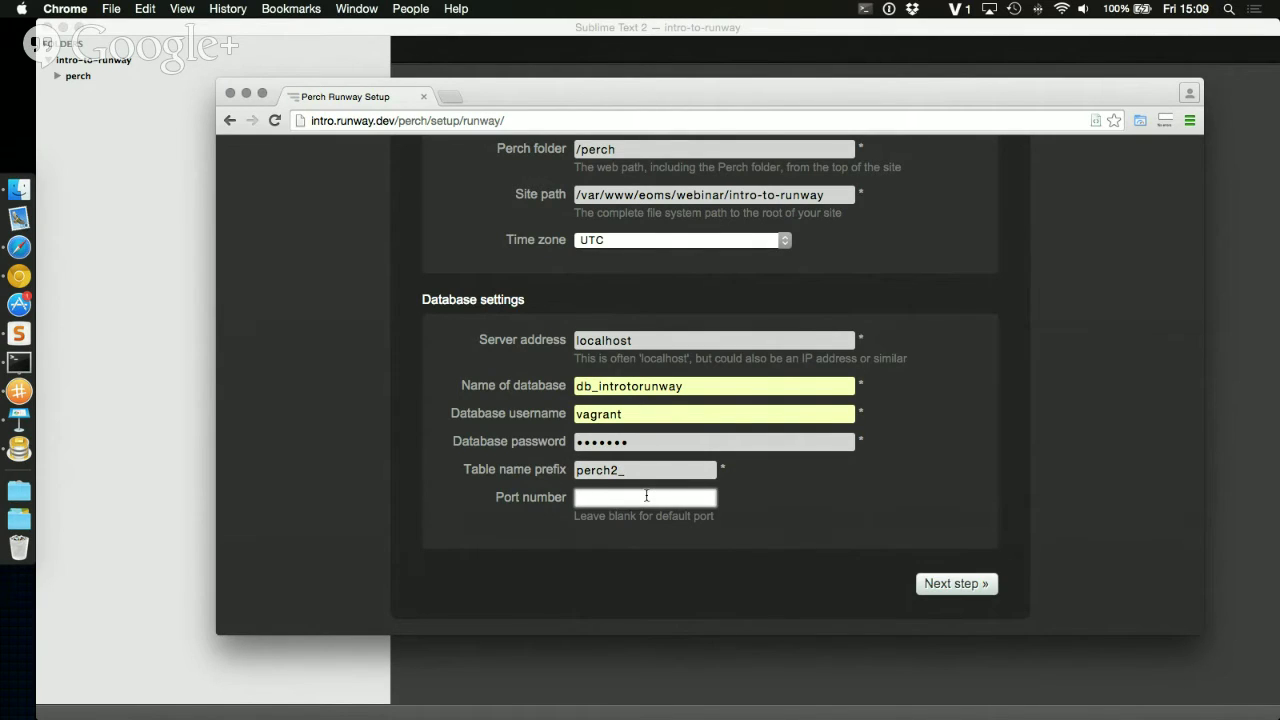
pyautogui.click(760, 506)
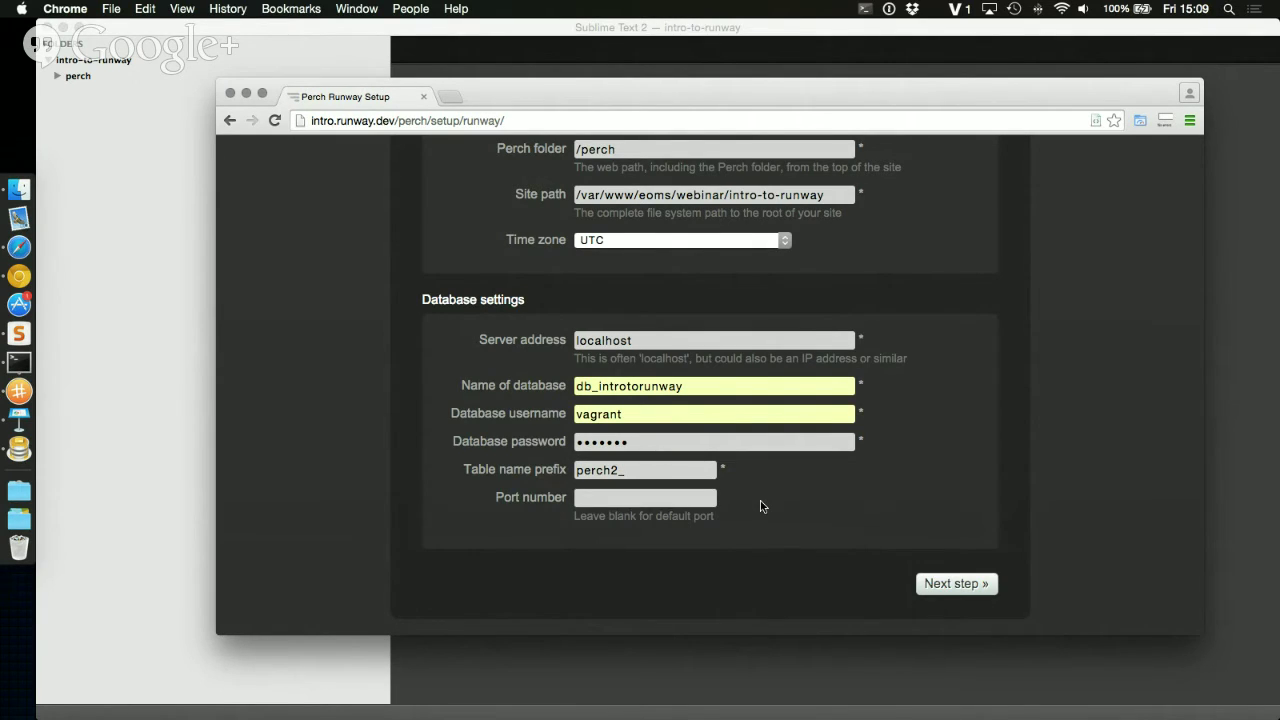
pyautogui.click(947, 590)
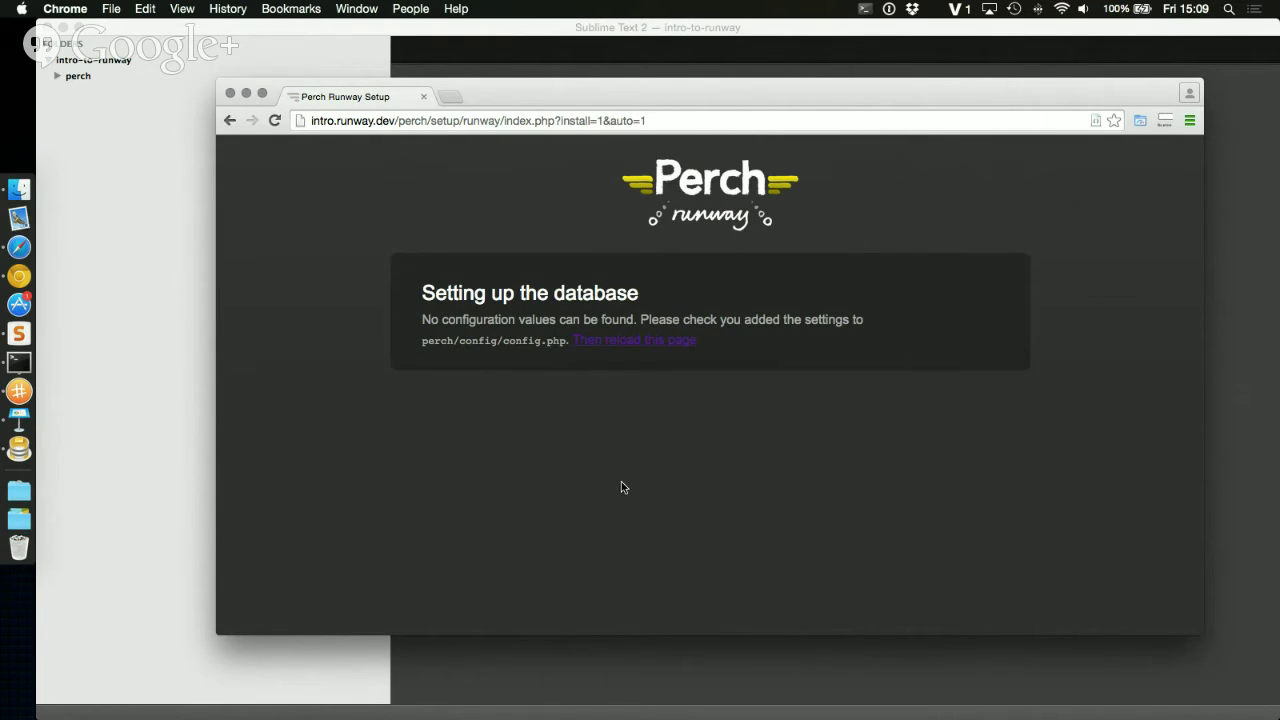
# Reload the database setup step until it reports complete, then bring Sequel Pro forward.
pyautogui.click(677, 120)
pyautogui.press('Return')
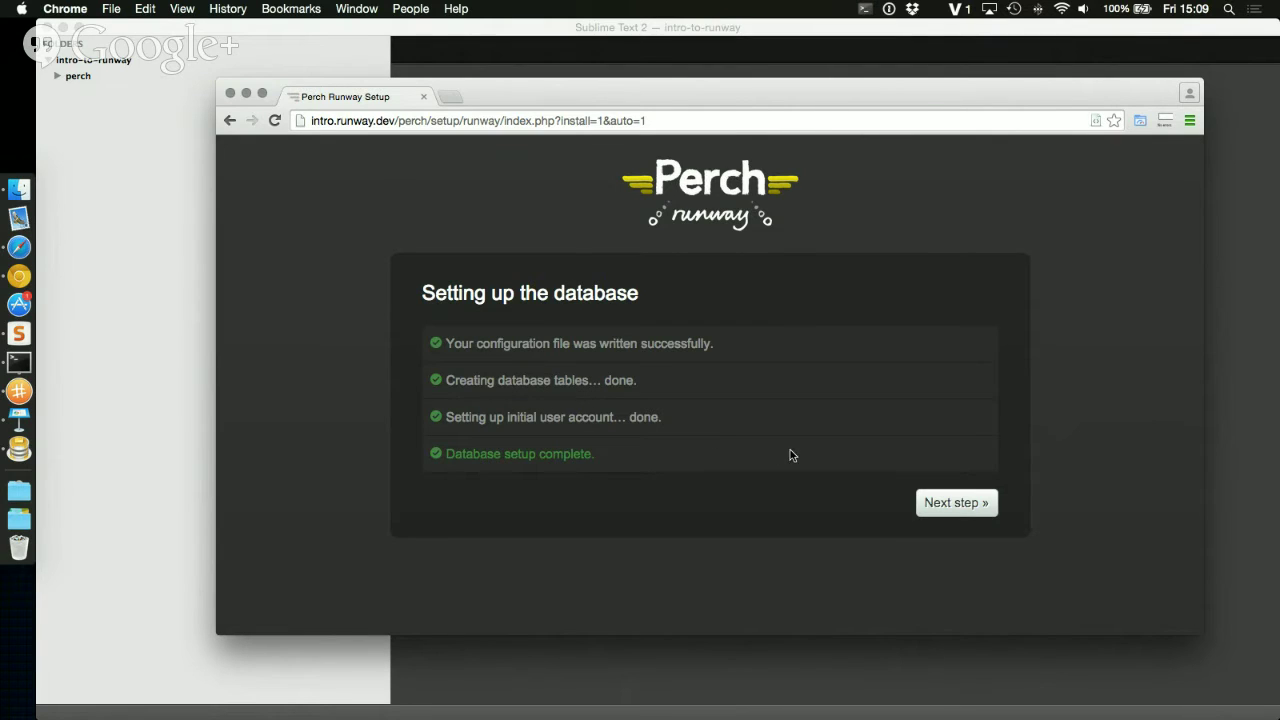
pyautogui.press('super+Tab')
pyautogui.press('super+Tab')
pyautogui.press('super+Tab')
pyautogui.press('super+Tab')
pyautogui.press('super+Tab')
pyautogui.press('super+Tab')
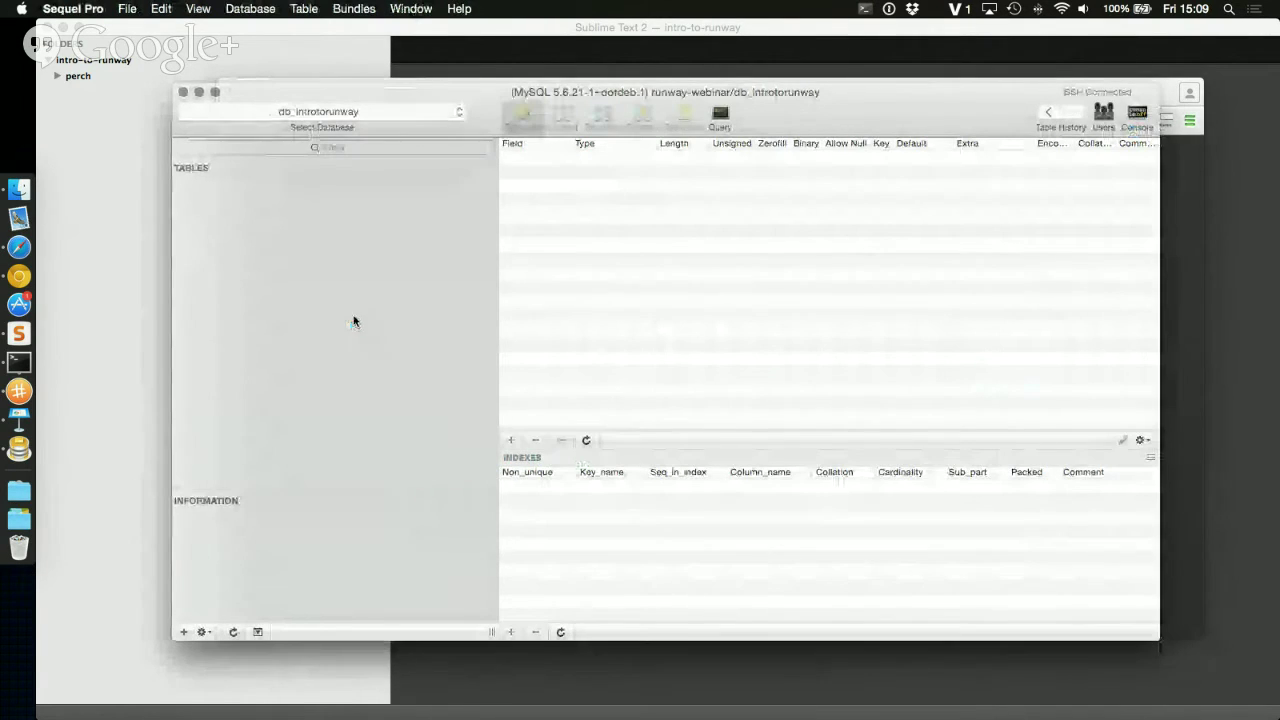
# Refresh db_introtorunway's table list to confirm the perch2_ tables, then return to Chrome.
pyautogui.click(232, 634)
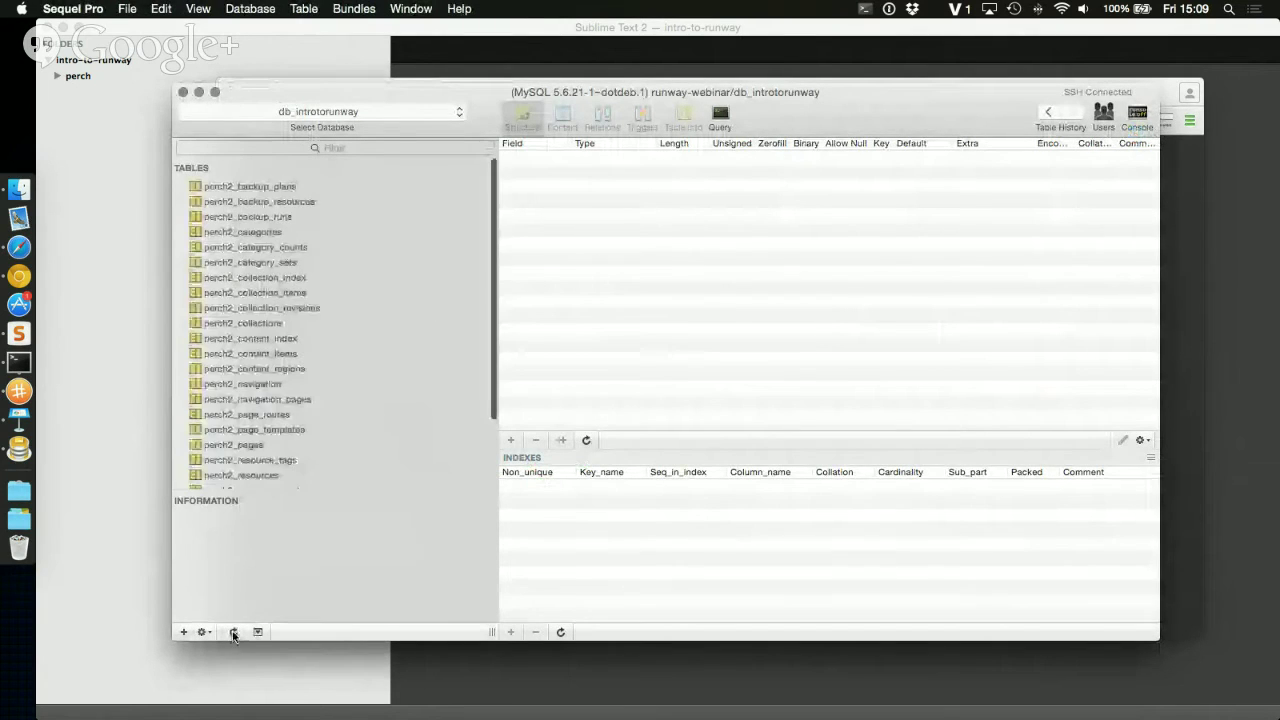
pyautogui.scroll(-5, 294, 266)
pyautogui.scroll(-2, 294, 266)
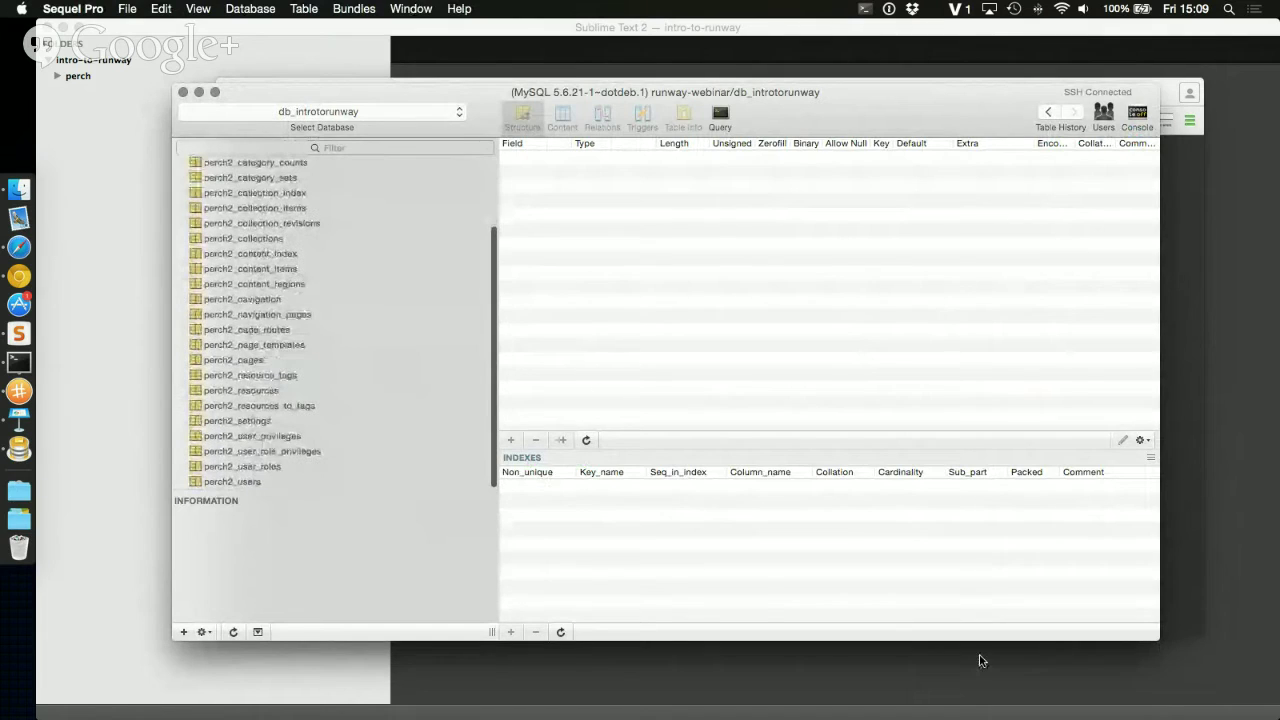
pyautogui.press('super+Tab')
pyautogui.press('Tab')
pyautogui.press('Tab')
pyautogui.press('Tab')
pyautogui.press('Tab')
pyautogui.press('Tab')
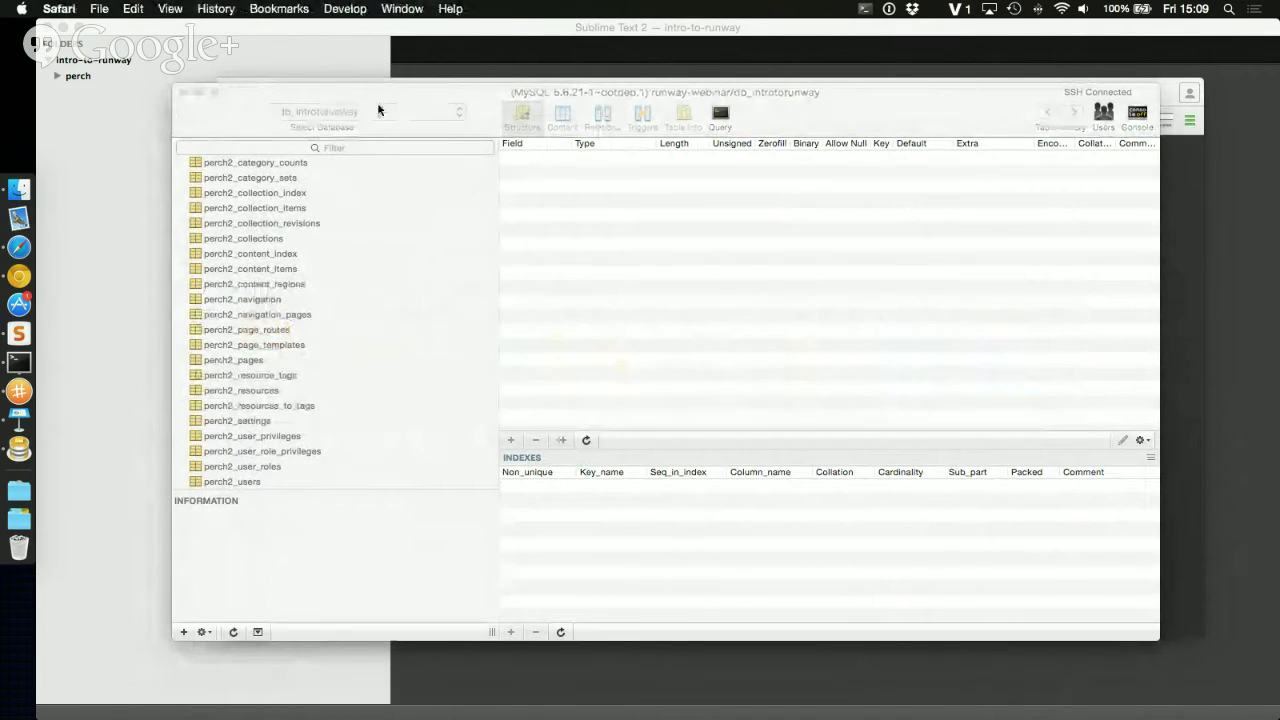
pyautogui.click(808, 103)
pyautogui.press('super+Tab')
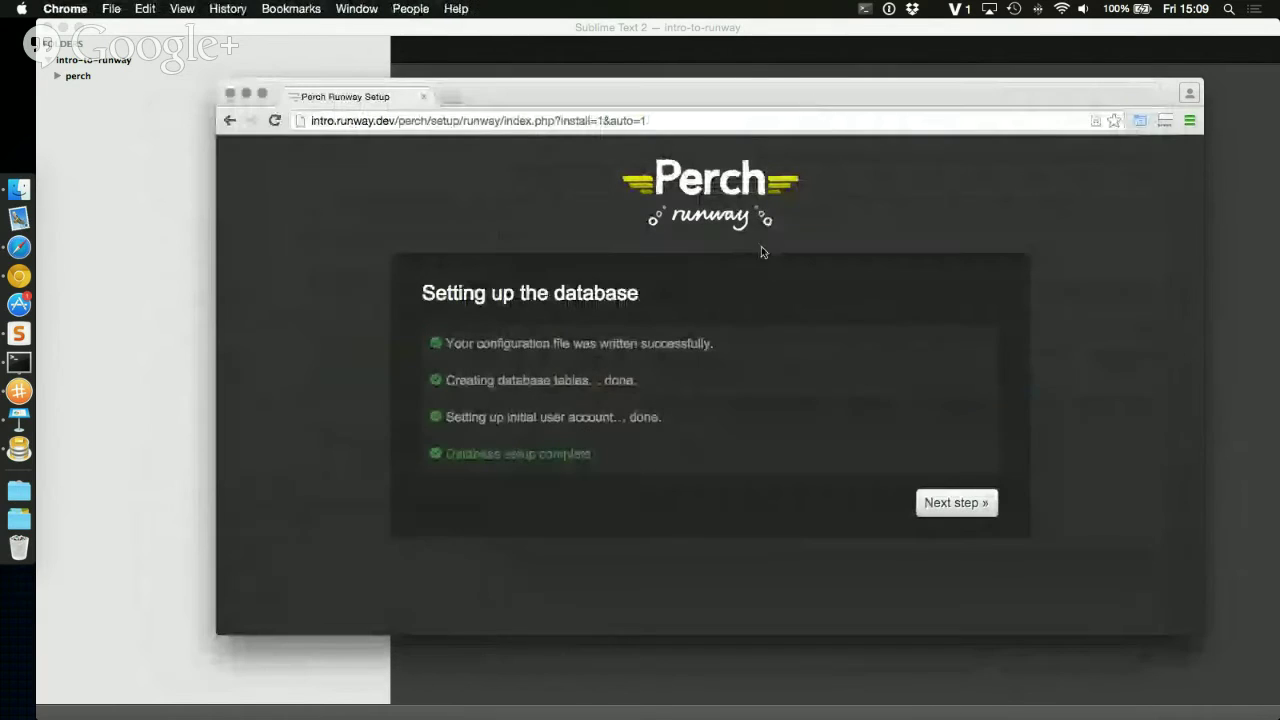
# Continue to the URL rewriting page and select the five Apache rewrite rule lines.
pyautogui.click(975, 507)
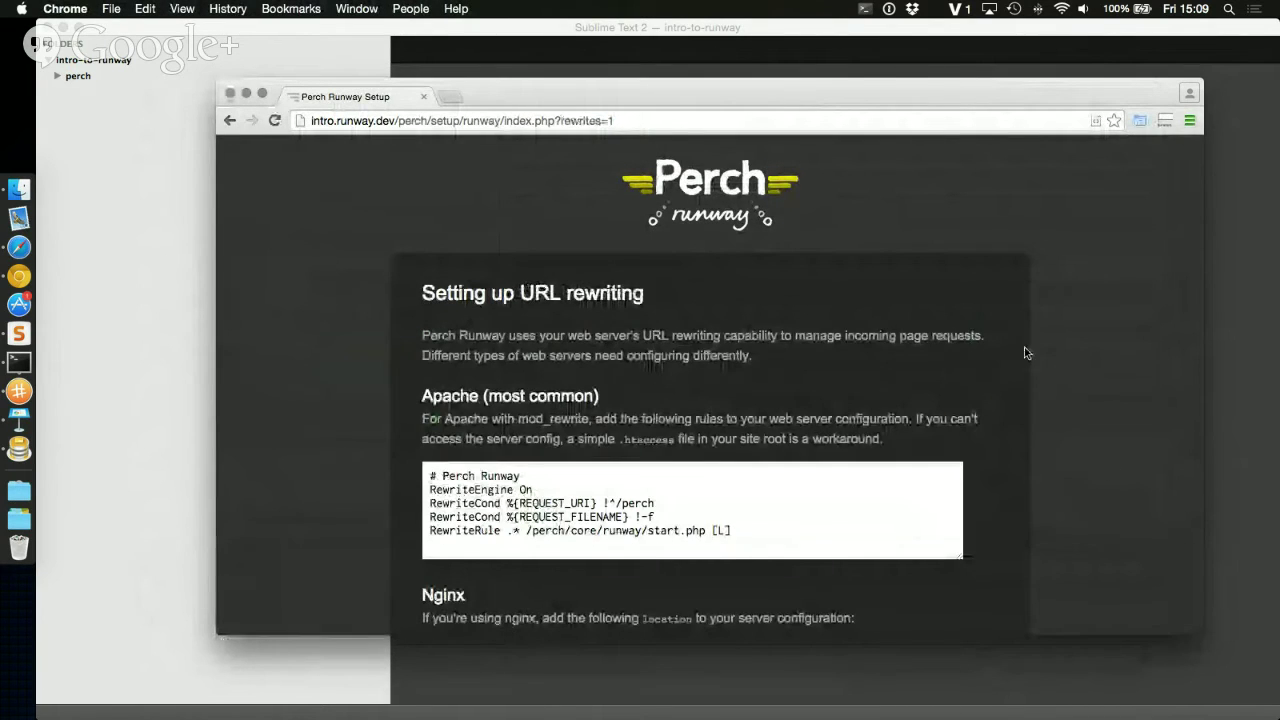
pyautogui.scroll(-5, 1069, 368)
pyautogui.scroll(3, 1069, 368)
pyautogui.scroll(2, 1069, 368)
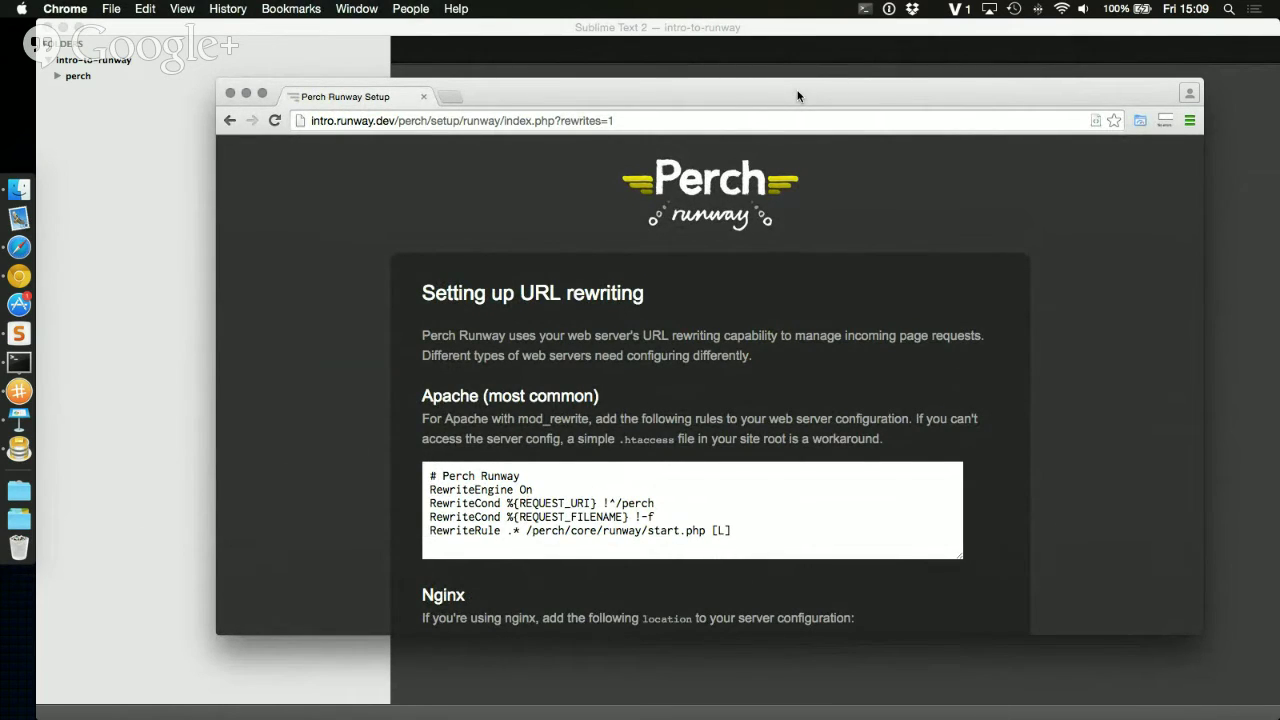
pyautogui.scroll(-3, 844, 303)
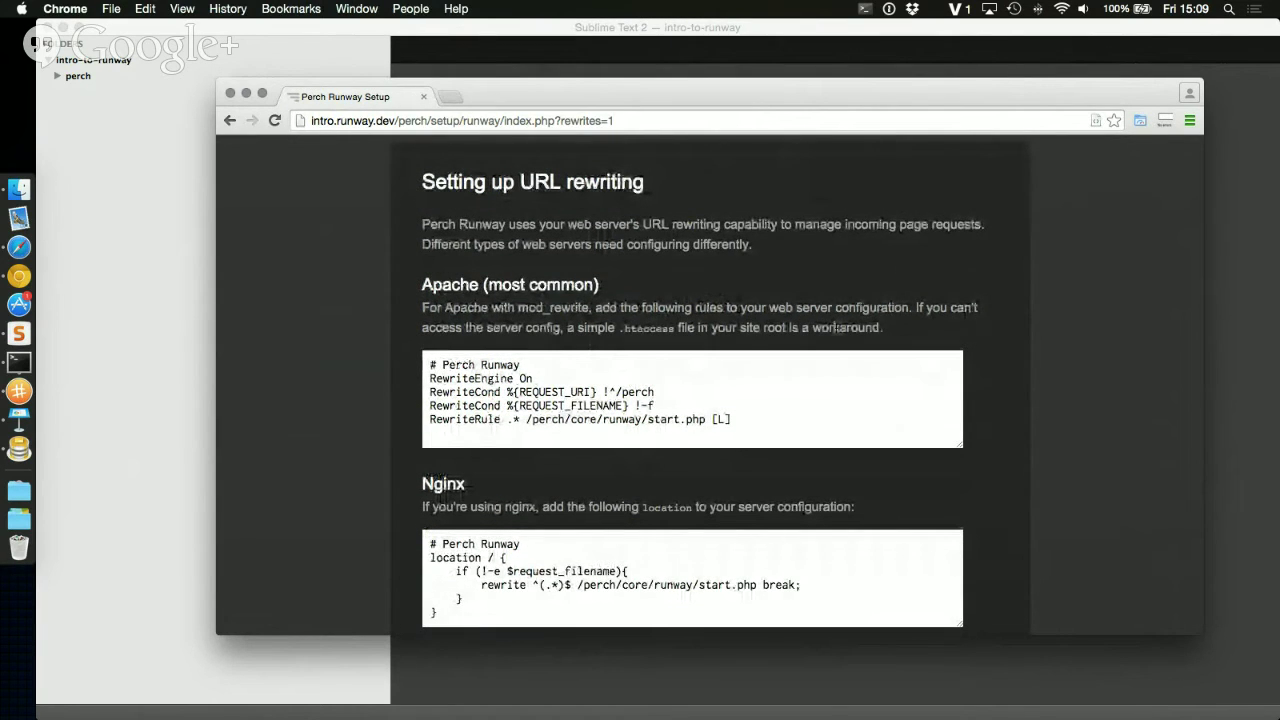
pyautogui.scroll(-5, 1000, 322)
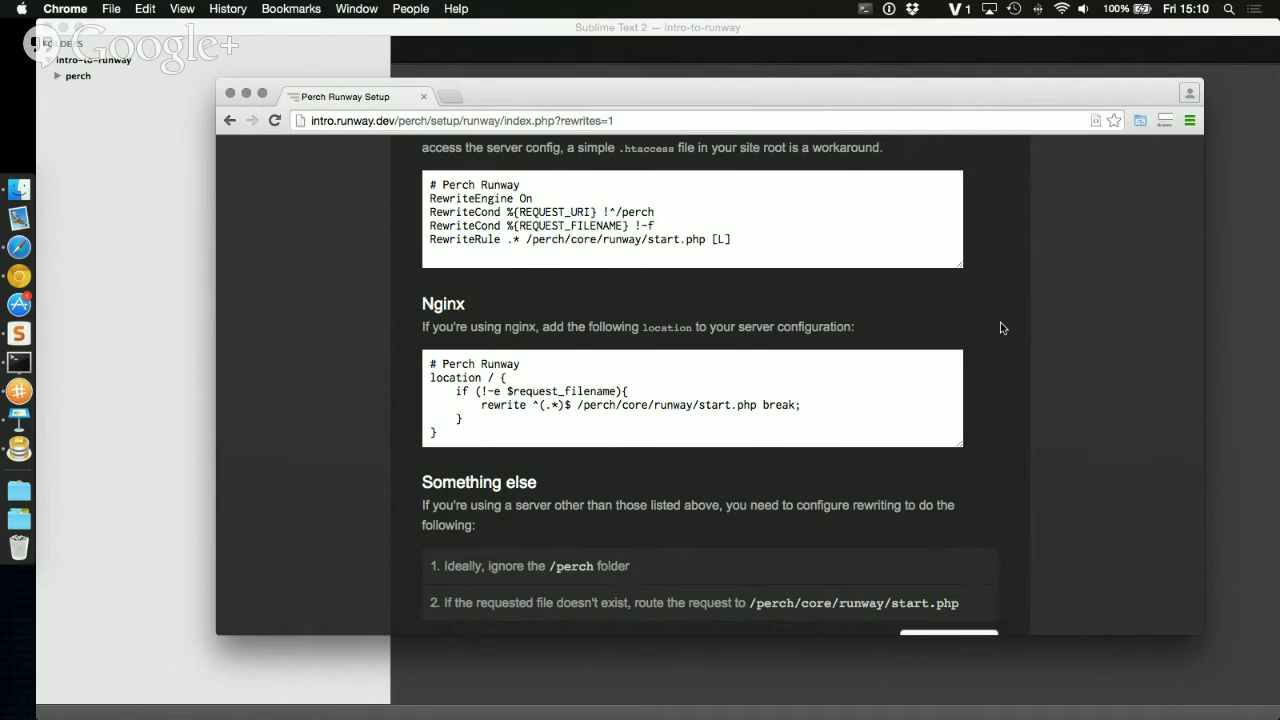
pyautogui.scroll(3, 1000, 322)
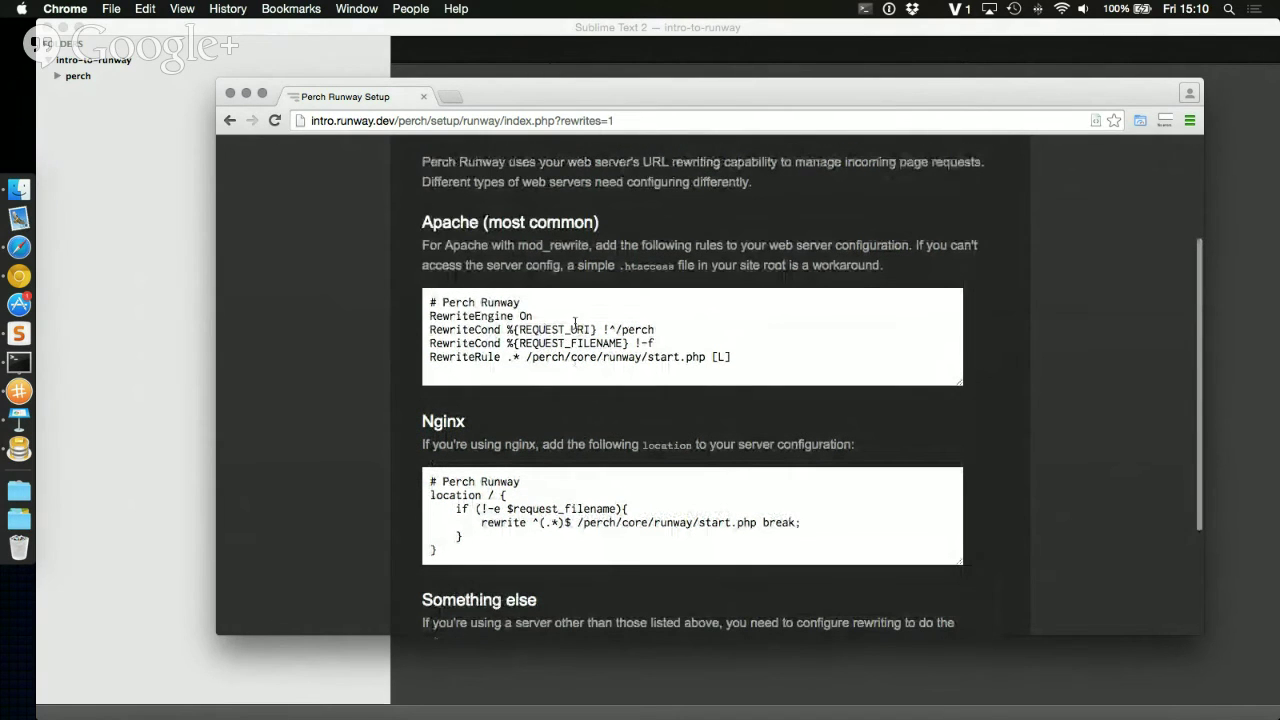
pyautogui.moveTo(740, 357); pyautogui.dragTo(395, 289)
pyautogui.press('super+c')
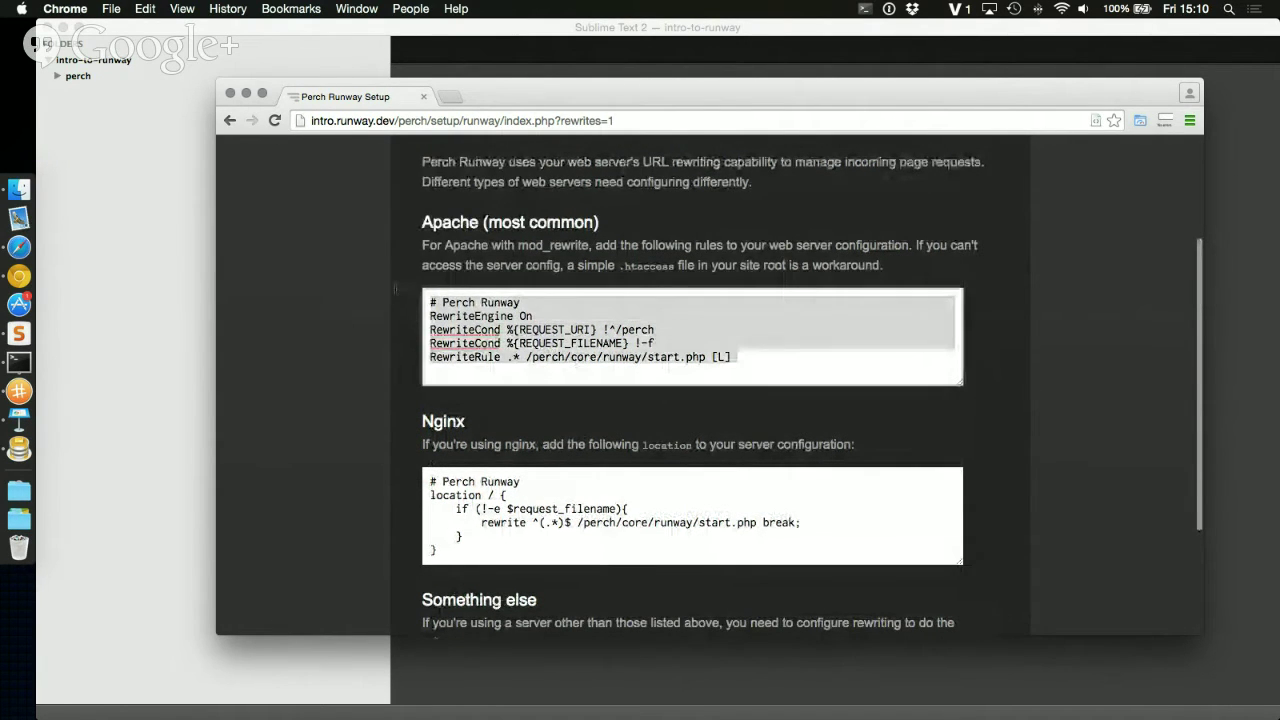
pyautogui.click(565, 38)
pyautogui.rightClick(126, 62)
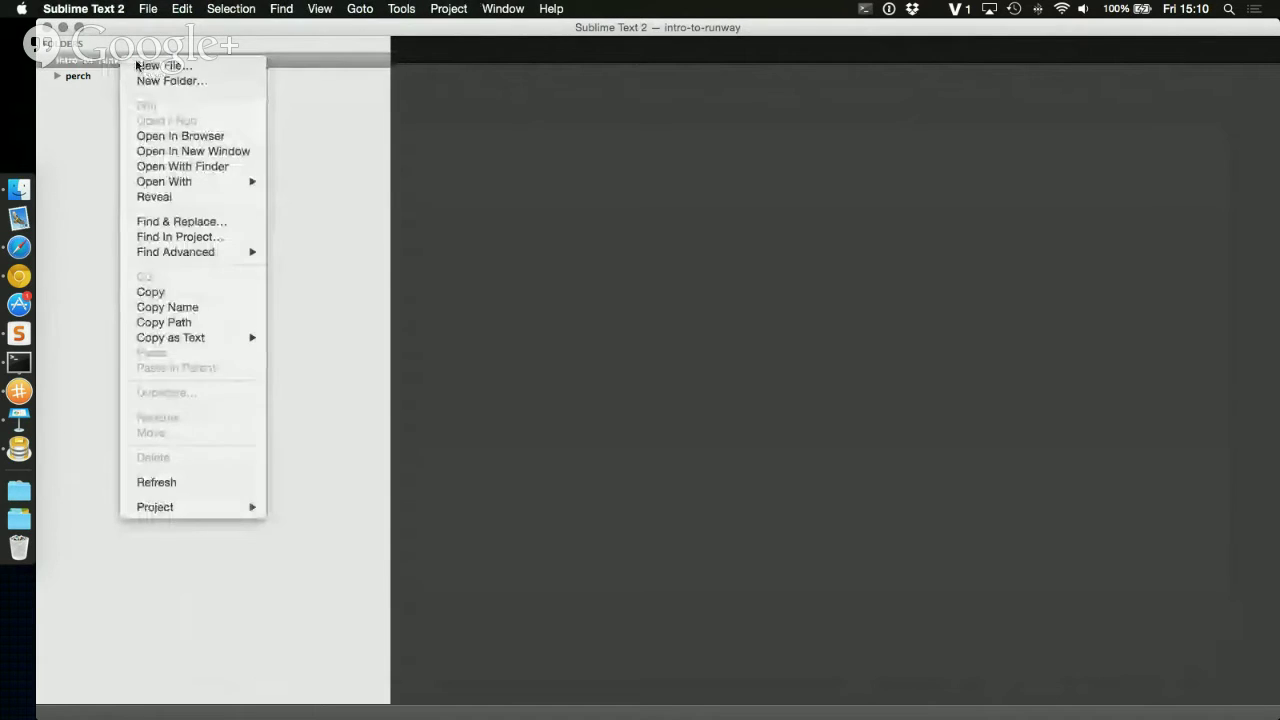
# Create .htaccess in the intro-to-runway folder, paste the rewrite rules and save it.
pyautogui.click(137, 65)
pyautogui.write('.htaccess')
pyautogui.press('Return')
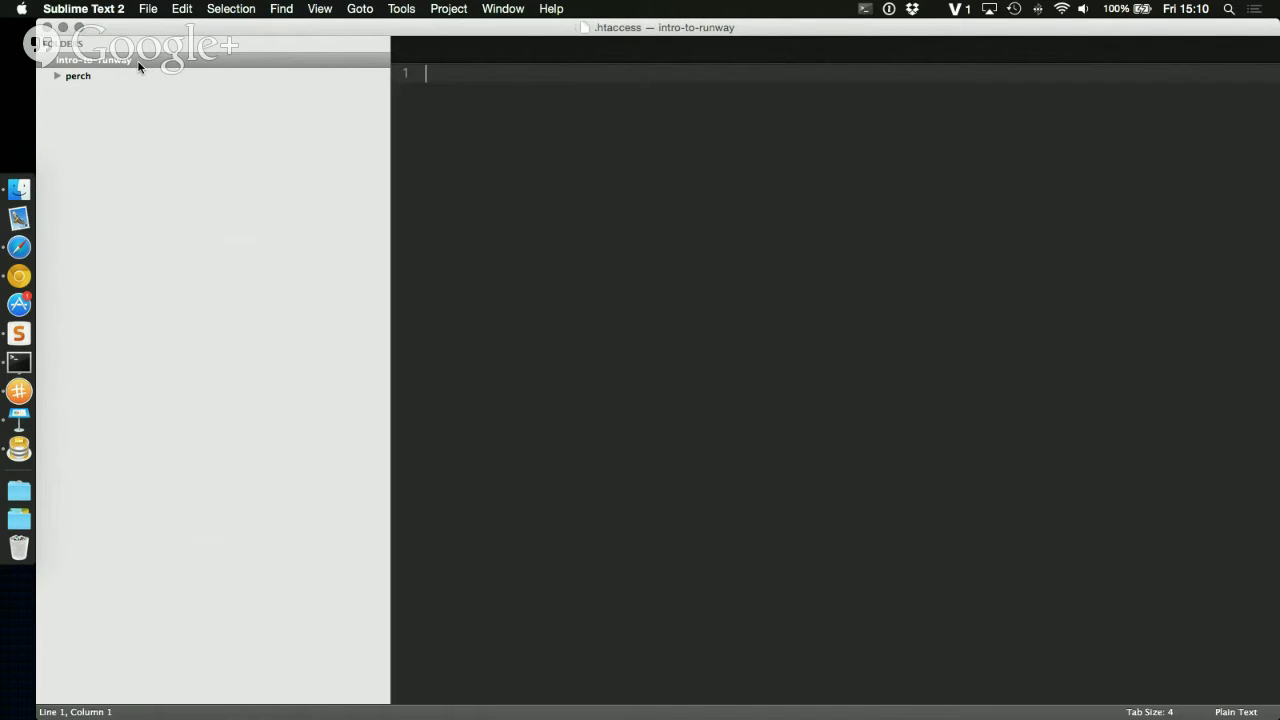
pyautogui.press('super+v')
pyautogui.press('super+s')
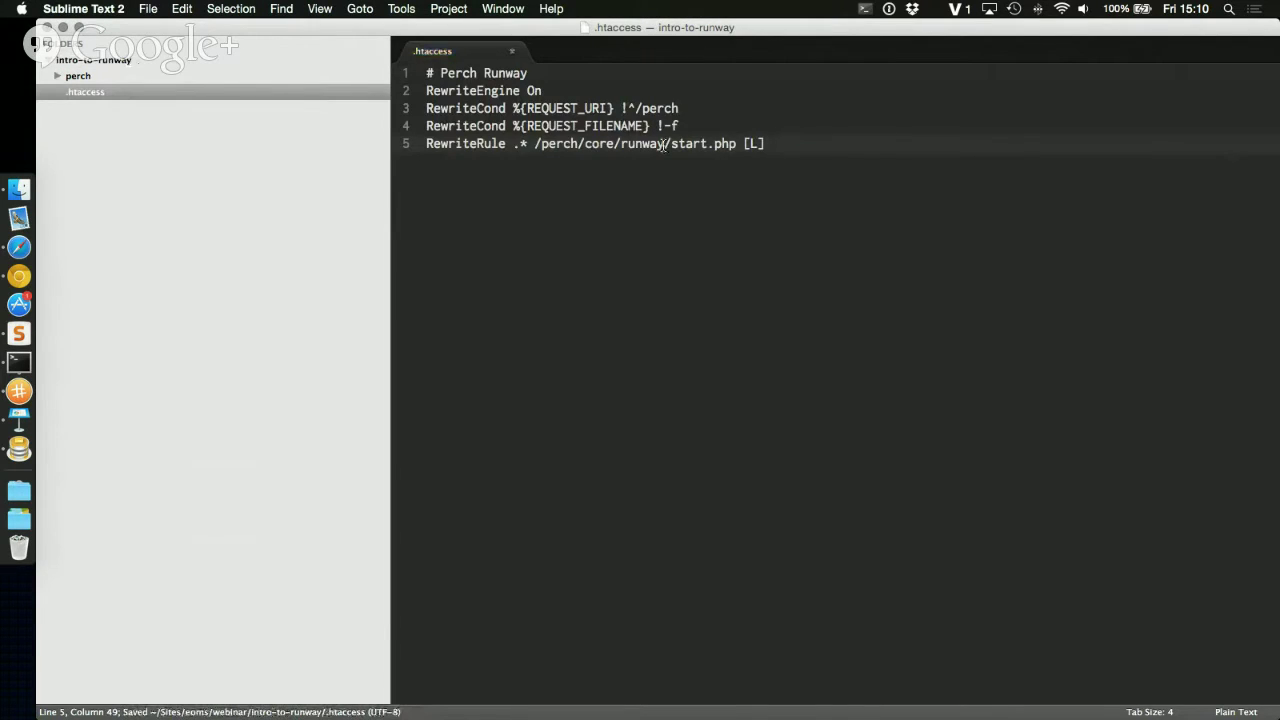
pyautogui.press('super+Tab')
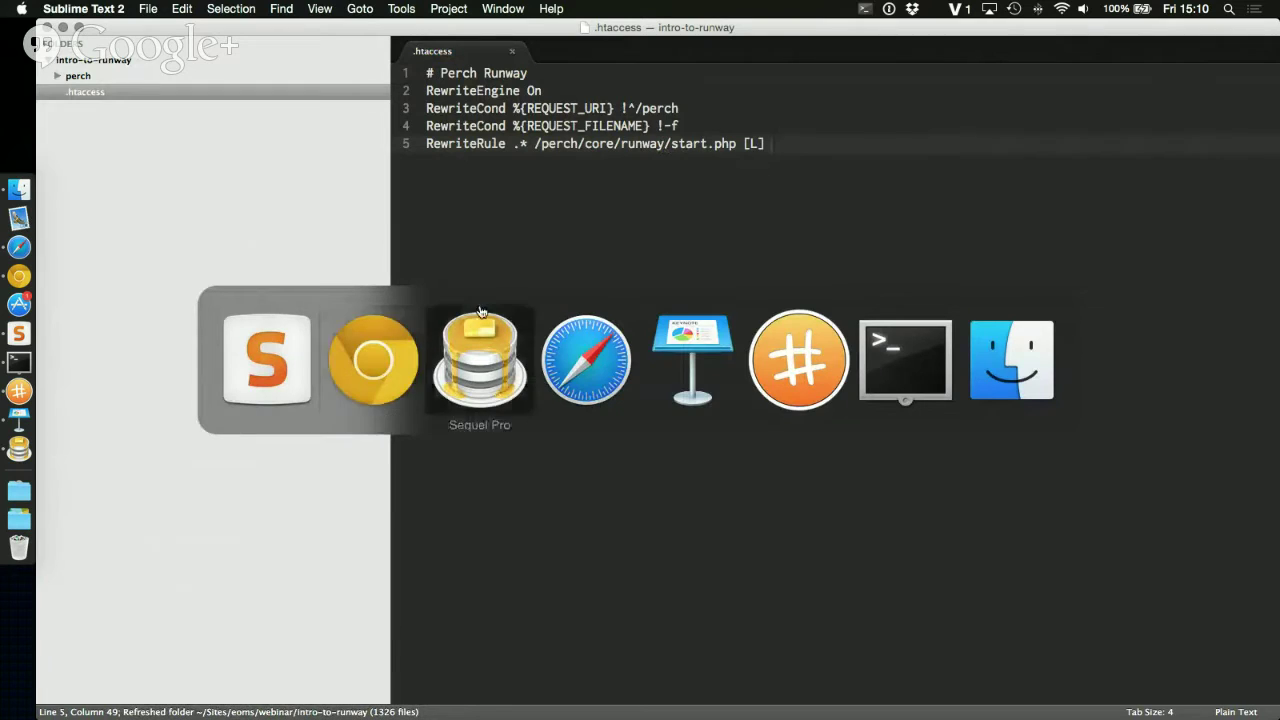
pyautogui.click(560, 347)
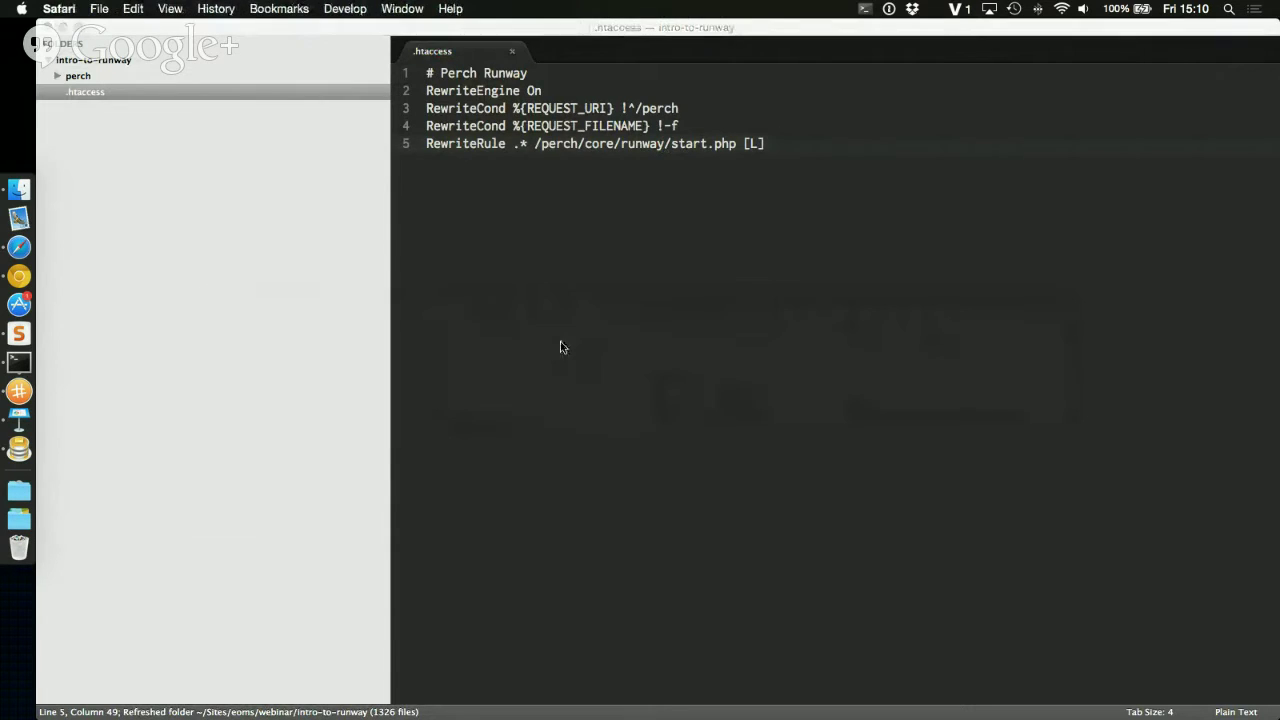
# Back on the URL rewriting page, review the Nginx rules and confirm with 'I've done that!'.
pyautogui.press('super+Tab')
pyautogui.click(472, 357)
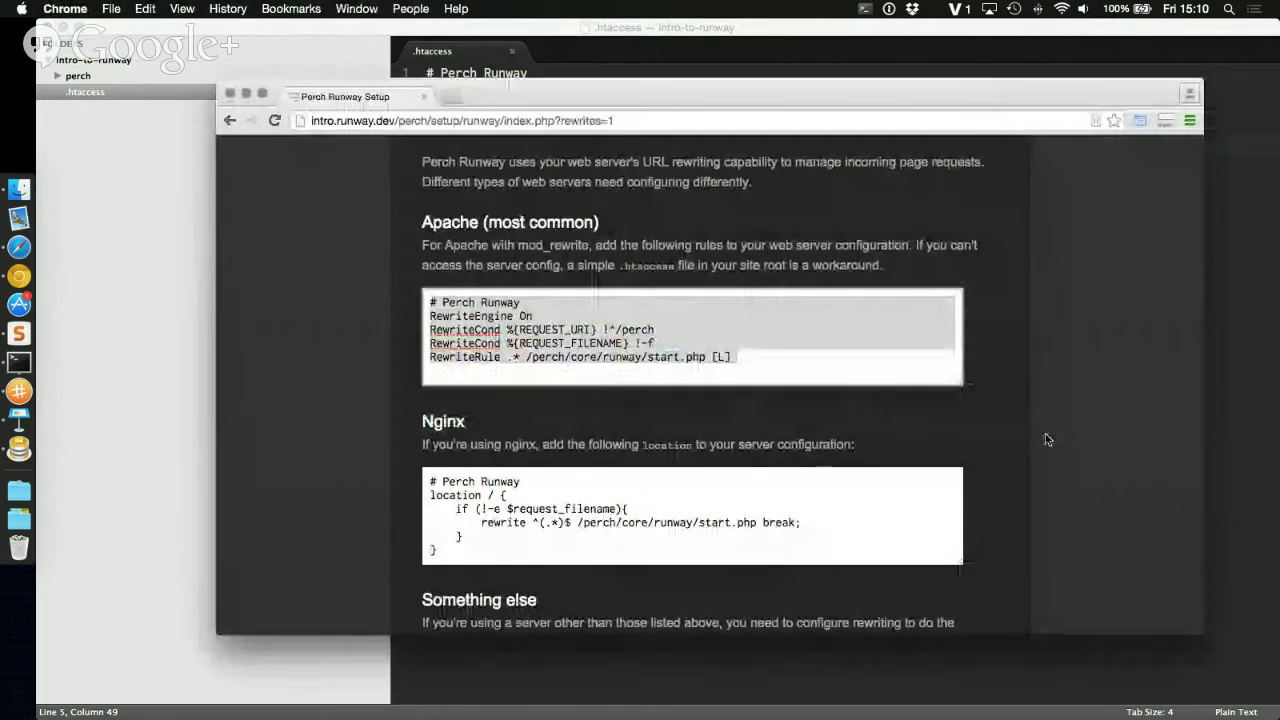
pyautogui.scroll(-4, 1001, 434)
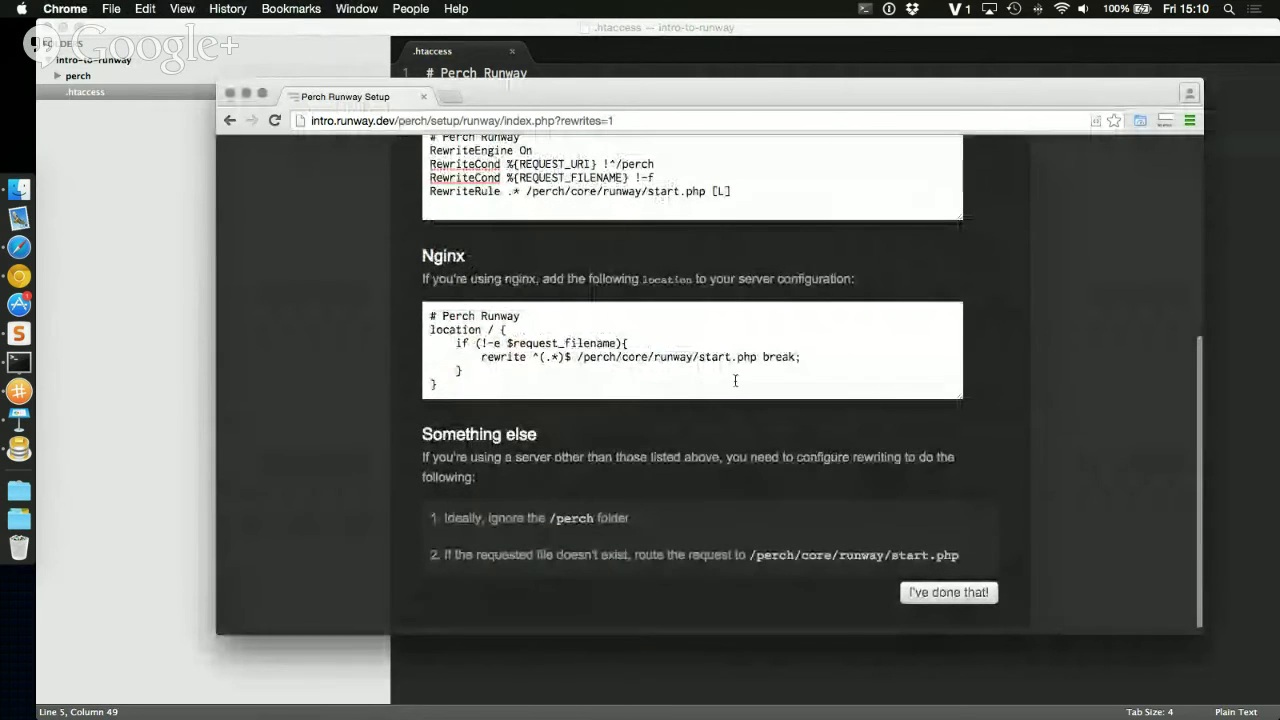
pyautogui.click(703, 340)
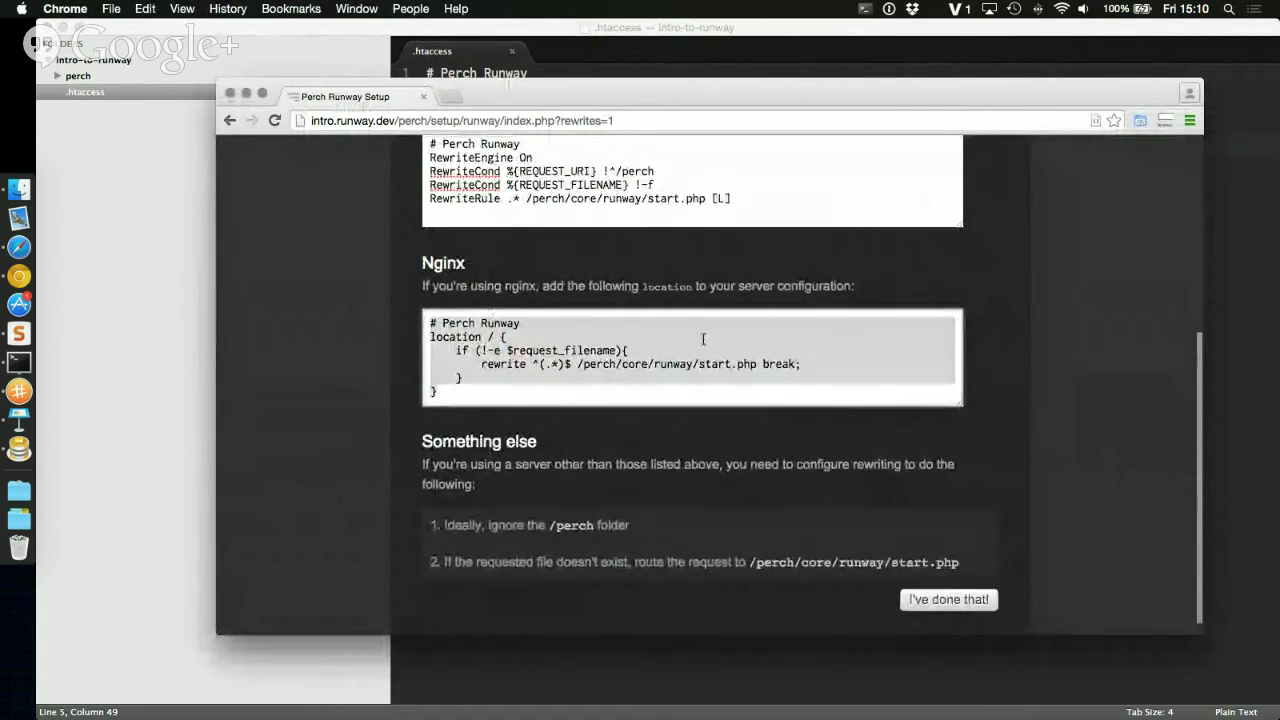
pyautogui.click(746, 377)
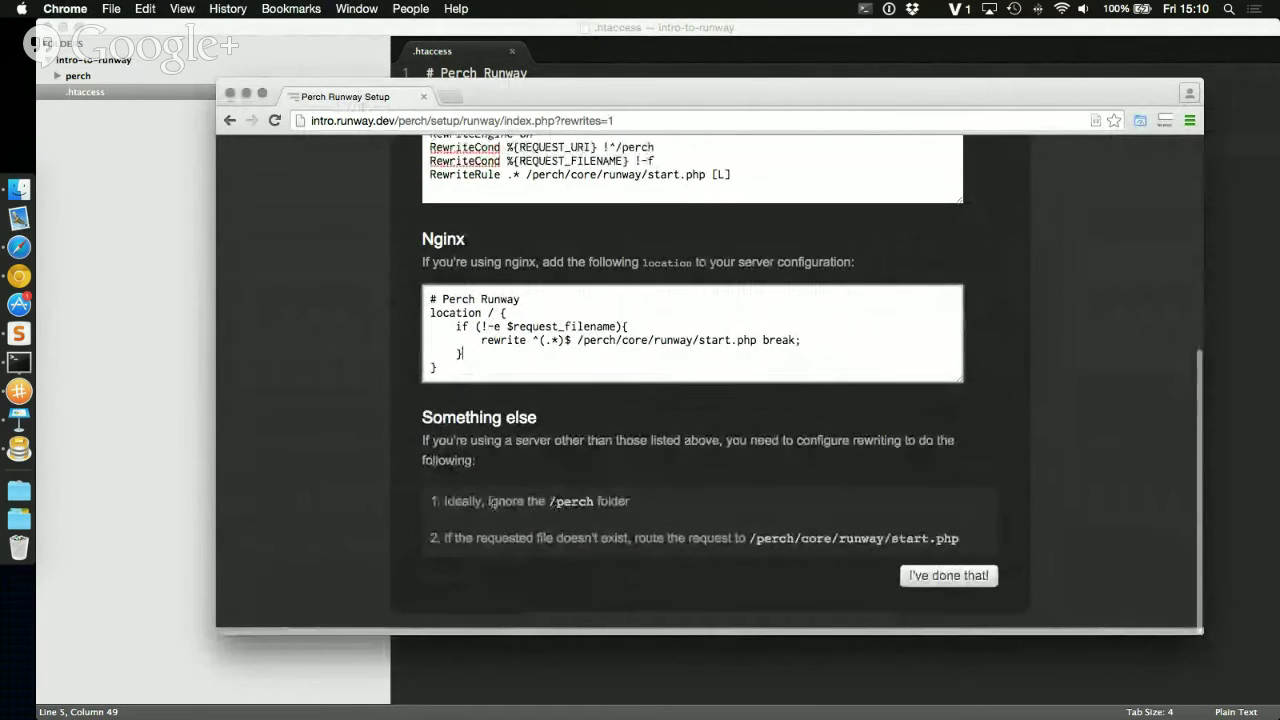
pyautogui.scroll(1, 510, 510)
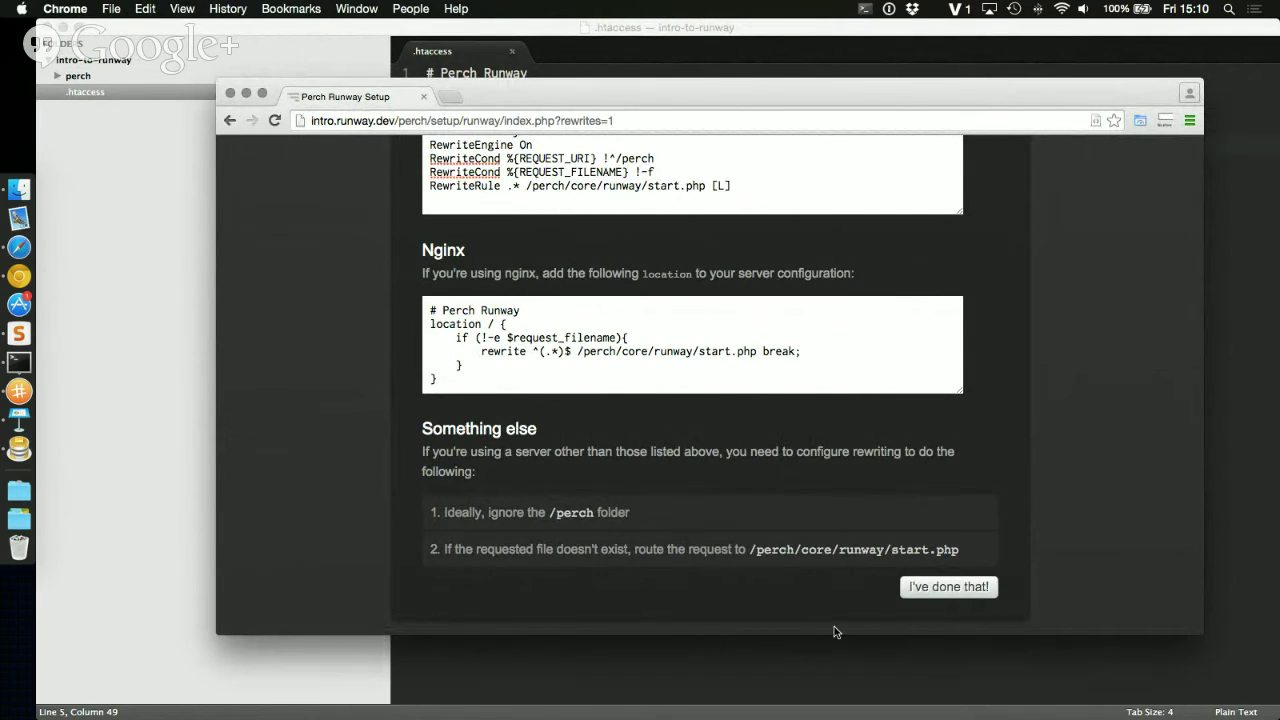
pyautogui.click(940, 590)
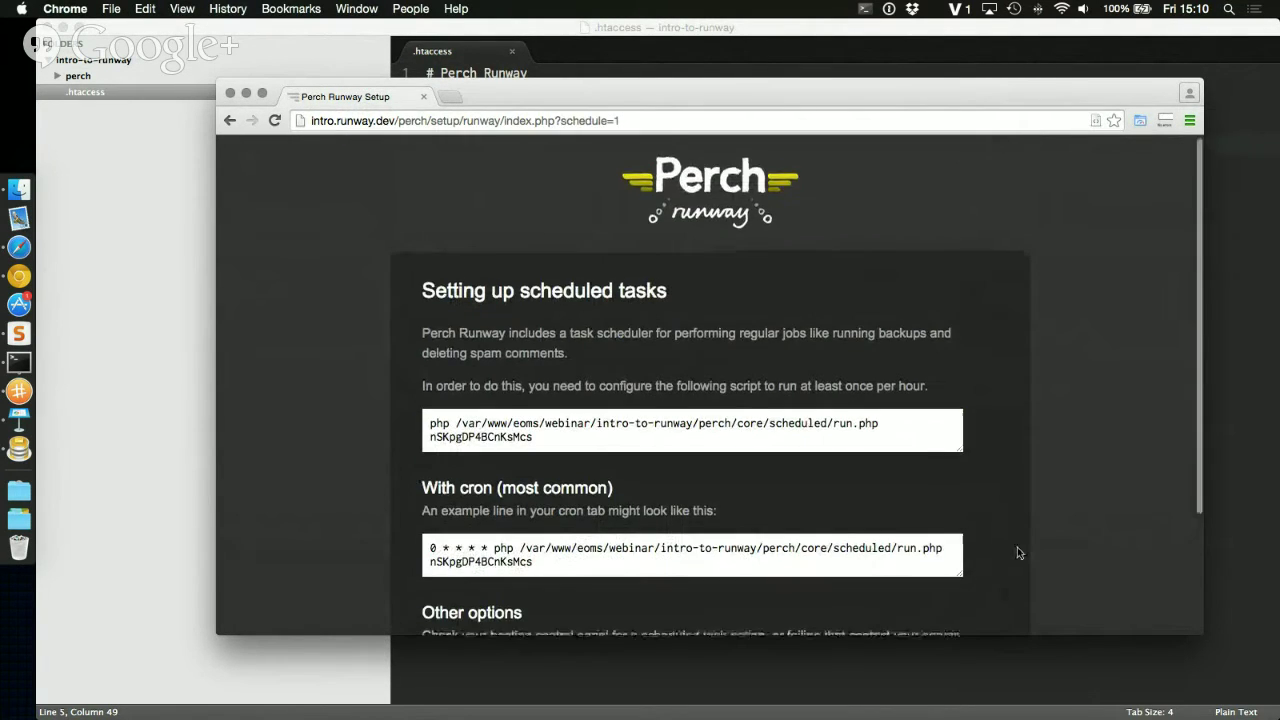
pyautogui.scroll(-3, 1017, 548)
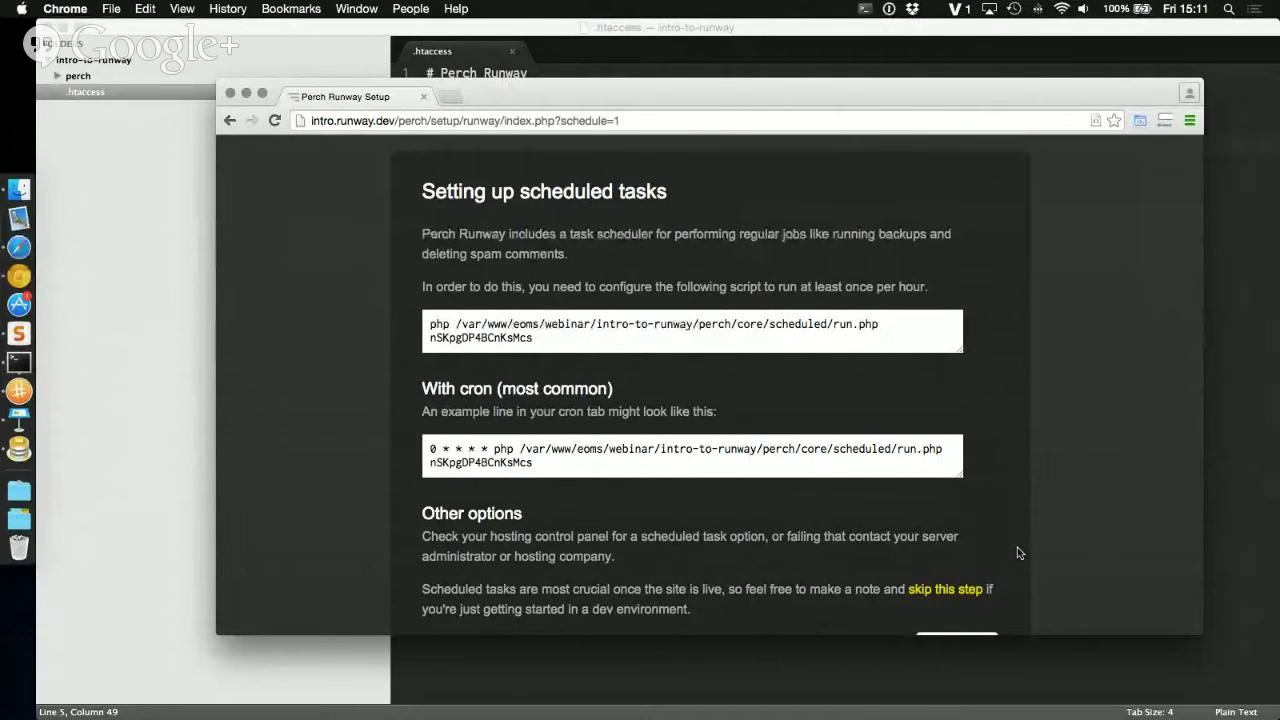
pyautogui.scroll(-1, 783, 439)
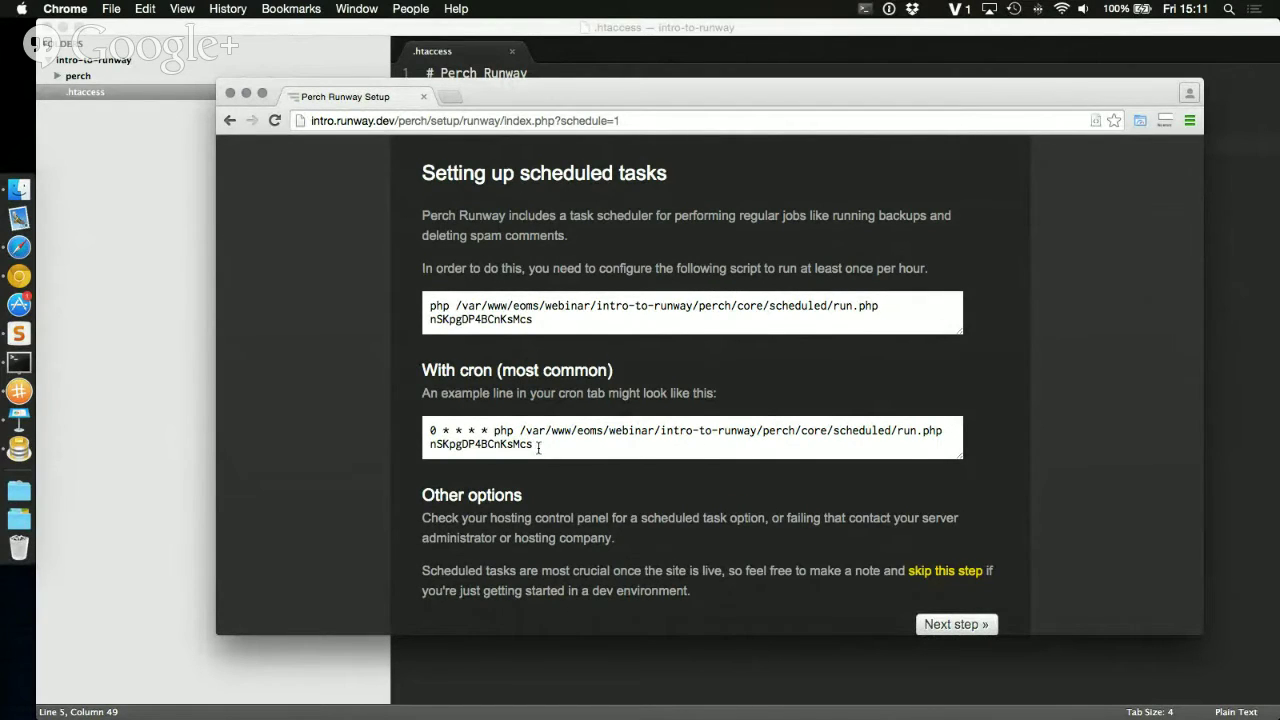
pyautogui.scroll(-2, 538, 447)
pyautogui.tripleClick(550, 410)
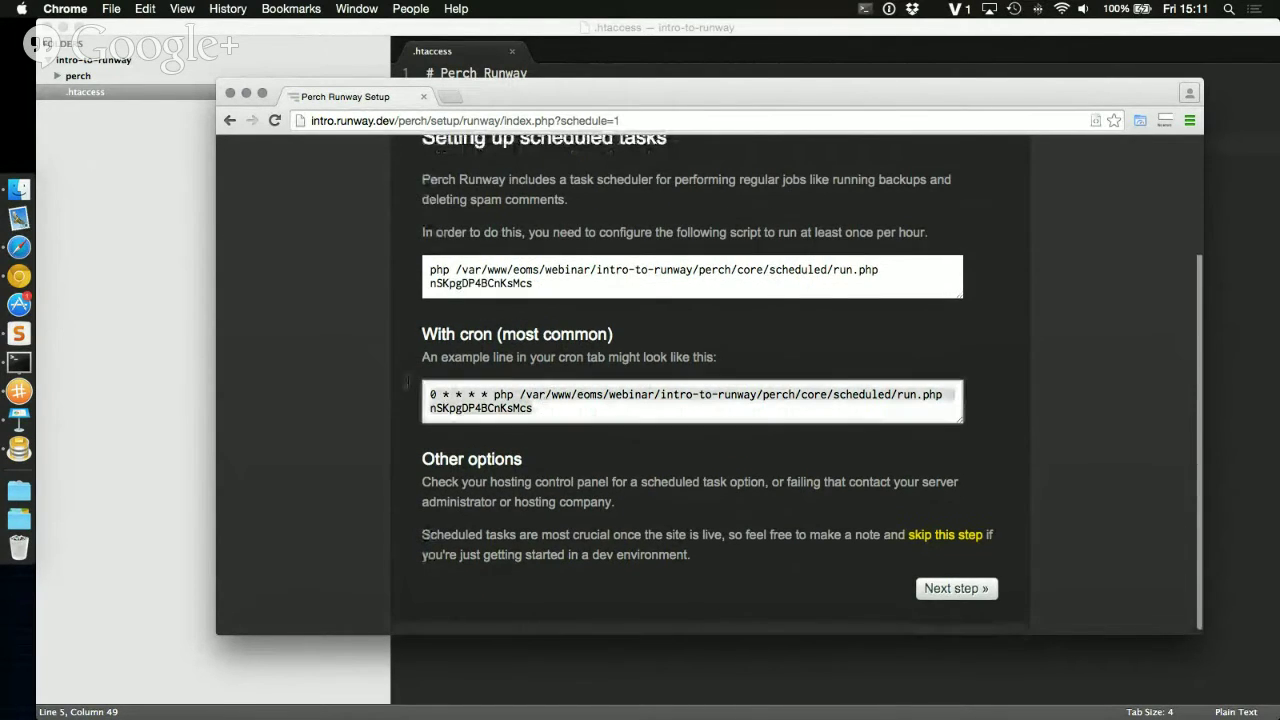
pyautogui.click(588, 416)
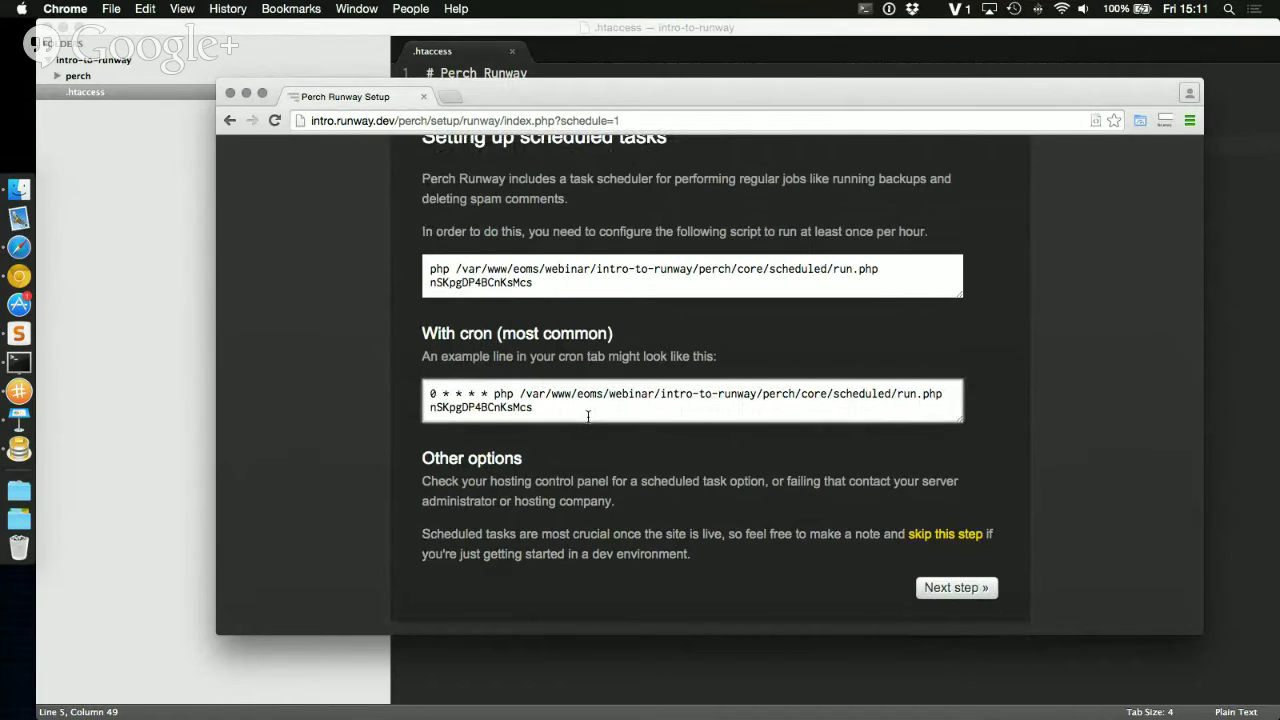
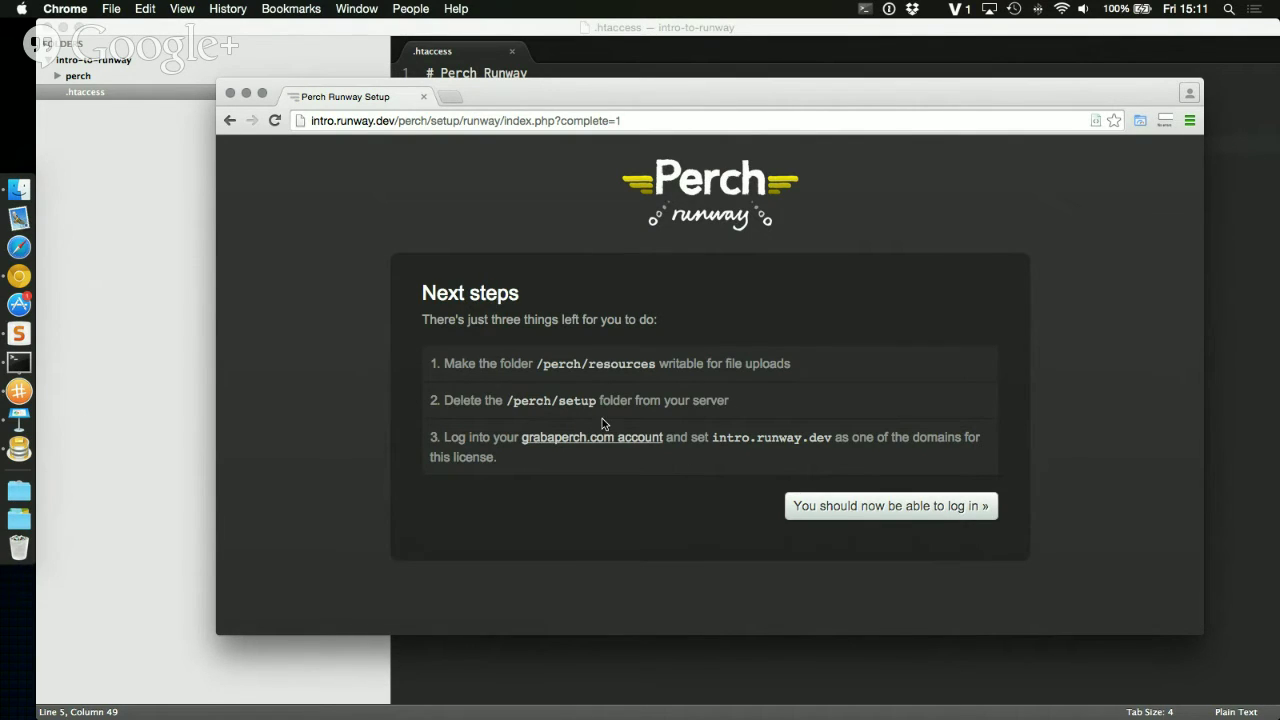
# Sign in with the admin username and password, then reload the crashed tab to show the Pages listing.
pyautogui.click(914, 506)
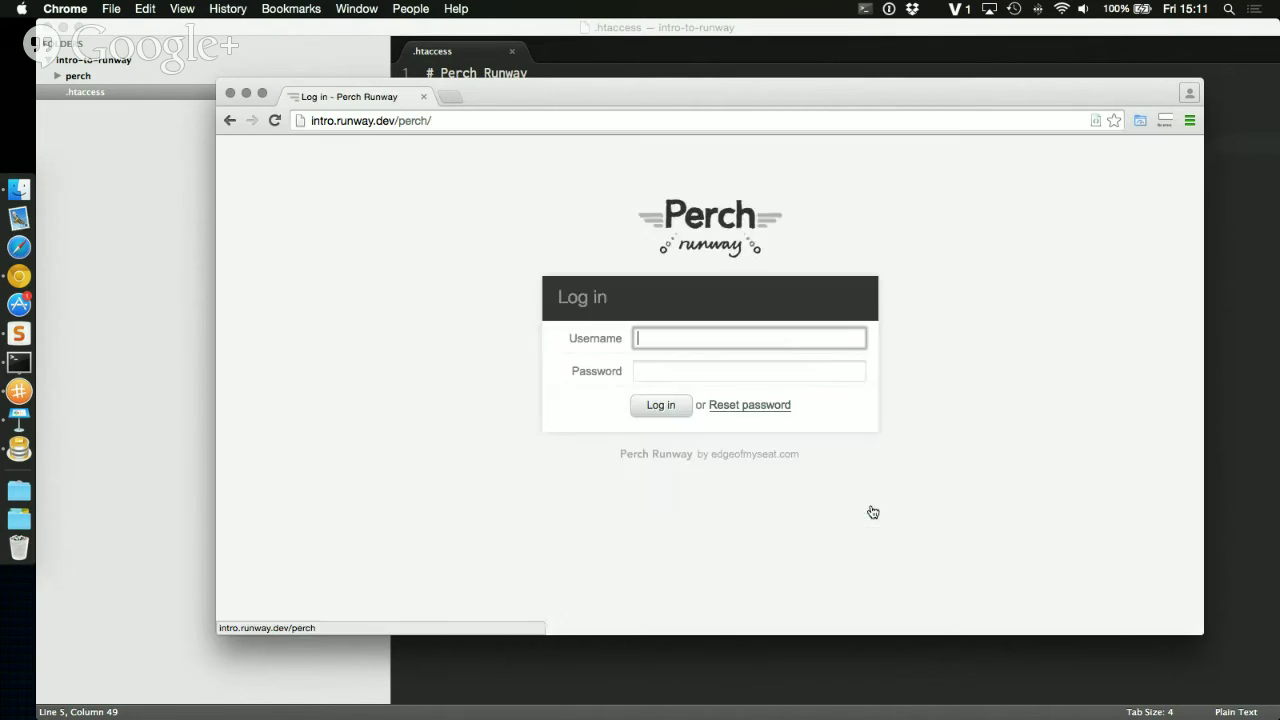
pyautogui.write('drew')
pyautogui.press('Tab')
pyautogui.write('••••••••')
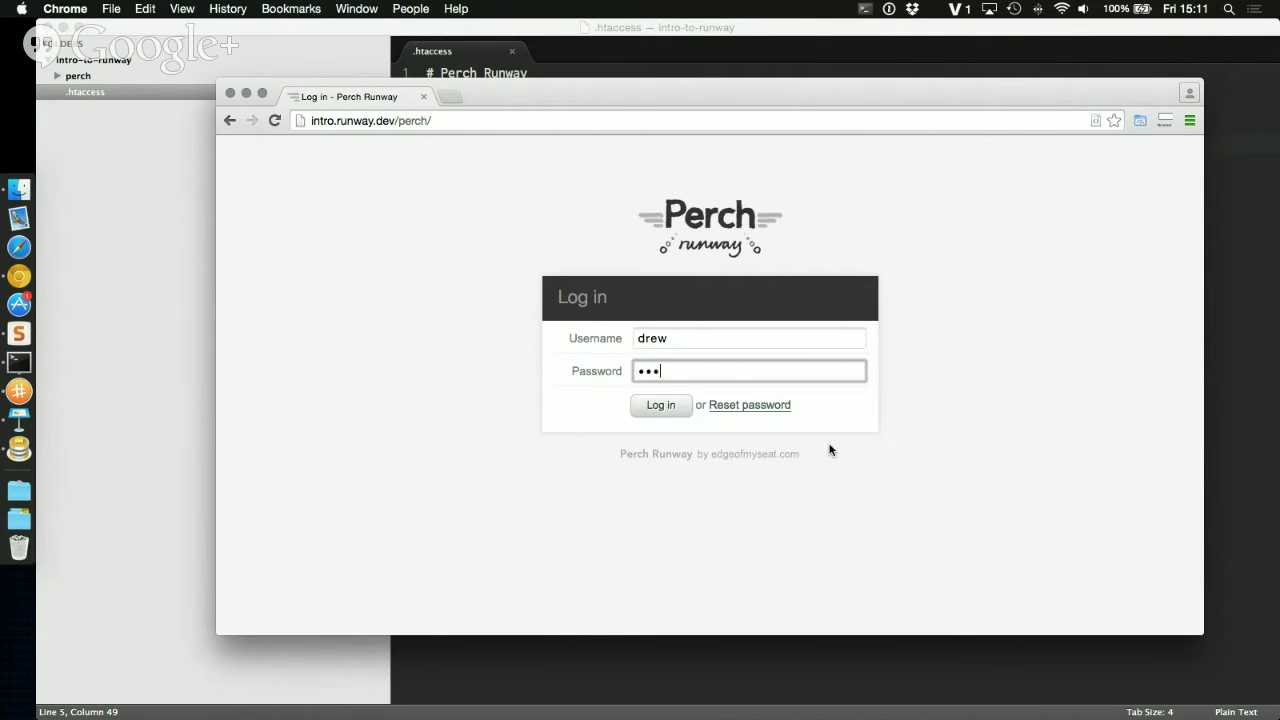
pyautogui.press('Return')
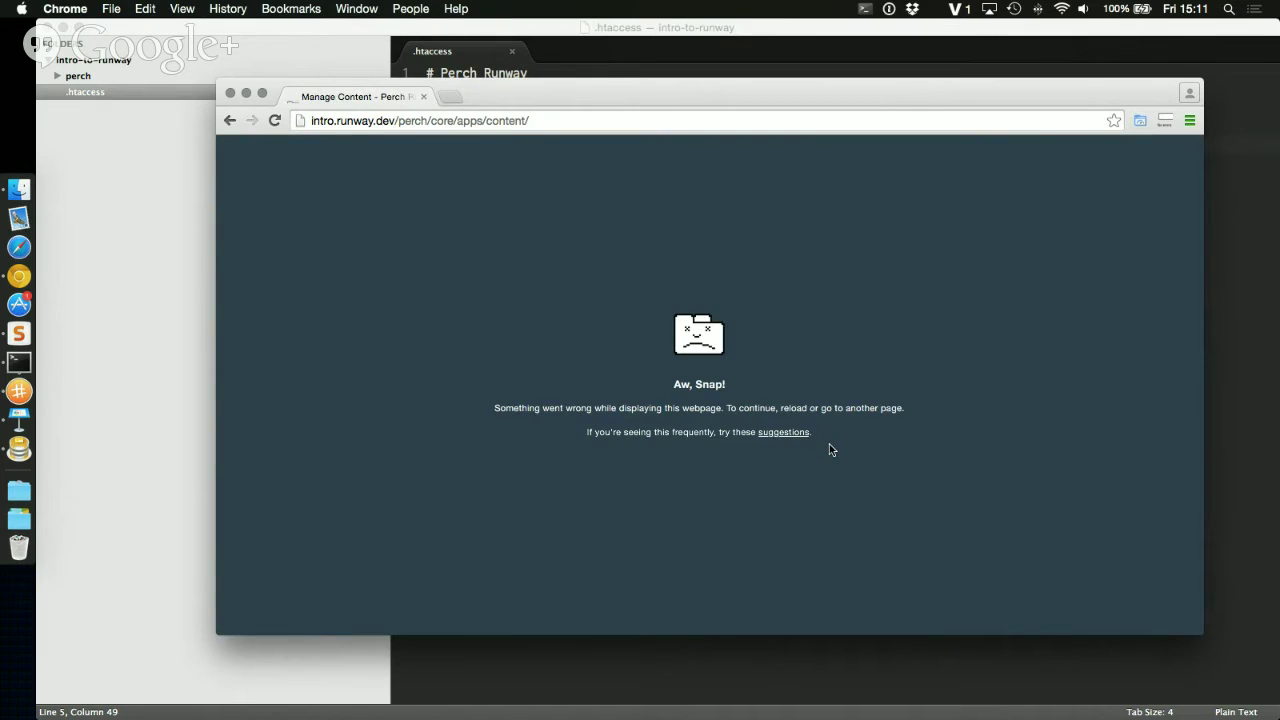
pyautogui.press('super+r')
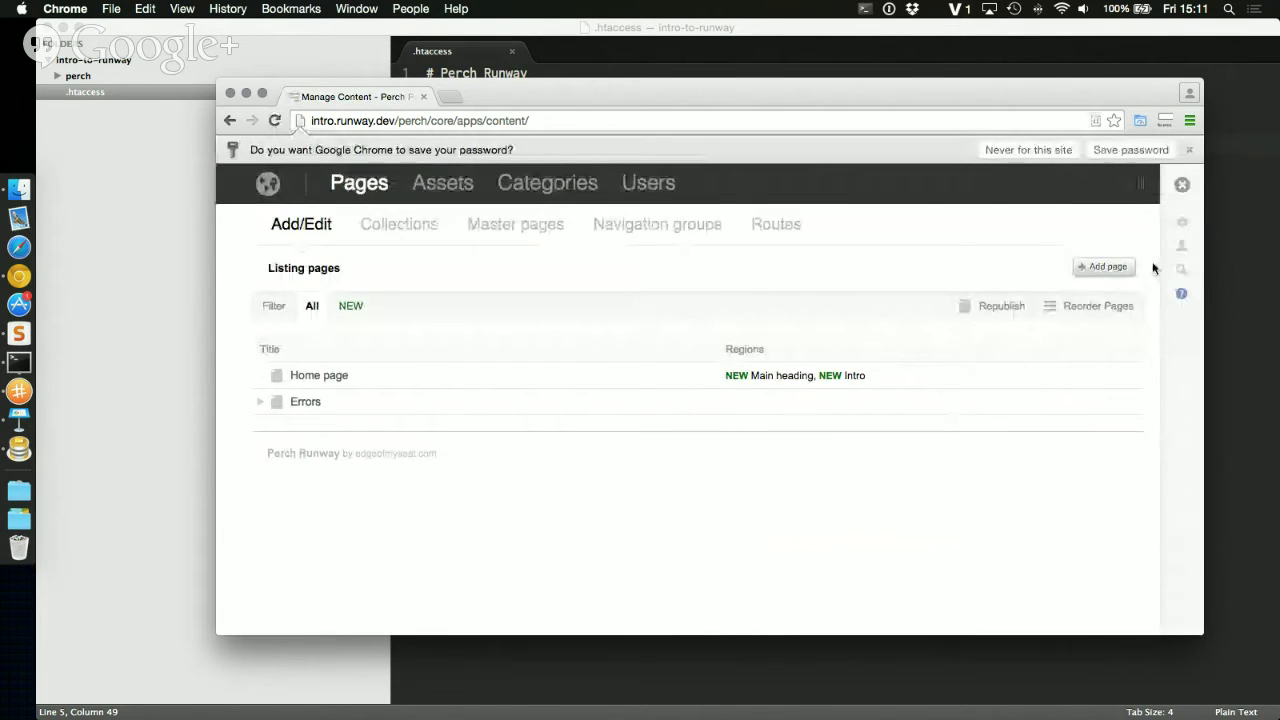
# Dismiss the save-password bar, expand Errors to its 404 subpage, and play Keynote to 'Creating Pages'.
pyautogui.click(1189, 150)
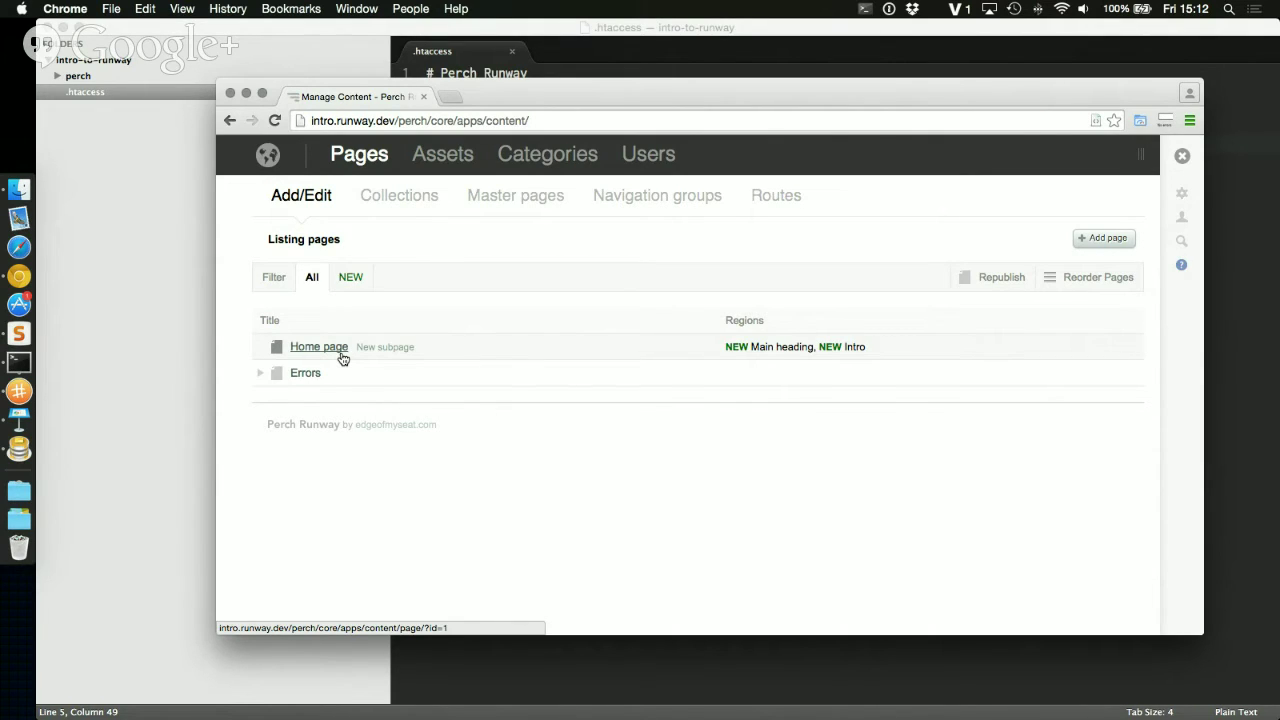
pyautogui.click(259, 373)
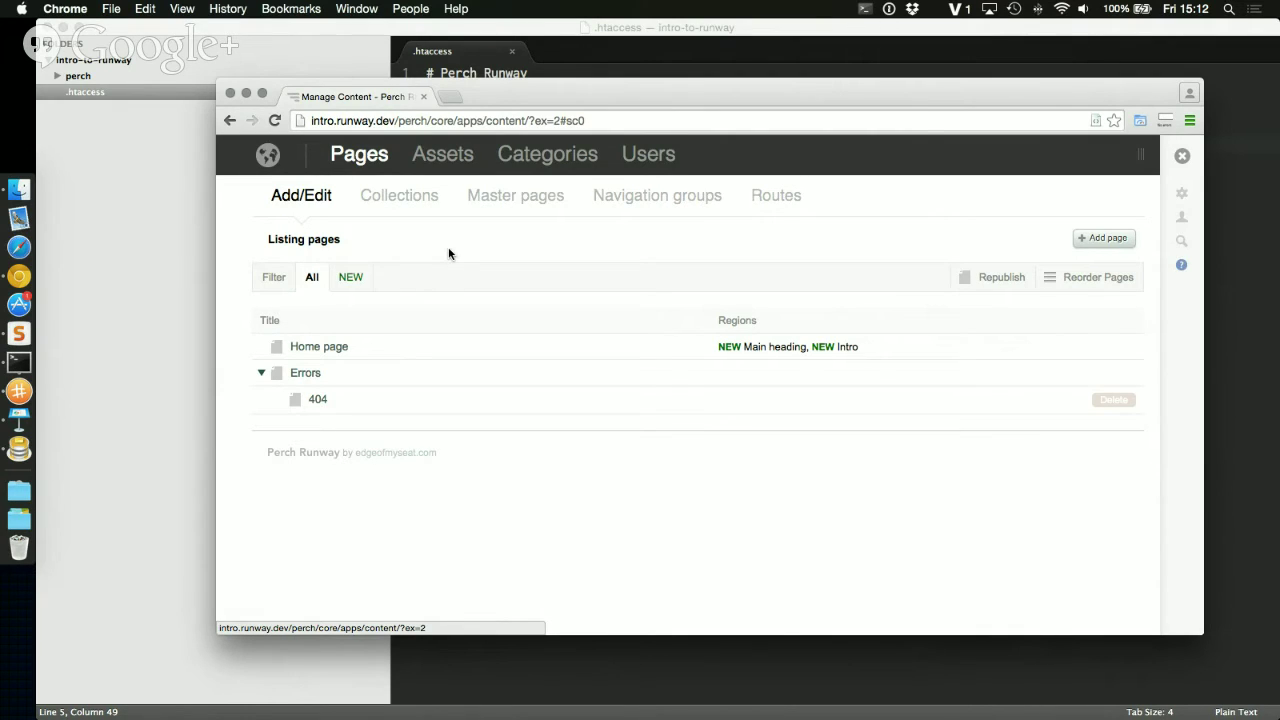
pyautogui.click(20, 424)
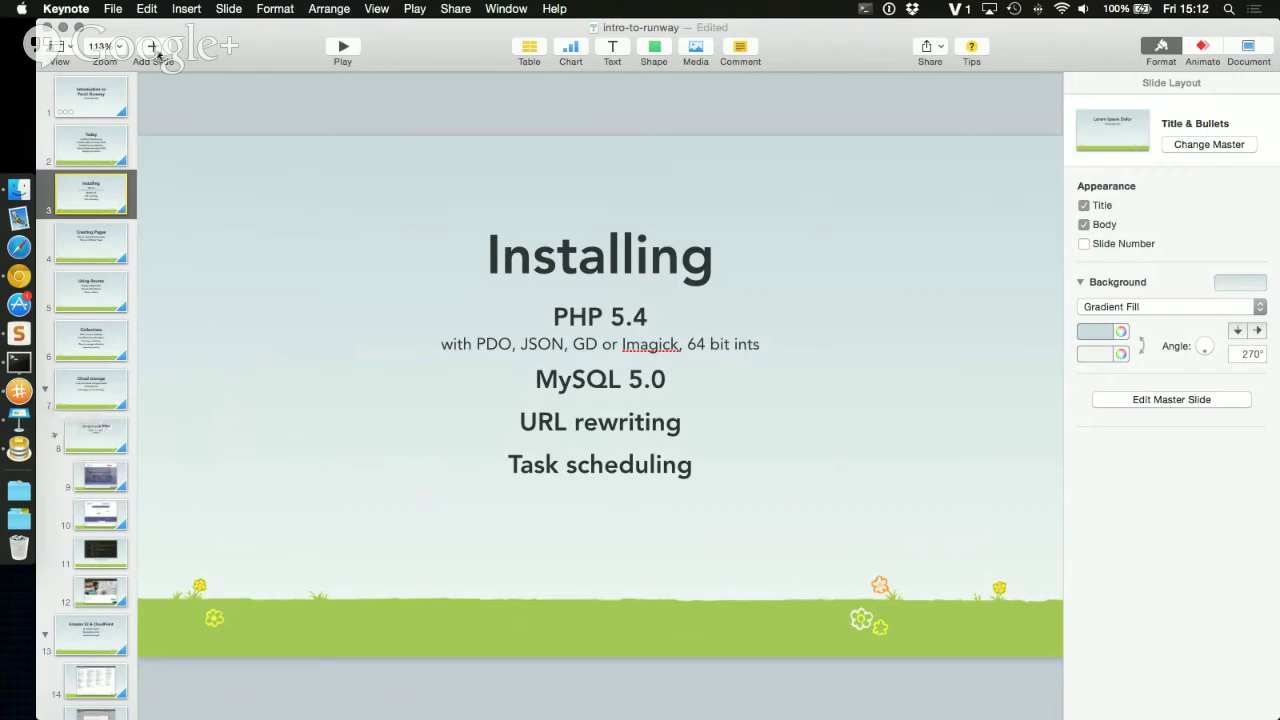
pyautogui.click(348, 48)
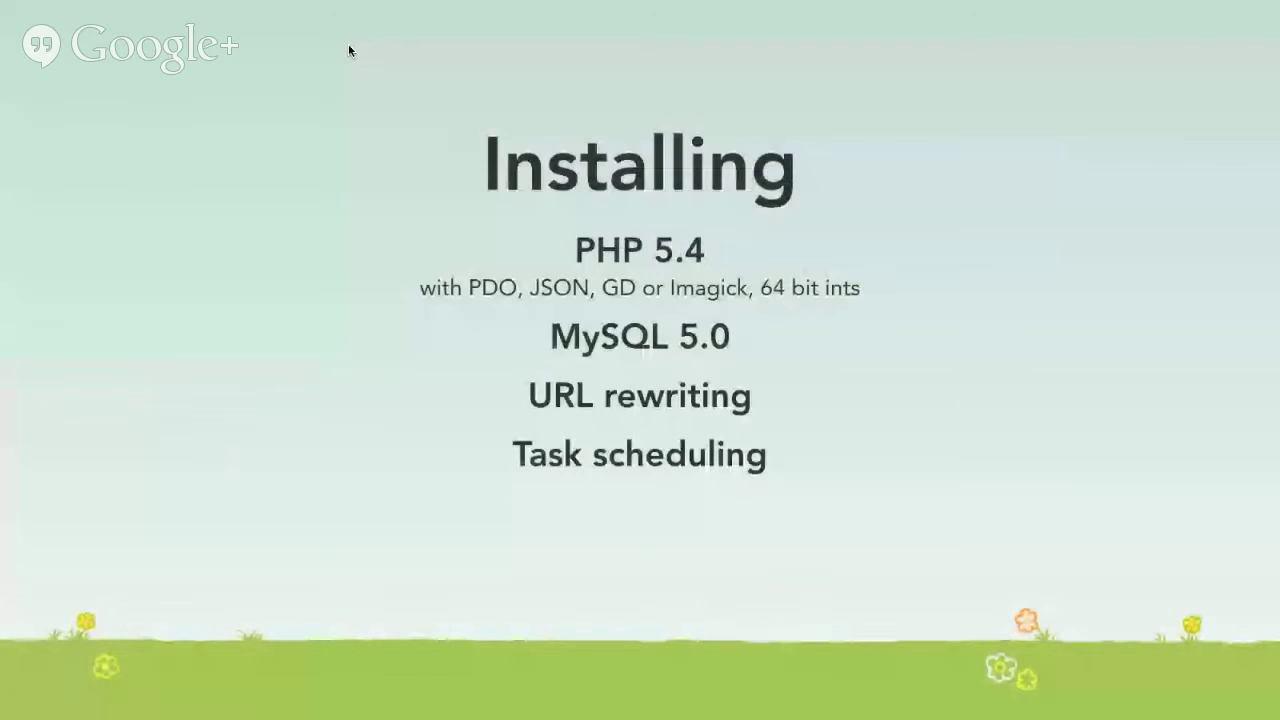
pyautogui.press('Right')
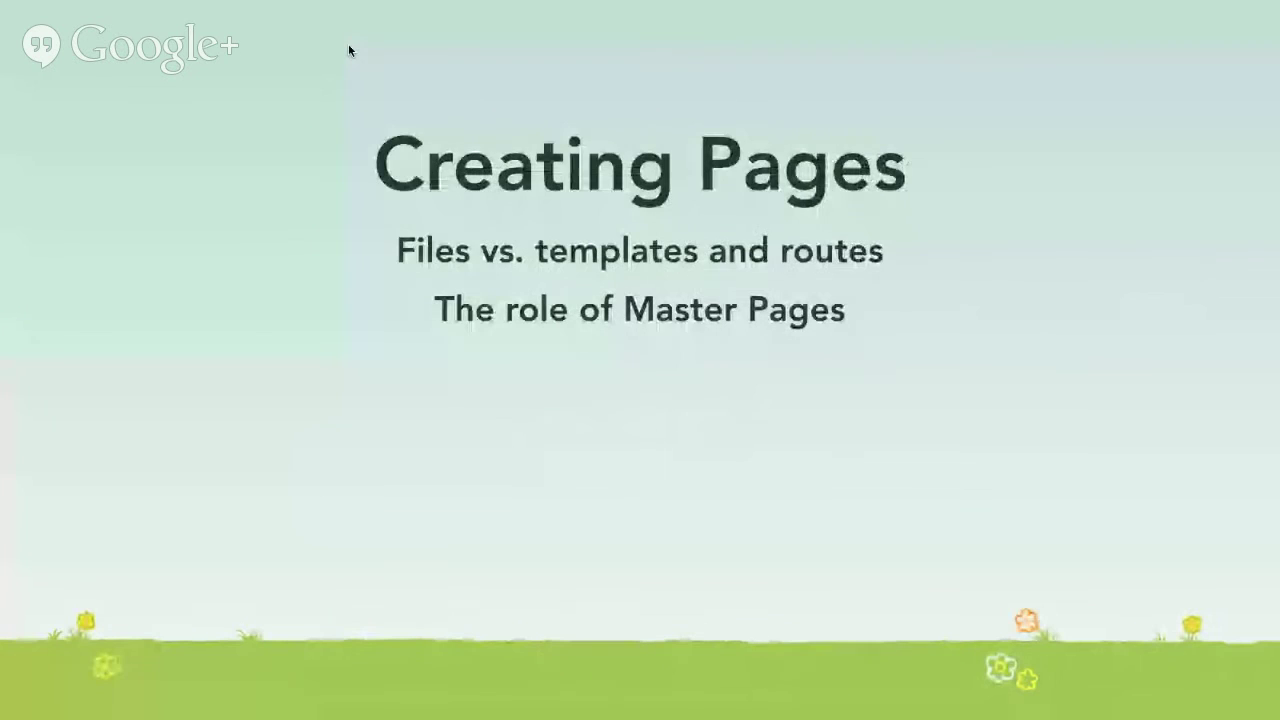
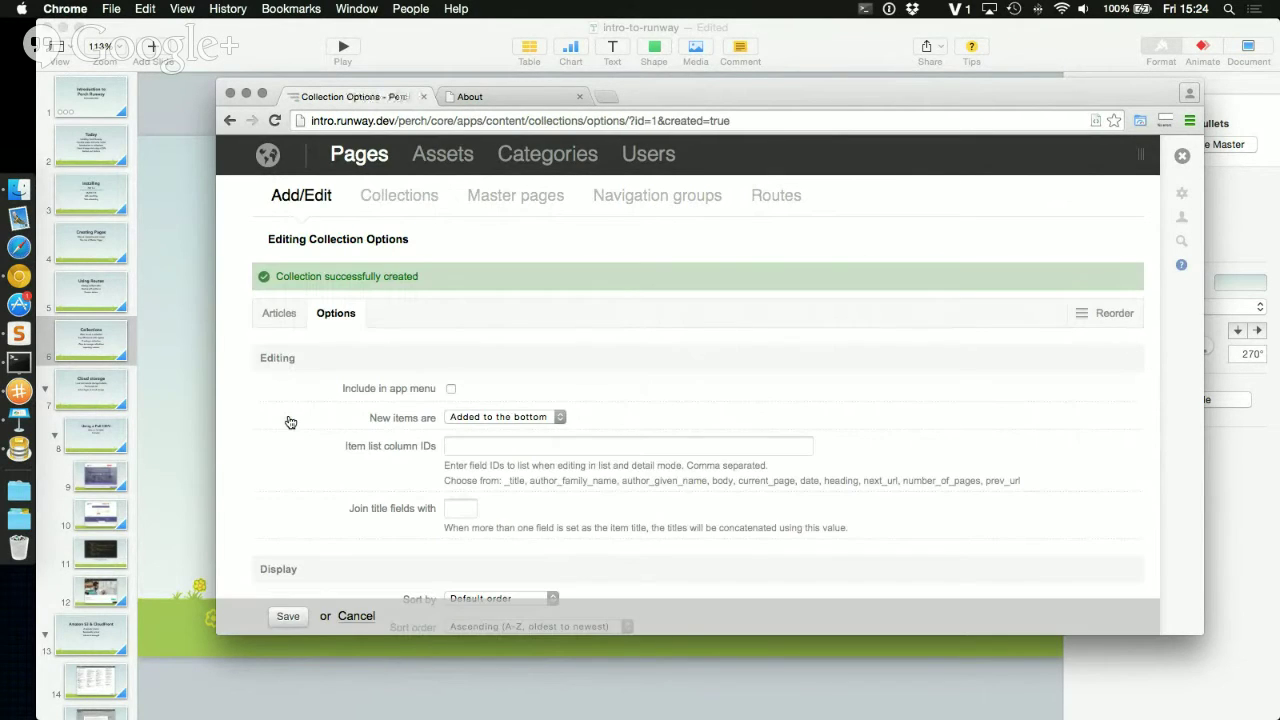
# Open a blank Item 1 form (Heading, Date, Body) in the new Articles collection.
pyautogui.scroll(-1, 332, 402)
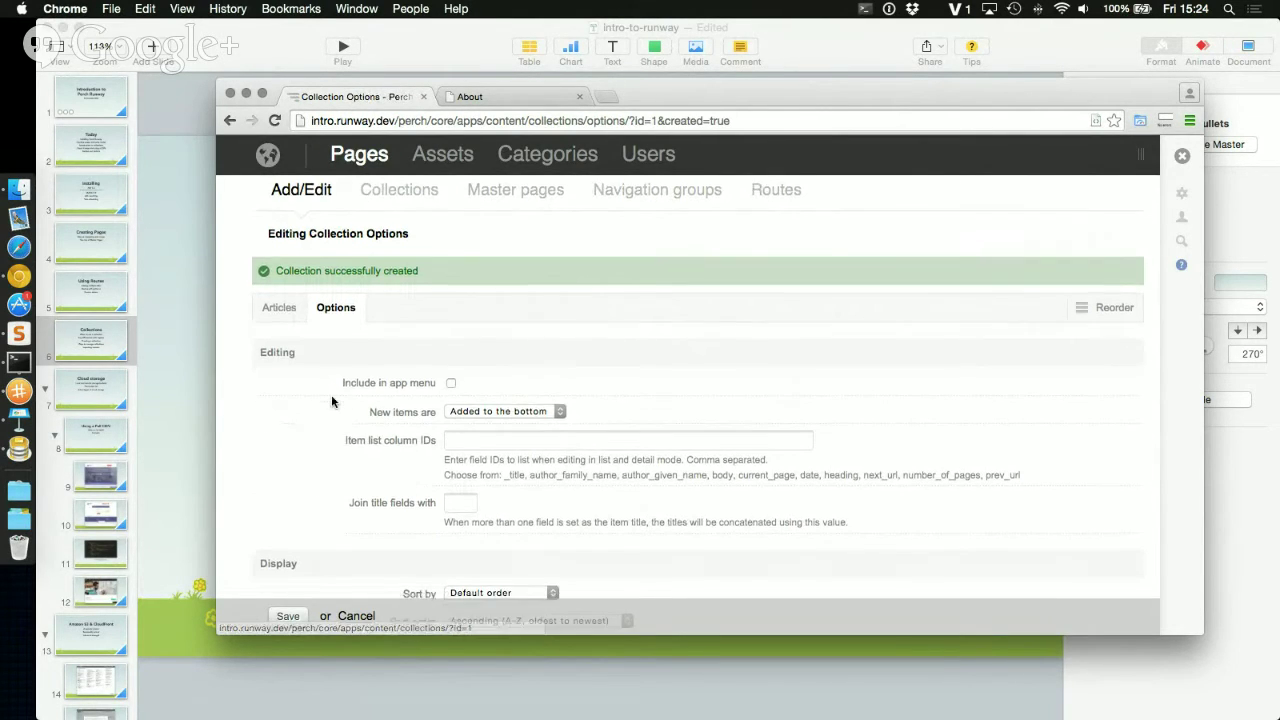
pyautogui.scroll(-4, 332, 402)
pyautogui.scroll(2, 283, 243)
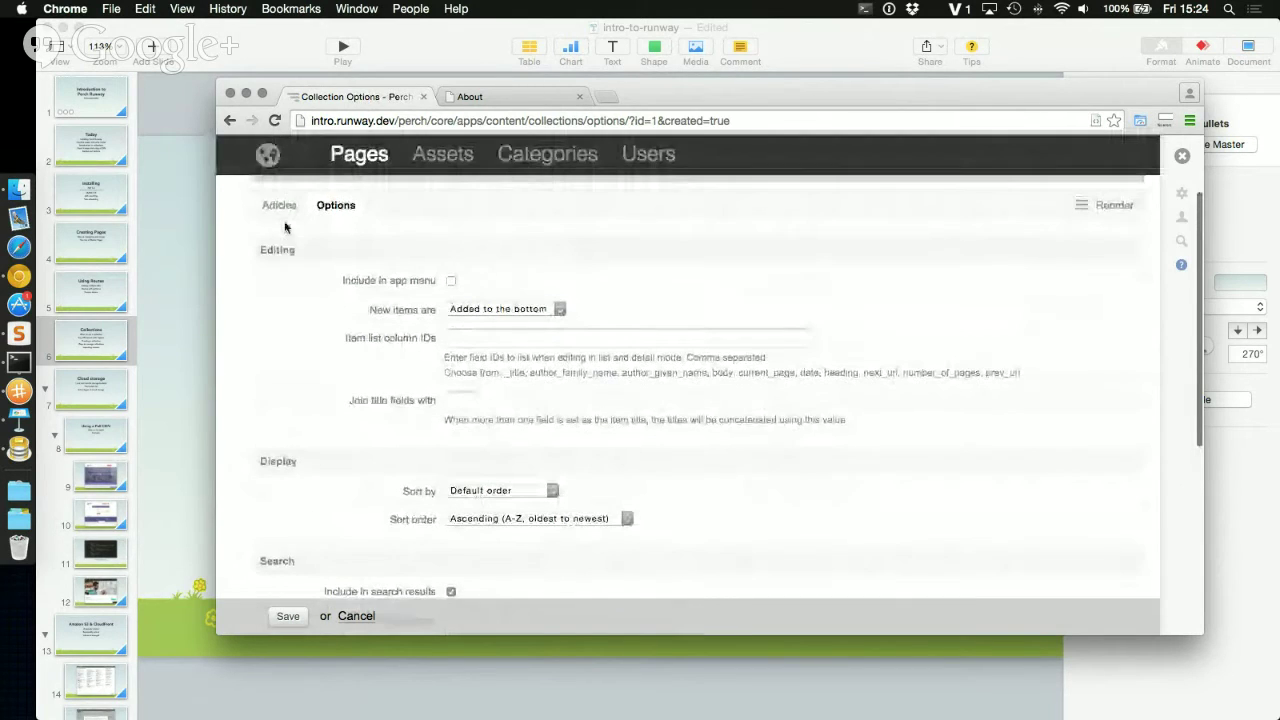
pyautogui.click(278, 208)
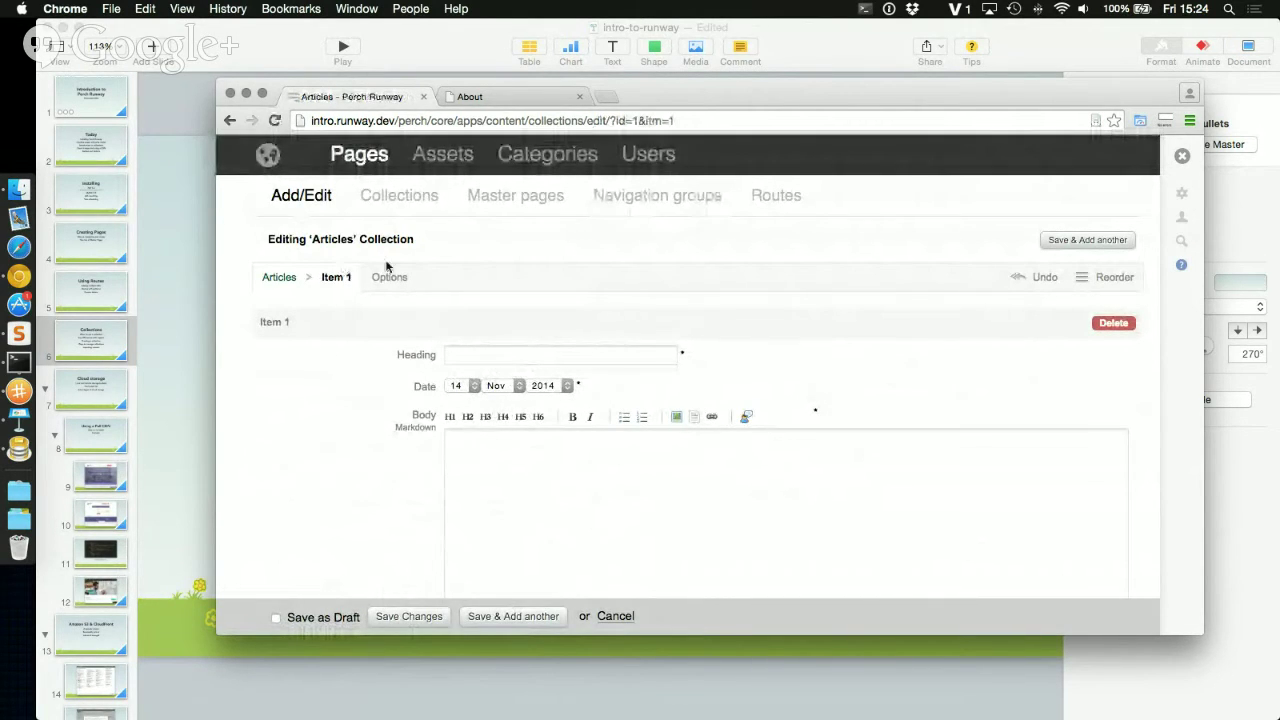
# Enter the heading 'Hello world' and set the date's day to 10.
pyautogui.click(508, 350)
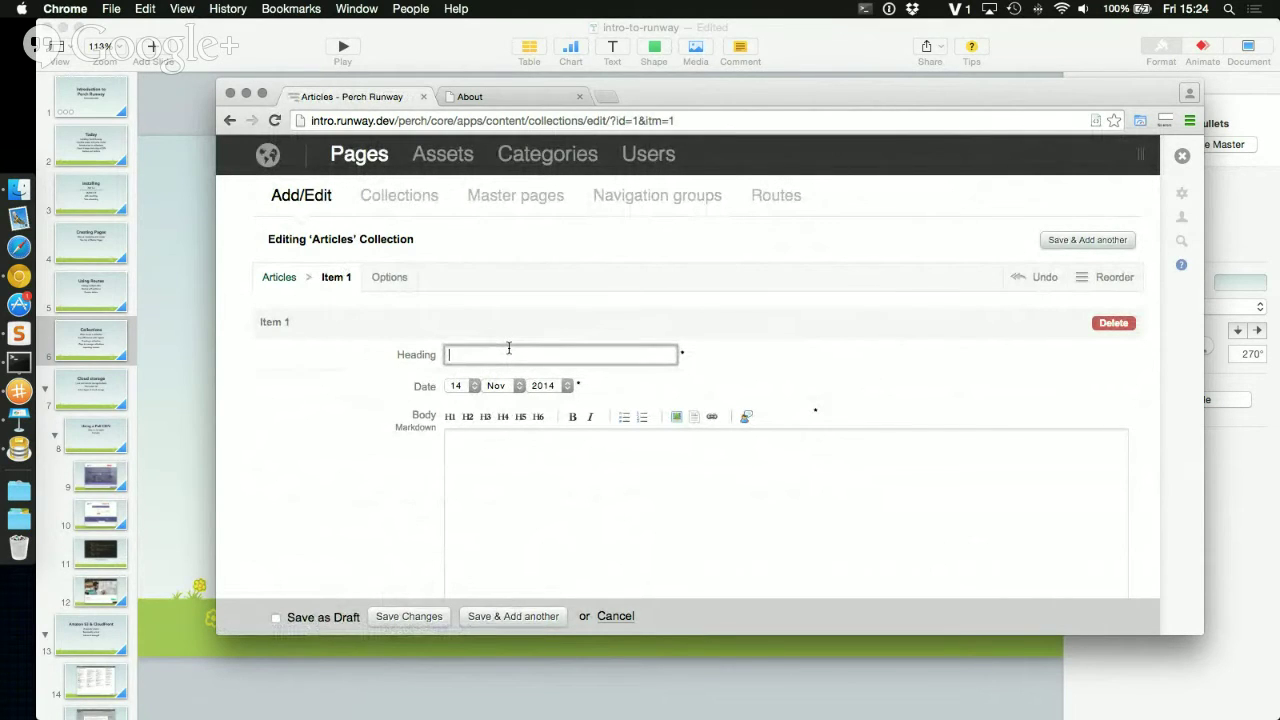
pyautogui.write('Hello')
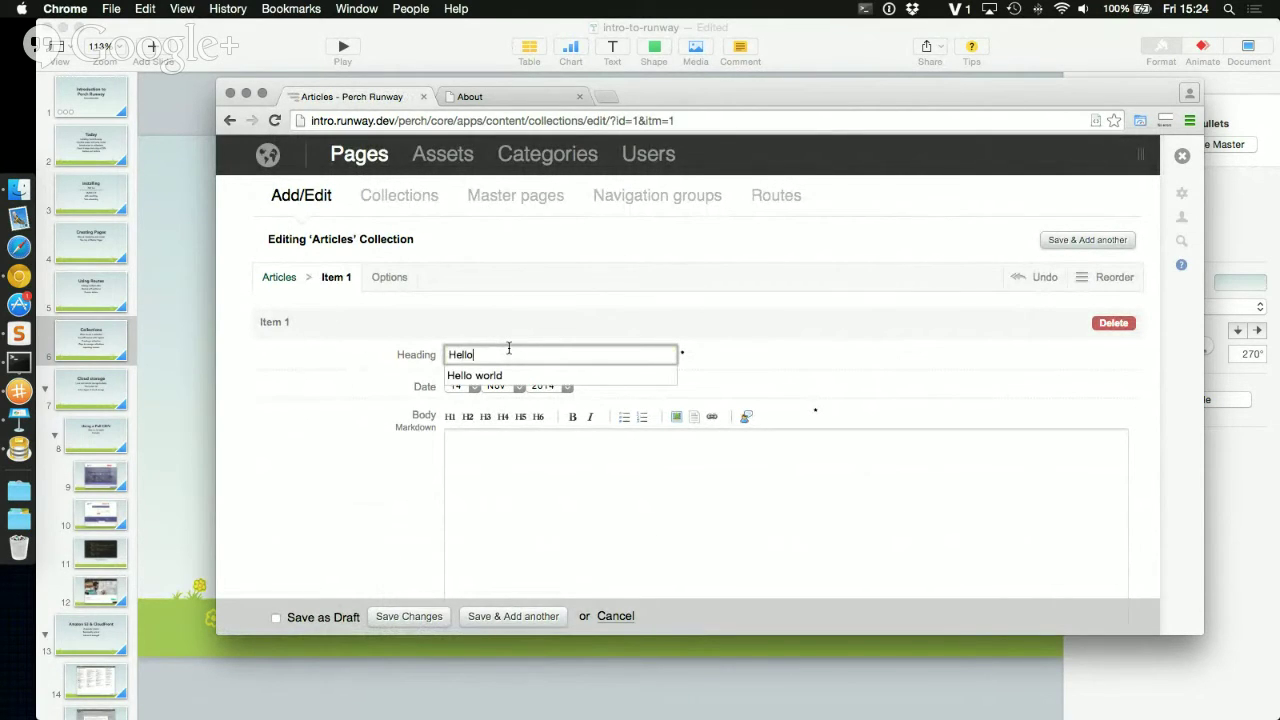
pyautogui.press('Down')
pyautogui.press('Return')
pyautogui.click(463, 388)
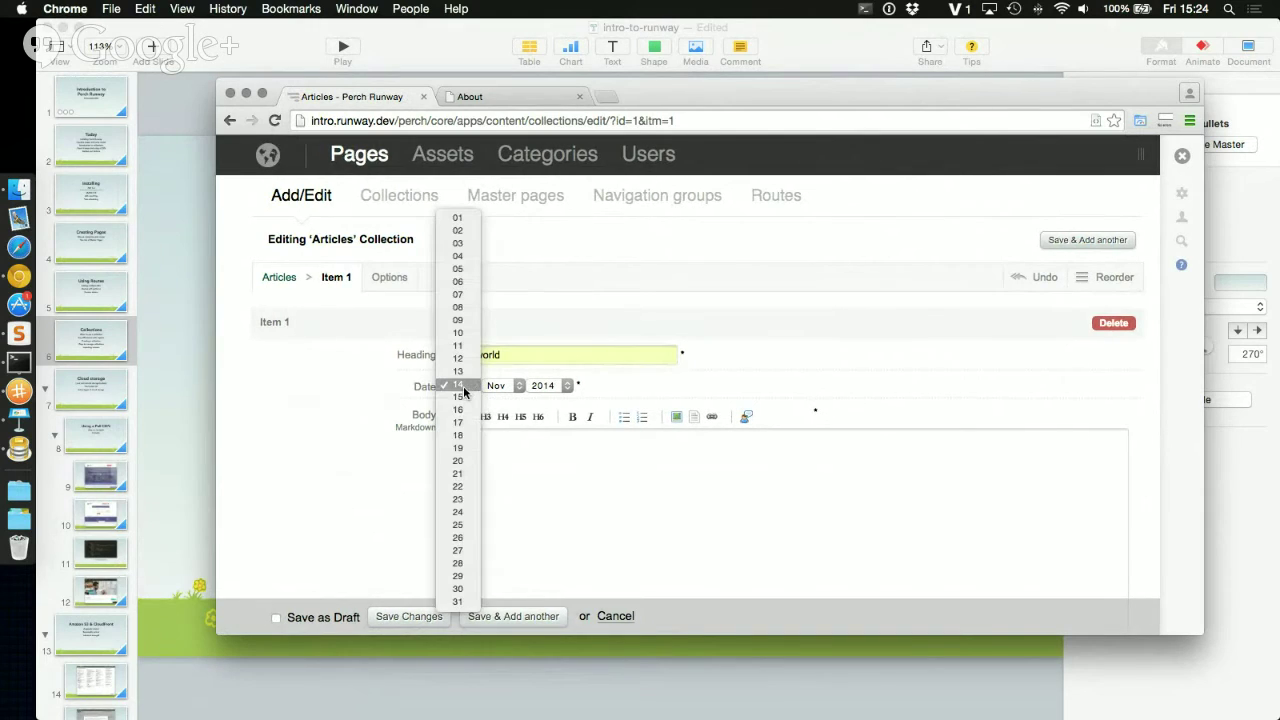
pyautogui.click(458, 332)
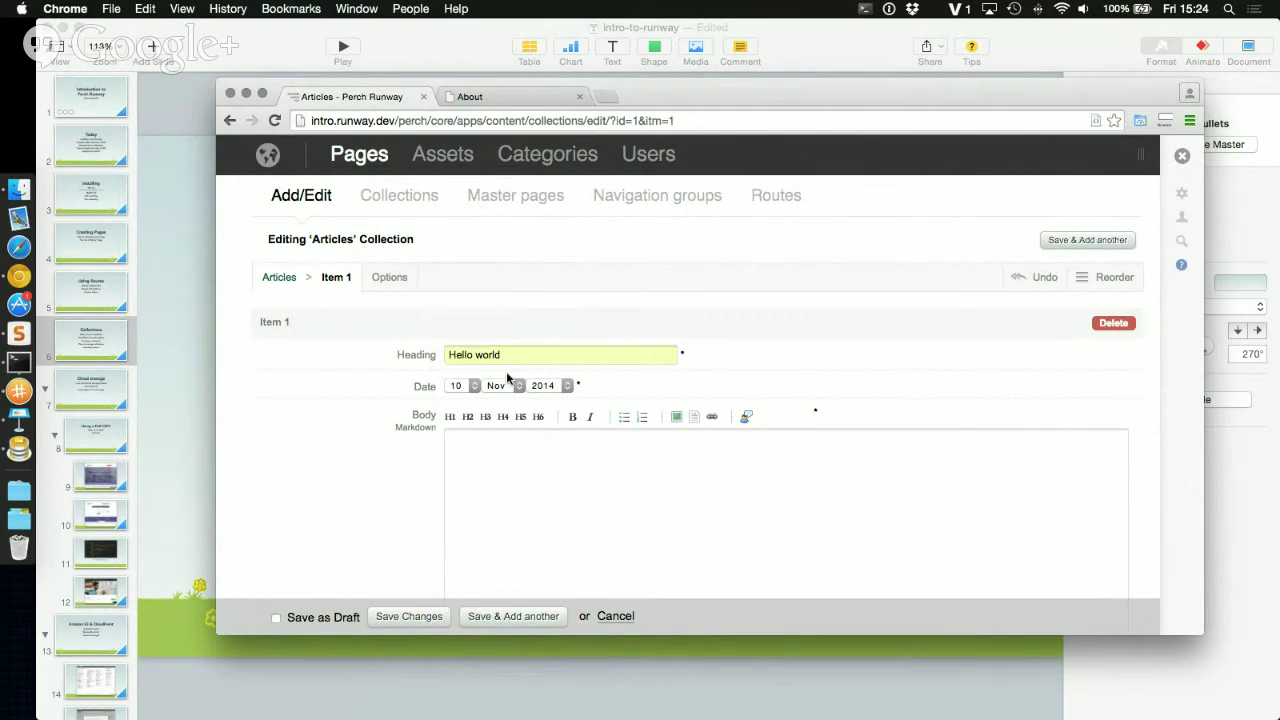
# Write the body as two paragraphs: 'This is my first article!' and 'Hello!'.
pyautogui.click(557, 475)
pyautogui.write('This is my first article!')
pyautogui.press('Return')
pyautogui.press('Return')
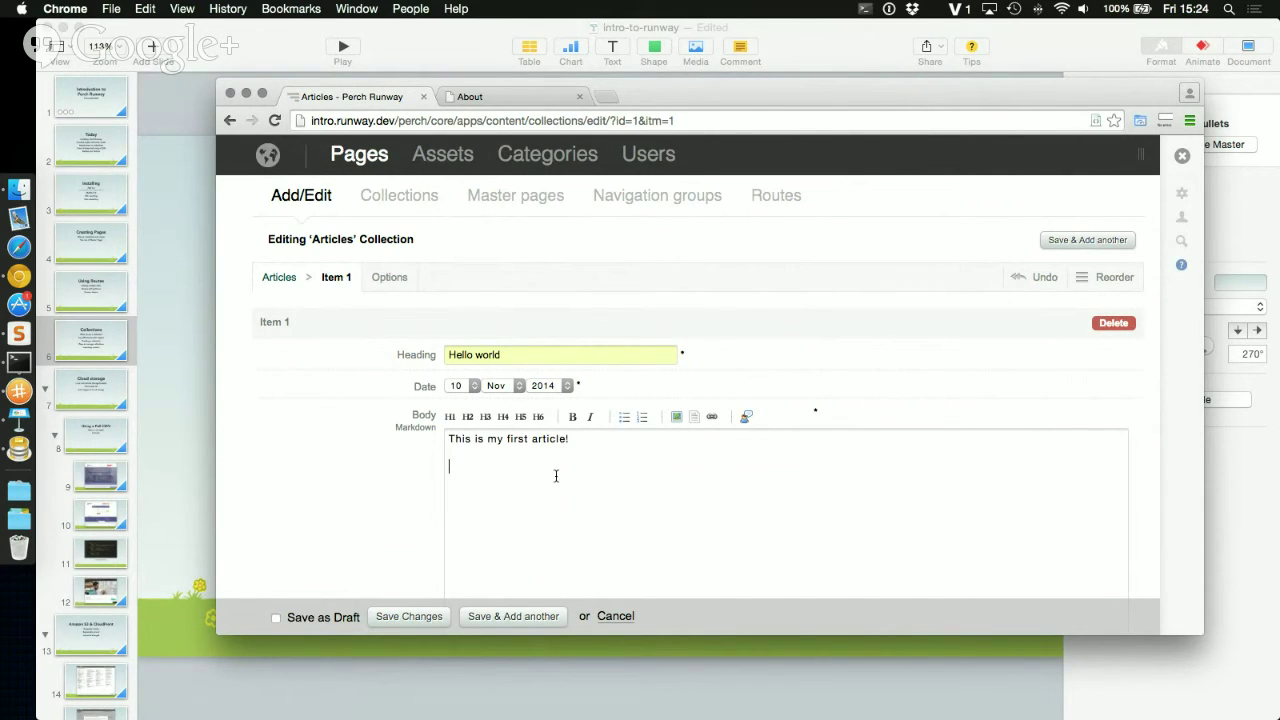
pyautogui.write('Hello!')
# Fill in the author's given and family names, then save and add another item.
pyautogui.scroll(-5, 500, 470)
pyautogui.click(465, 455)
pyautogui.write('Drew')
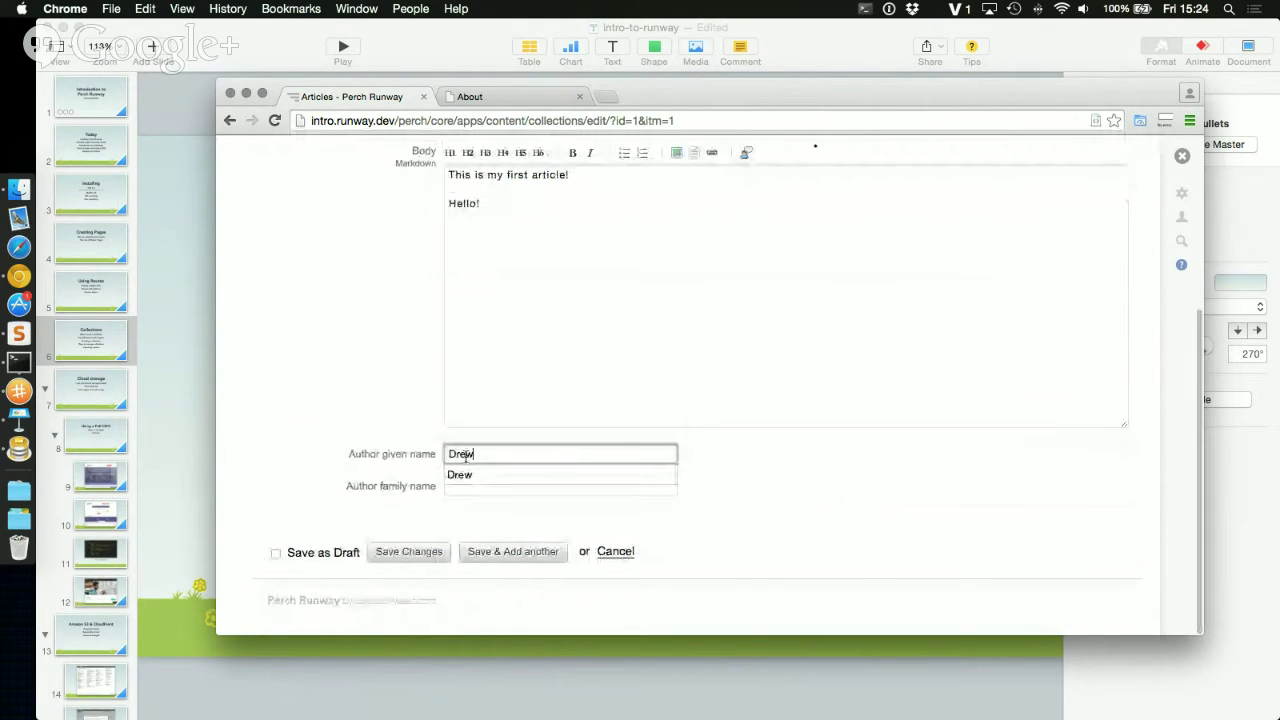
pyautogui.press('Tab')
pyautogui.write('McLellan')
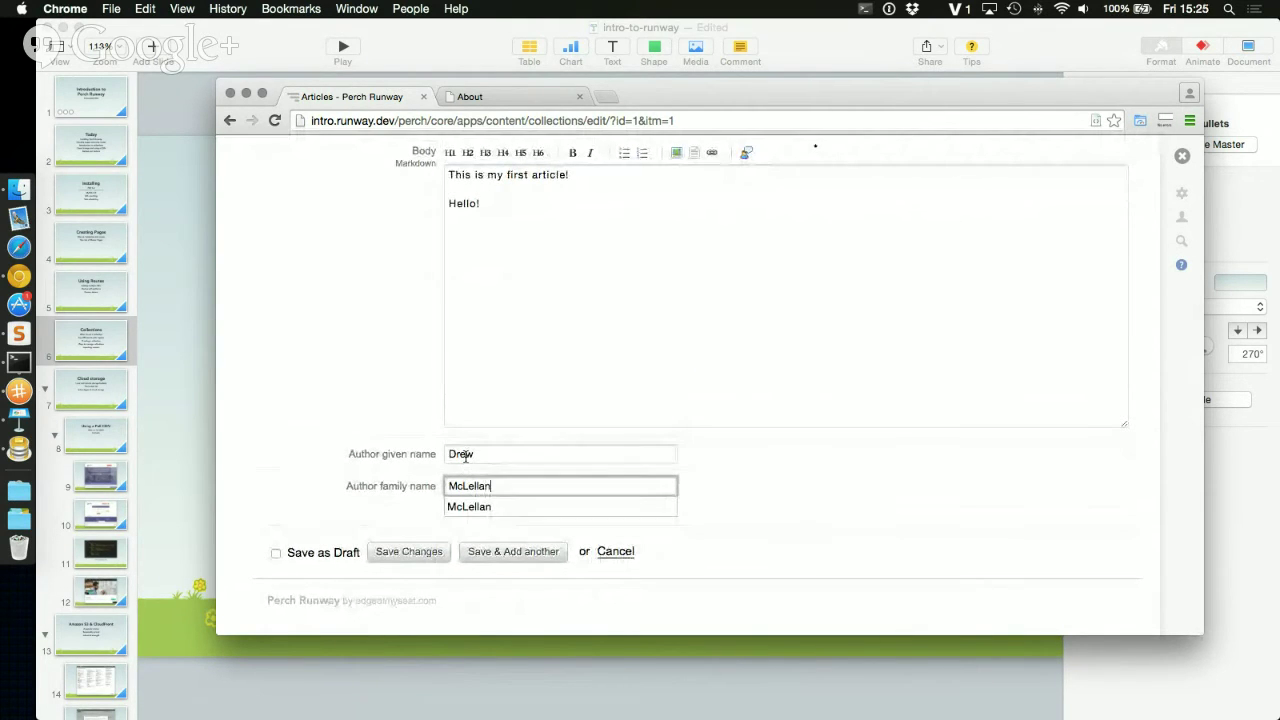
pyautogui.click(490, 554)
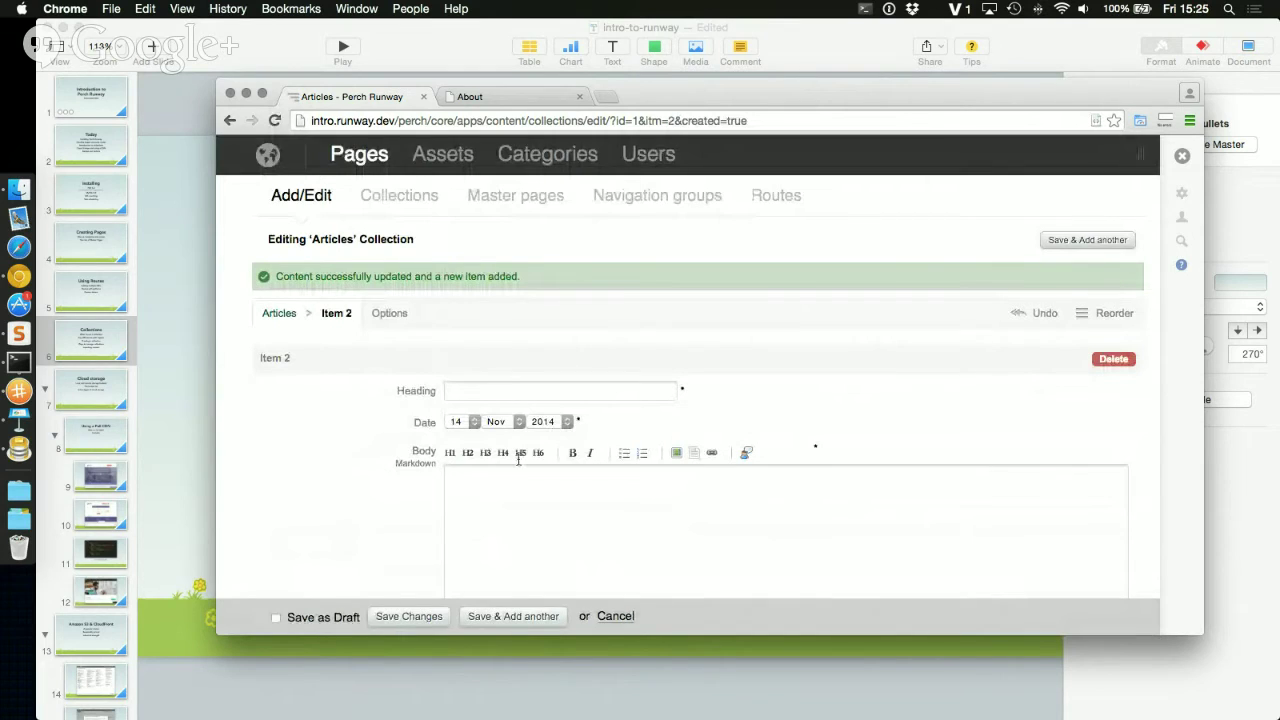
# Enter heading 'The second article is here!', day 13, and body 'This is my second article.'.
pyautogui.click(481, 394)
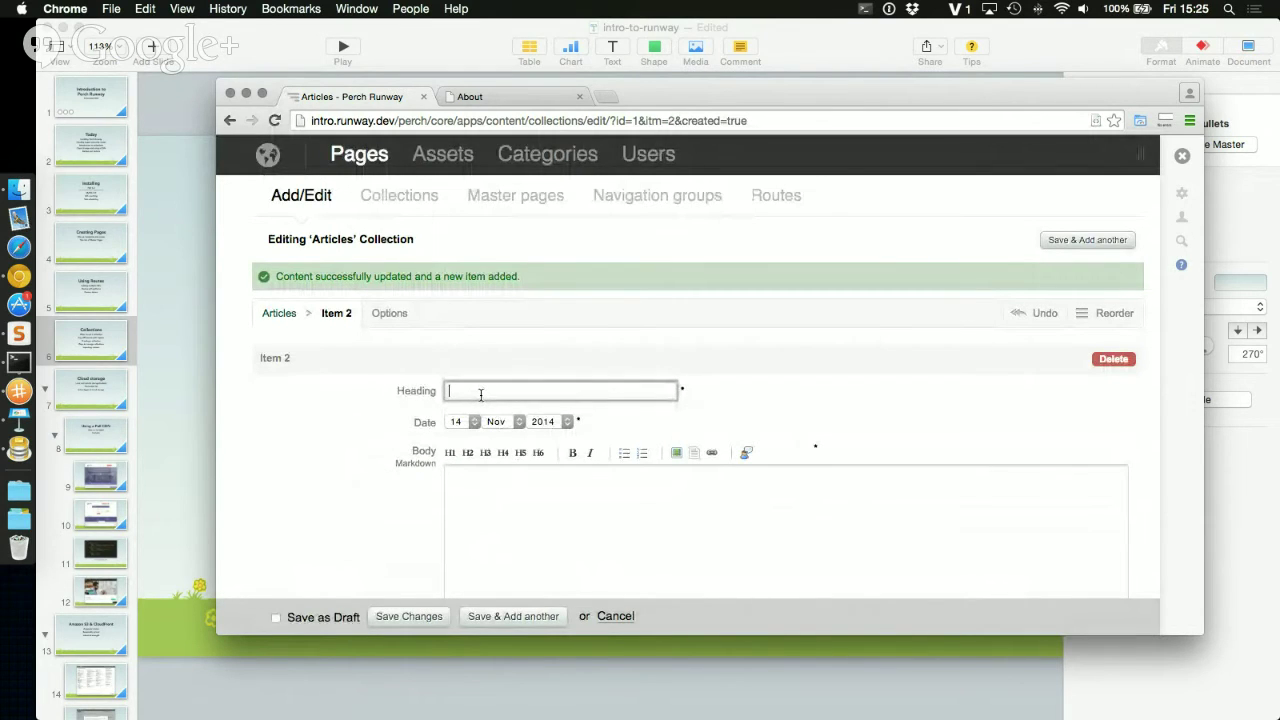
pyautogui.write('The second article is here!')
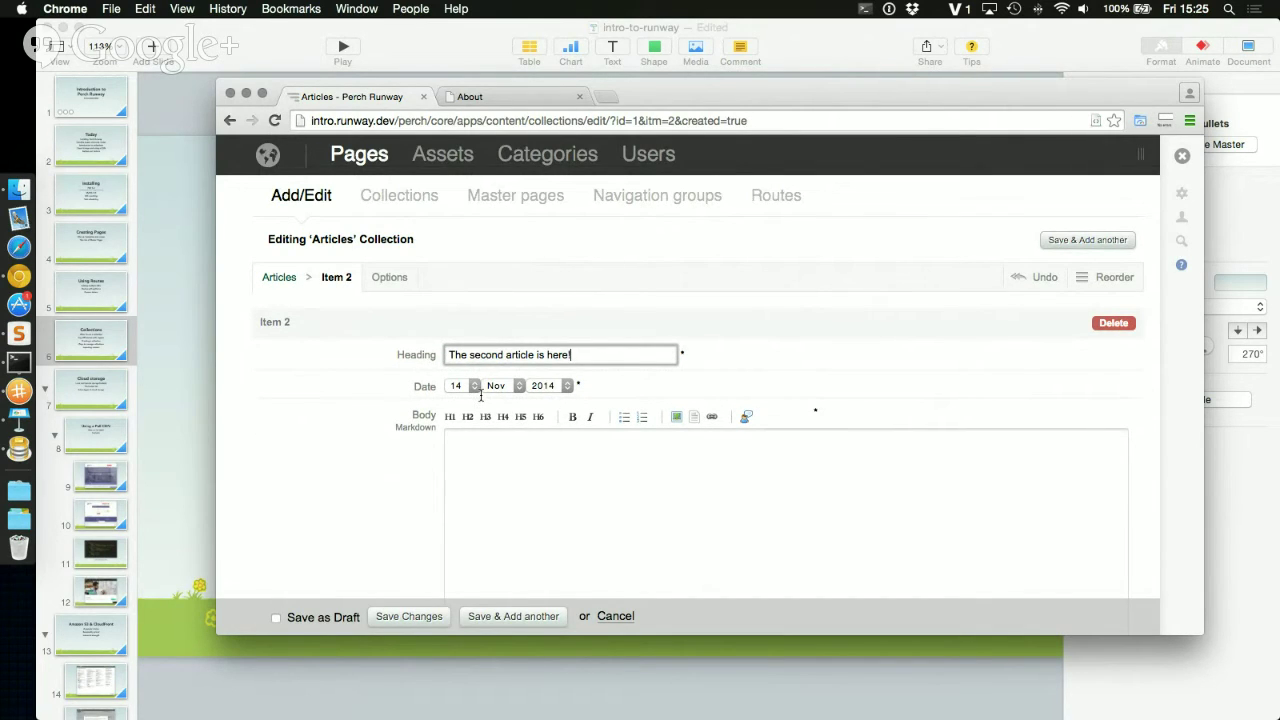
pyautogui.click(474, 386)
pyautogui.click(470, 373)
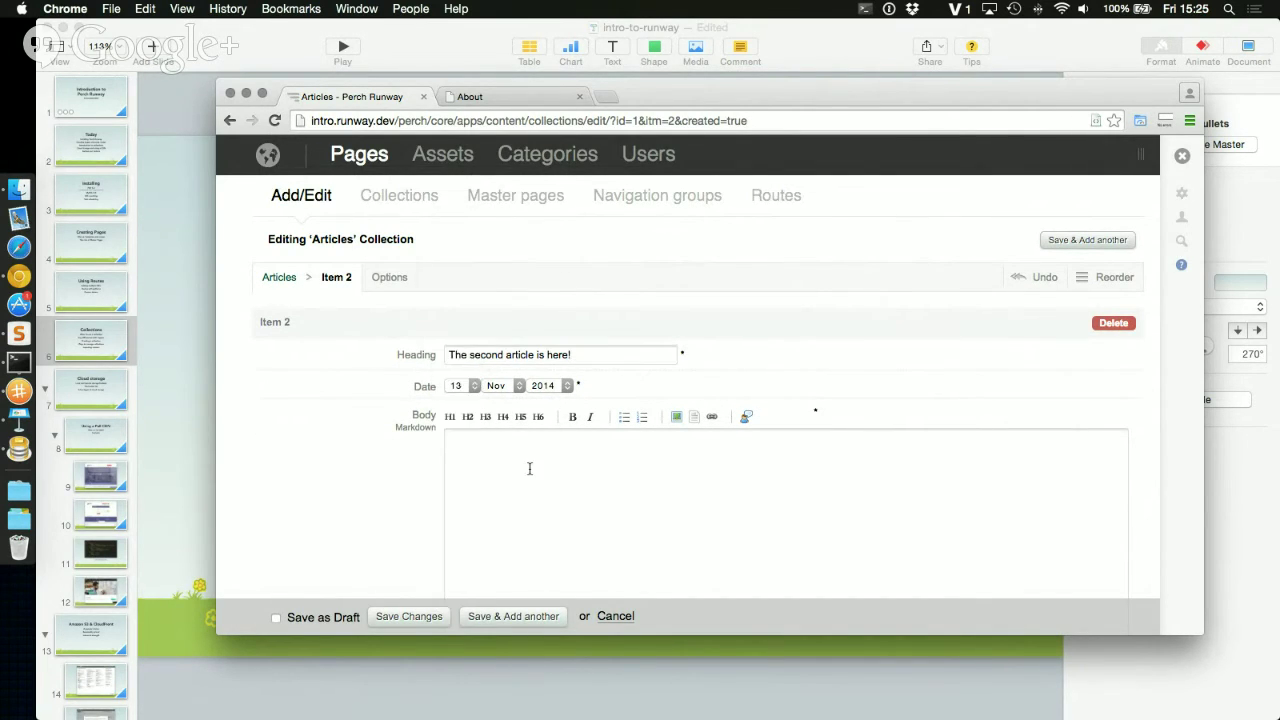
pyautogui.click(530, 468)
pyautogui.write('This is my second article.')
# Fill in the author's given and family names and save the second article.
pyautogui.scroll(-5, 530, 468)
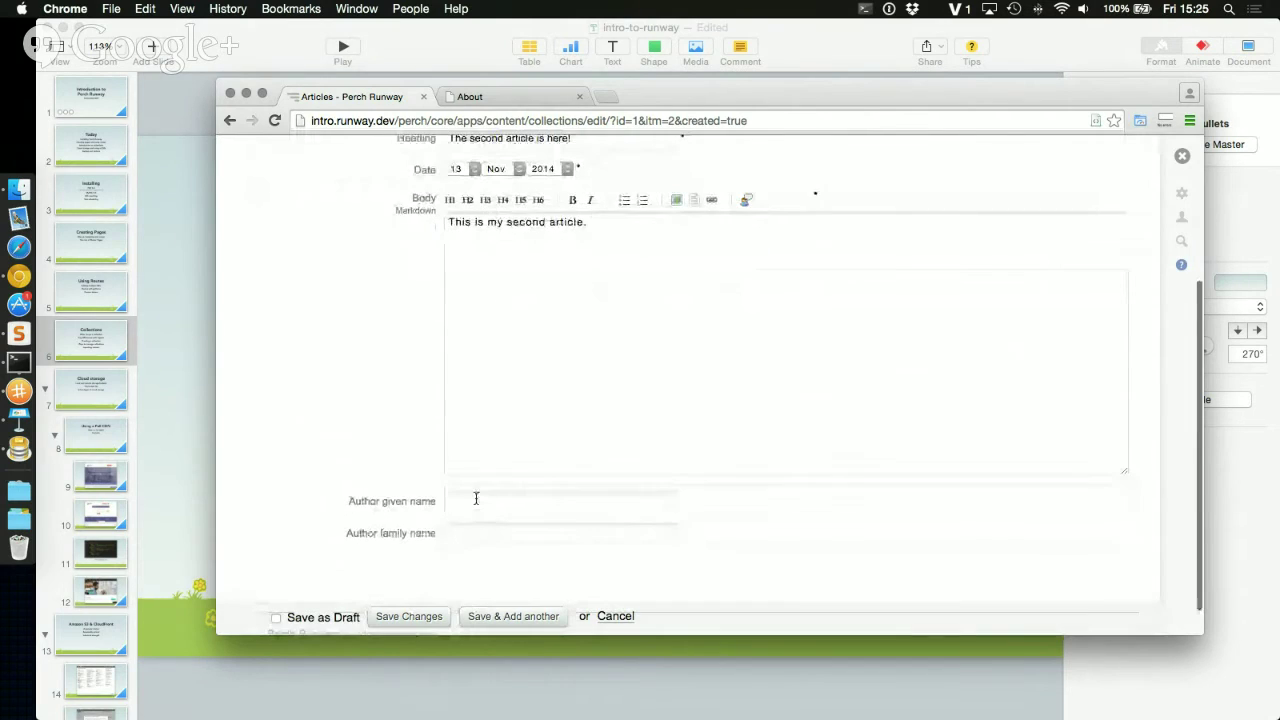
pyautogui.click(474, 500)
pyautogui.write('Drew')
pyautogui.click(521, 543)
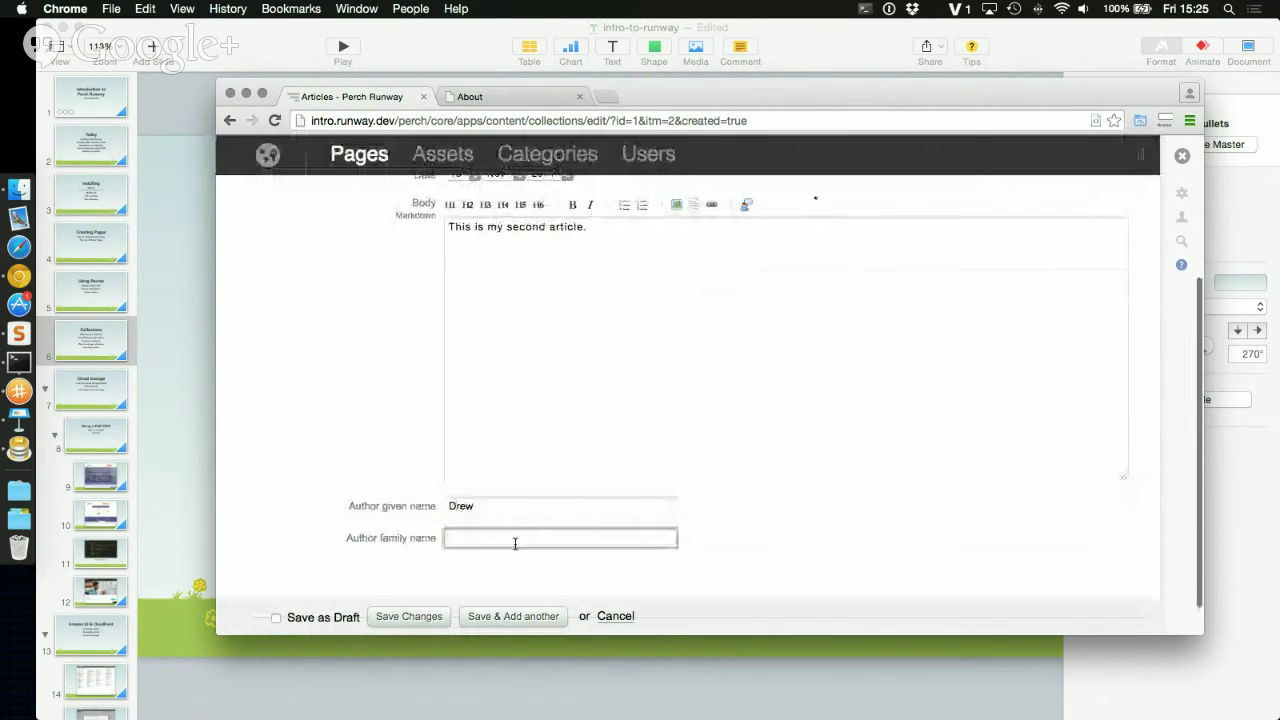
pyautogui.write('McLellan')
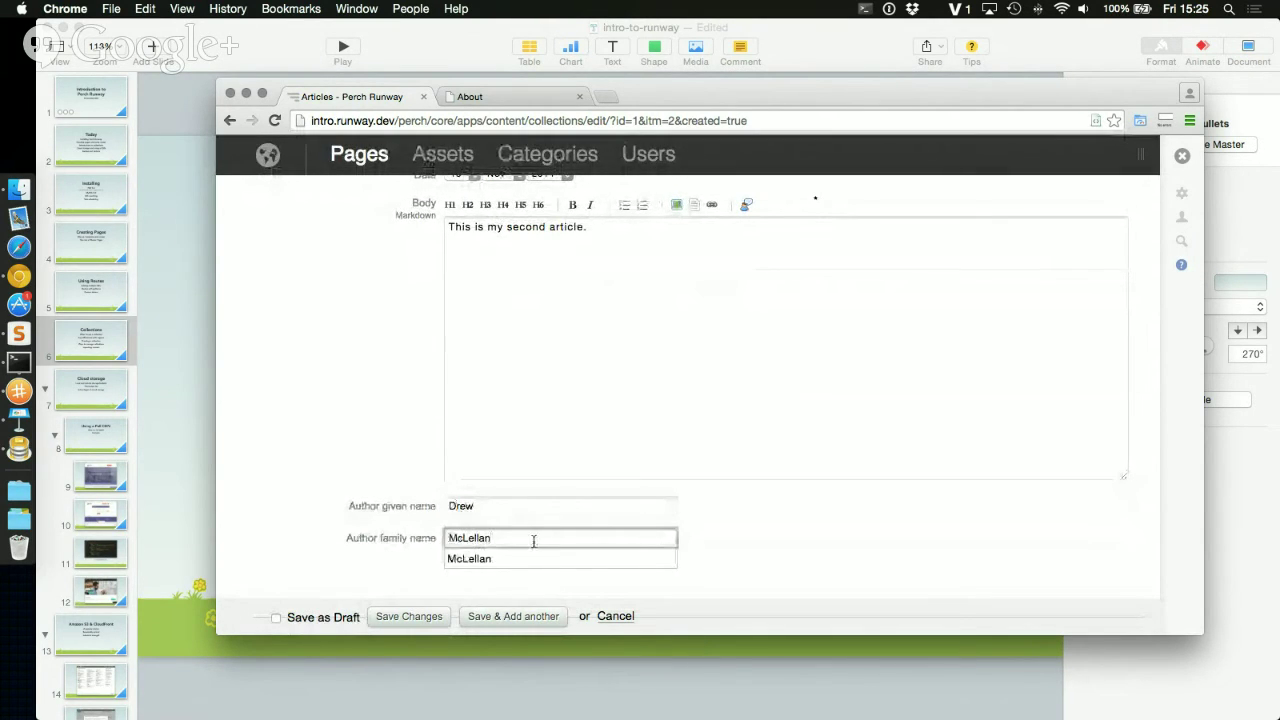
pyautogui.click(424, 618)
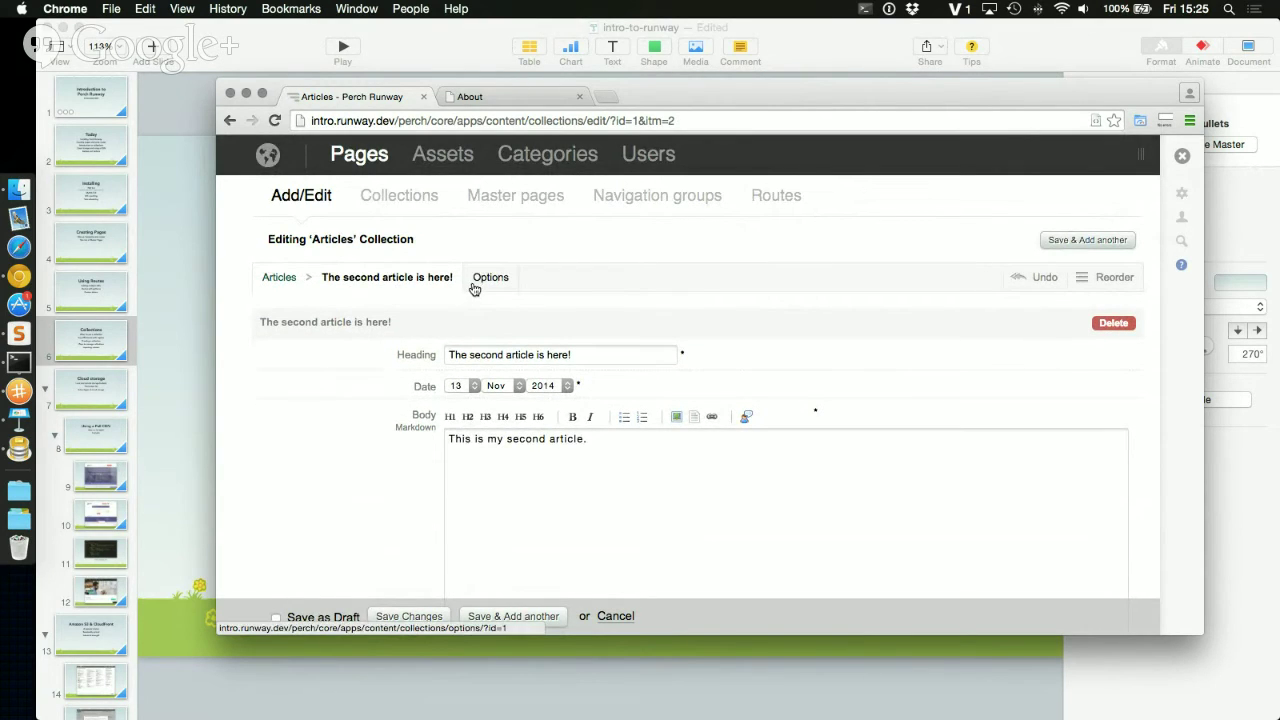
# Enter 'heading, date, author_given_name, author_family_name' as Articles item list column IDs and save.
pyautogui.click(266, 286)
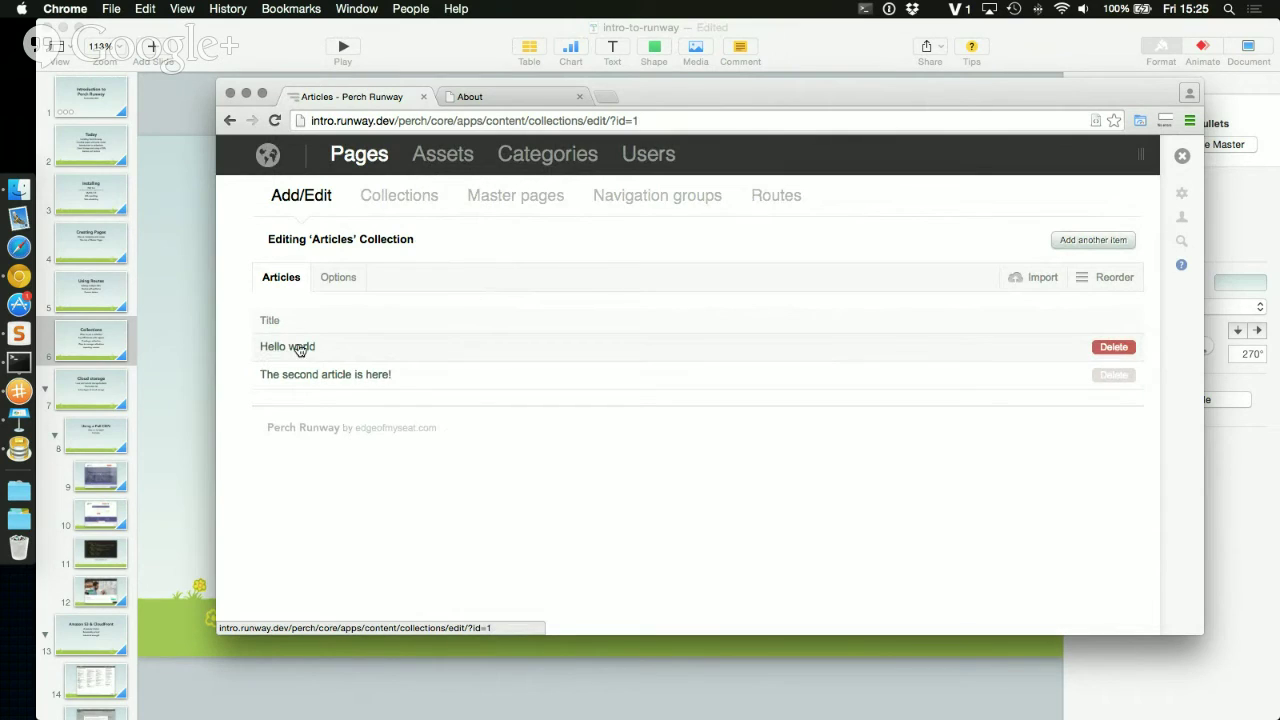
pyautogui.click(337, 277)
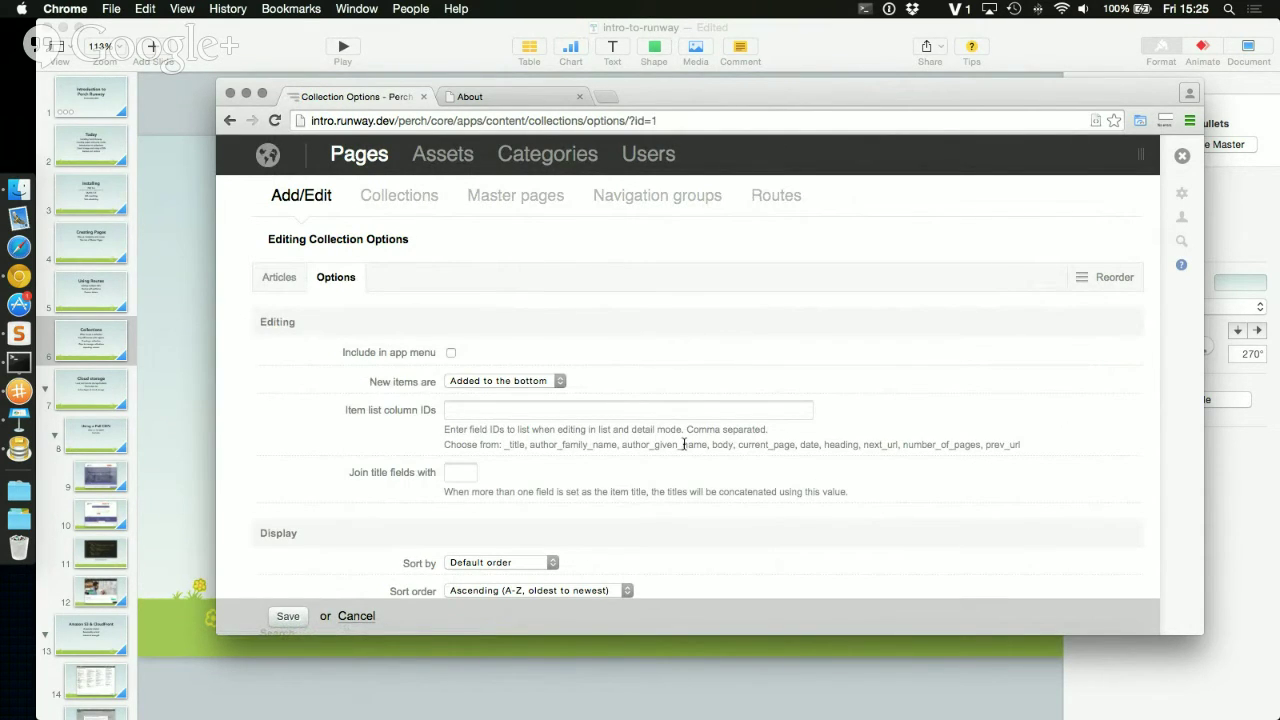
pyautogui.doubleClick(838, 445)
pyautogui.press('super+c')
pyautogui.click(638, 409)
pyautogui.press('super+v')
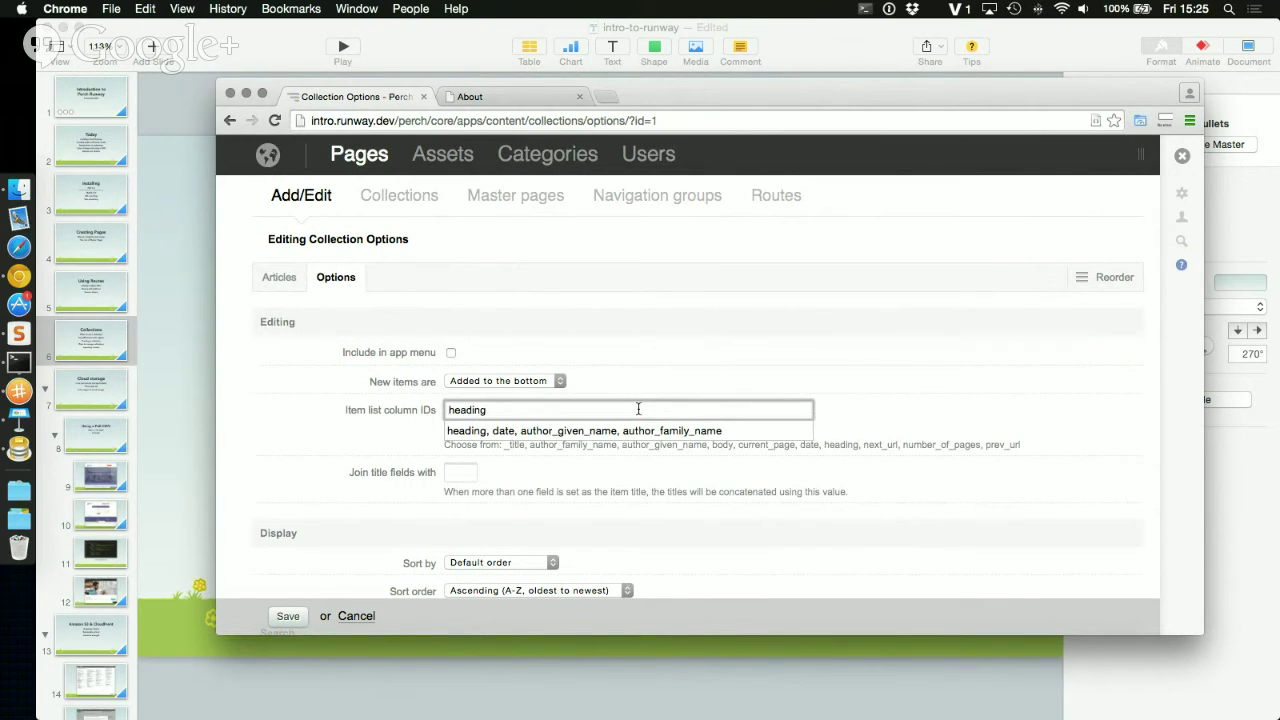
pyautogui.press('Down')
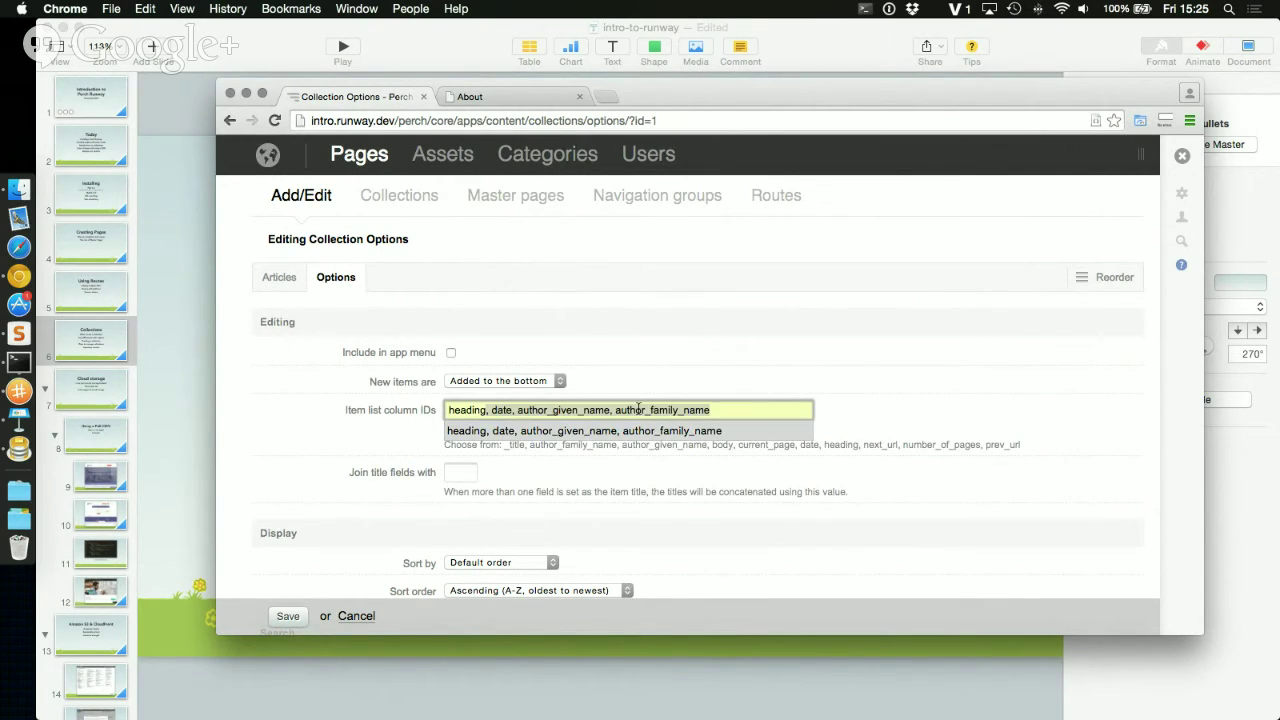
pyautogui.press('Return')
pyautogui.click(460, 410)
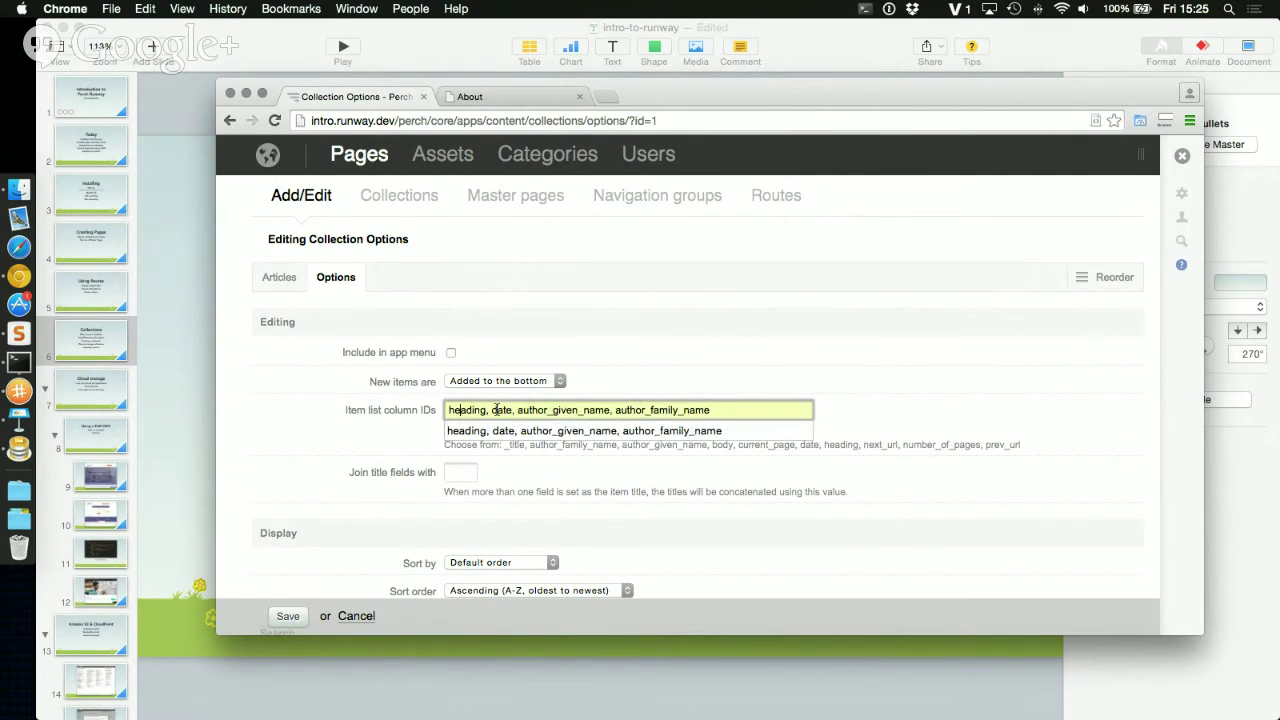
pyautogui.moveTo(518, 410); pyautogui.dragTo(634, 410)
pyautogui.click(634, 410)
pyautogui.press('Escape')
pyautogui.click(287, 616)
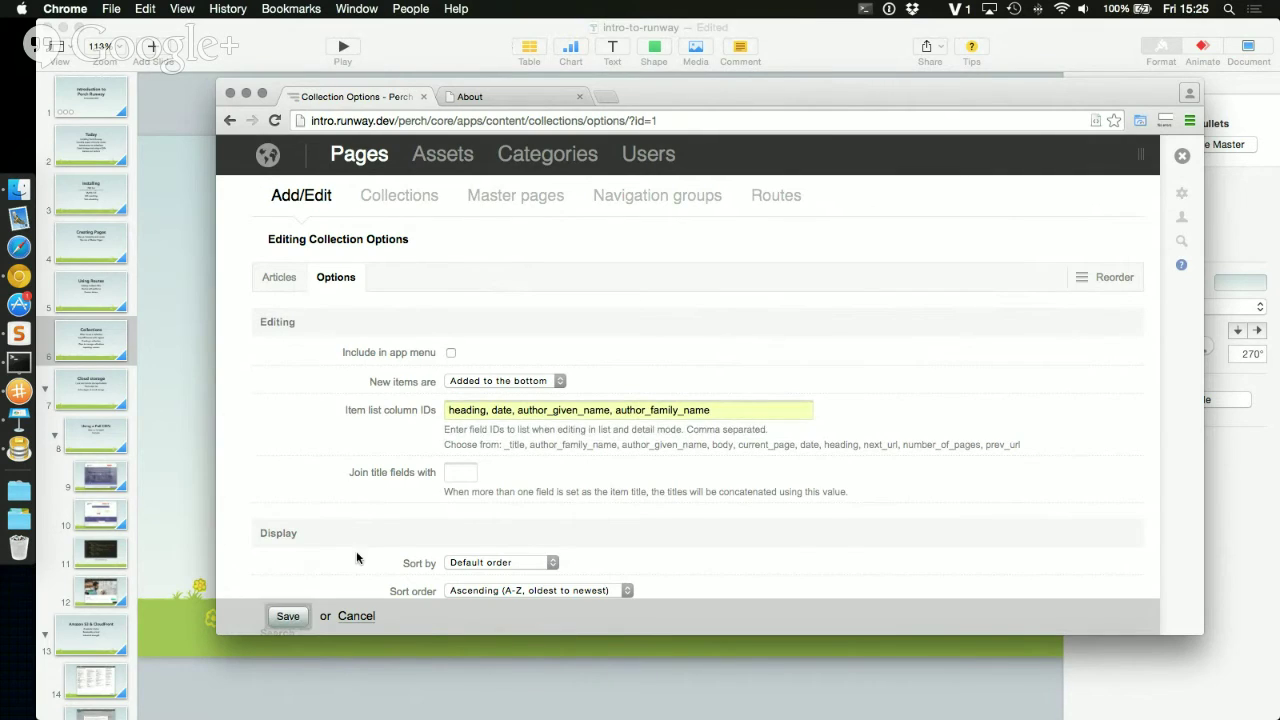
# Check the four new list columns, then turn on 'Include in app menu' for Articles and save.
pyautogui.click(263, 314)
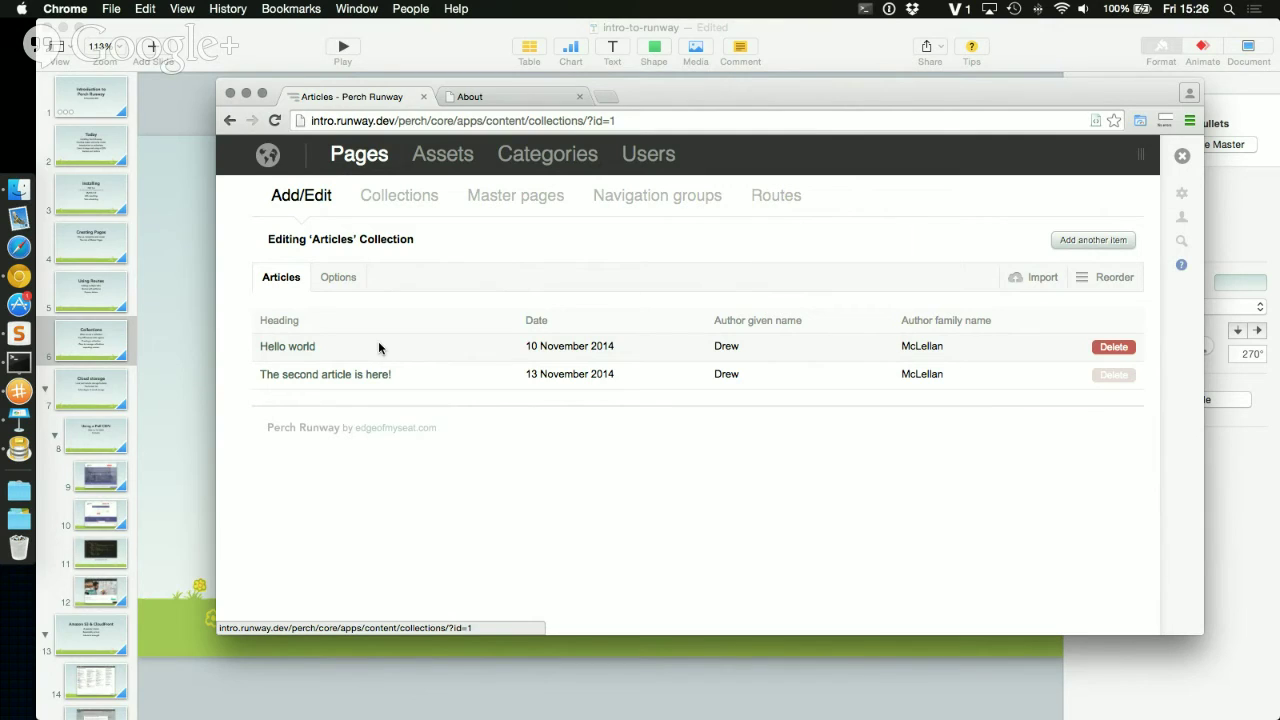
pyautogui.click(333, 279)
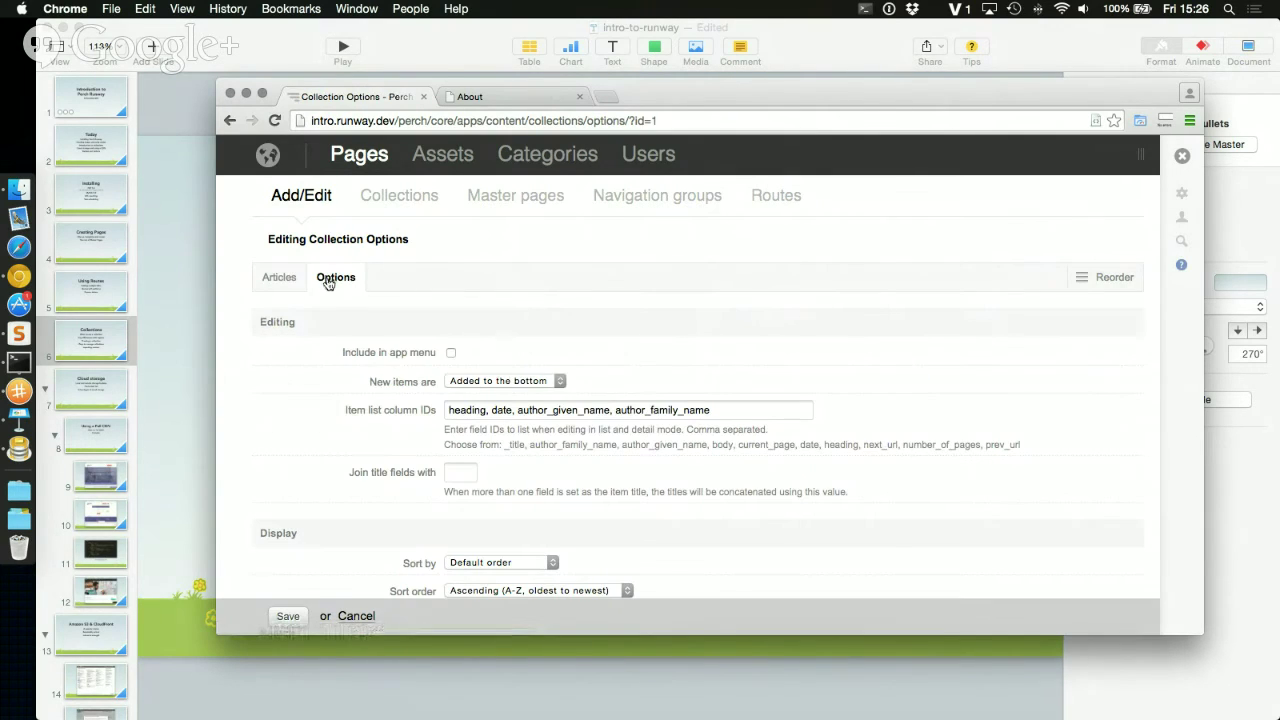
pyautogui.click(451, 354)
pyautogui.click(290, 617)
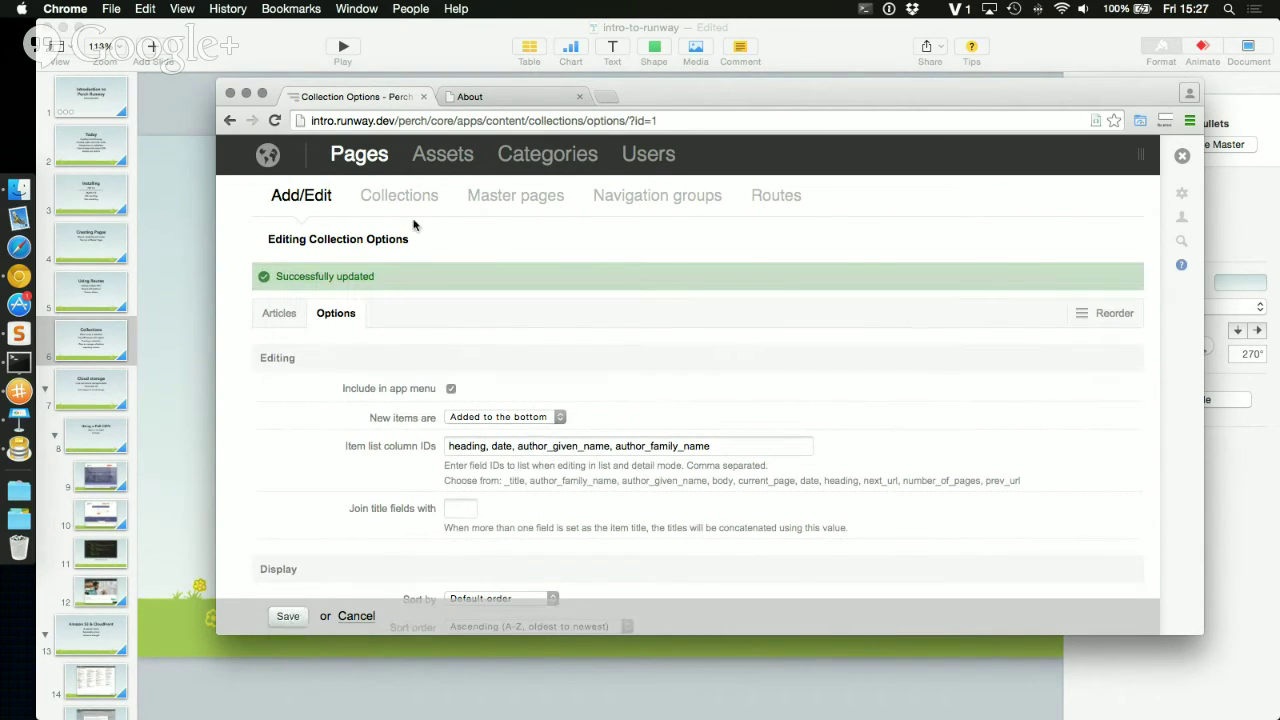
pyautogui.click(358, 158)
pyautogui.moveTo(523, 157)
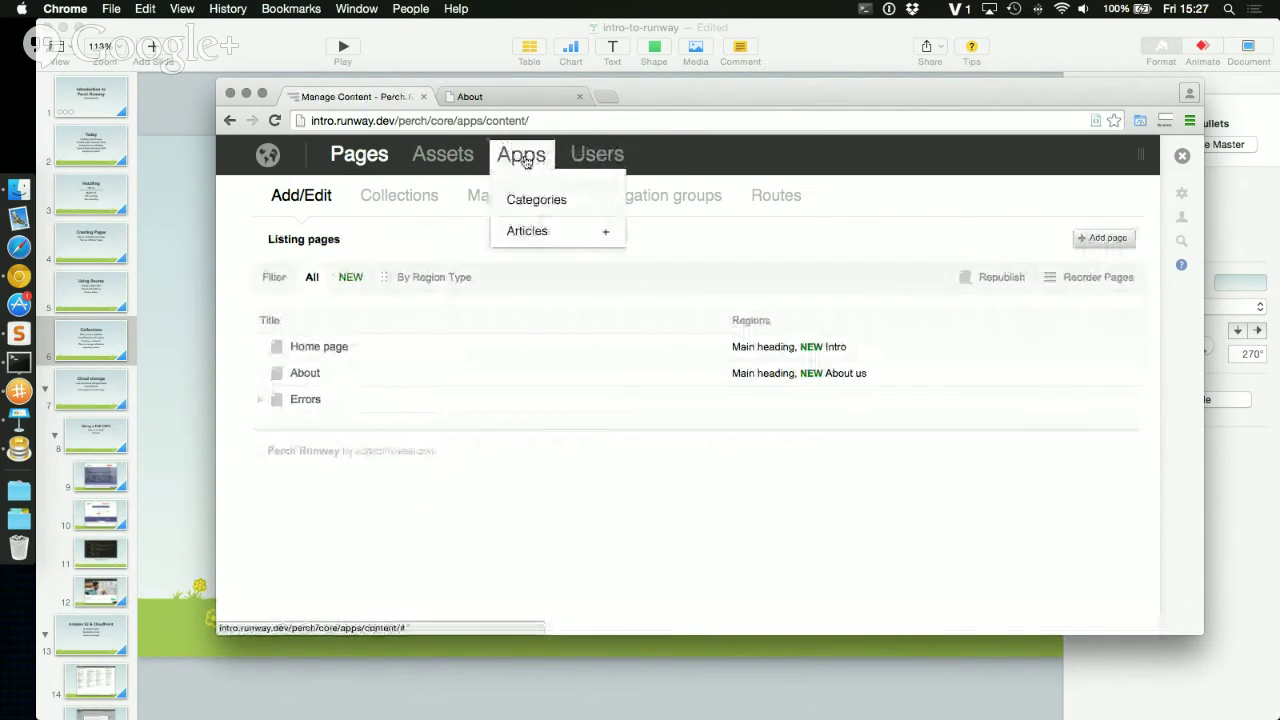
pyautogui.click(530, 231)
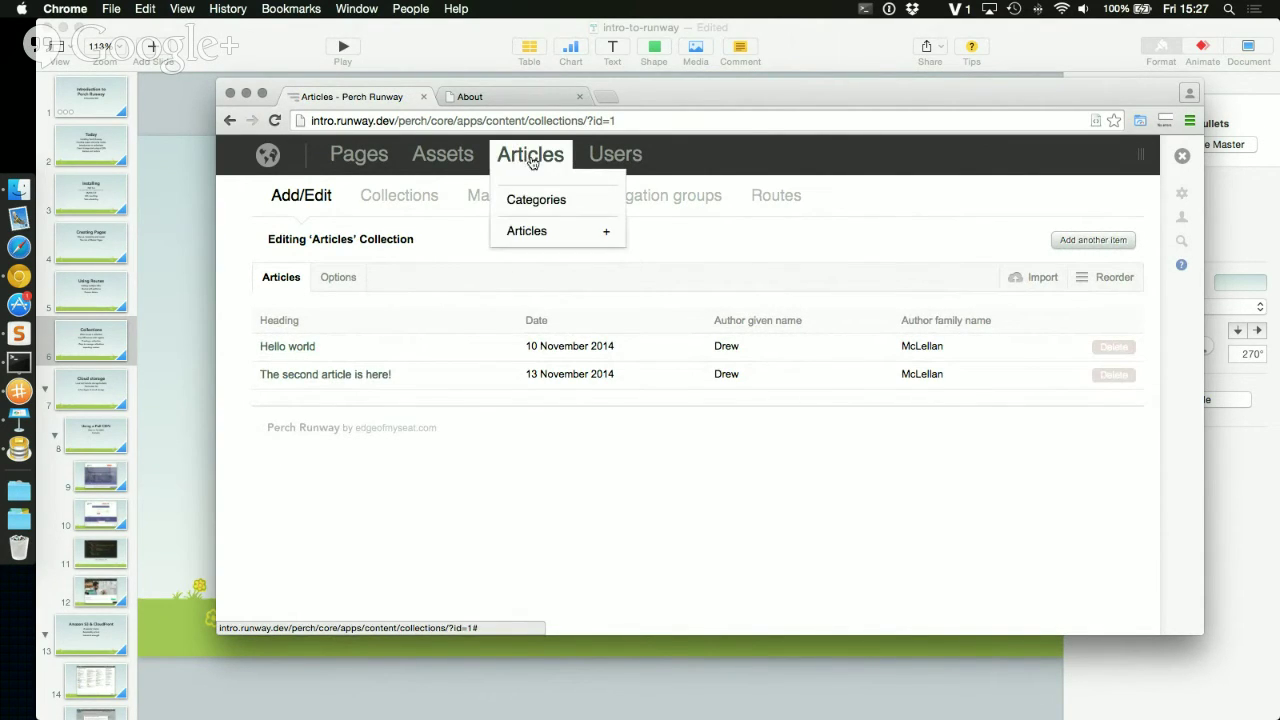
pyautogui.moveTo(540, 158)
pyautogui.click(532, 230)
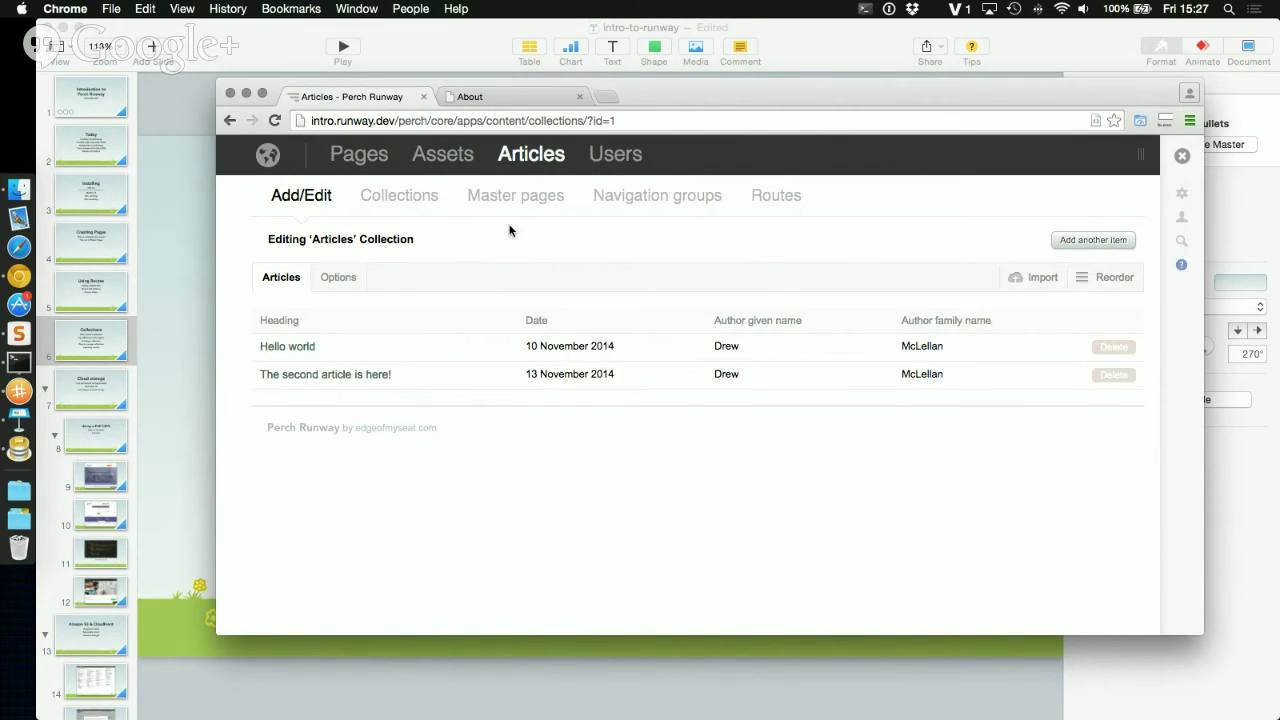
pyautogui.click(358, 153)
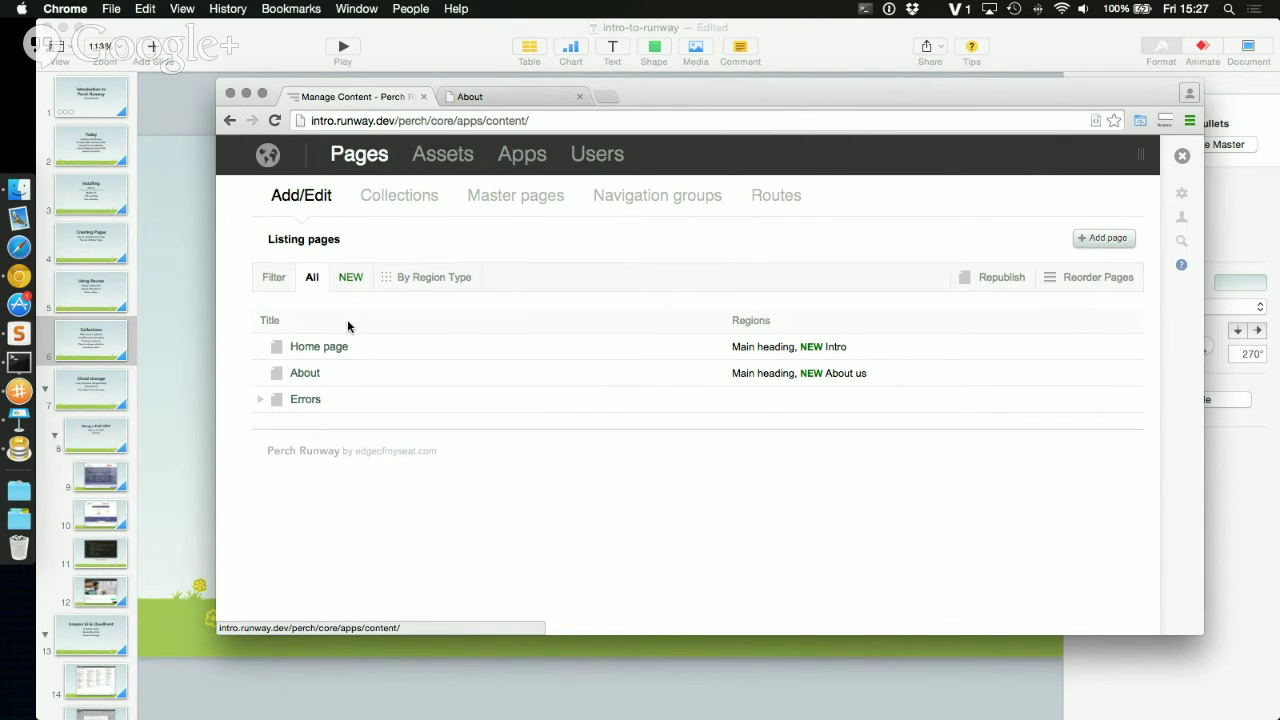
# Look over the Articles collection's settings, then return to the site's pages list.
pyautogui.click(328, 347)
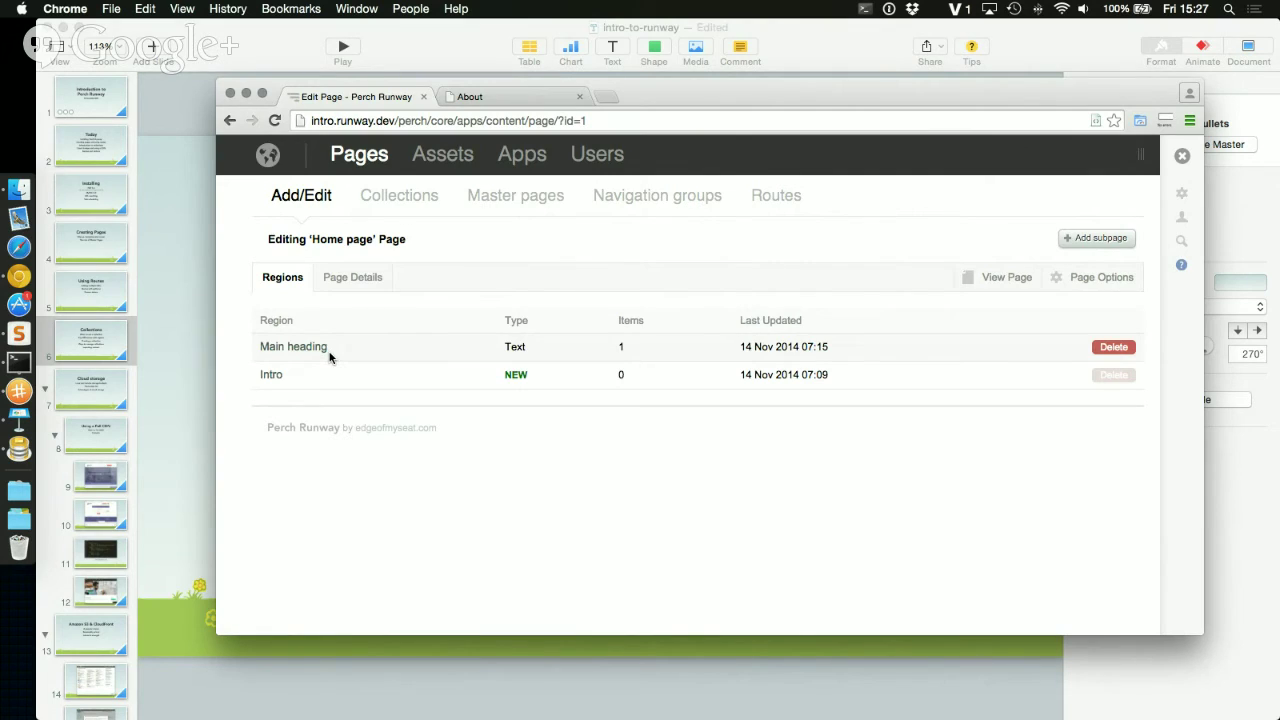
pyautogui.click(390, 200)
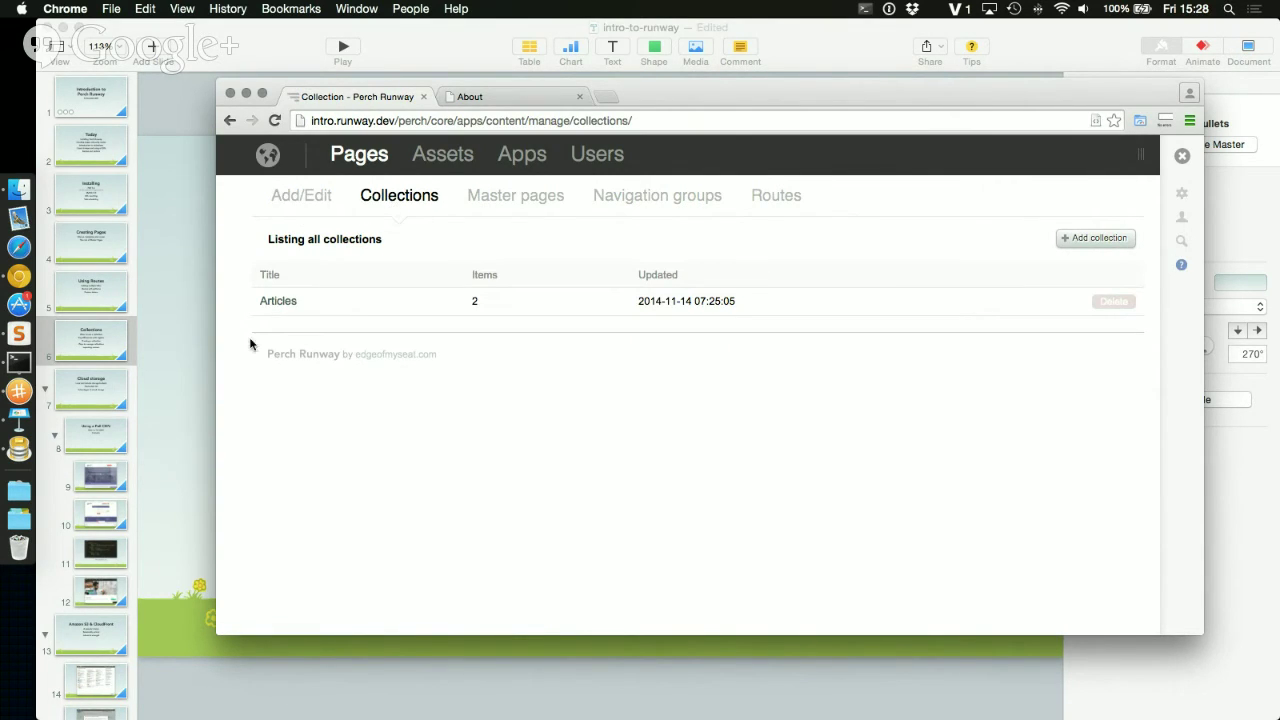
pyautogui.click(278, 301)
pyautogui.click(324, 281)
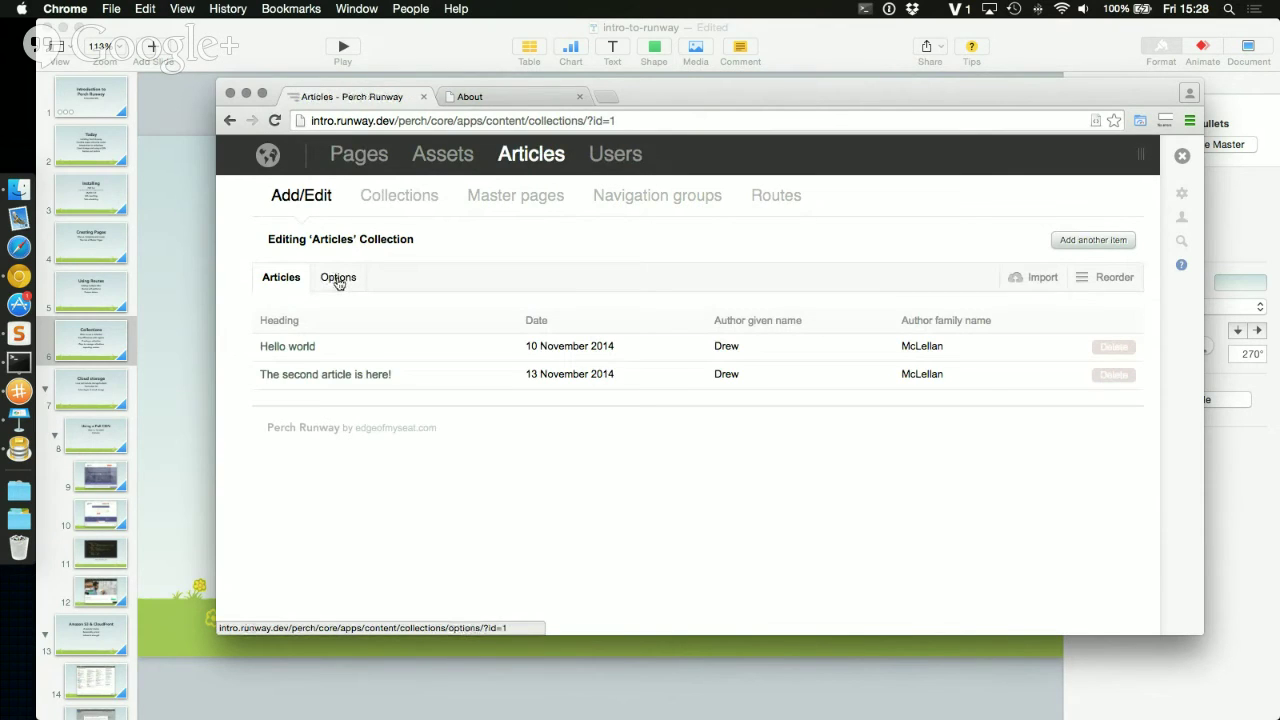
pyautogui.scroll(-5, 383, 309)
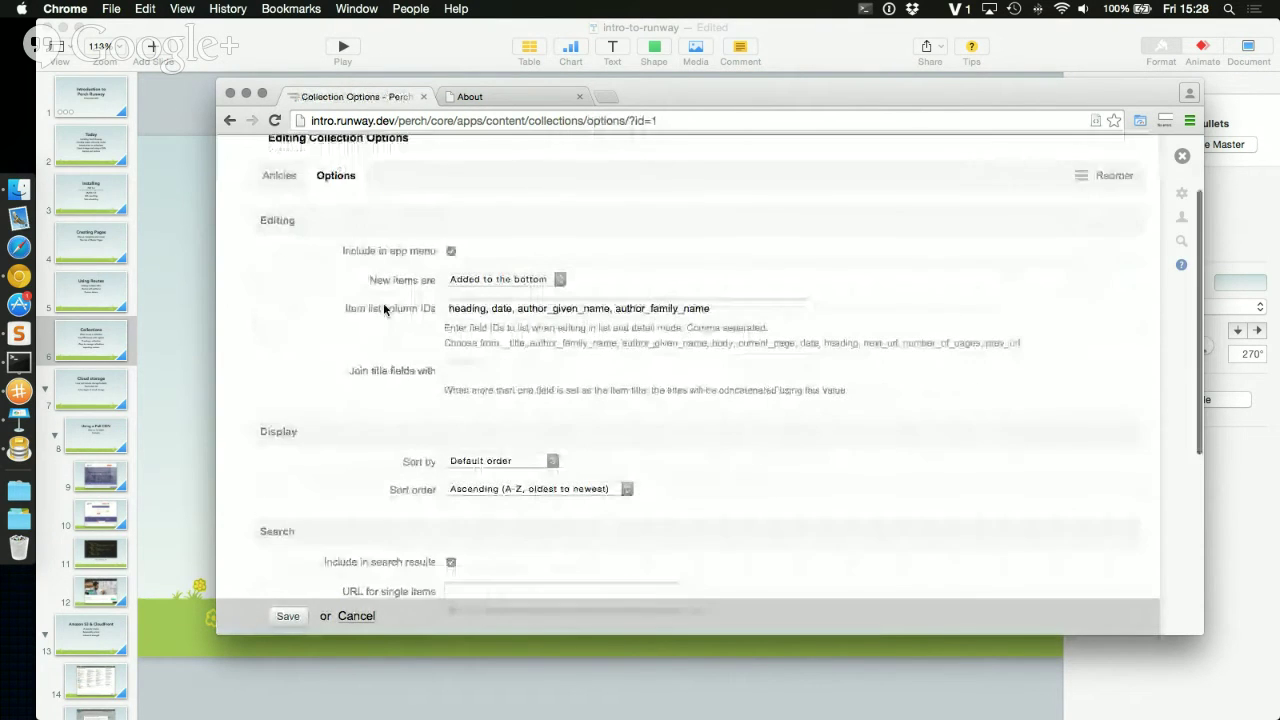
pyautogui.scroll(5, 383, 309)
pyautogui.moveTo(359, 153)
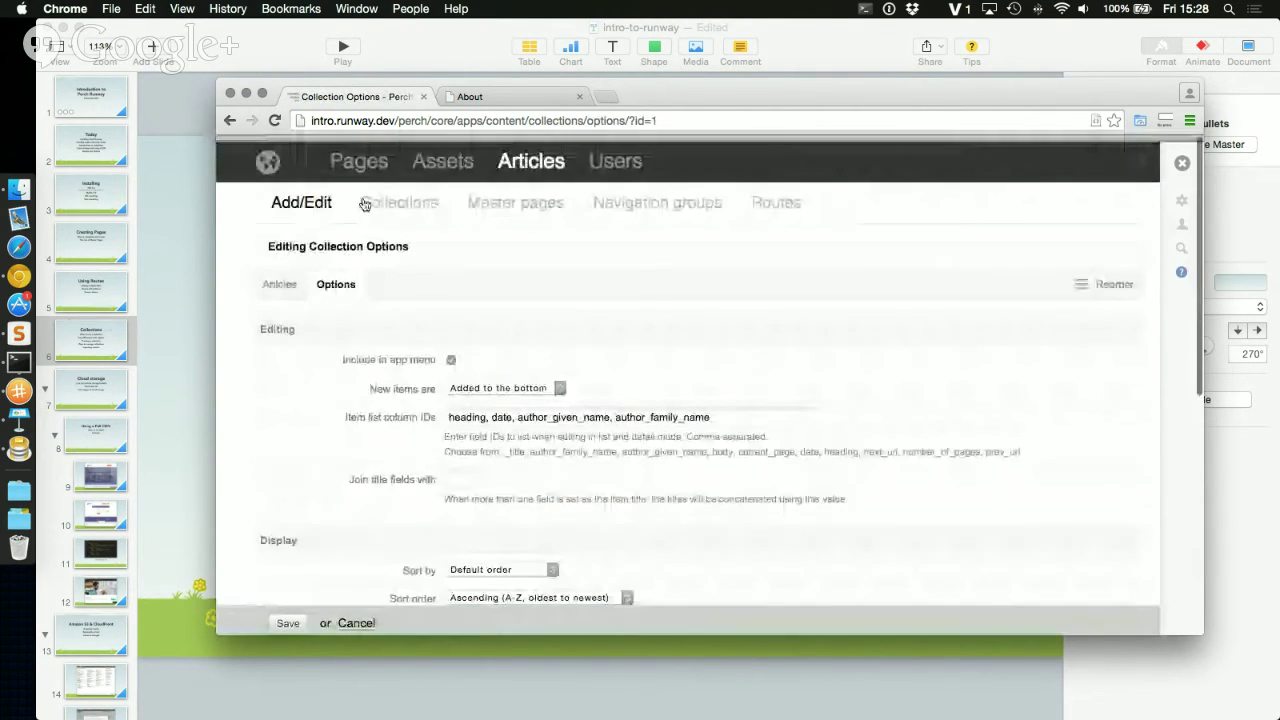
pyautogui.click(301, 195)
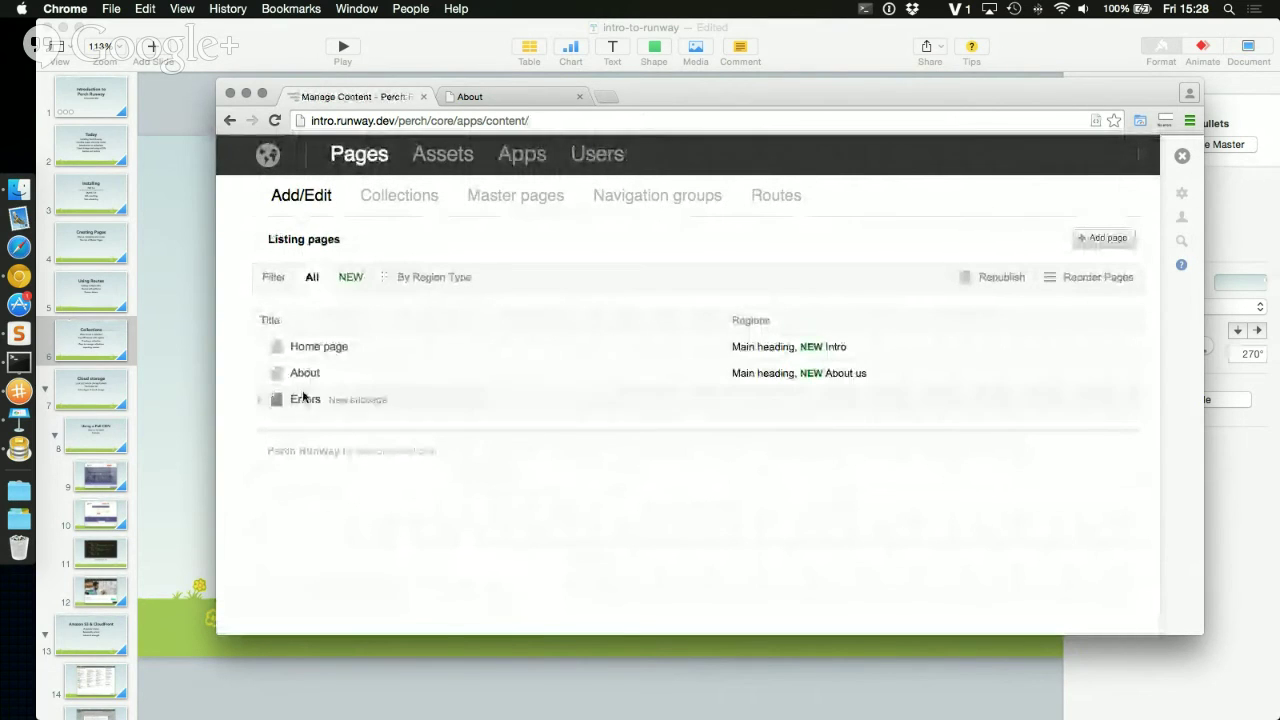
# Tick Articles under the Home page's collections, submit, and reopen the Home page regions.
pyautogui.click(308, 347)
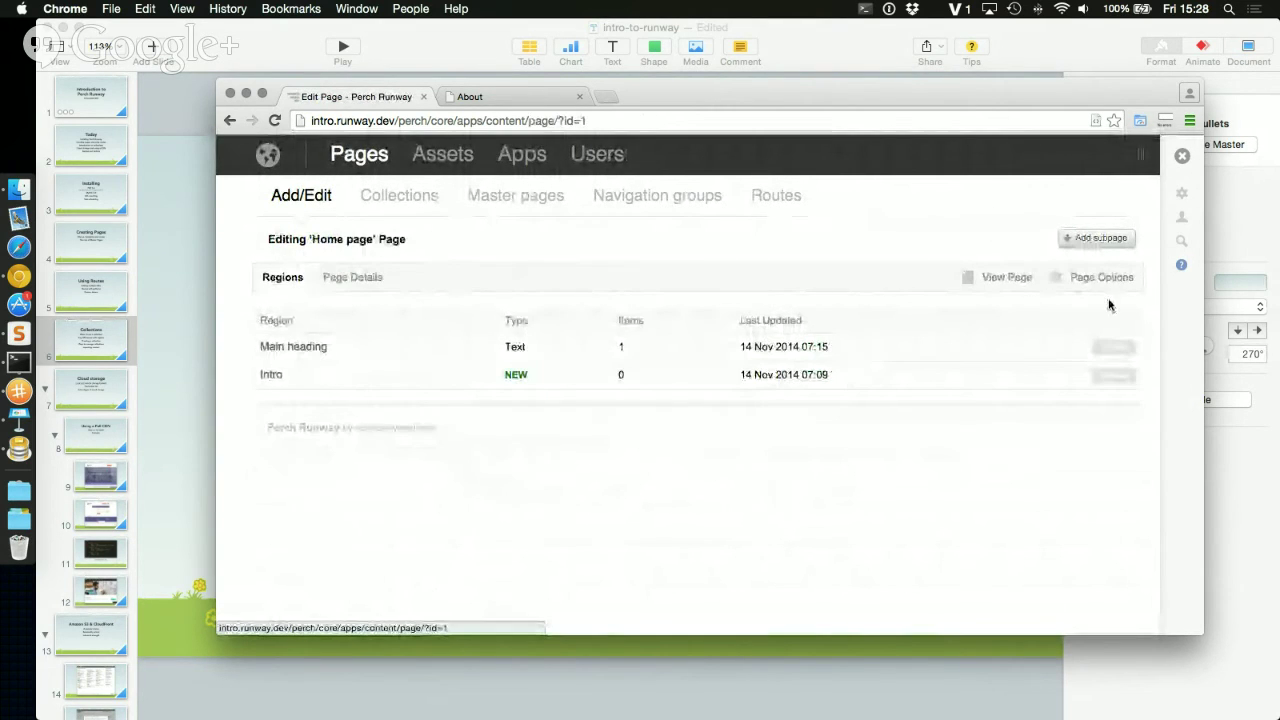
pyautogui.click(1104, 278)
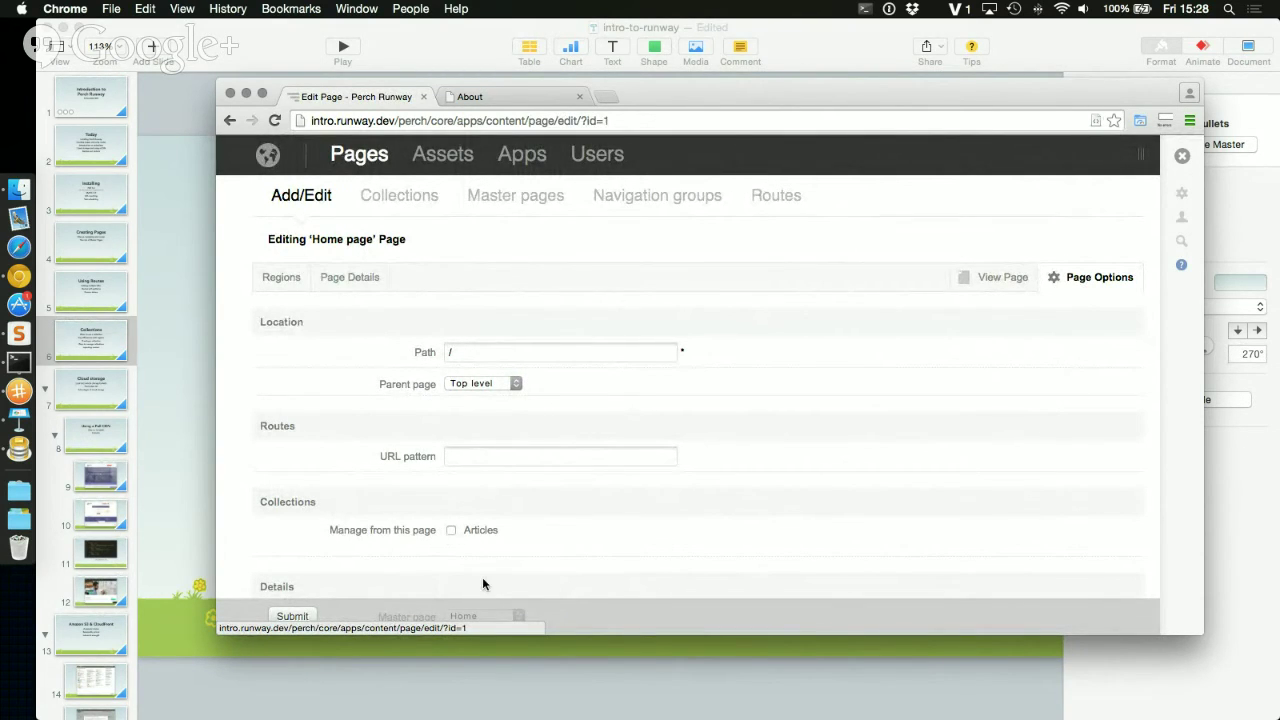
pyautogui.click(451, 530)
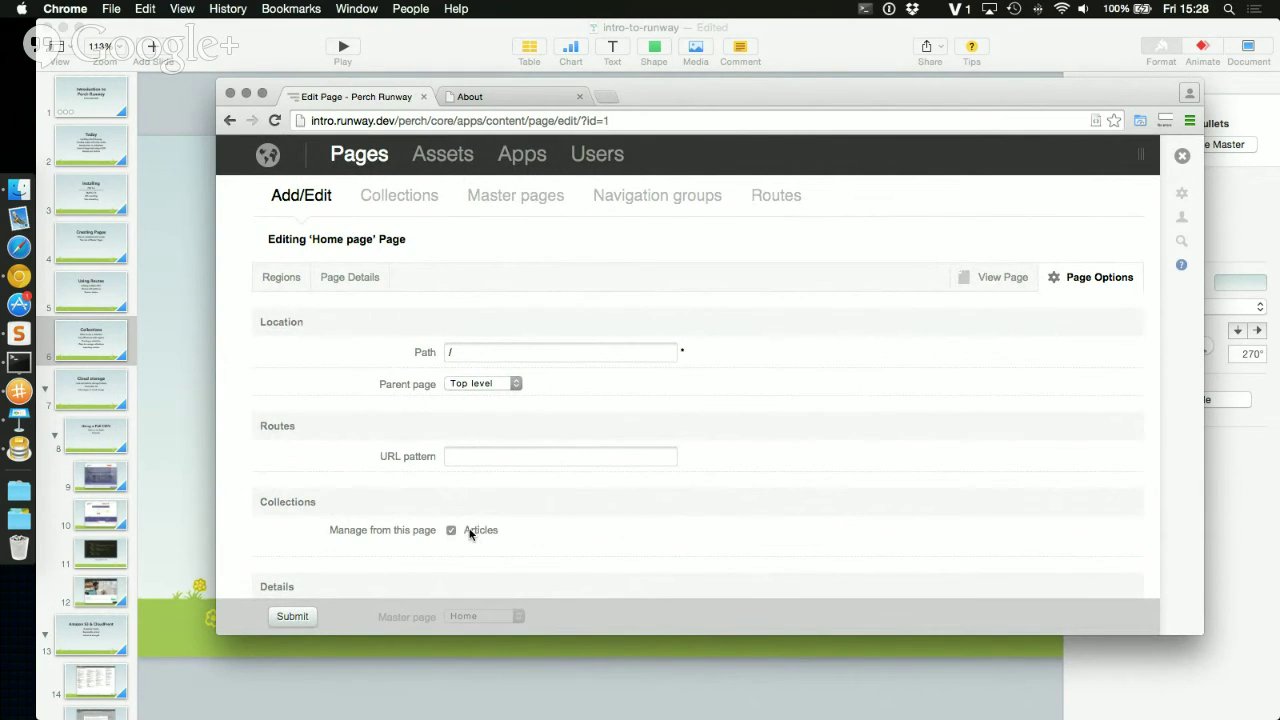
pyautogui.click(292, 617)
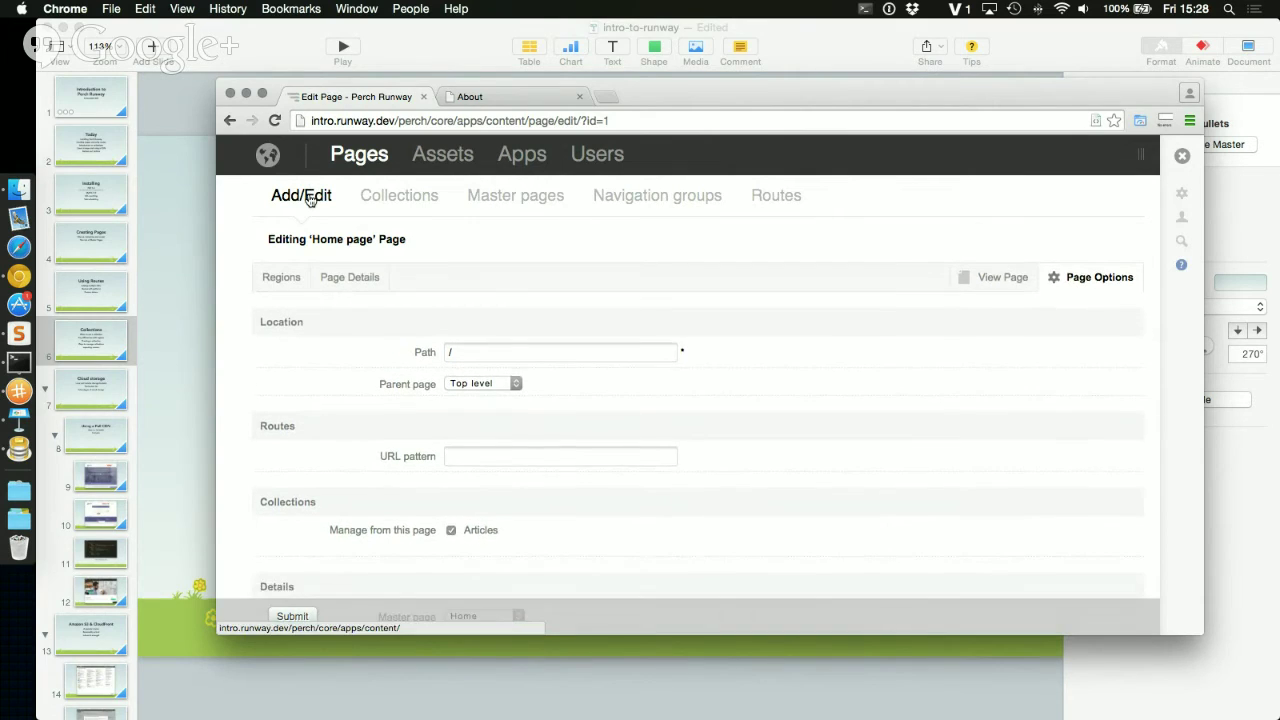
pyautogui.click(309, 199)
pyautogui.click(322, 347)
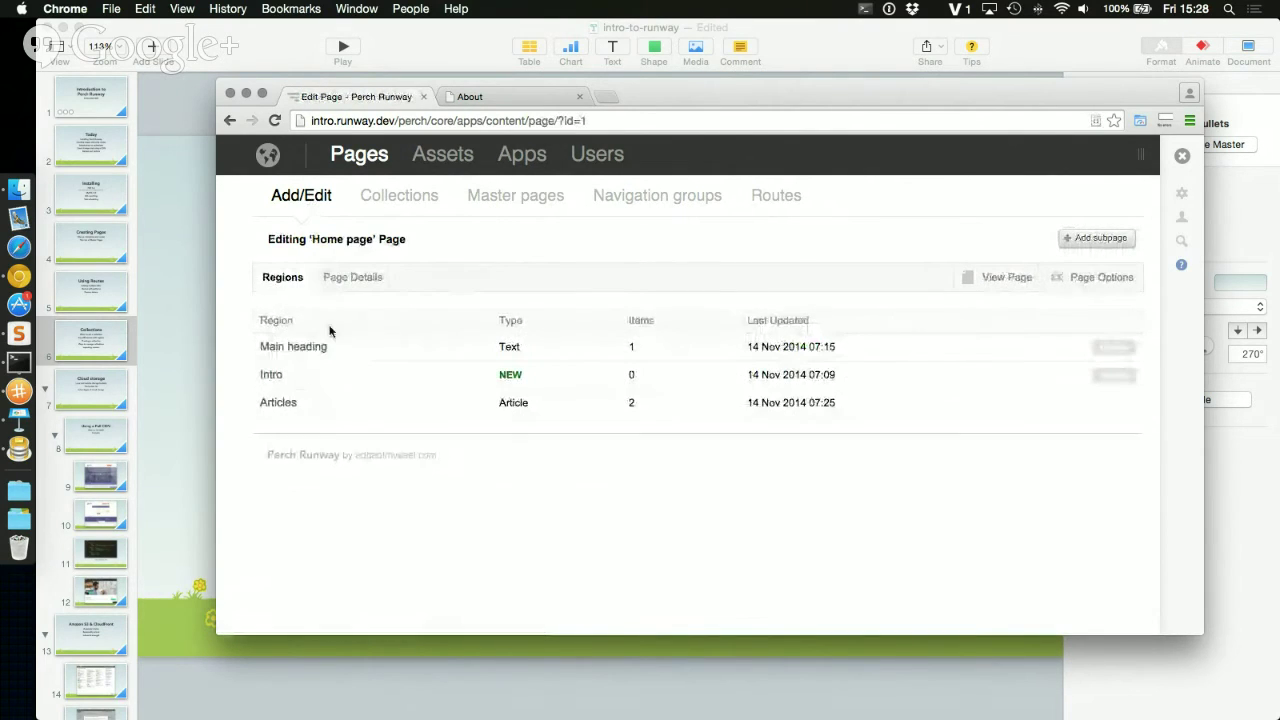
# Check the two-article Articles collection and the live home page, then switch to Sublime Text 2.
pyautogui.click(279, 403)
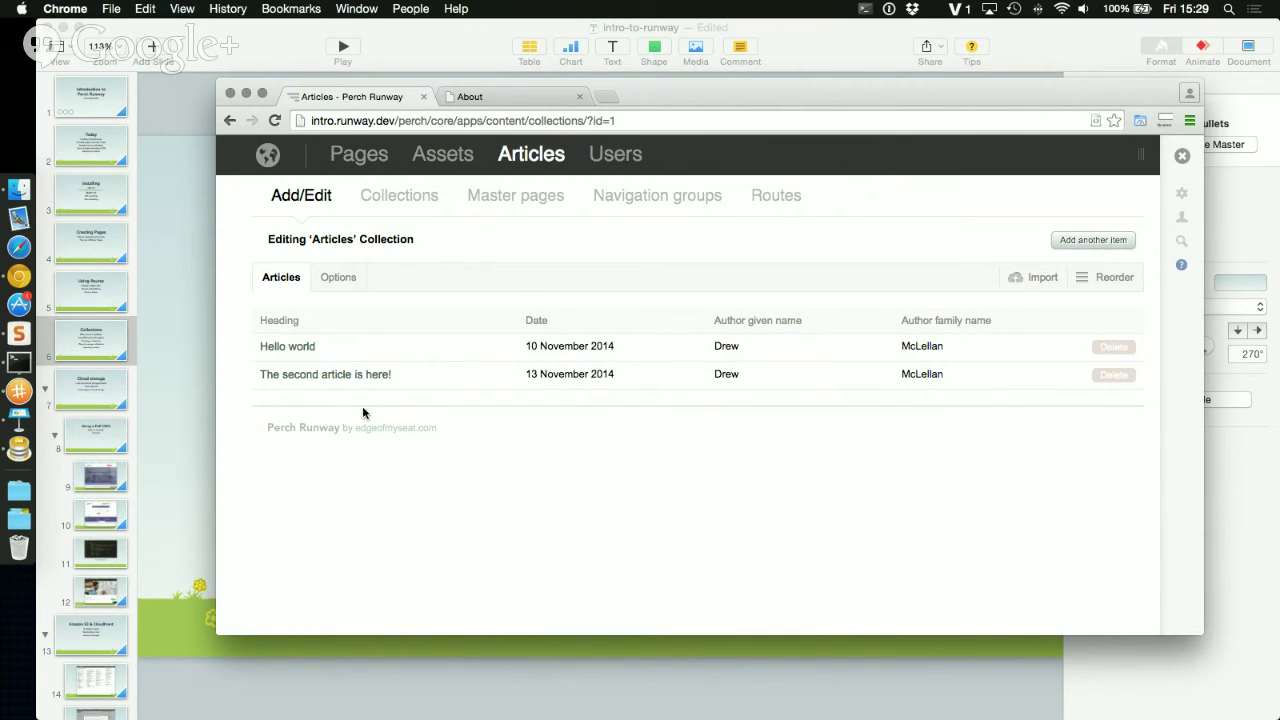
pyautogui.click(462, 96)
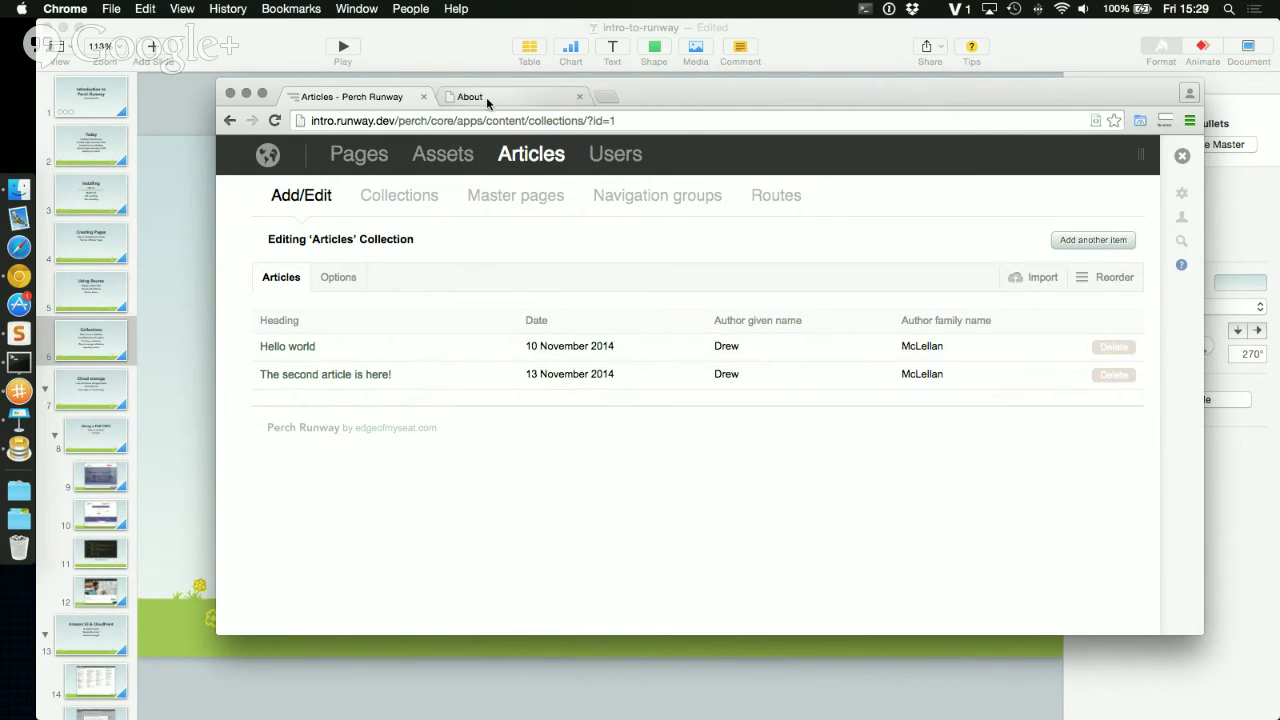
pyautogui.click(305, 172)
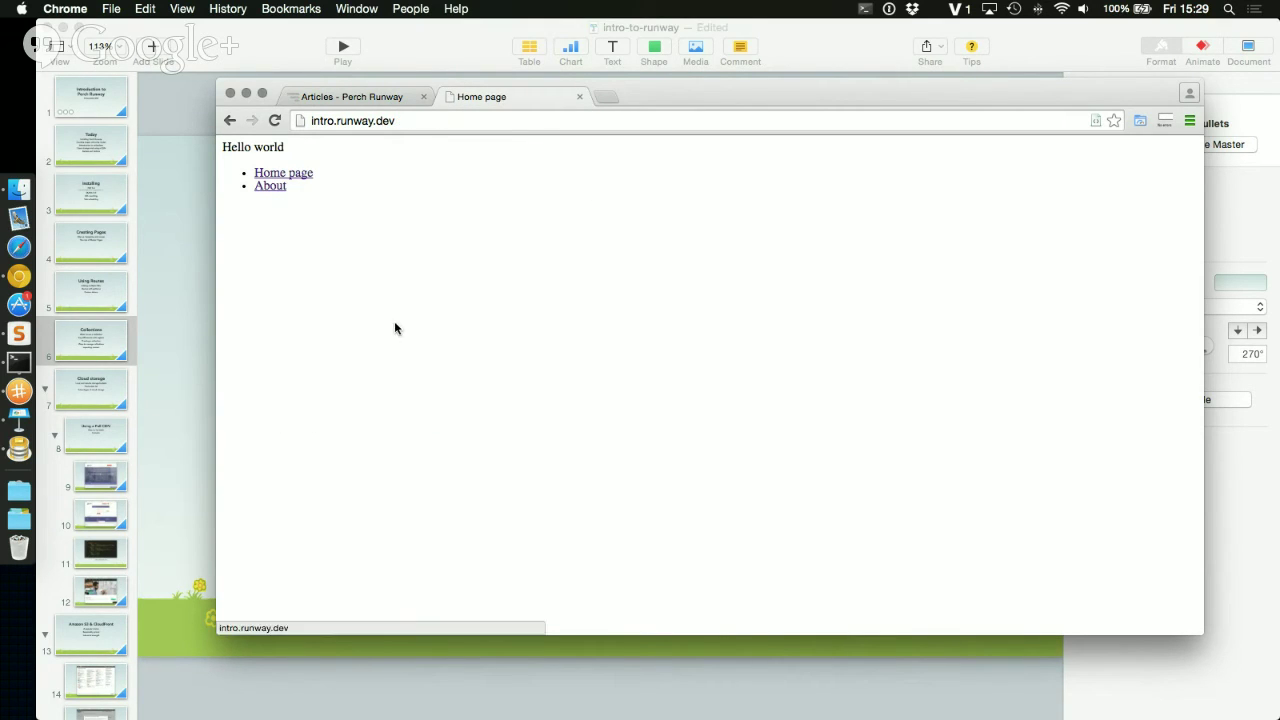
pyautogui.click(18, 334)
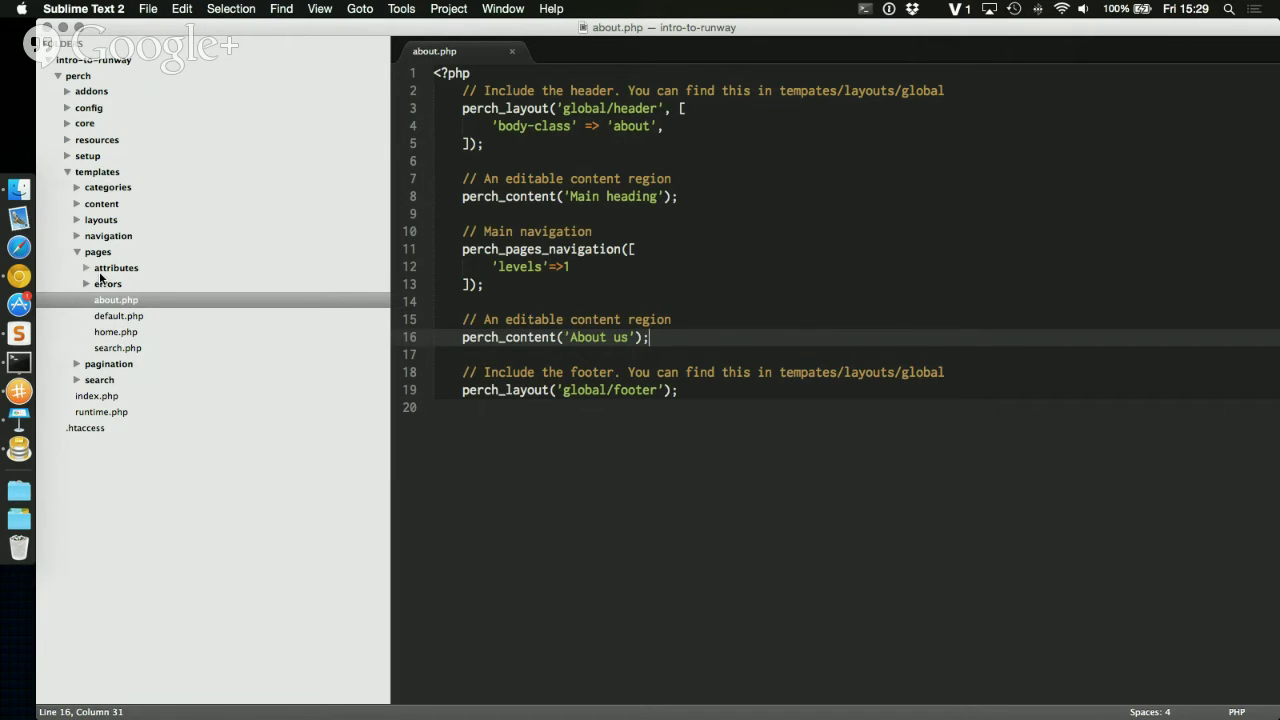
# Open home.php and add perch_collection('Articles'); below the Intro region.
pyautogui.click(119, 334)
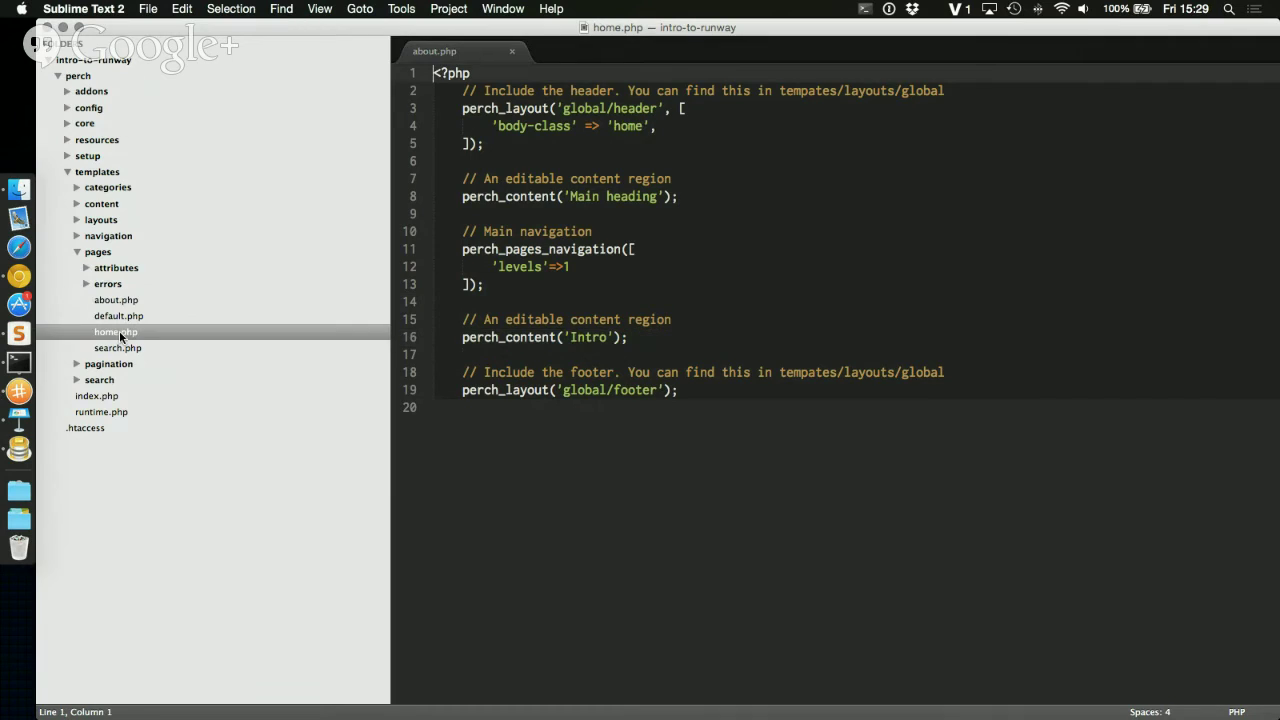
pyautogui.doubleClick(119, 336)
pyautogui.click(588, 290)
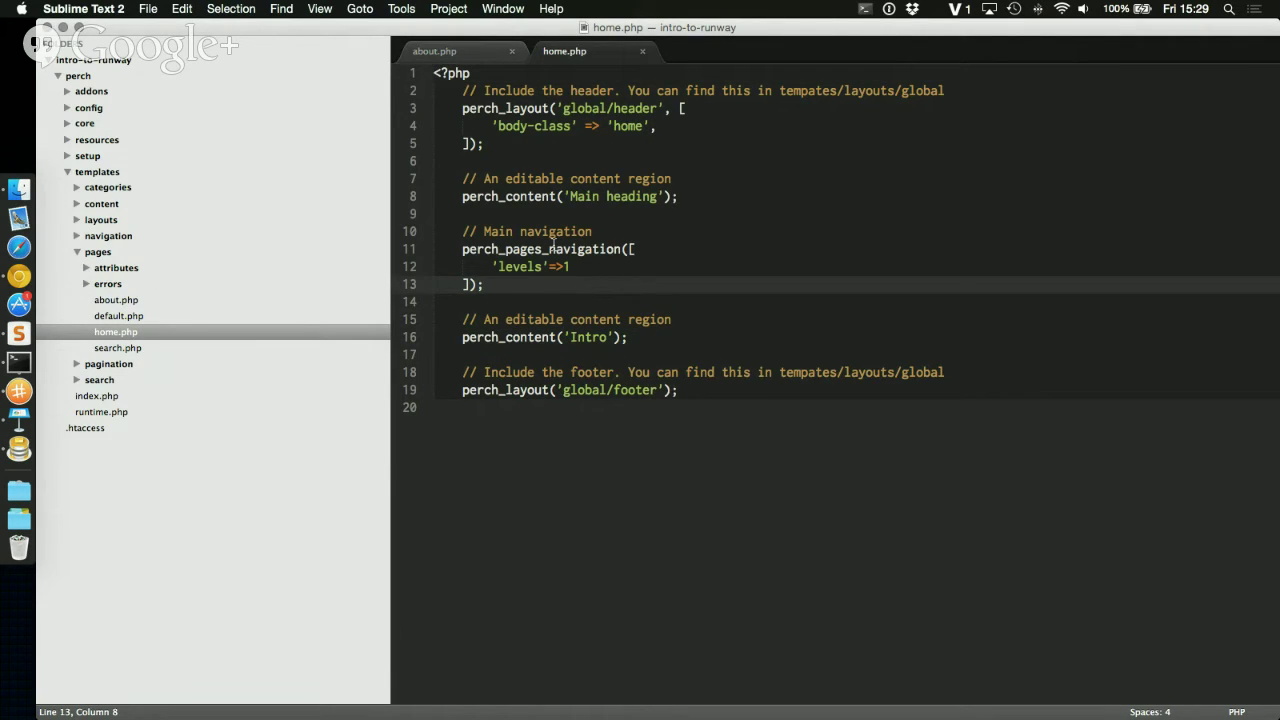
pyautogui.click(638, 339)
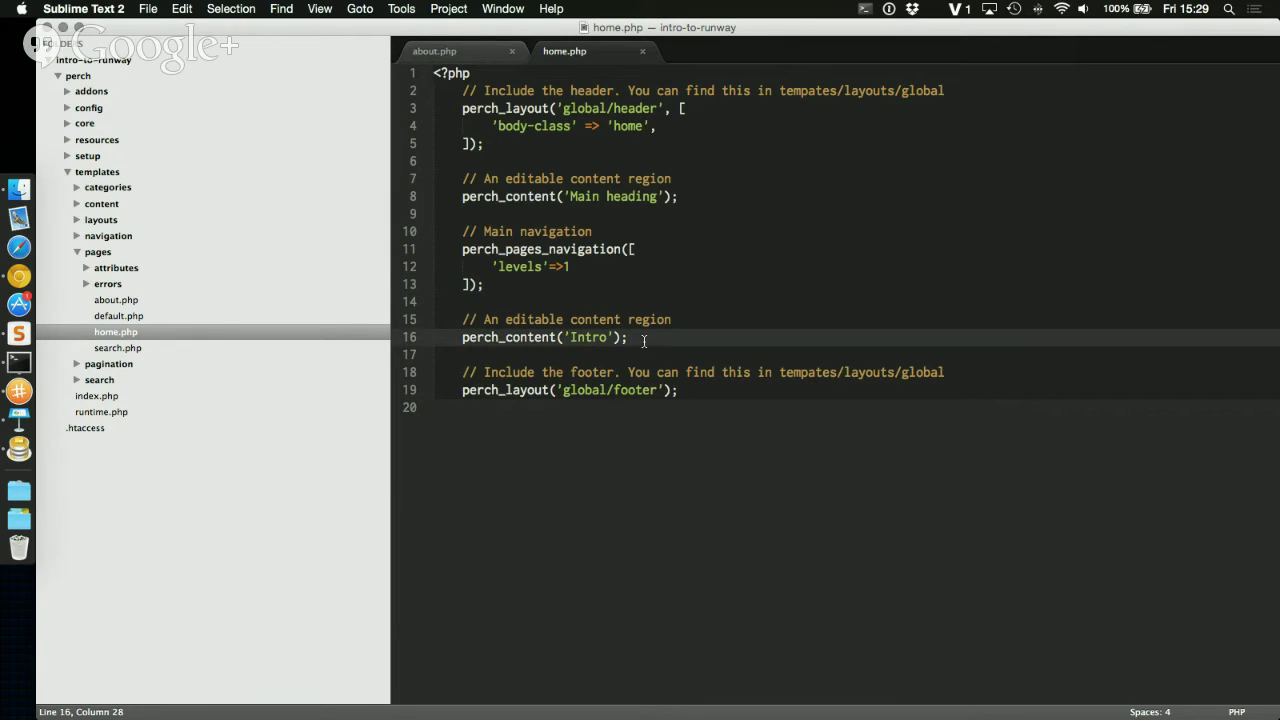
pyautogui.press('Return')
pyautogui.press('Return')
pyautogui.press('Return')
pyautogui.press('Up')
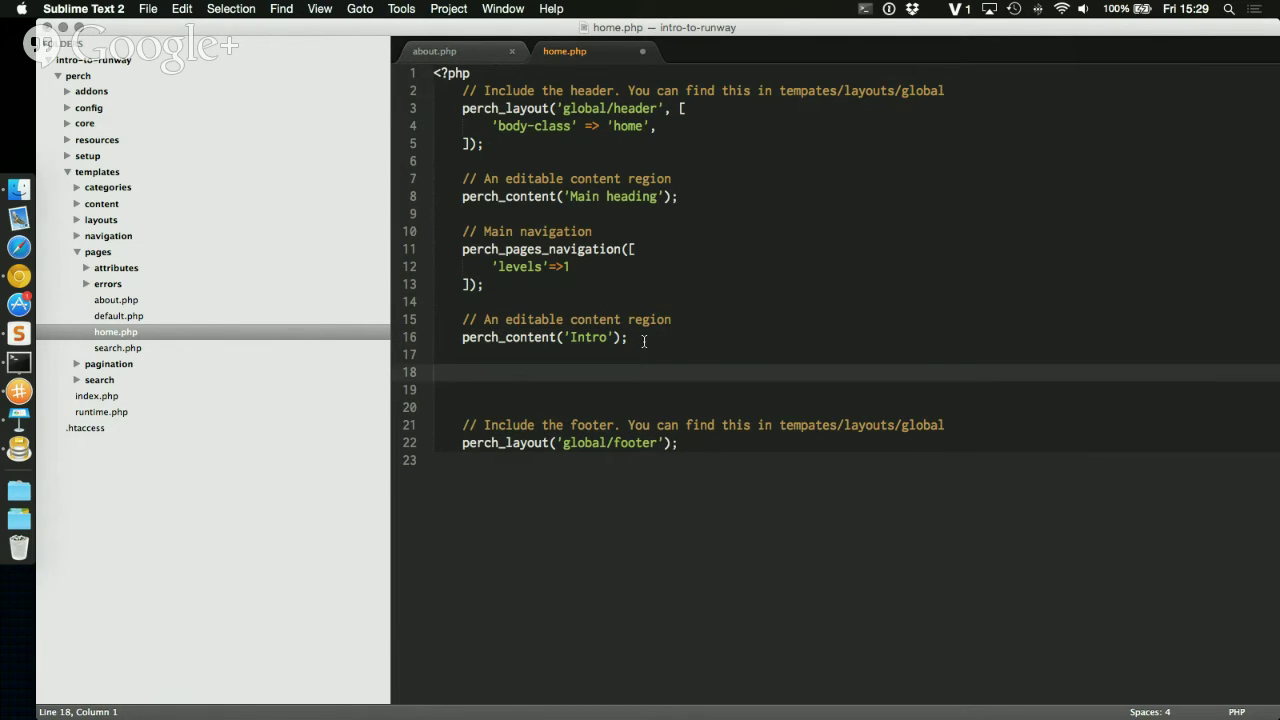
pyautogui.press('Tab')
pyautogui.write('perch_collection')
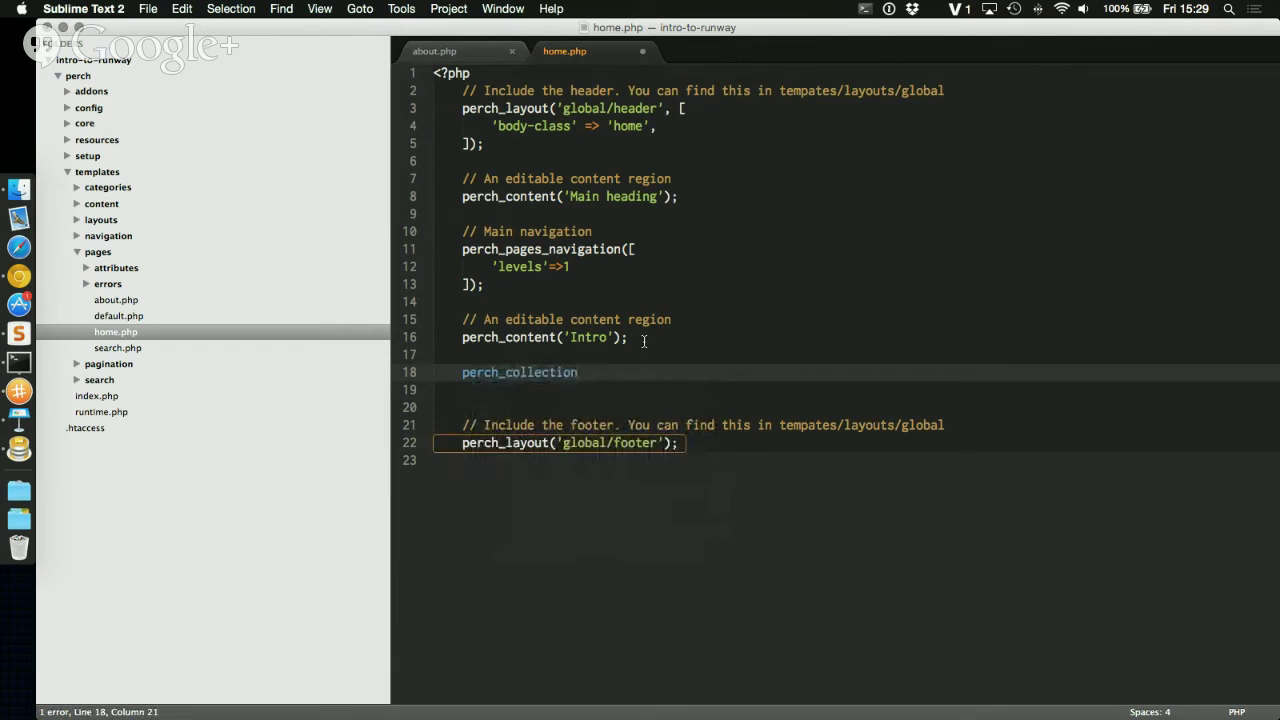
pyautogui.write("('")
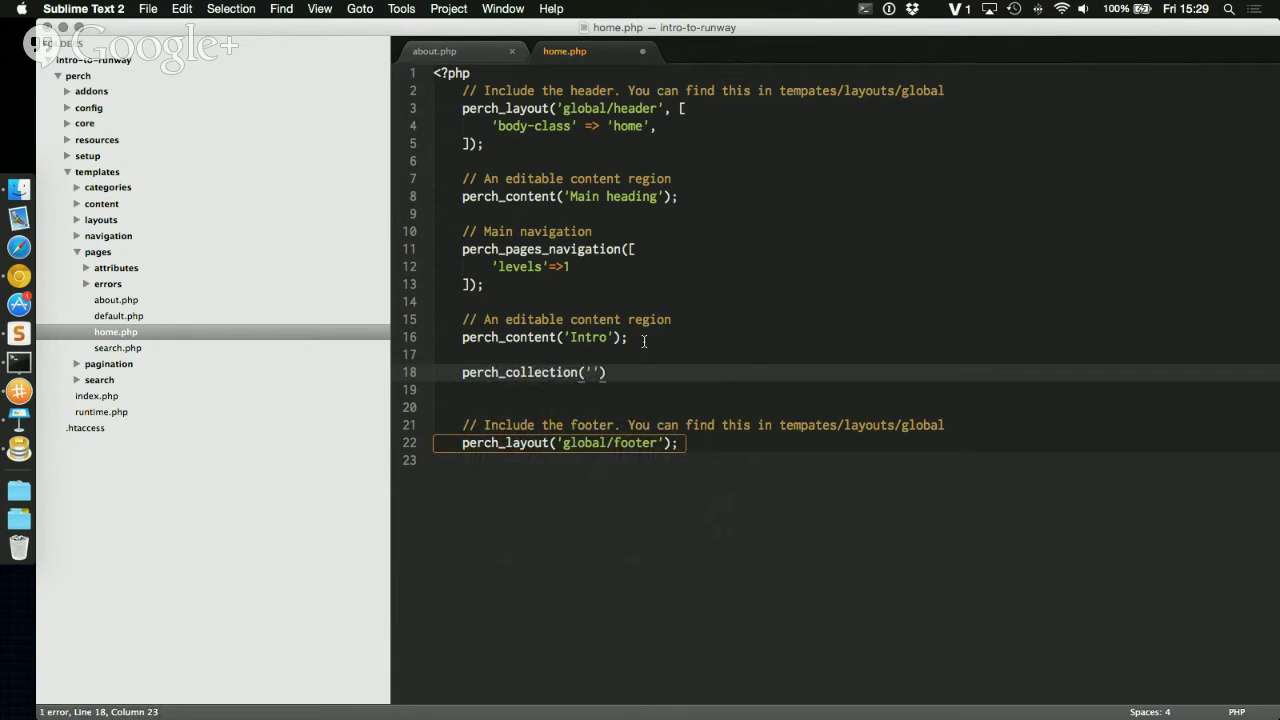
pyautogui.write("Articles');")
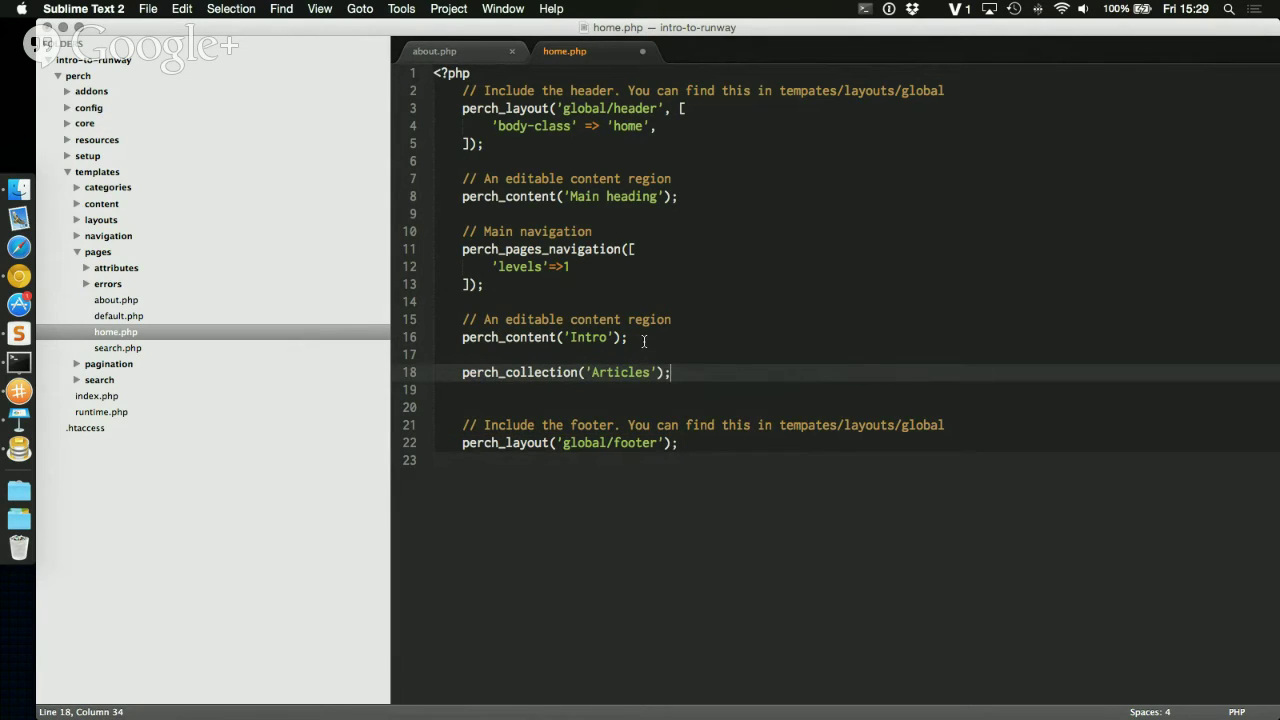
# Pass options 'sort' => 'date', 'sort-order' => 'DESC', 'count' => 1 to the collection call.
pyautogui.press('Left')
pyautogui.press('Left')
pyautogui.write(', []')
pyautogui.press('Return')
pyautogui.press('Return')
pyautogui.press('Return')
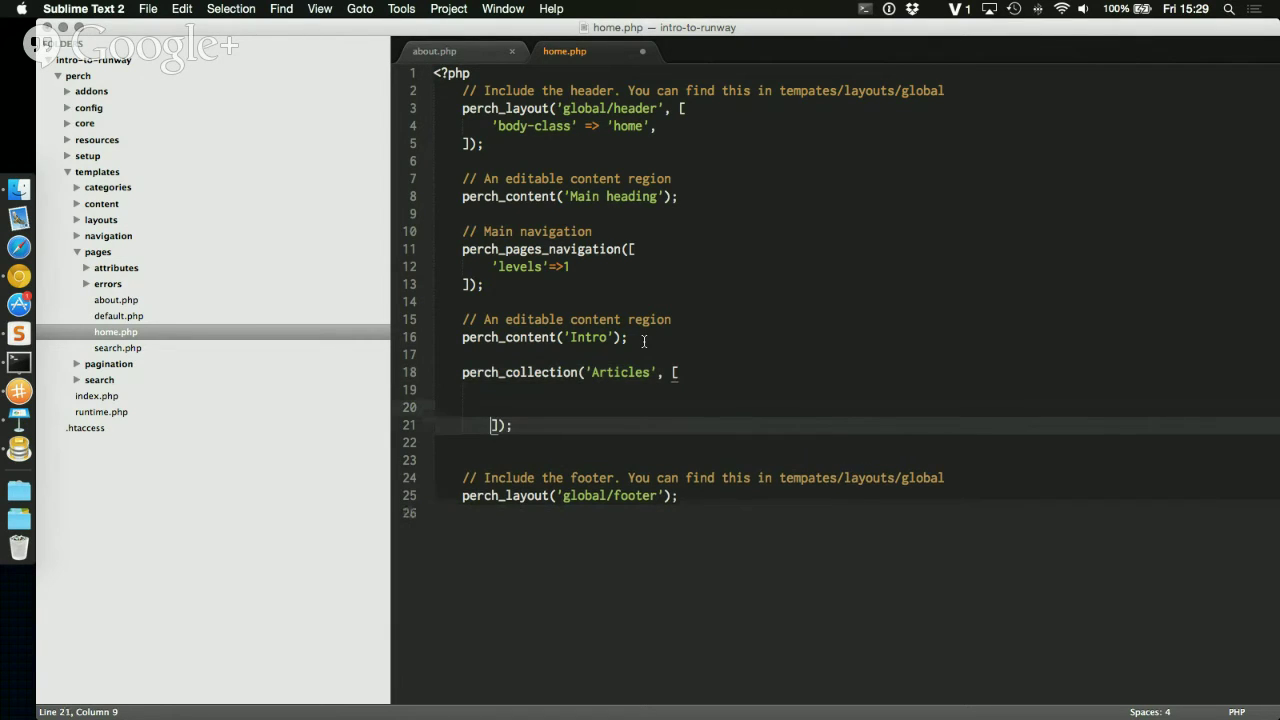
pyautogui.press('Up')
pyautogui.press('Up')
pyautogui.write("'")
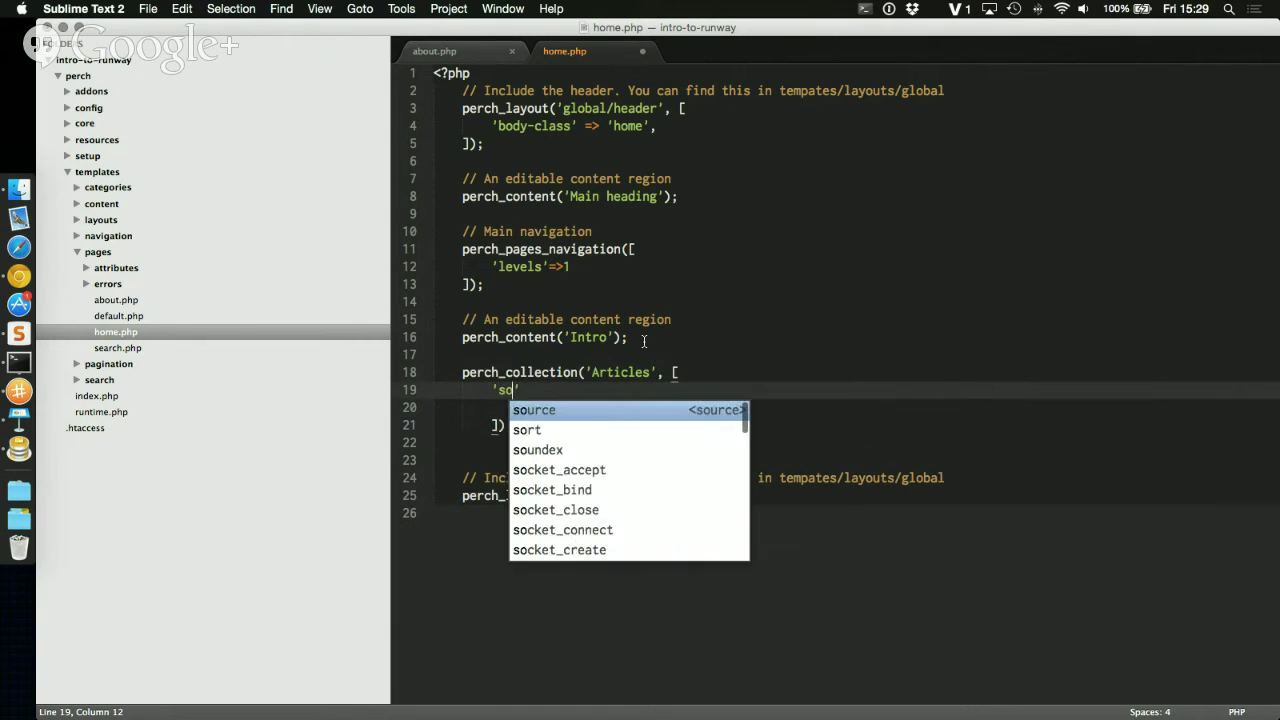
pyautogui.write("sort' => '")
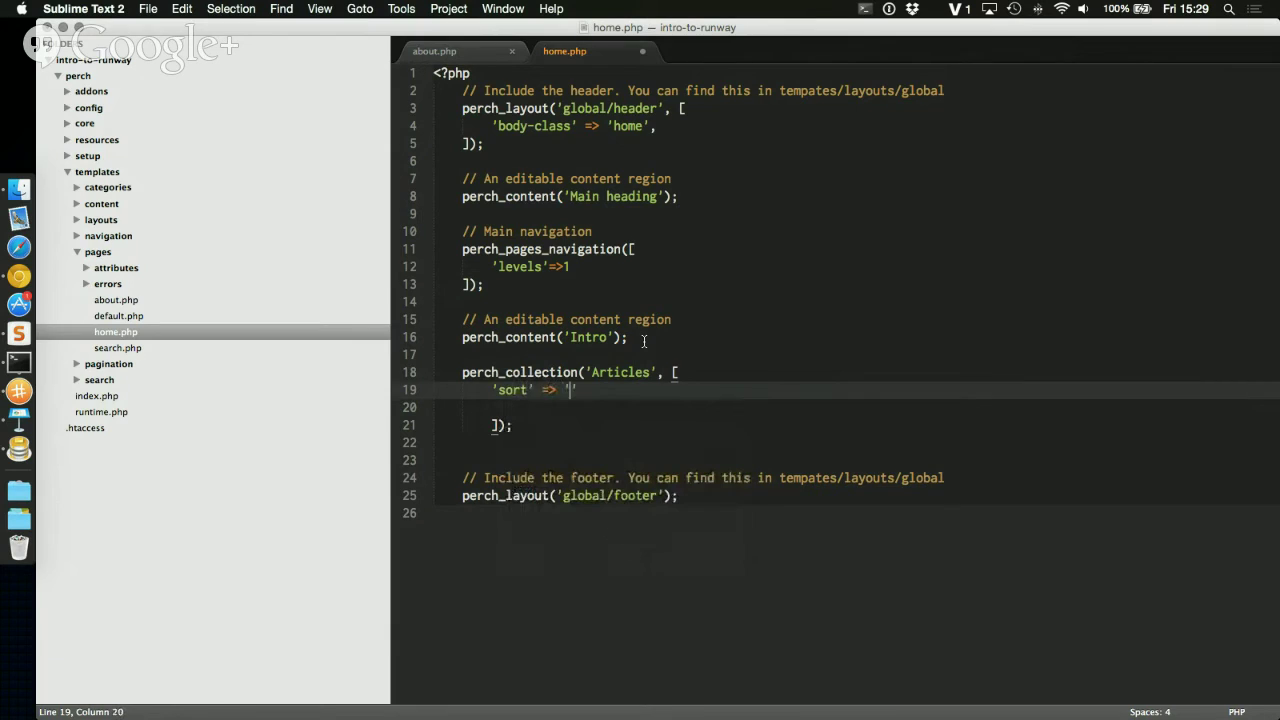
pyautogui.write("date',")
pyautogui.press('Return')
pyautogui.write("'")
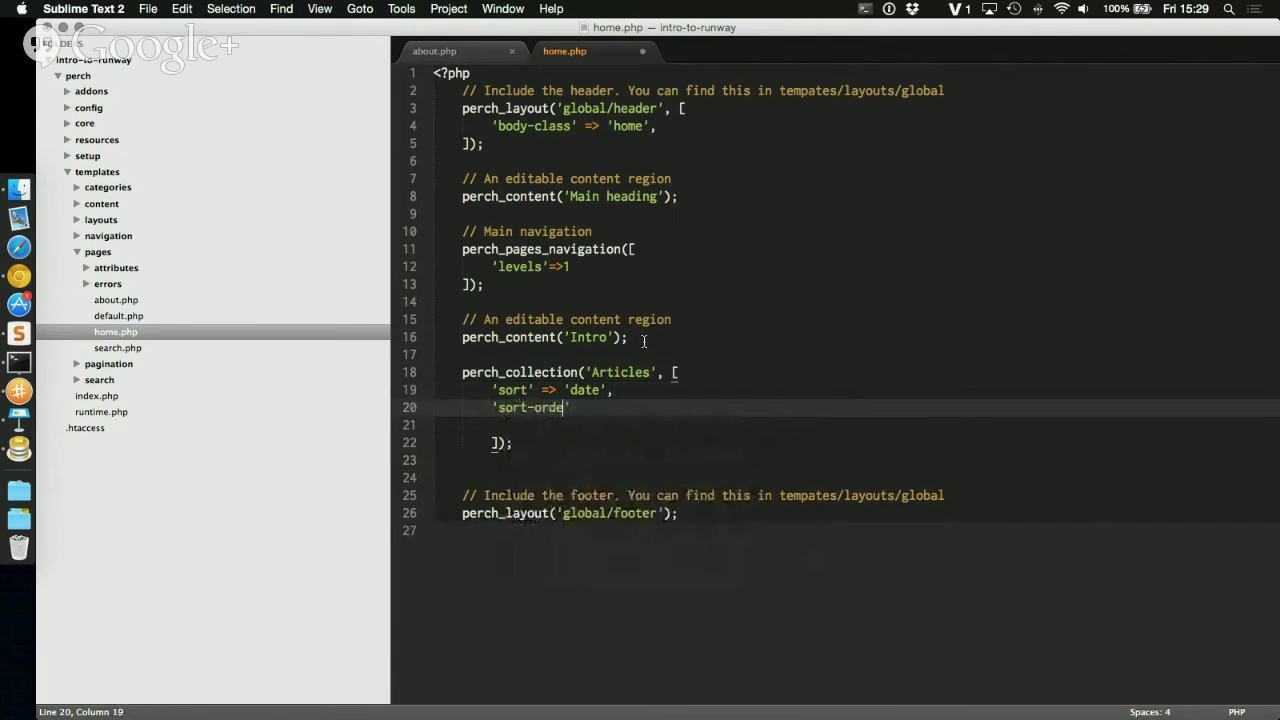
pyautogui.write("sort-order' => 'ASC")
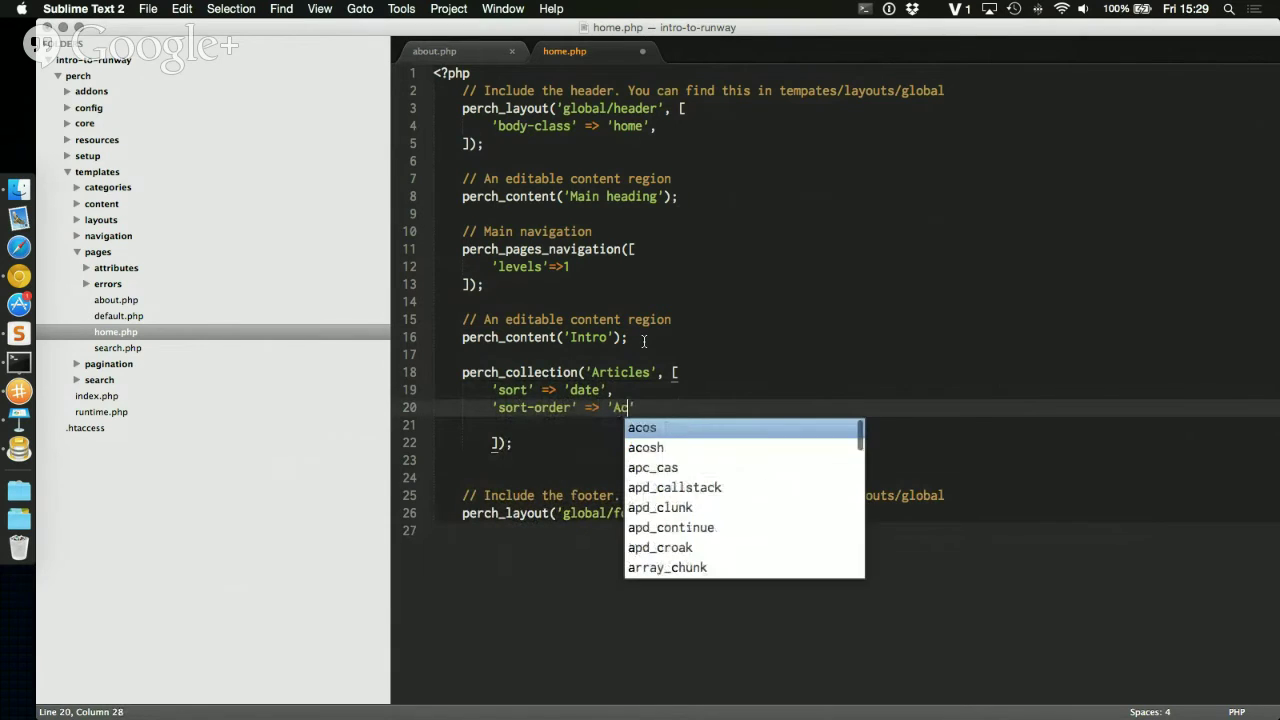
pyautogui.press('BackSpace')
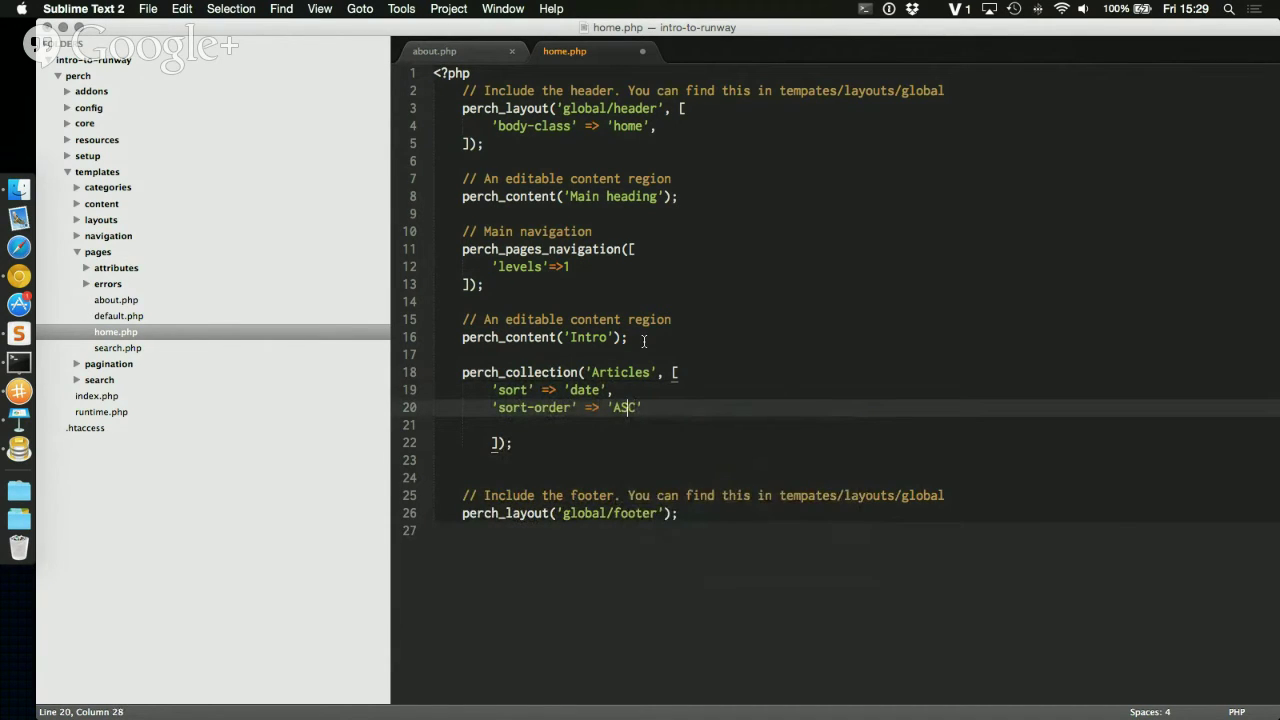
pyautogui.hotkey('shift', 'Left')
pyautogui.hotkey('shift', 'Left')
pyautogui.write('DESC')
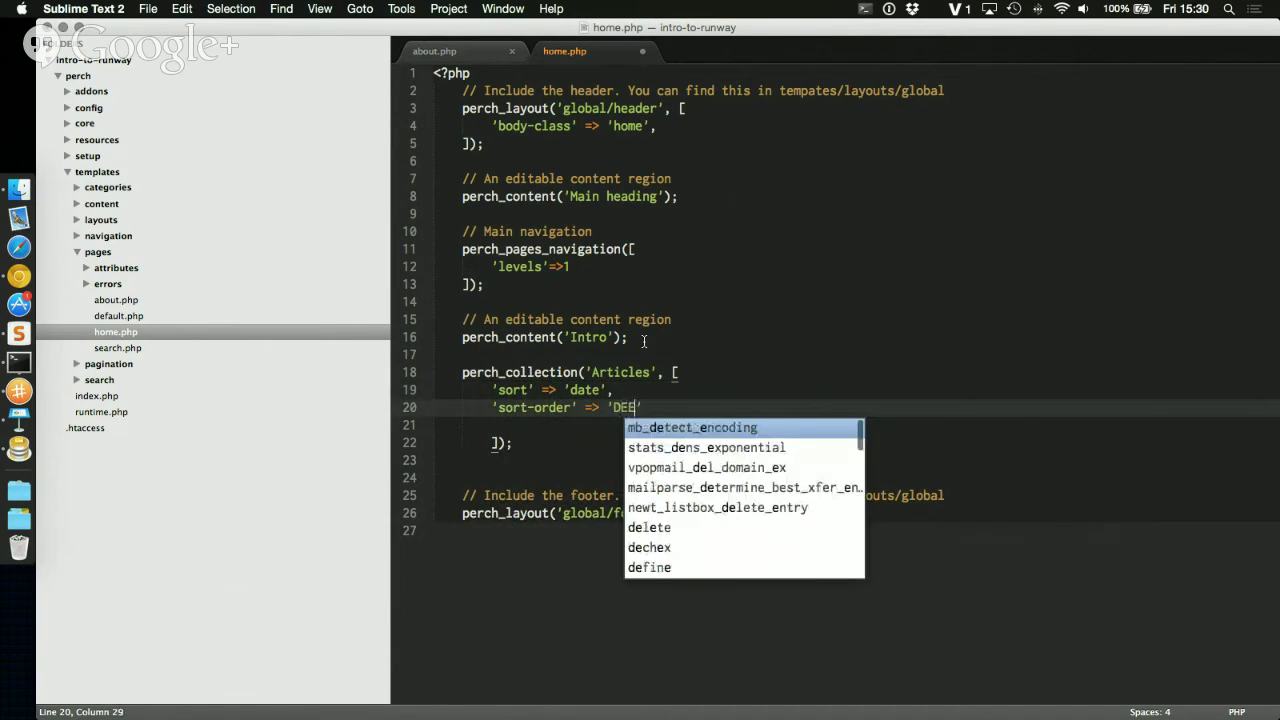
pyautogui.write("',")
pyautogui.press('Return')
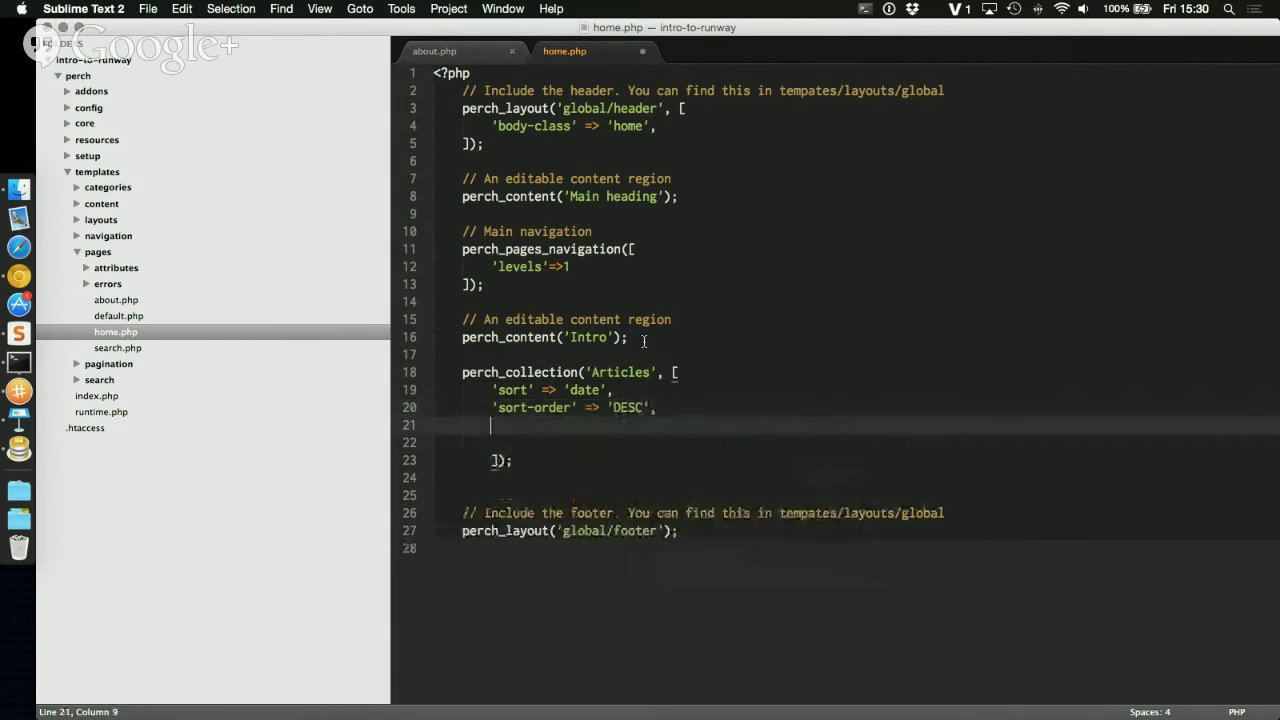
pyautogui.write("'count' => 1")
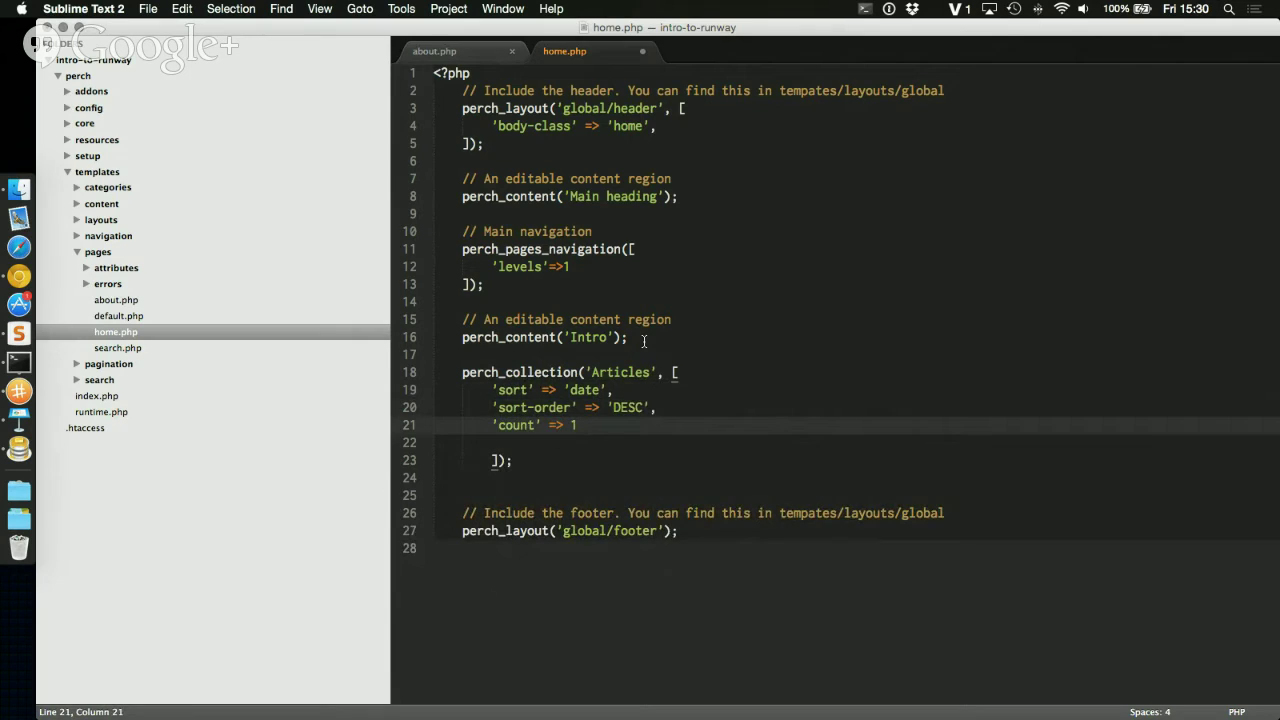
pyautogui.write(',')
# Remove the empty line before the closing bracket and save home.php.
pyautogui.press('Down')
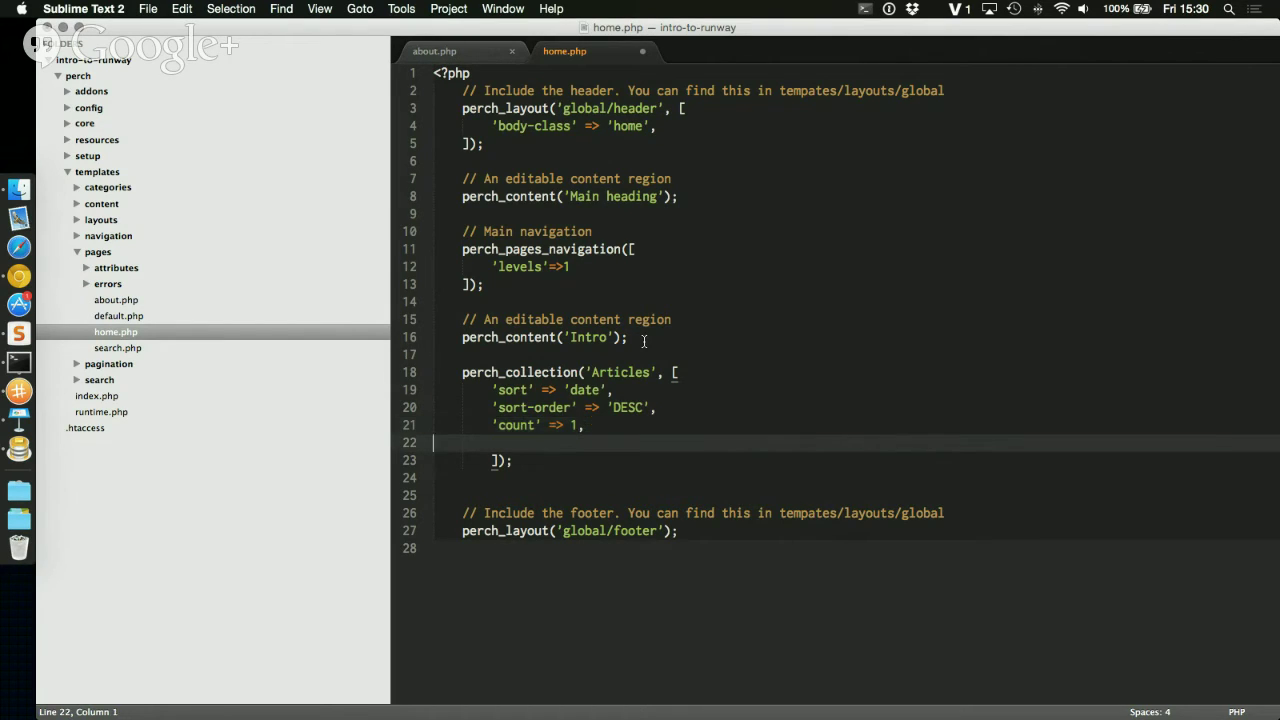
pyautogui.press('BackSpace')
pyautogui.press('super+s')
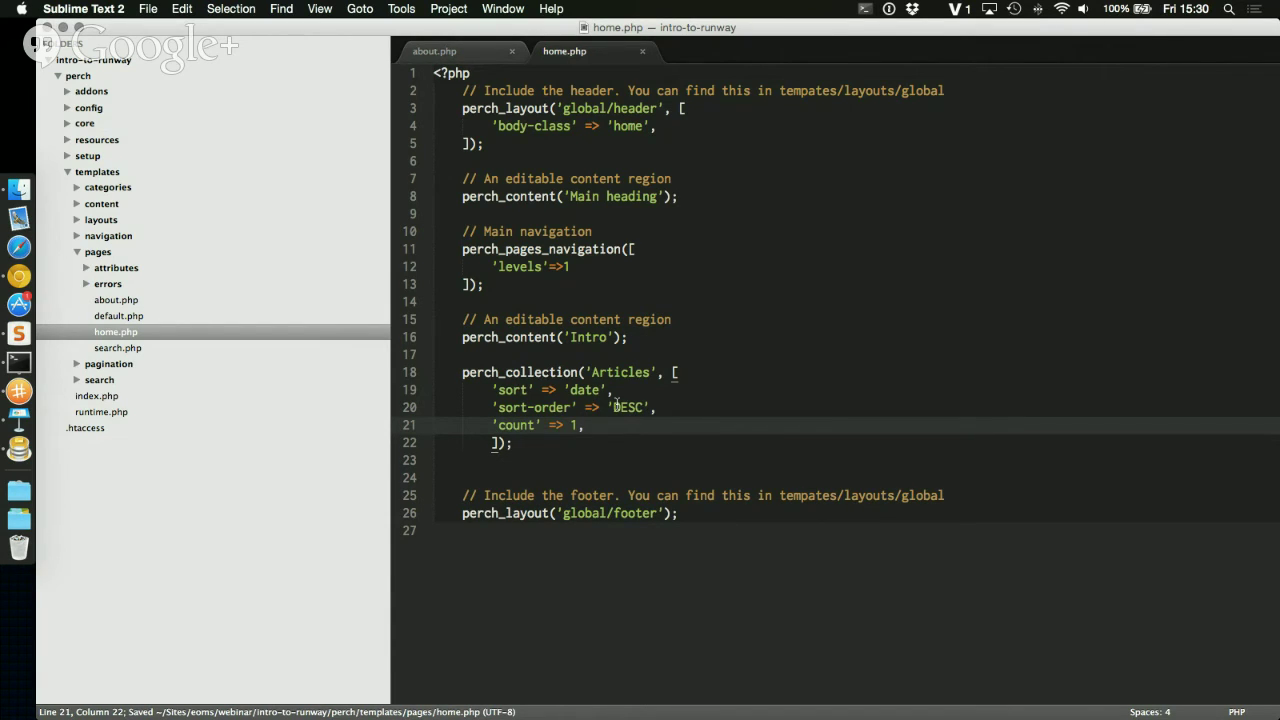
pyautogui.press('super+Tab')
pyautogui.click(464, 366)
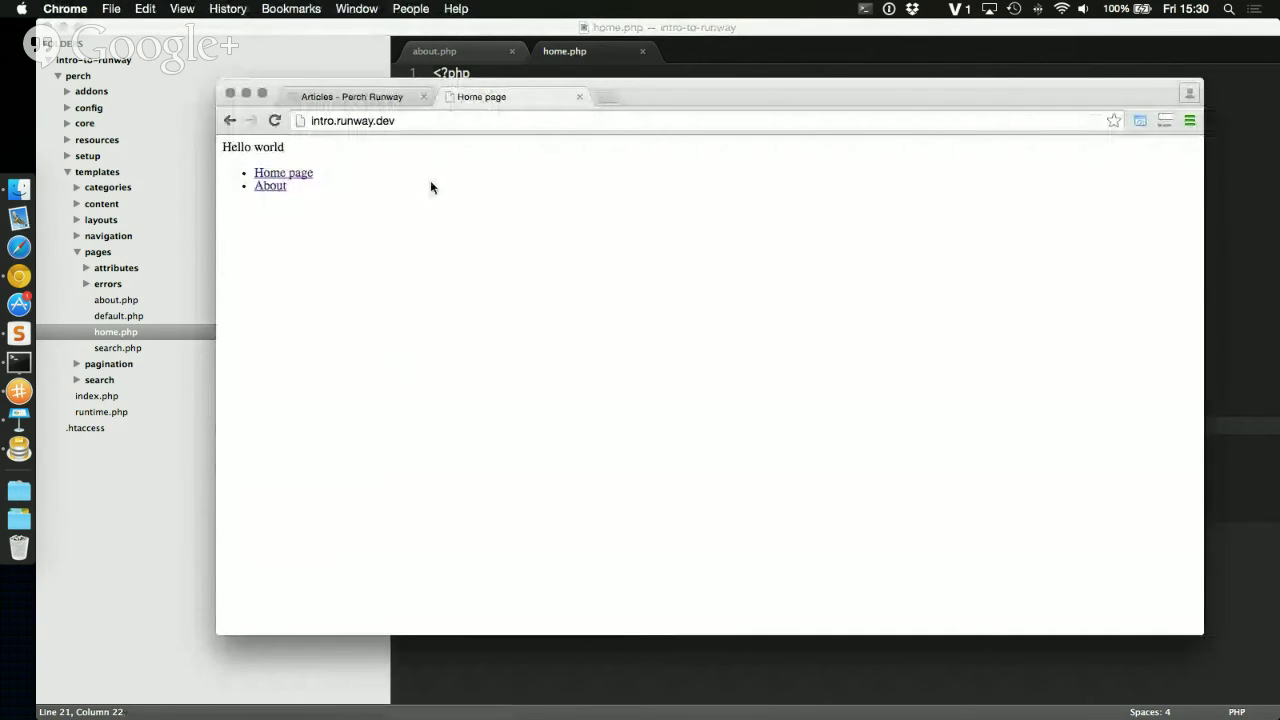
# Reload the home page to see only 'The second article is here!', then return to Sublime Text.
pyautogui.press('super+r')
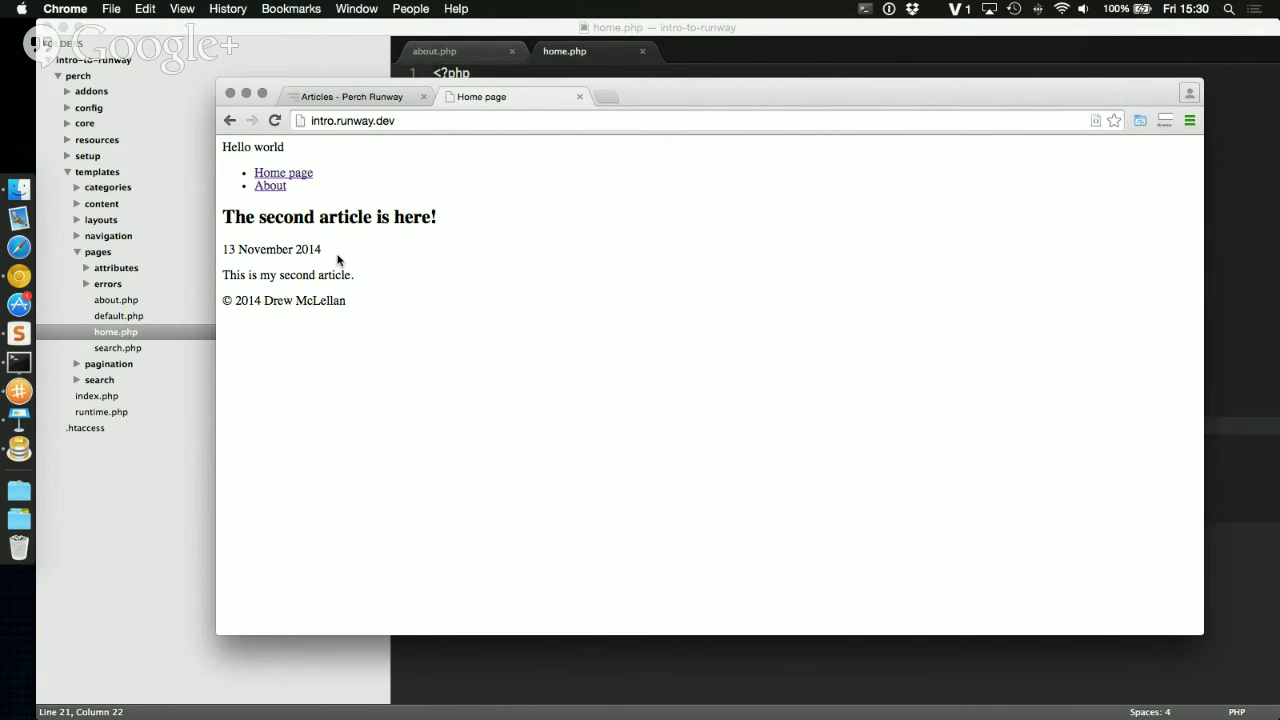
pyautogui.click(594, 58)
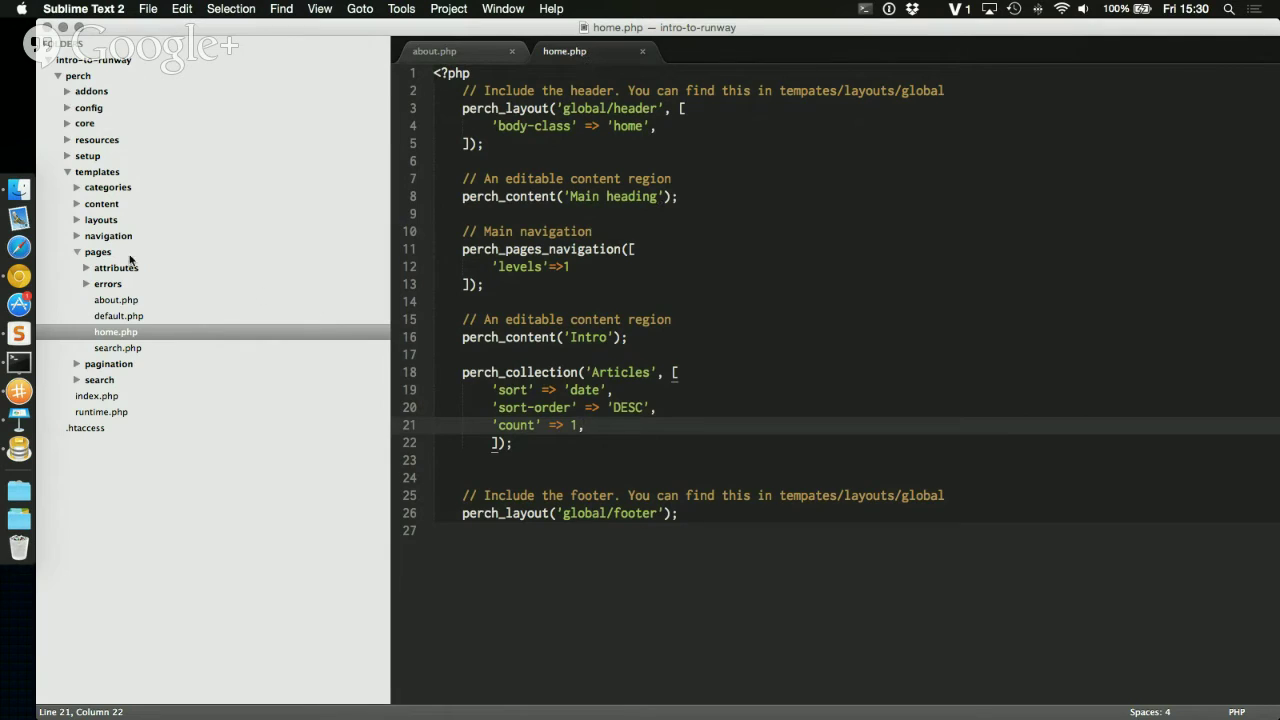
# Open the article.html content template and insert a new line above the h2 heading.
pyautogui.click(78, 204)
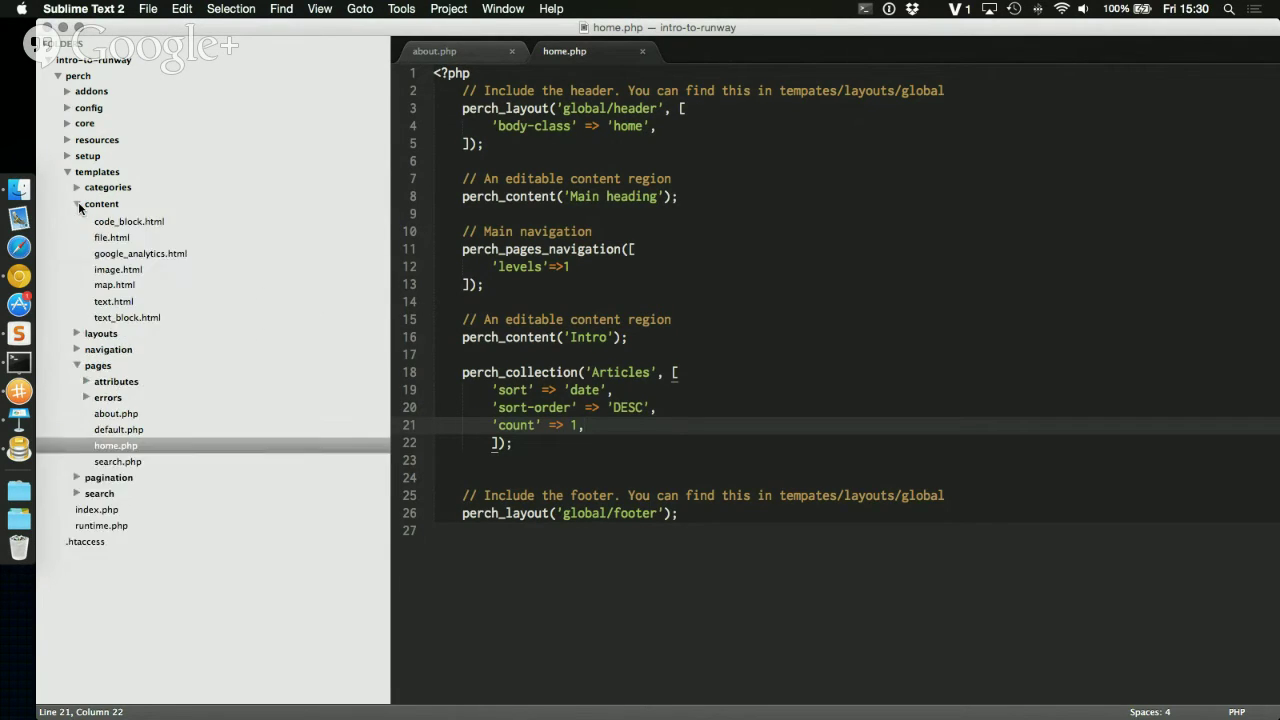
pyautogui.click(119, 220)
pyautogui.click(604, 274)
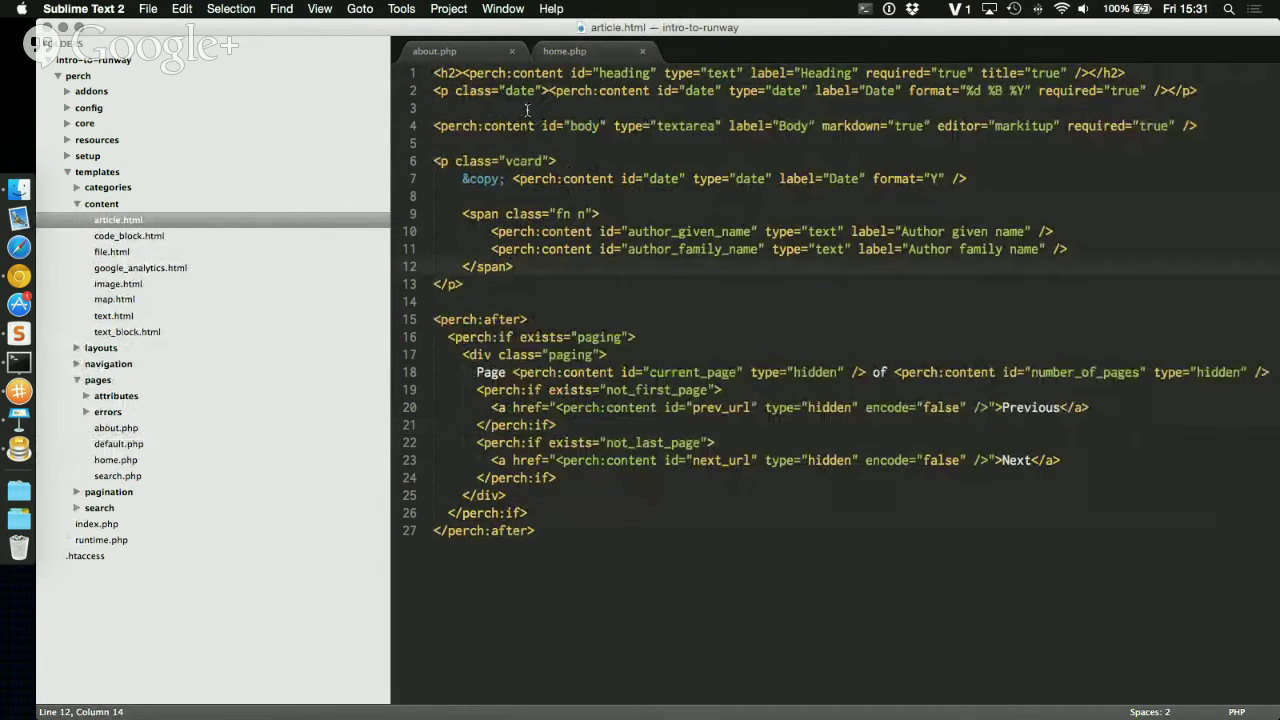
pyautogui.click(463, 73)
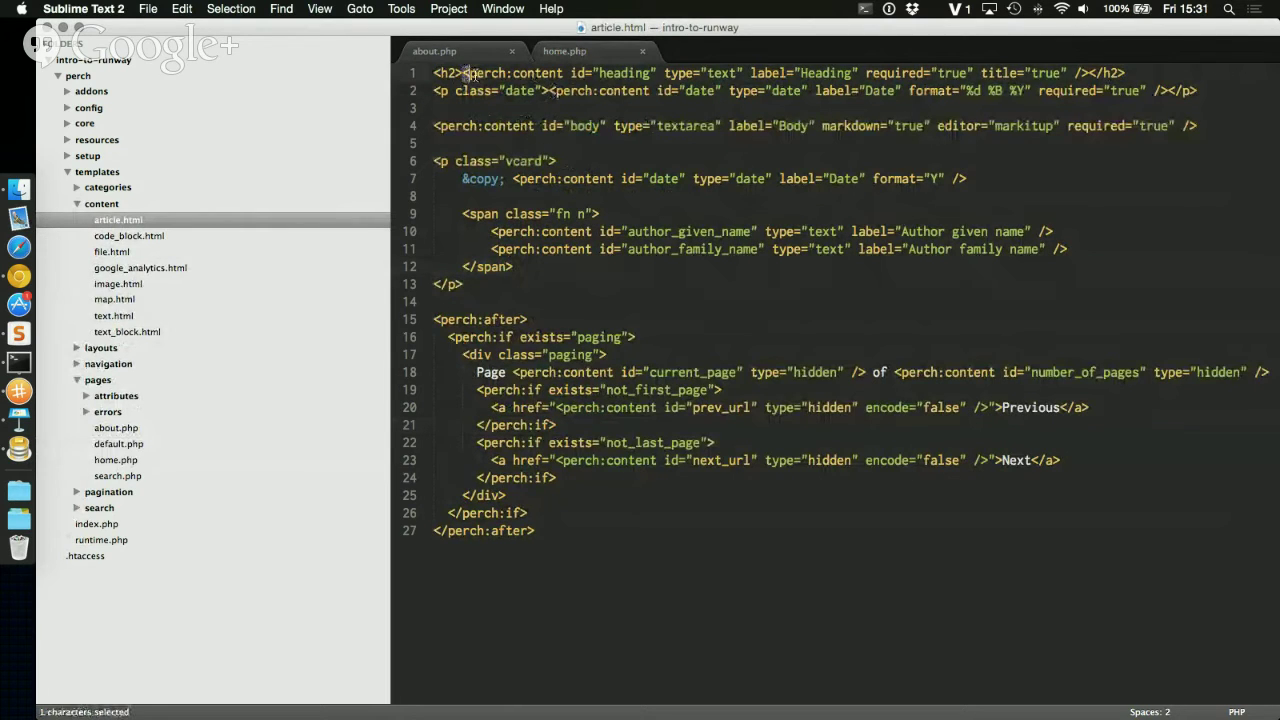
pyautogui.press('Return')
pyautogui.press('Return')
pyautogui.press('Up')
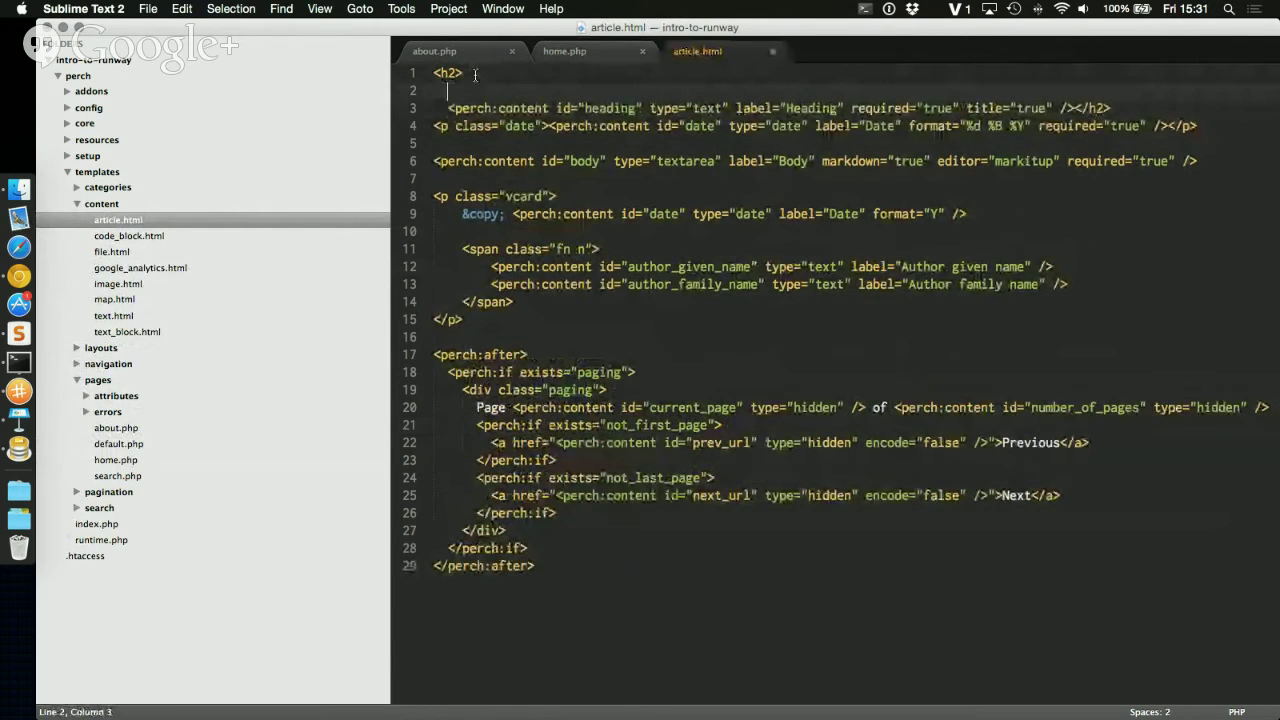
# Type the opening link <a href="/articles/<perch:content id="_id" type="hidden" />">.
pyautogui.write('<a')
pyautogui.write('ef="')
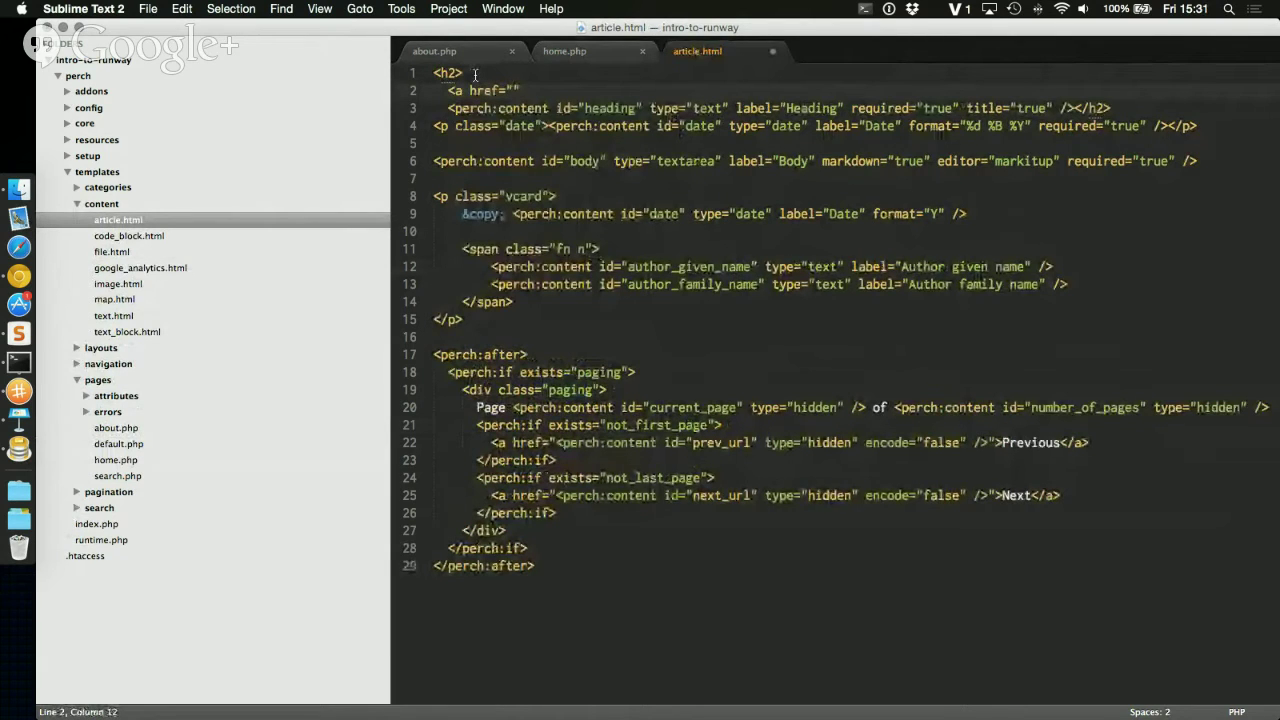
pyautogui.write('/articl')
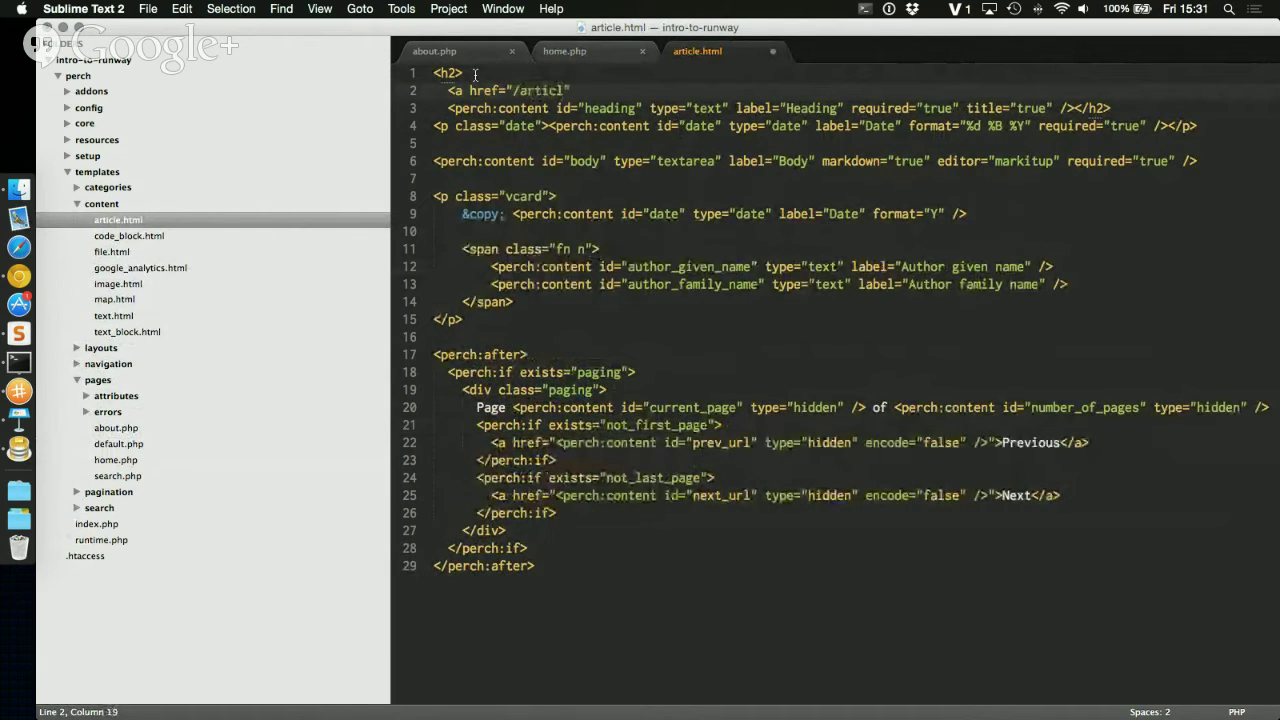
pyautogui.write('es/')
pyautogui.write('<perch:co')
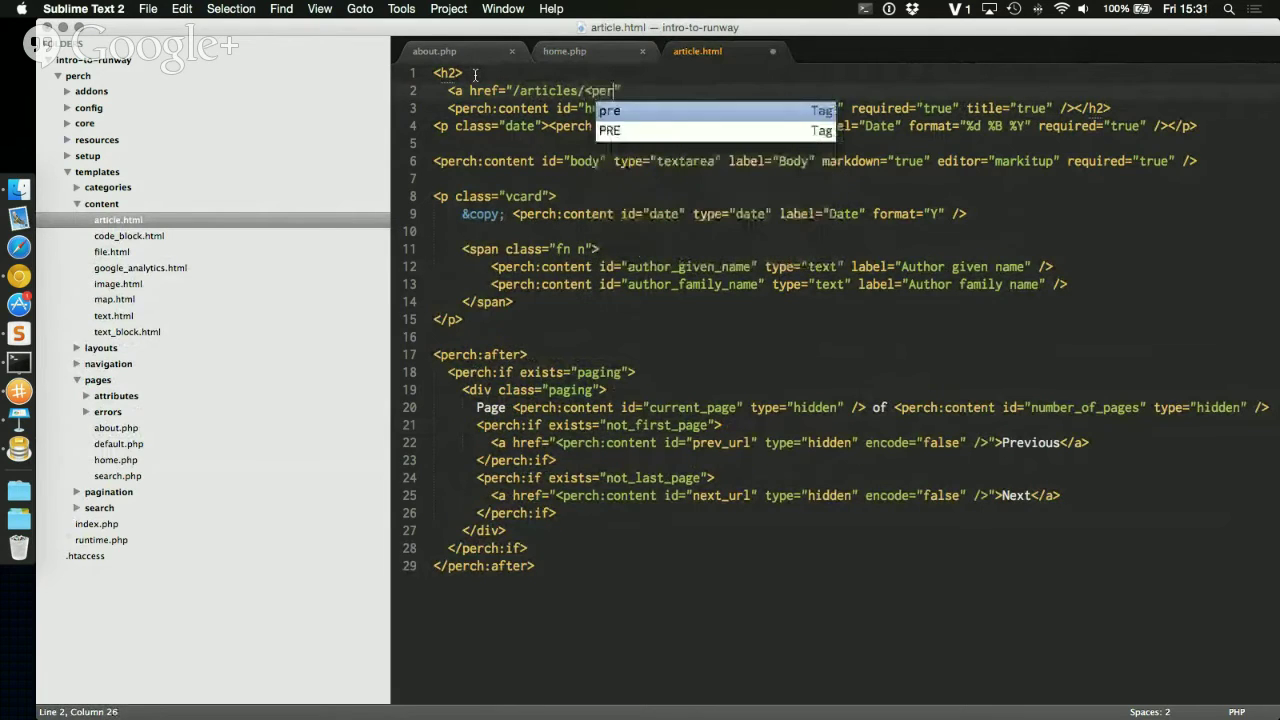
pyautogui.press('BackSpace')
pyautogui.press('BackSpace')
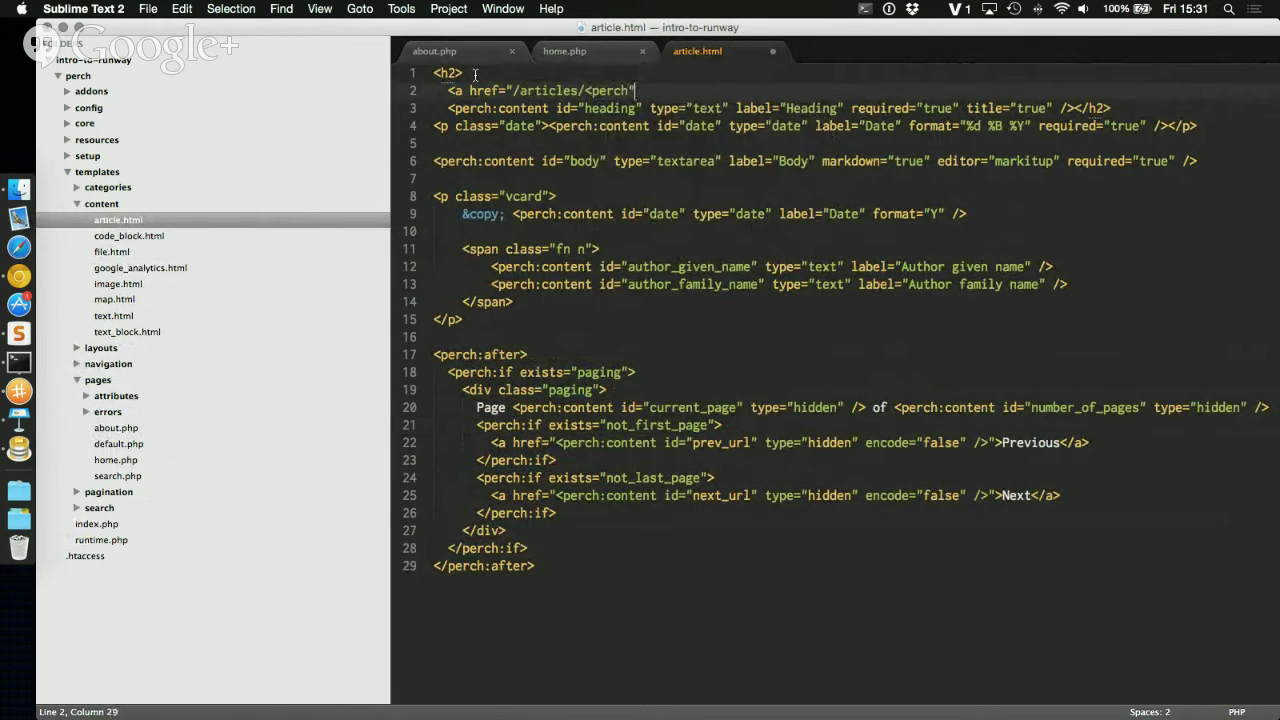
pyautogui.write('content id="')
pyautogui.press('BackSpace')
pyautogui.write('"?')
pyautogui.press('BackSpace')
pyautogui.write('/>">')
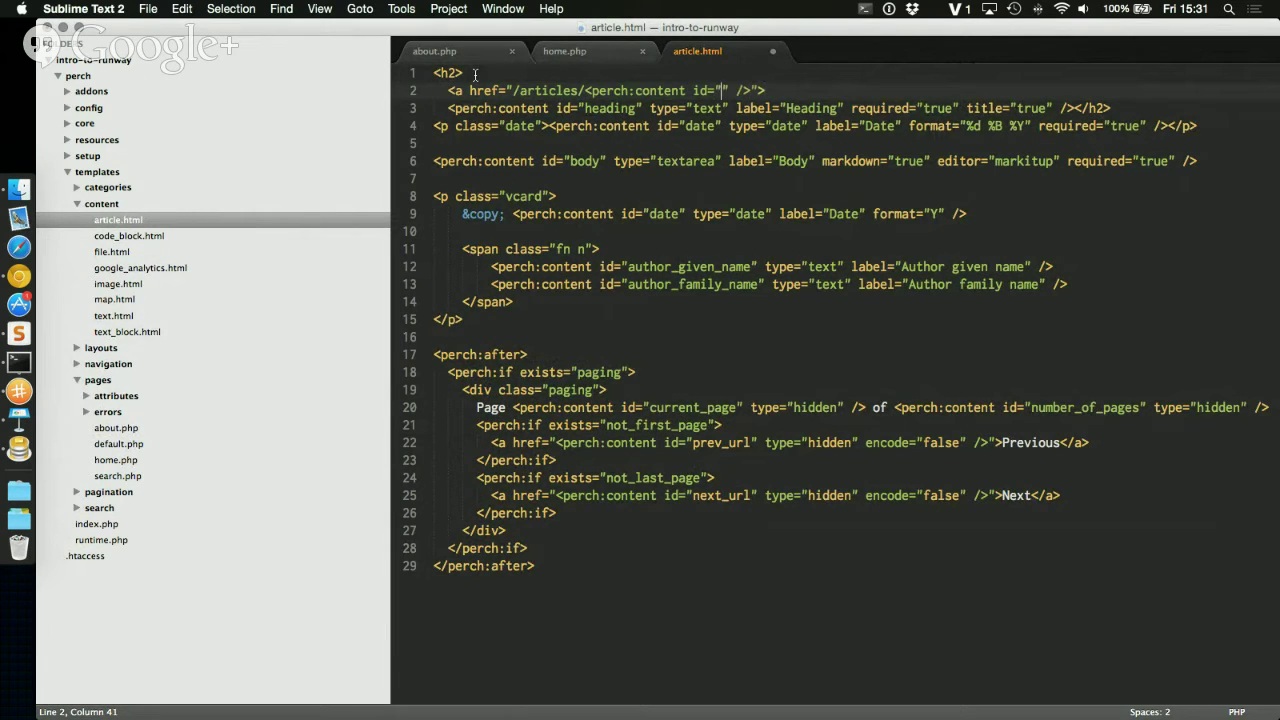
pyautogui.write('_id')
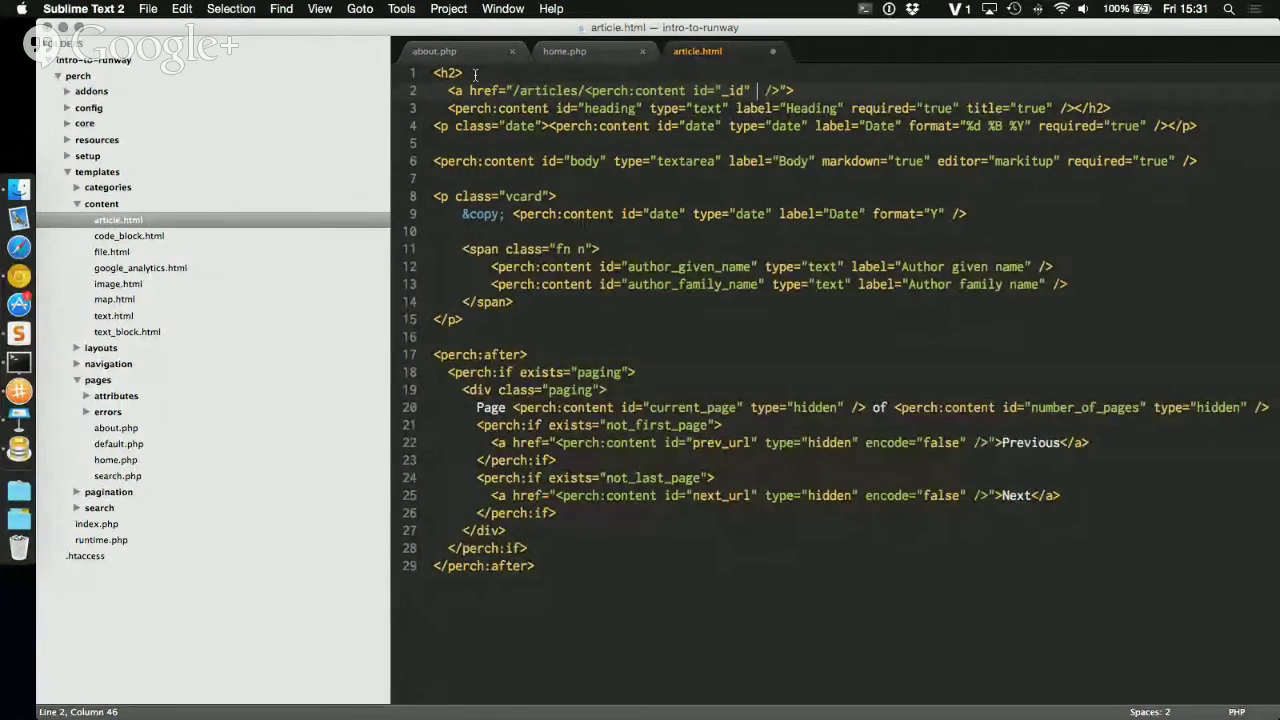
pyautogui.press('BackSpace')
pyautogui.write('type="hidd')
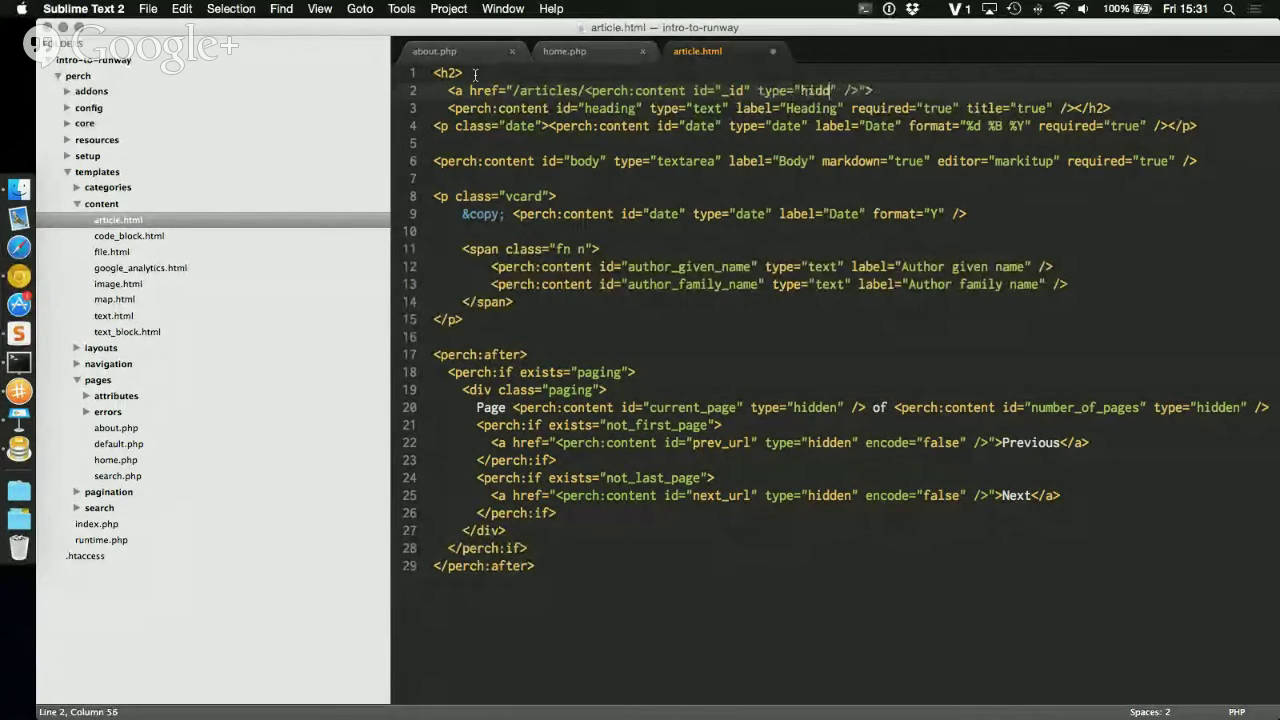
pyautogui.write('en')
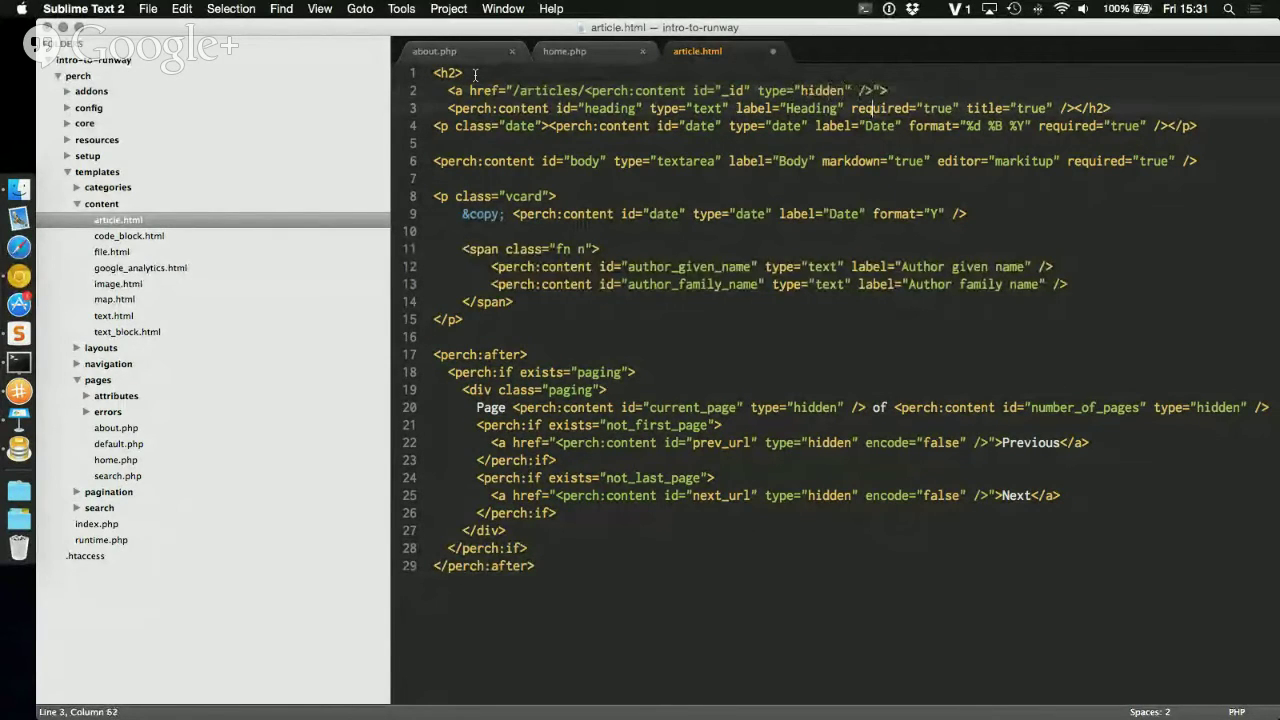
# Close the link with </a> after the heading, indent its contents, and save article.html.
pyautogui.click(1075, 108)
pyautogui.press('Return')
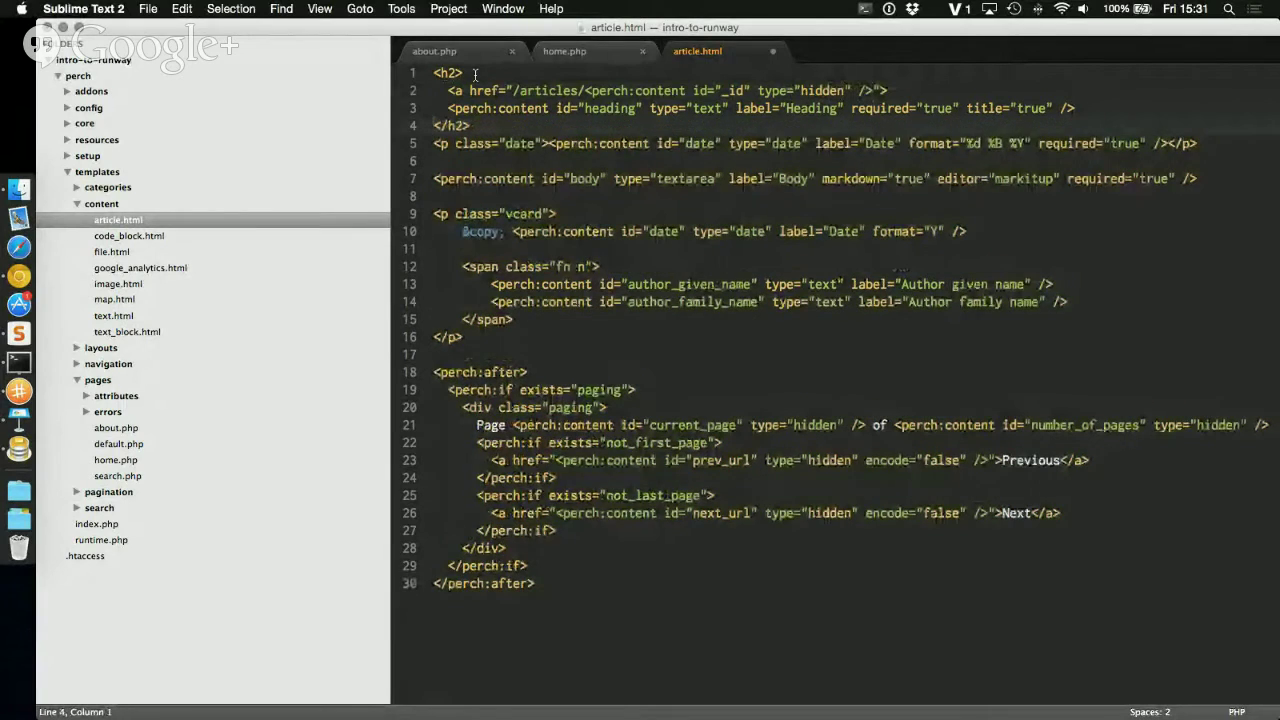
pyautogui.press('super+shift+Return')
pyautogui.write('</a>')
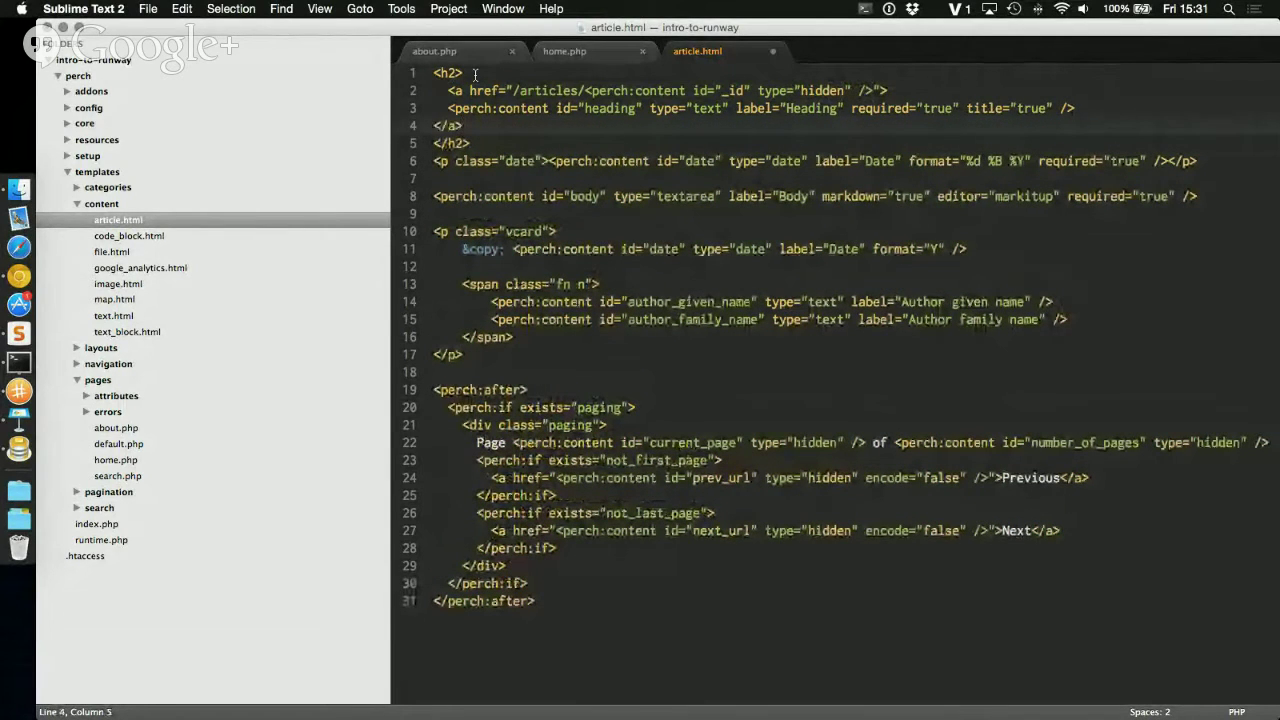
pyautogui.press('Up')
pyautogui.press('super+]')
pyautogui.press('Down')
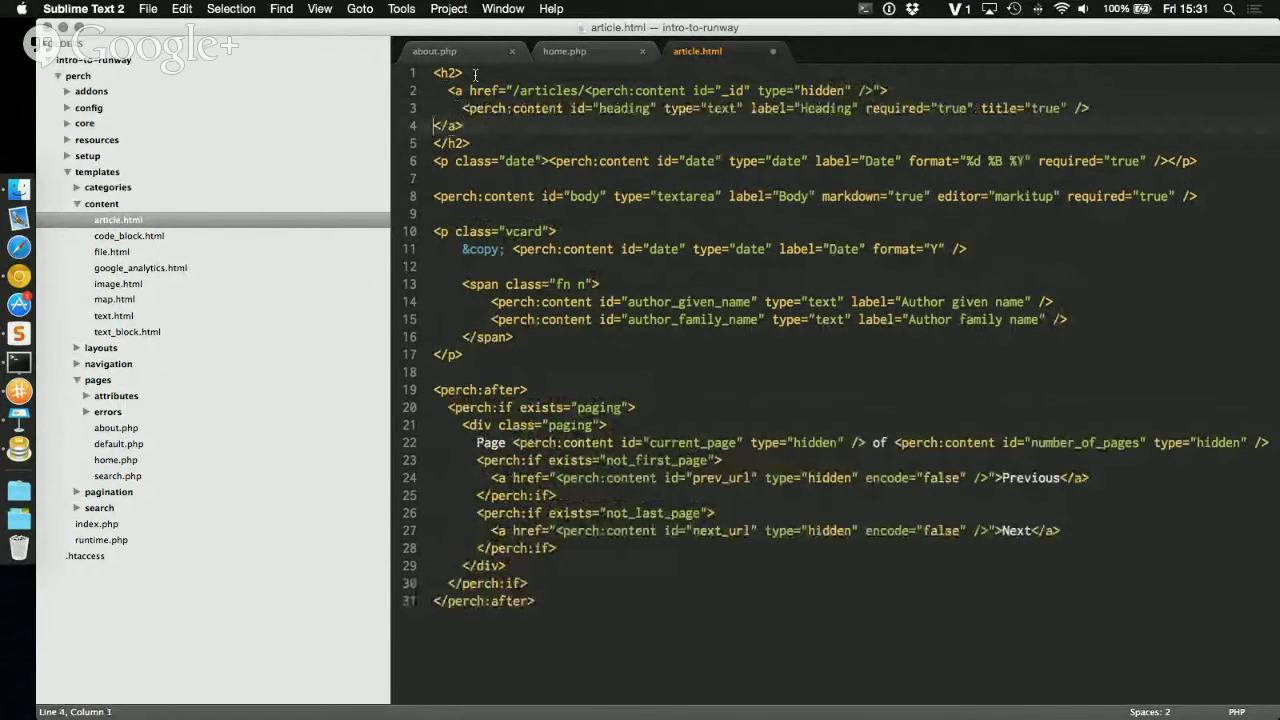
pyautogui.press('Home')
pyautogui.press('Tab')
pyautogui.press('super+s')
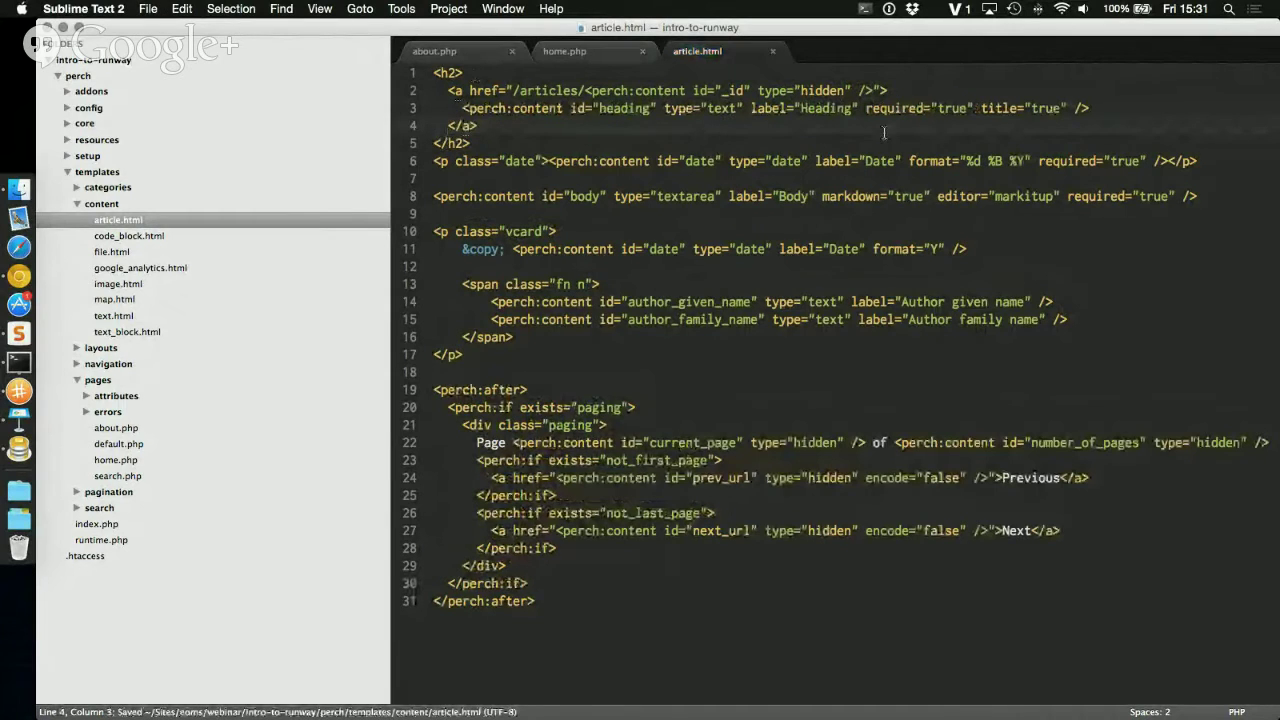
pyautogui.press('super+Right')
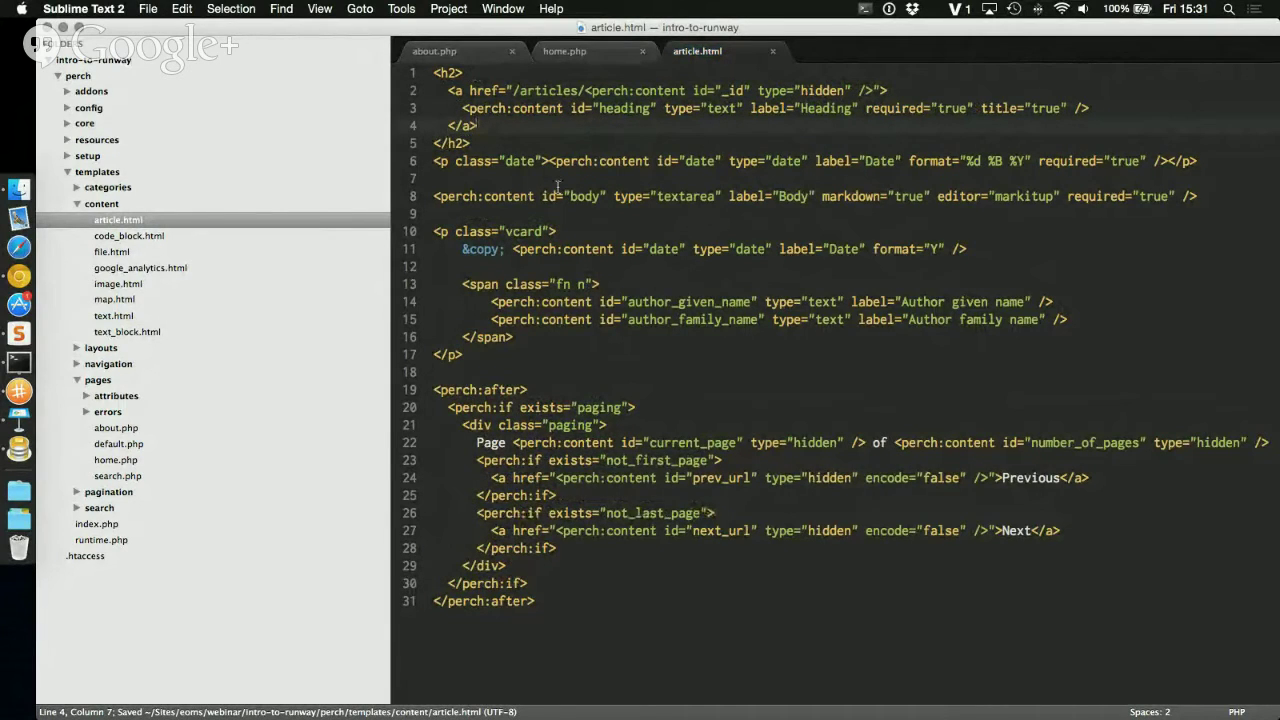
pyautogui.press('super+Tab')
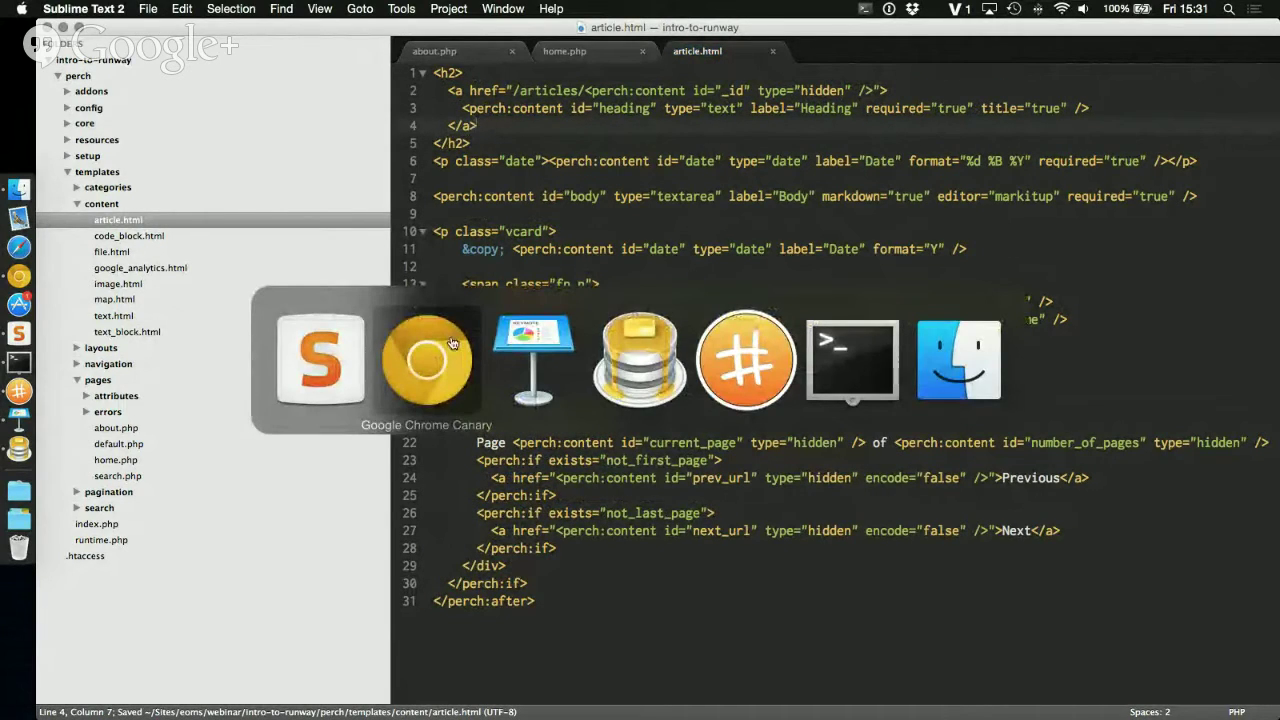
pyautogui.click(452, 343)
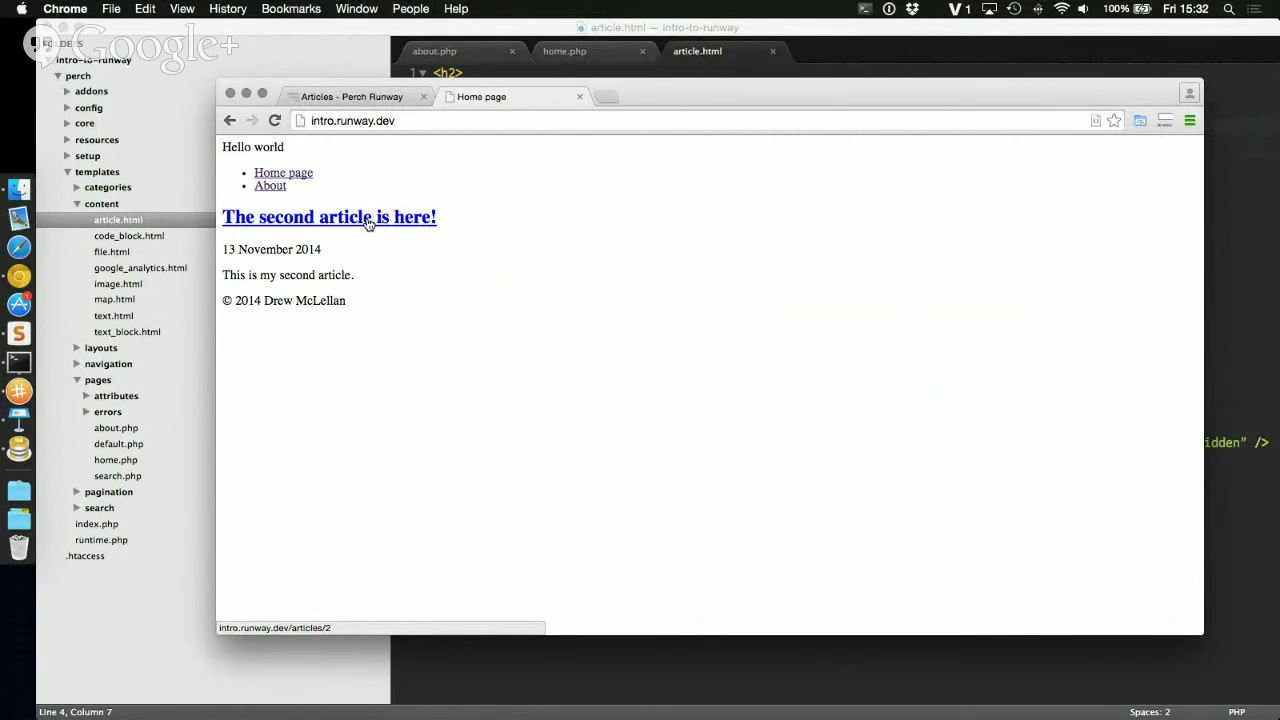
pyautogui.click(202, 235)
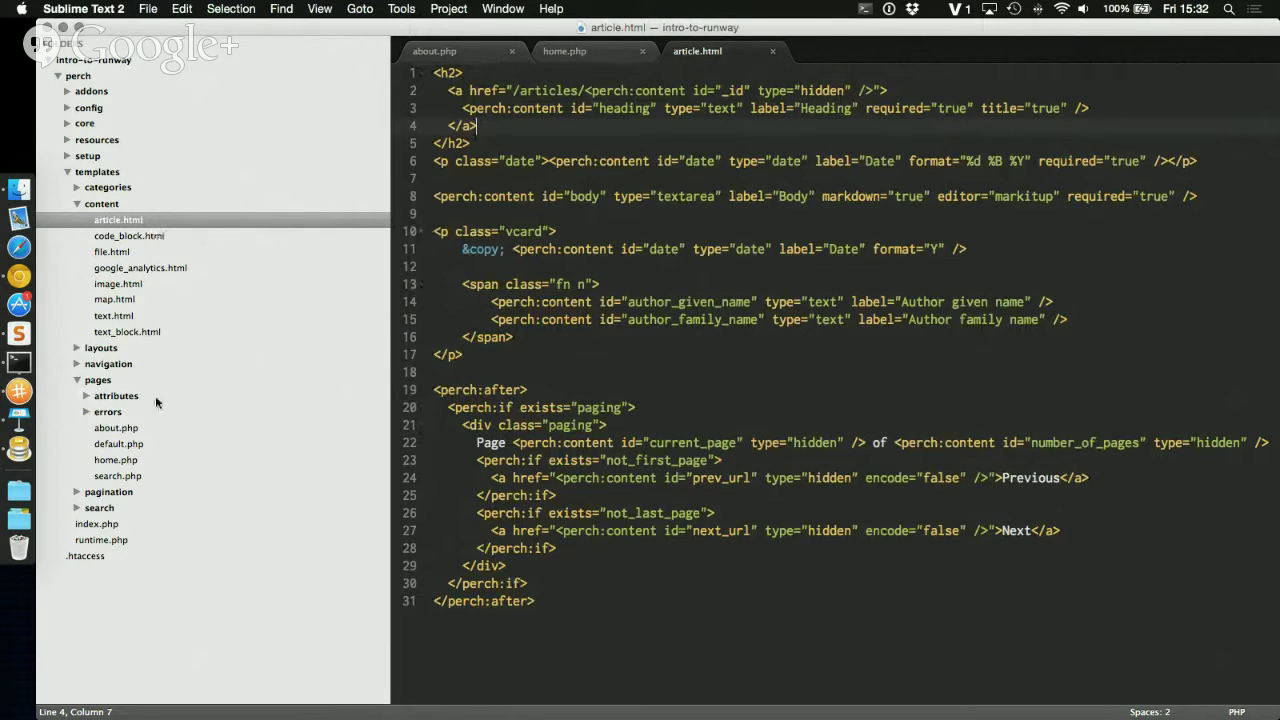
# Create a new file named article.php in the pages folder.
pyautogui.rightClick(100, 384)
pyautogui.click(121, 390)
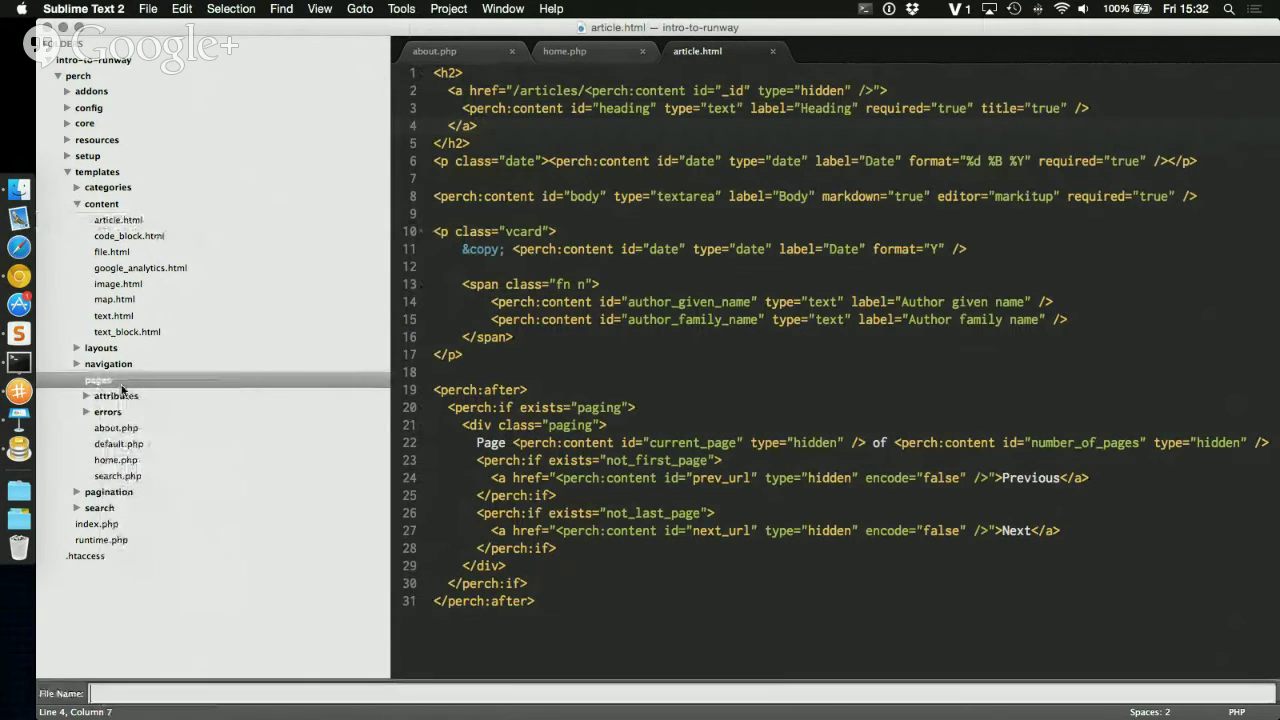
pyautogui.write('article')
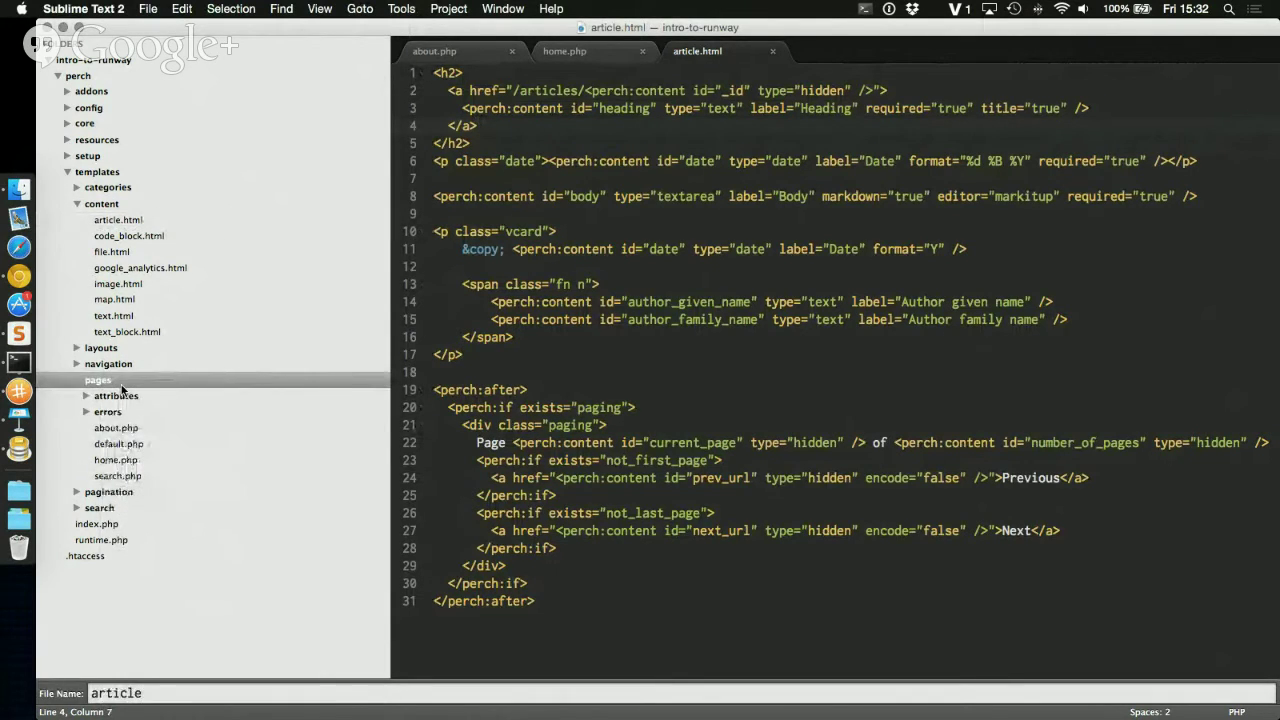
pyautogui.write('.php')
pyautogui.press('Return')
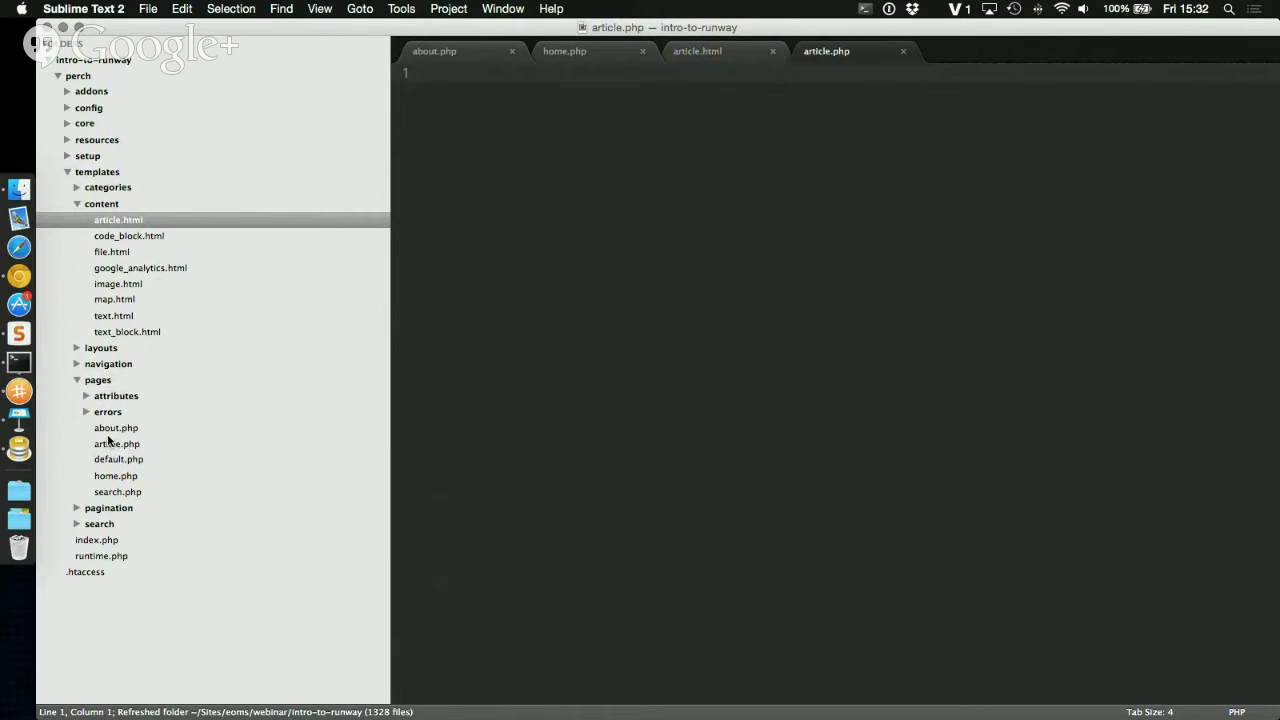
# Copy all of about.php's code into the empty article.php.
pyautogui.click(87, 413)
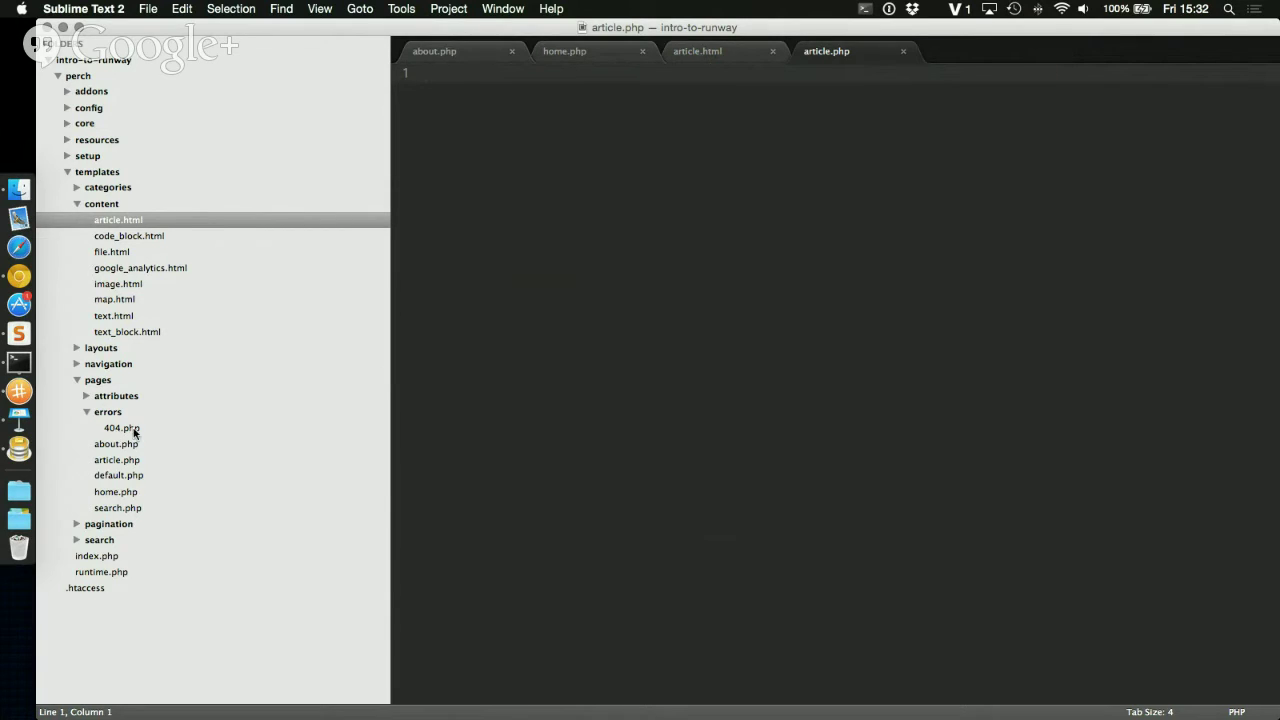
pyautogui.click(87, 412)
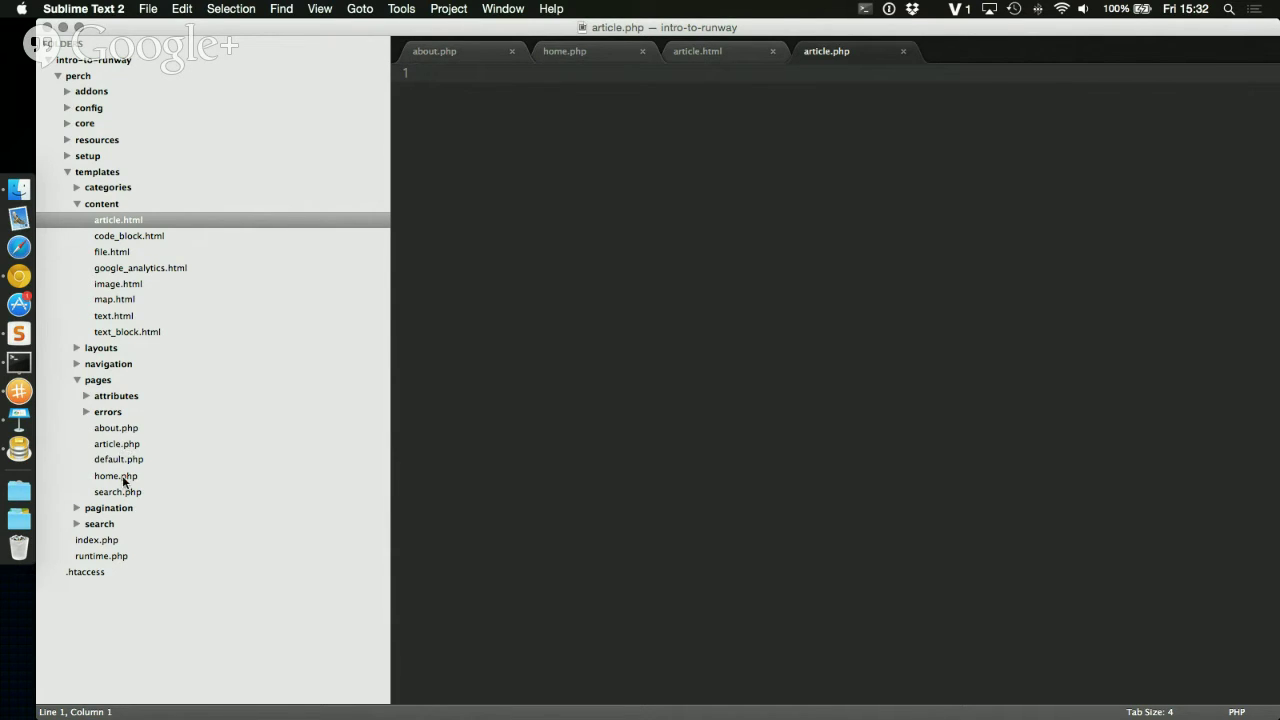
pyautogui.click(120, 432)
pyautogui.press('super+a')
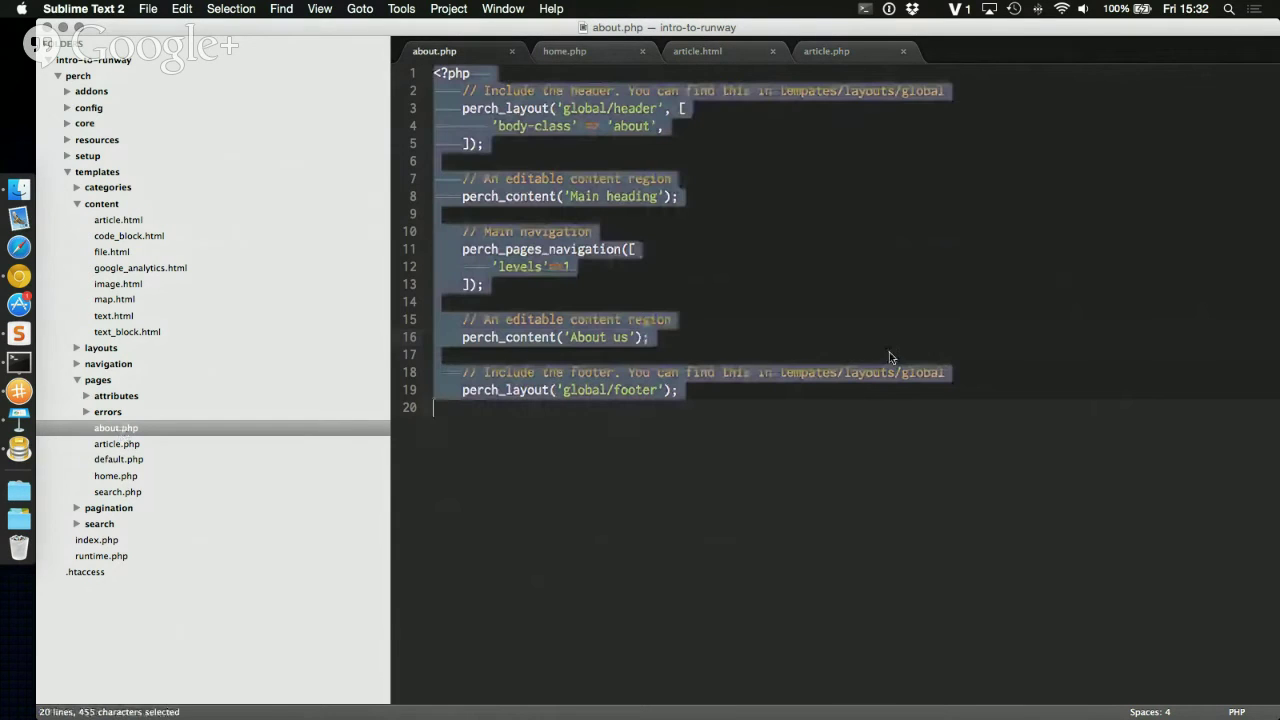
pyautogui.press('super+c')
pyautogui.click(180, 444)
pyautogui.press('super+v')
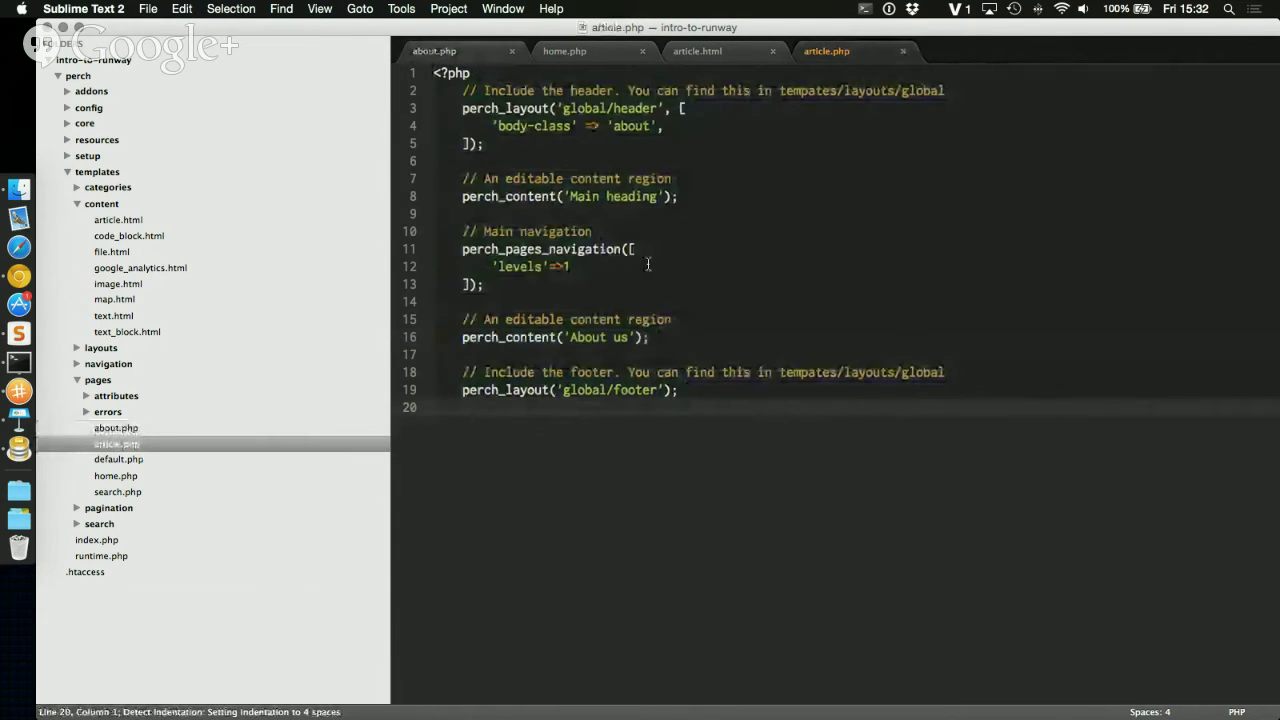
# Remove the About us content region, leaving an indented blank line above the footer.
pyautogui.click(634, 250)
pyautogui.click(458, 178)
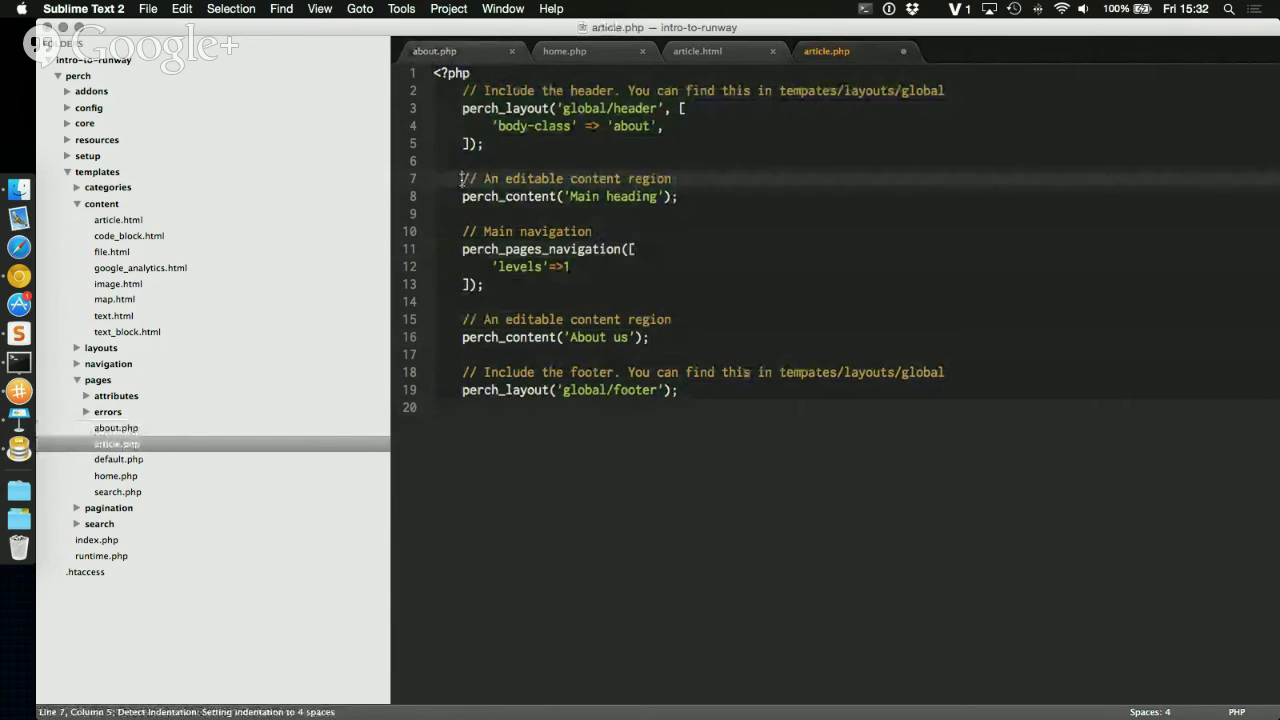
pyautogui.click(536, 200)
pyautogui.click(532, 290)
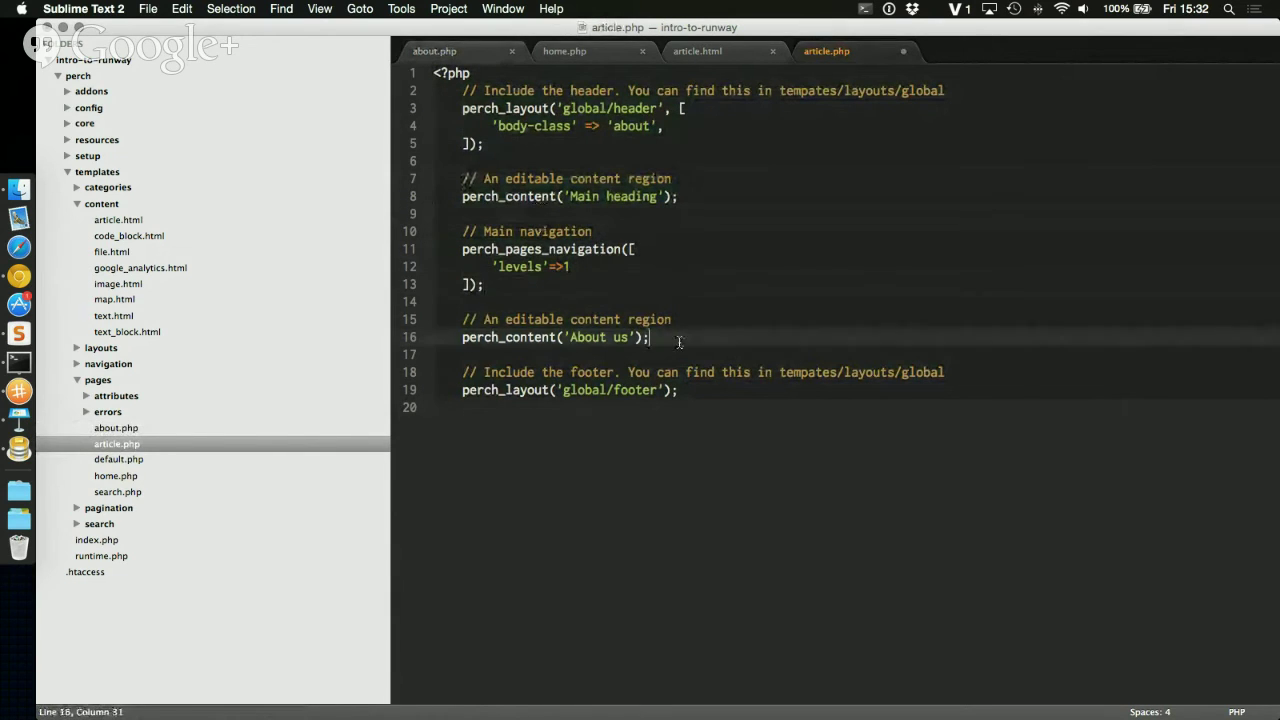
pyautogui.moveTo(690, 337); pyautogui.dragTo(434, 319)
pyautogui.press('super+x')
pyautogui.press('Return')
pyautogui.press('Return')
pyautogui.press('Up')
pyautogui.press('Up')
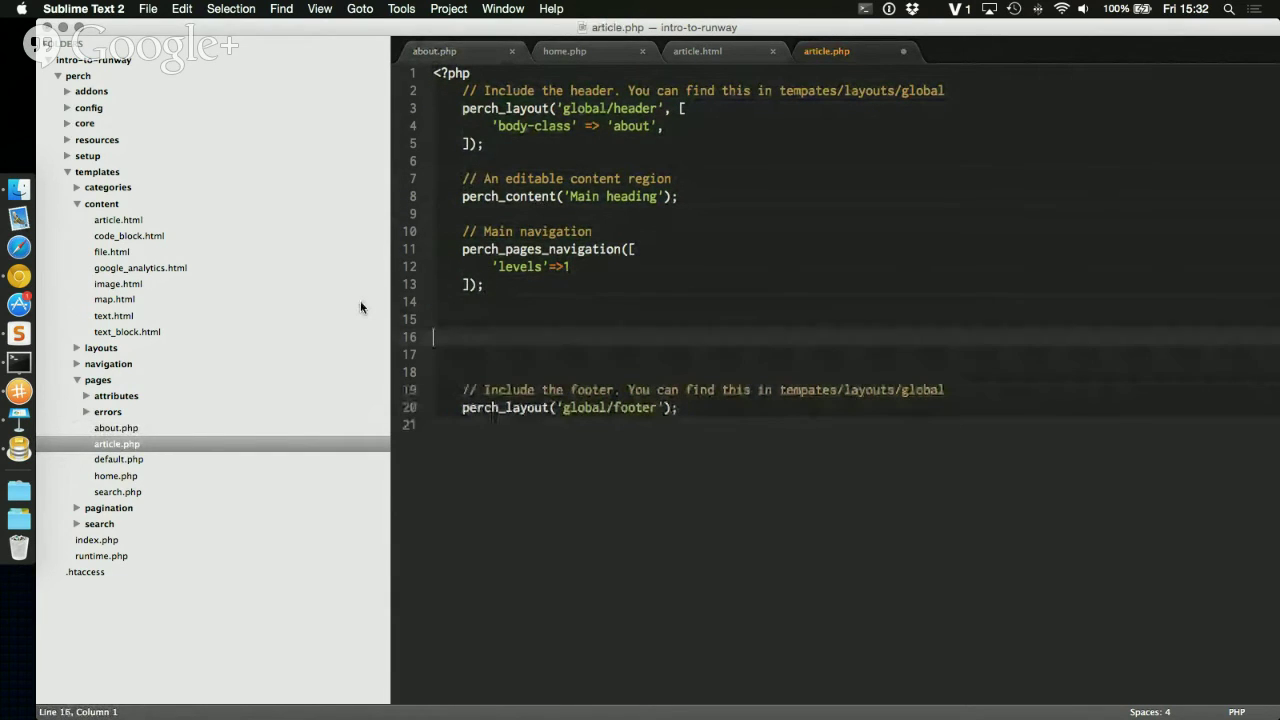
pyautogui.press('Tab')
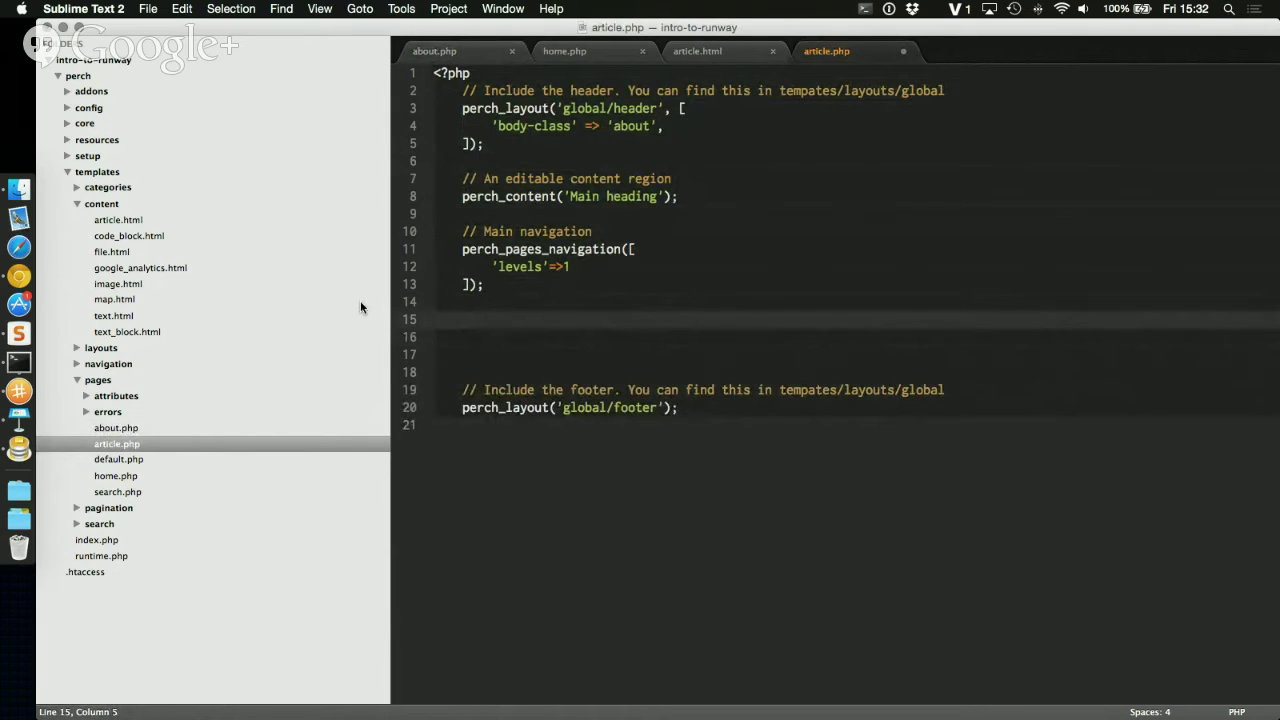
# Add perch_collection('Articles') with a 'filter' => '_id' option.
pyautogui.write('perch_collectio')
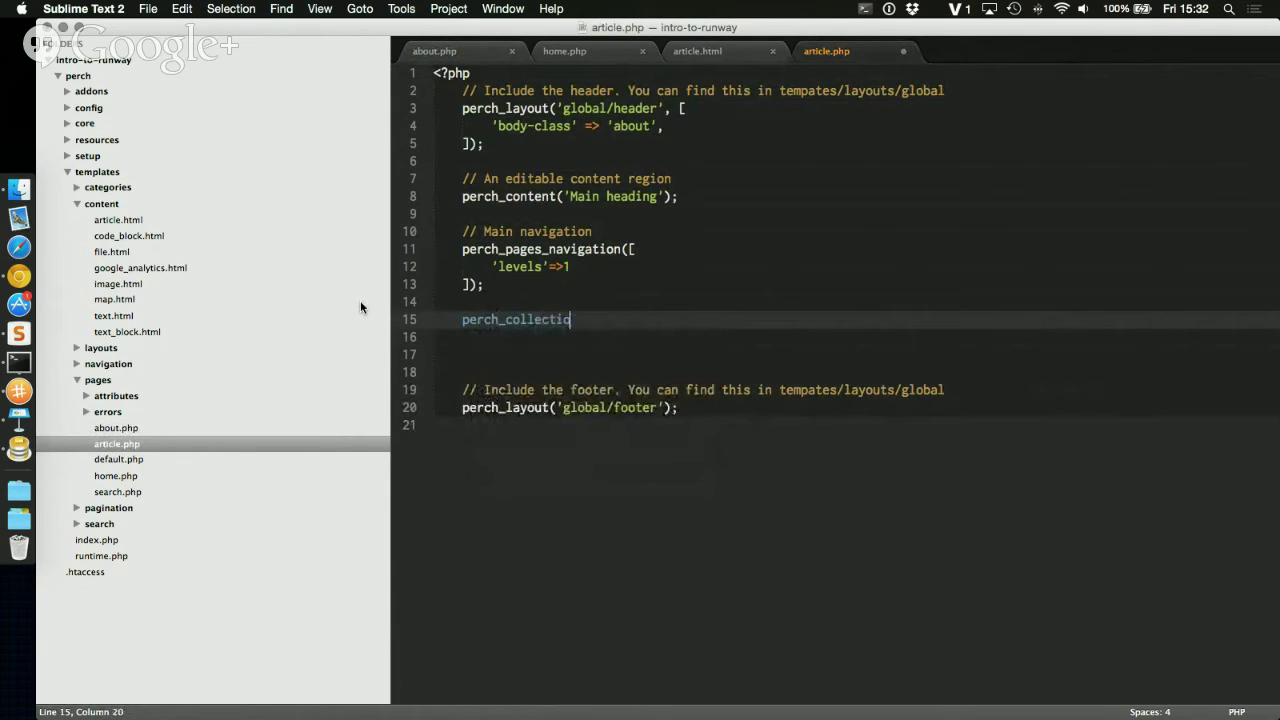
pyautogui.write("n('Articles', ")
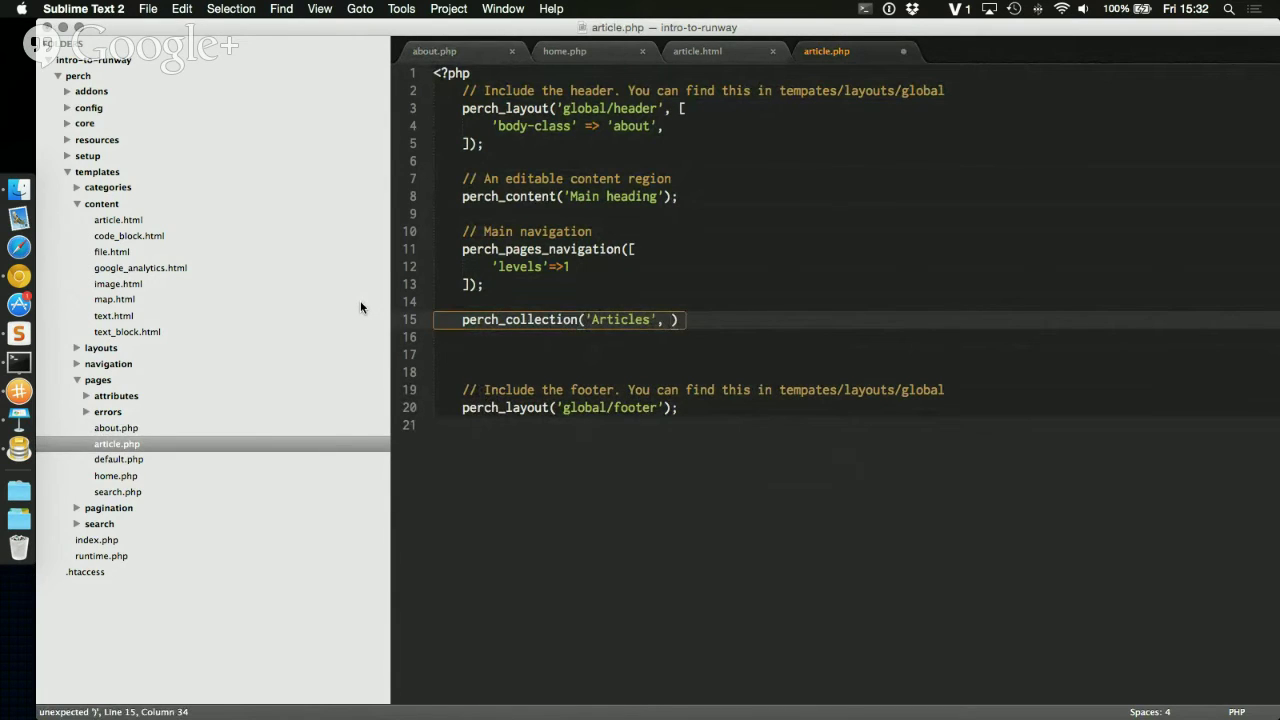
pyautogui.write('[]);')
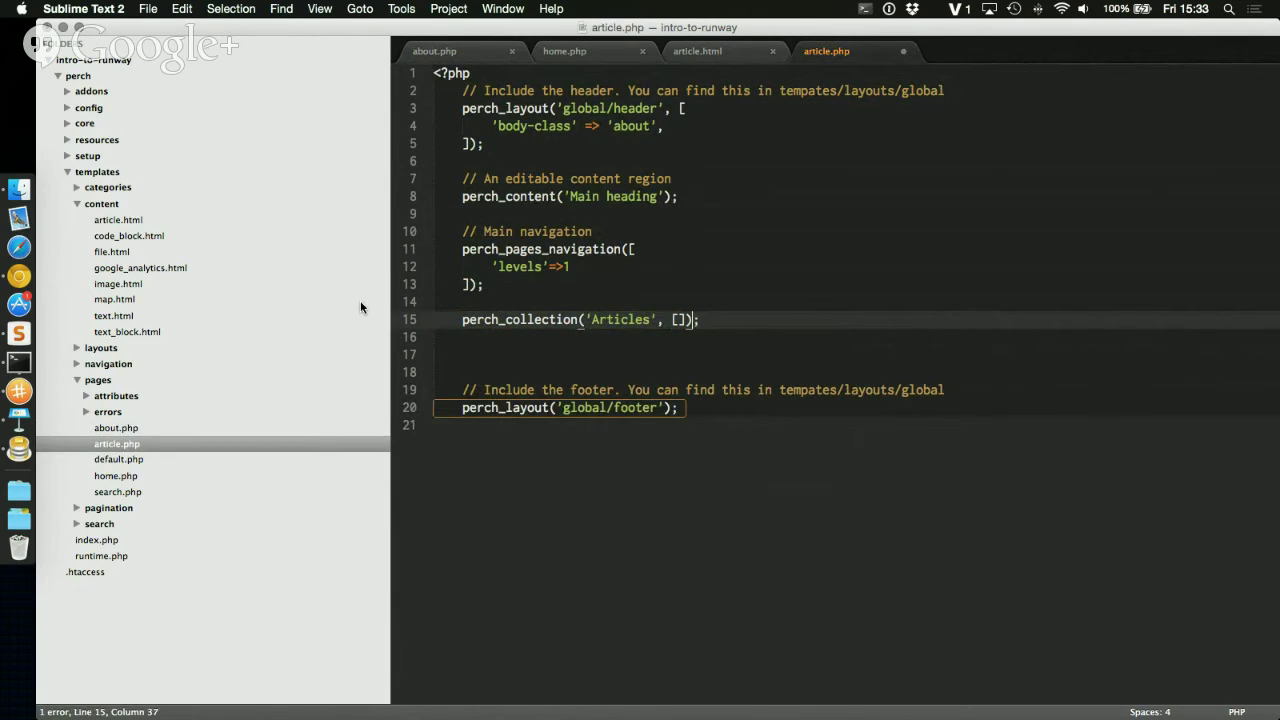
pyautogui.press('Return')
pyautogui.press('Return')
pyautogui.press('Up')
pyautogui.press('Tab')
pyautogui.write("'g")
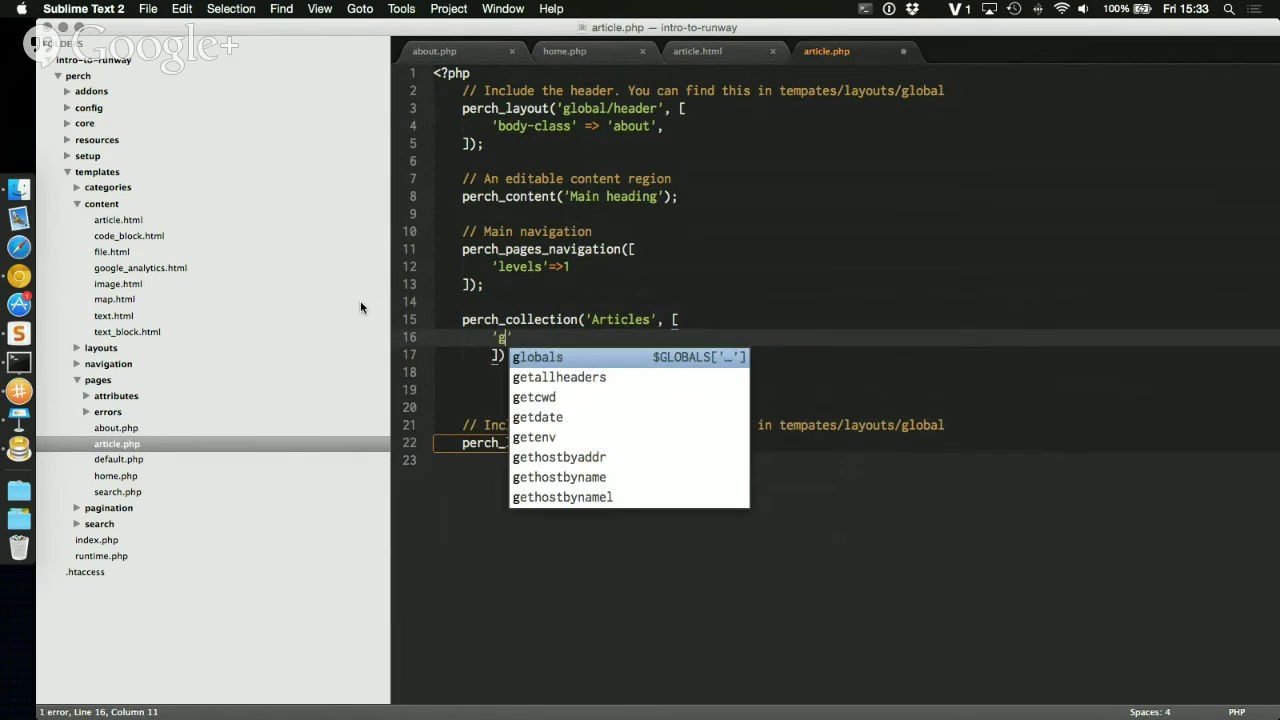
pyautogui.press('BackSpace')
pyautogui.write("filter' ->")
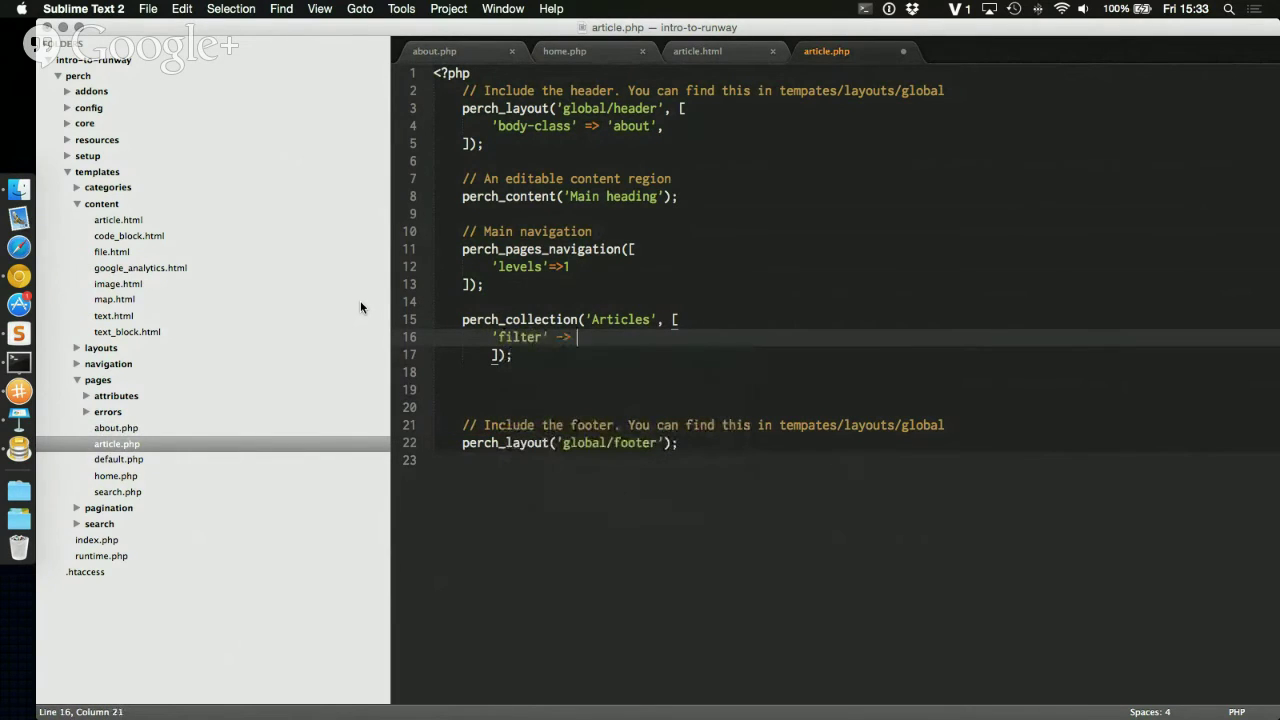
pyautogui.press('BackSpace')
pyautogui.press('BackSpace')
pyautogui.press('BackSpace')
pyautogui.write("=> '_id',")
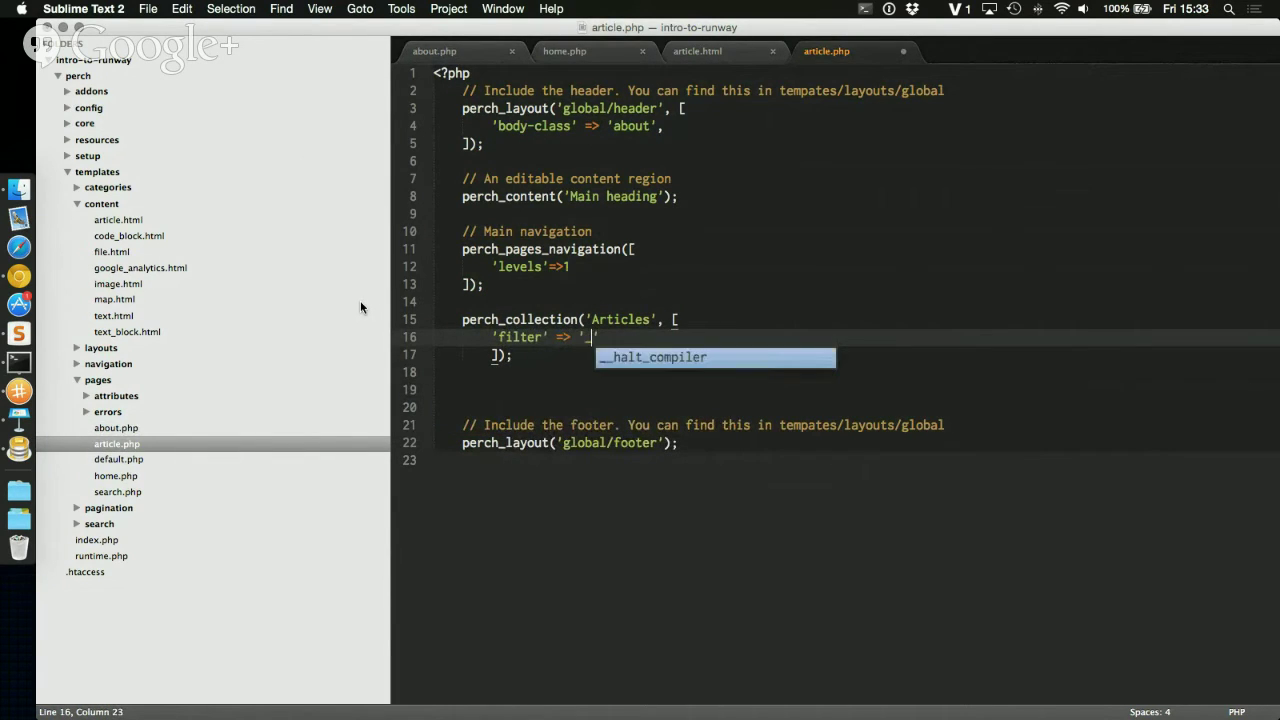
# Add the options 'match' => 'eq' and 'value' => perch_get('id') to the collection.
pyautogui.press('Return')
pyautogui.write("'")
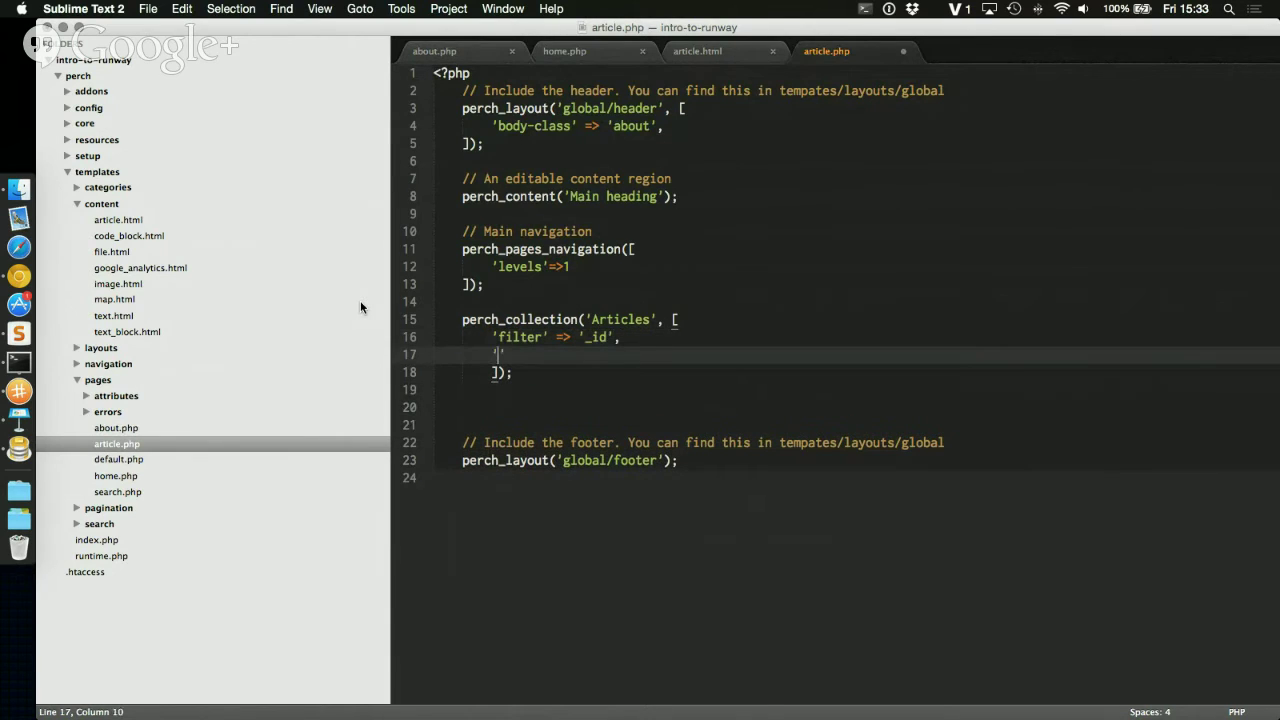
pyautogui.write("match' => 'eq'm")
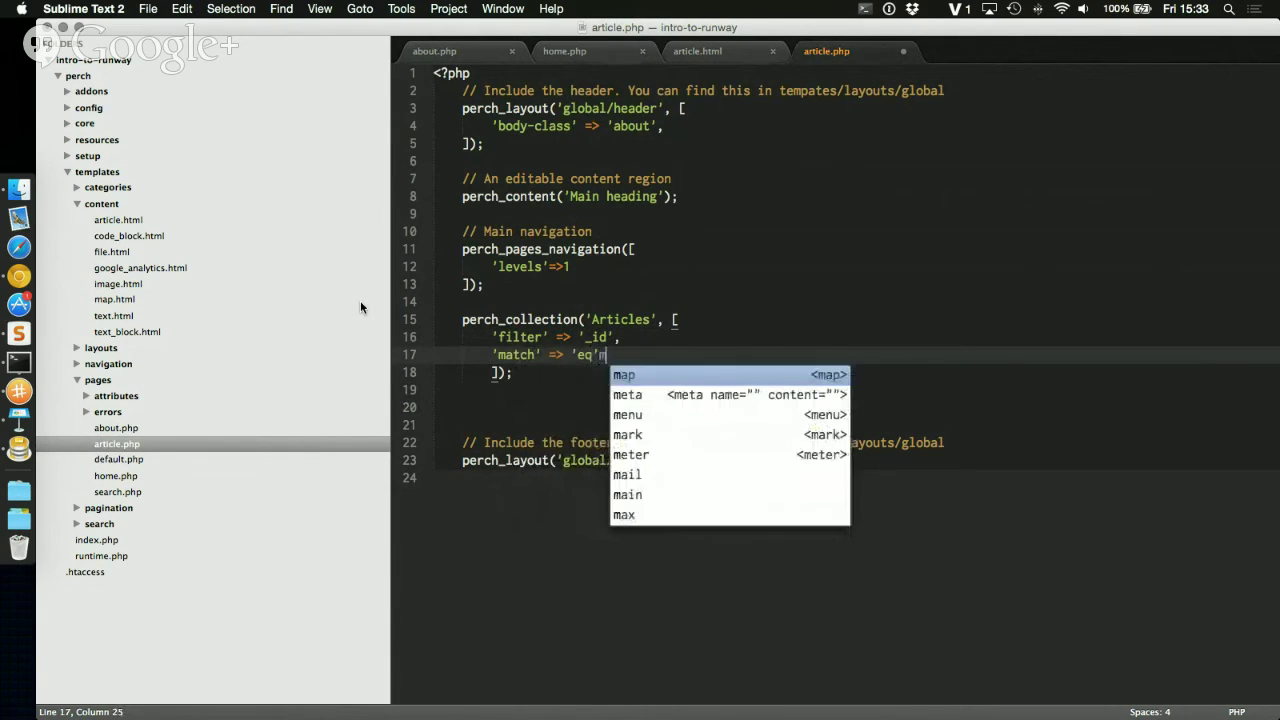
pyautogui.press('BackSpace')
pyautogui.write(',')
pyautogui.press('Return')
pyautogui.write("'value' =")
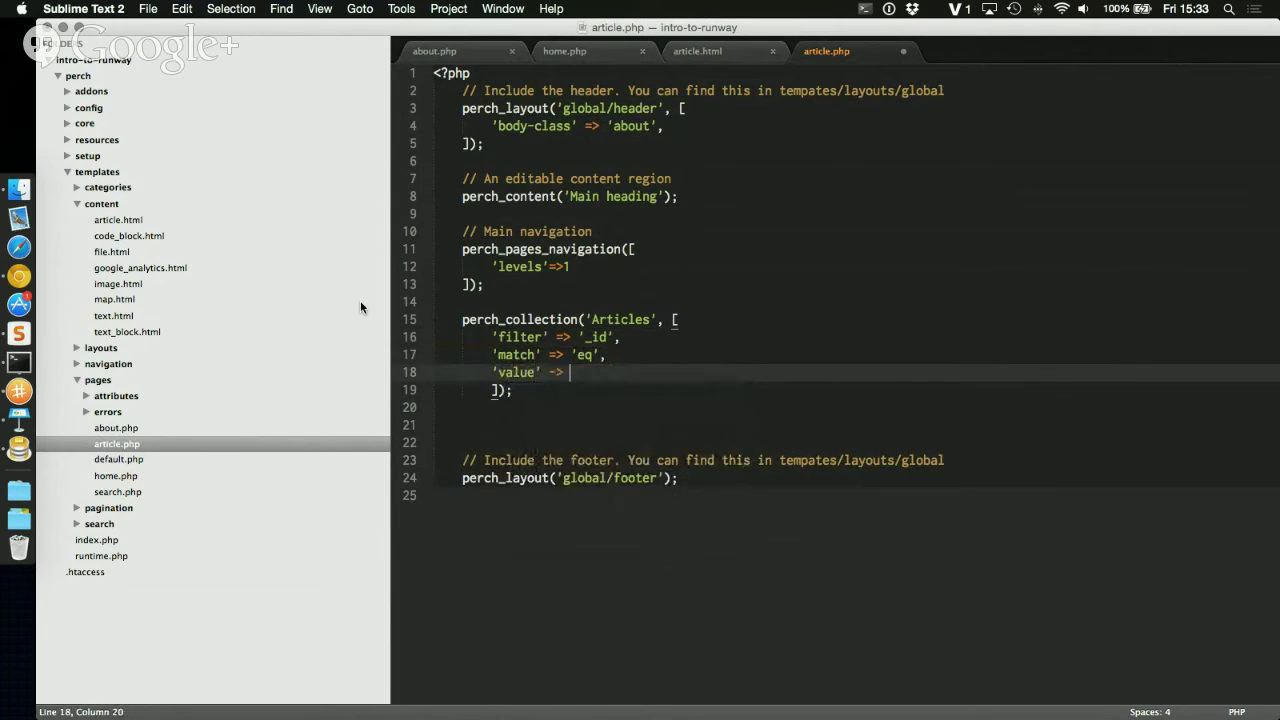
pyautogui.write('> perch')
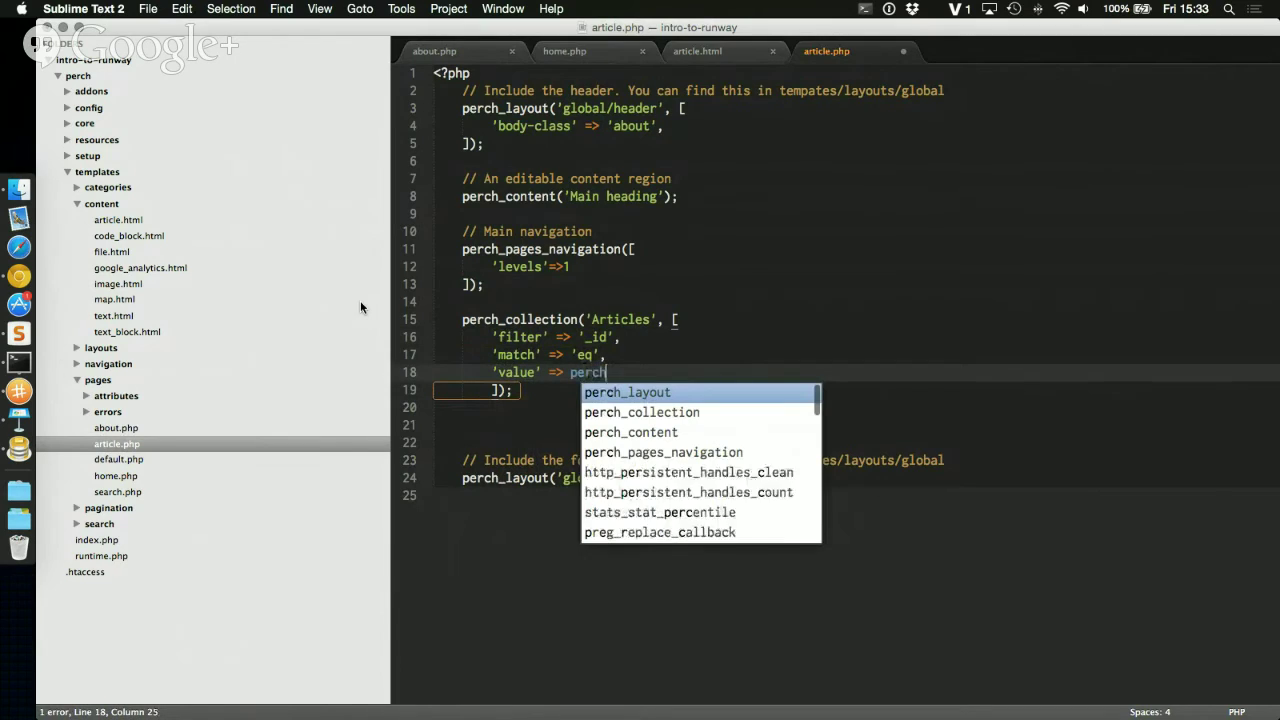
pyautogui.write("_get('id")
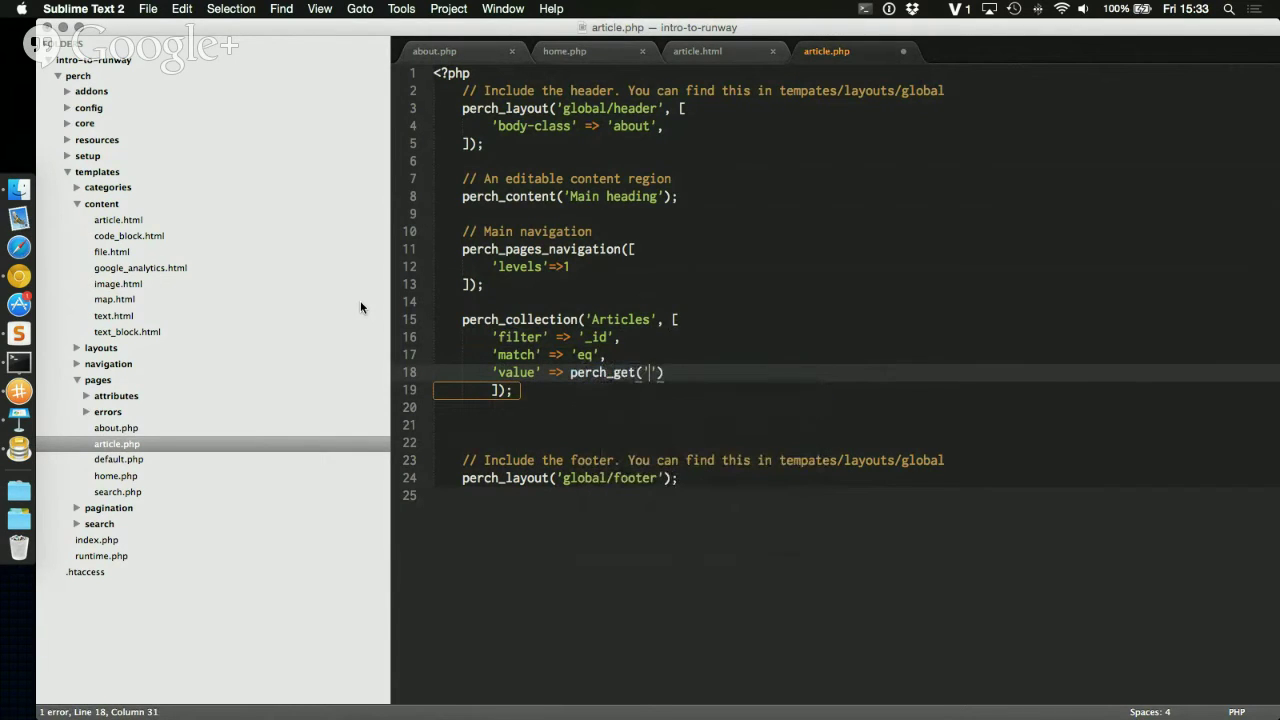
pyautogui.write("'),")
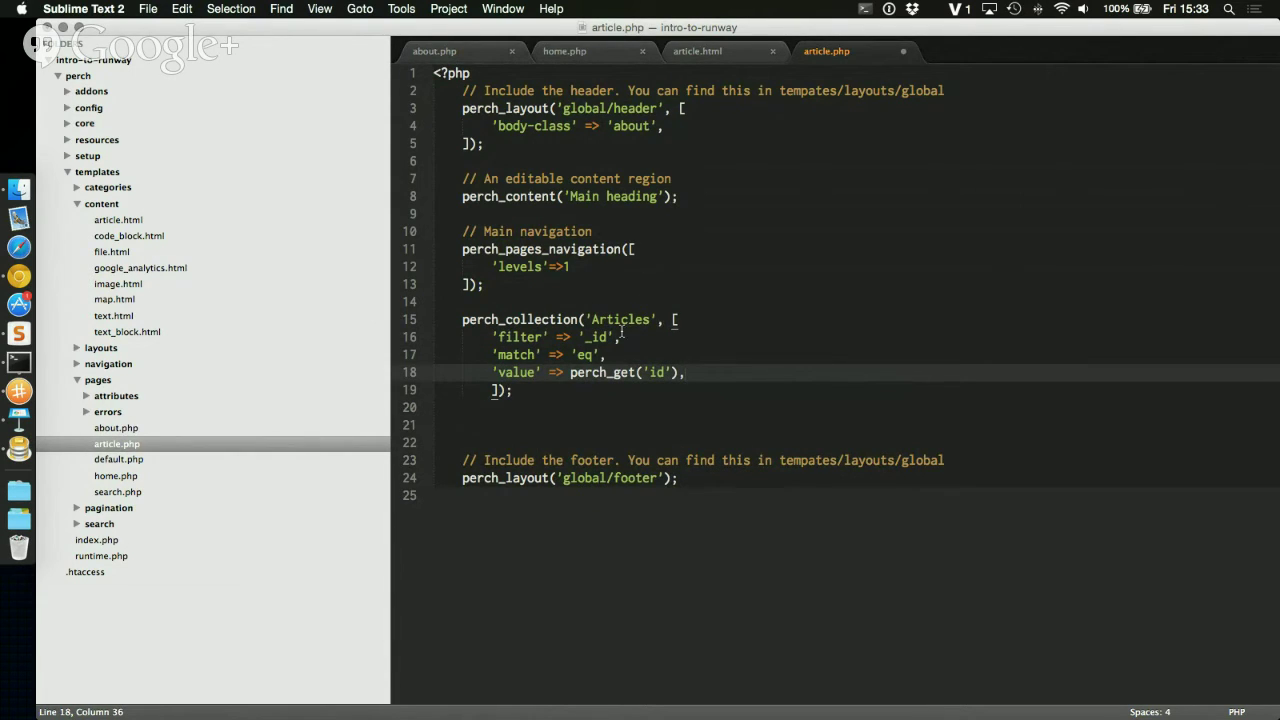
# Review the filter lines and save article.php.
pyautogui.click(597, 337)
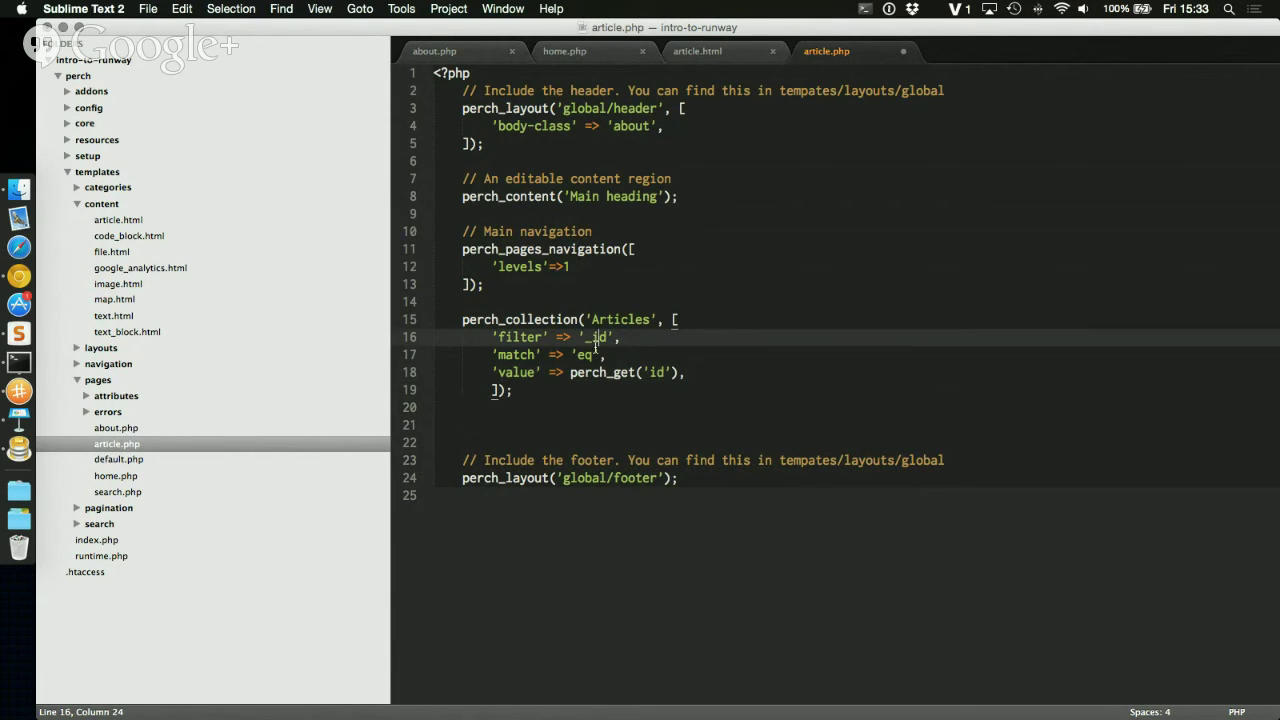
pyautogui.click(629, 380)
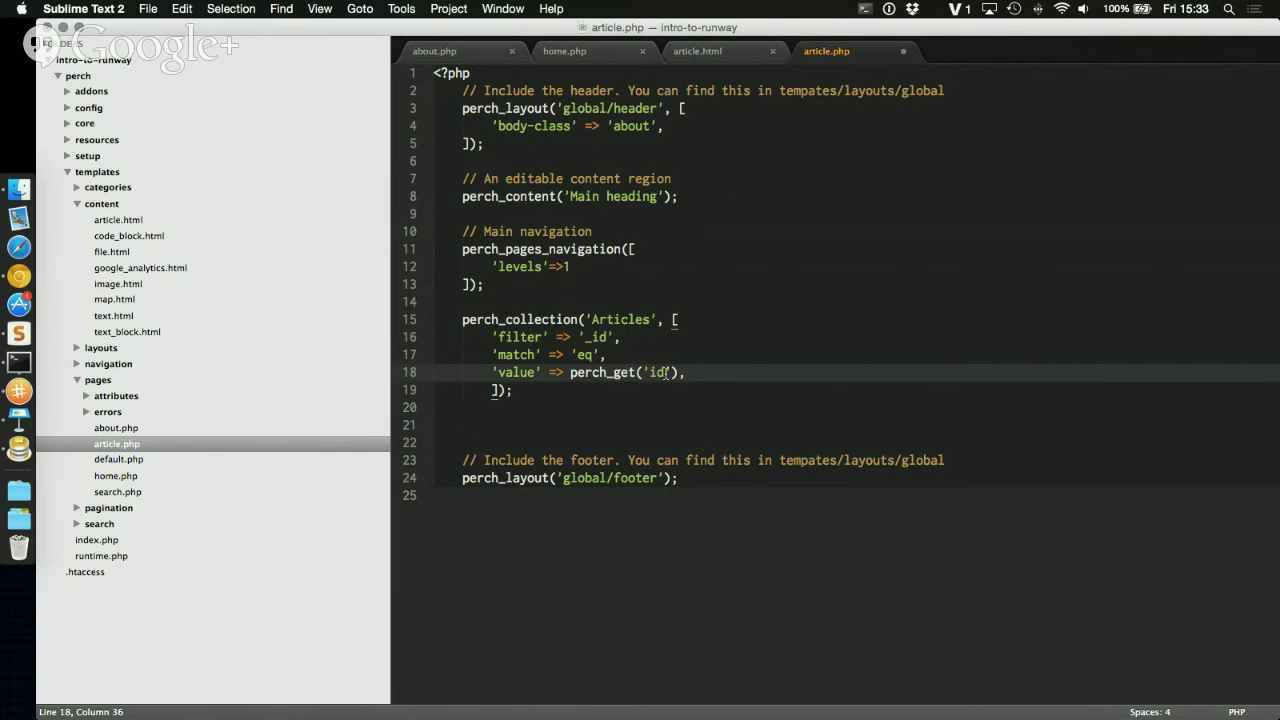
pyautogui.press('super+s')
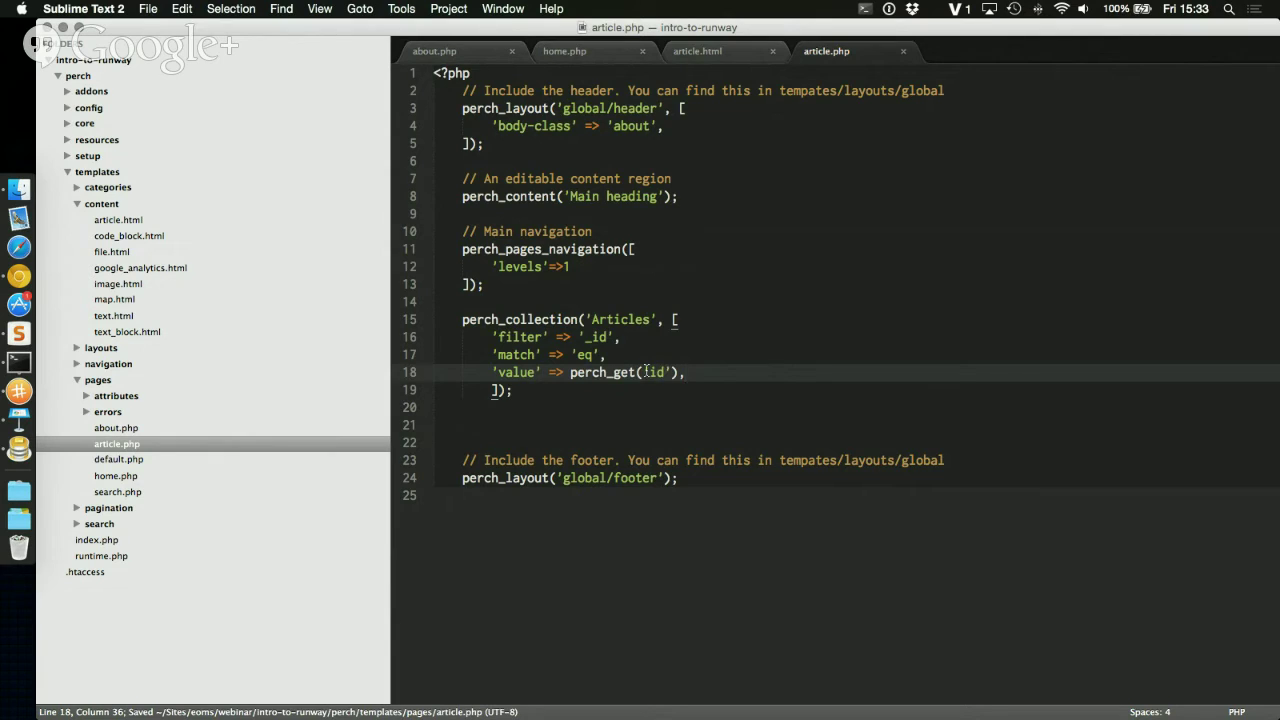
pyautogui.press('super+Tab')
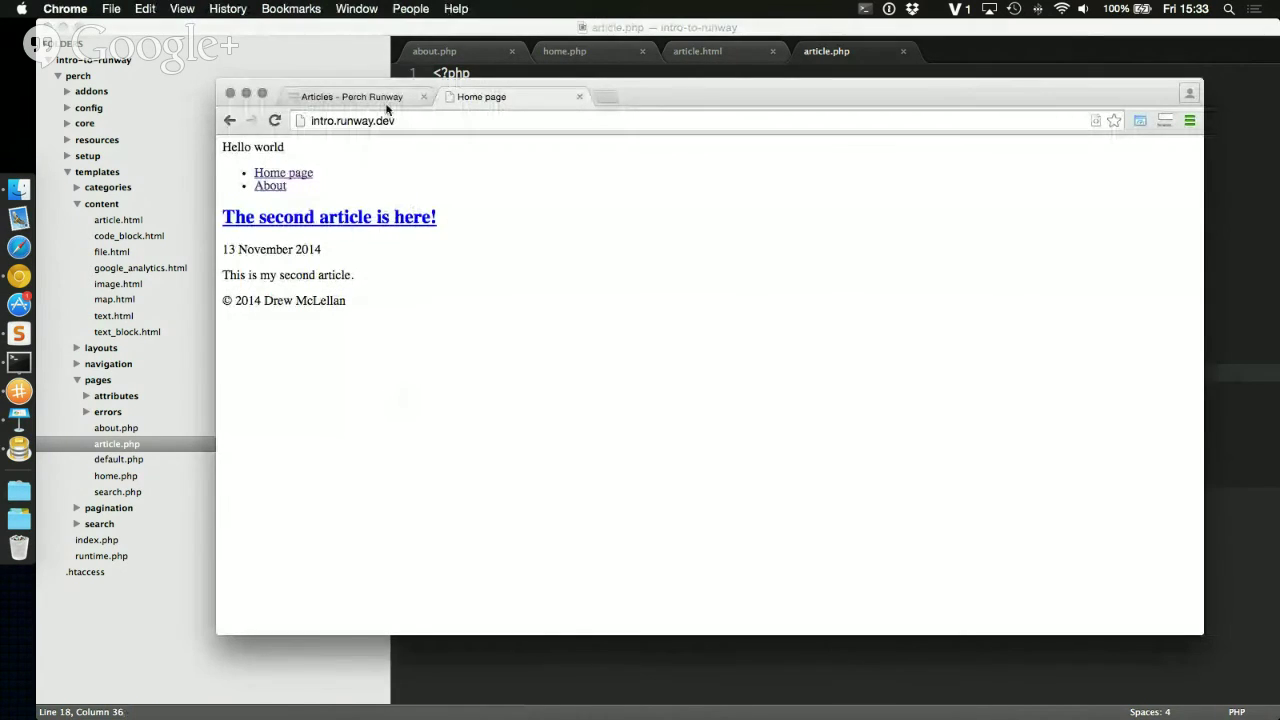
# Add a new page titled 'Article' using the Article master page.
pyautogui.click(352, 97)
pyautogui.click(311, 199)
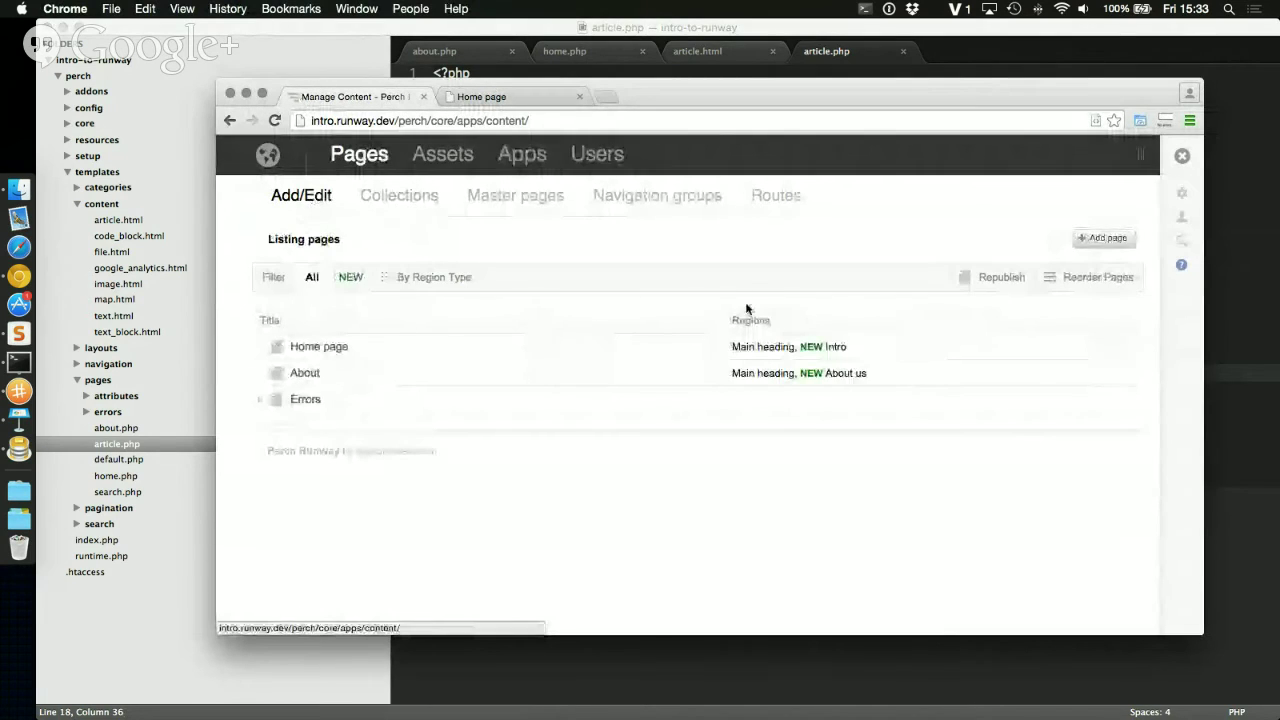
pyautogui.click(455, 307)
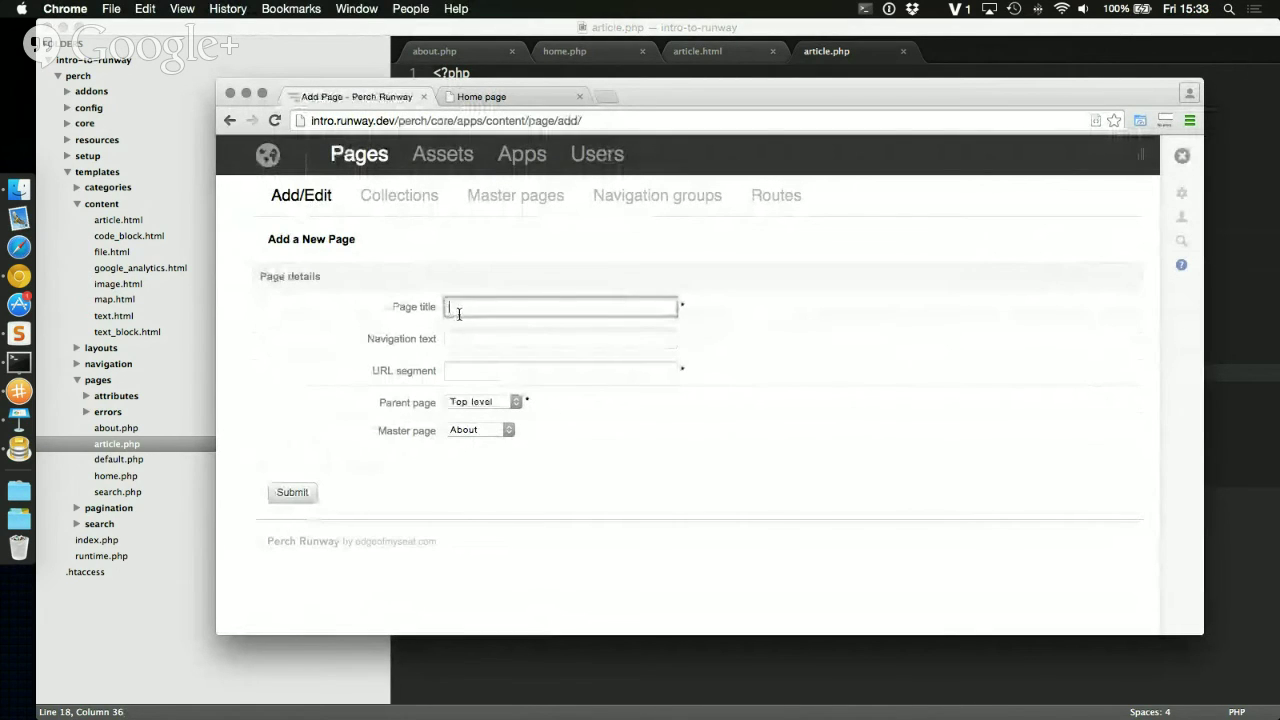
pyautogui.write('Article')
pyautogui.press('Tab')
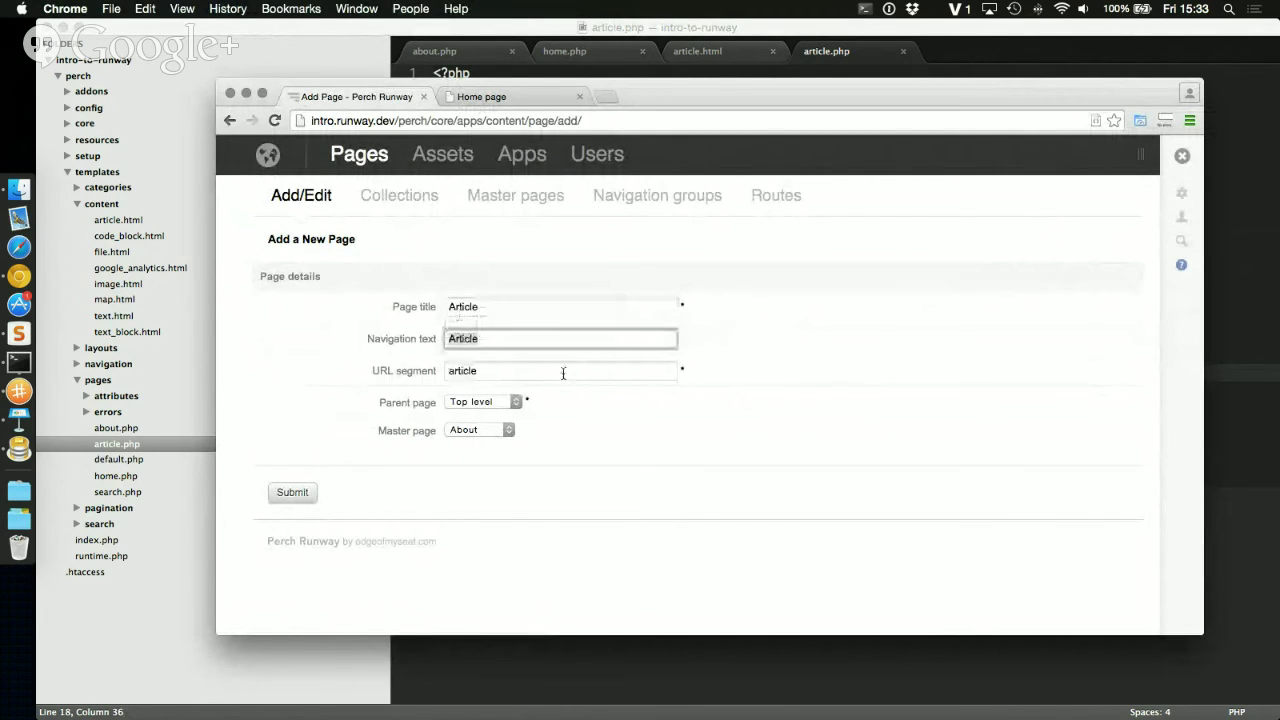
pyautogui.click(502, 428)
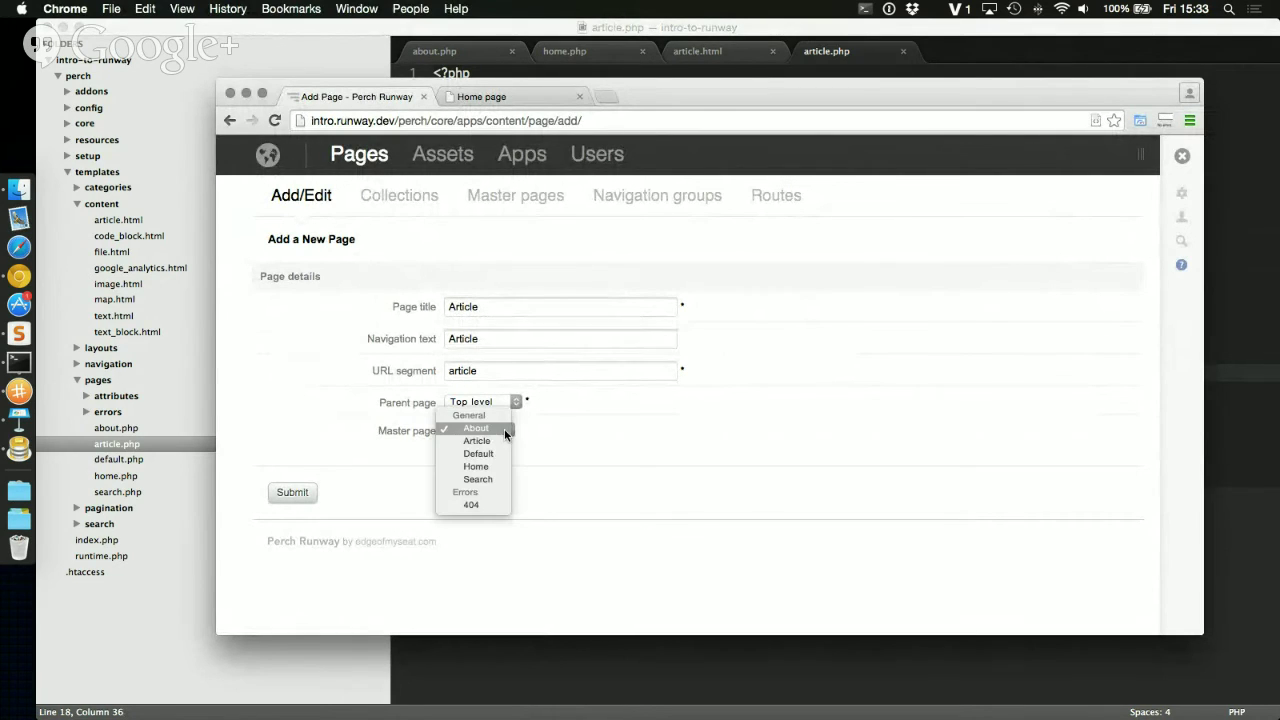
pyautogui.click(478, 441)
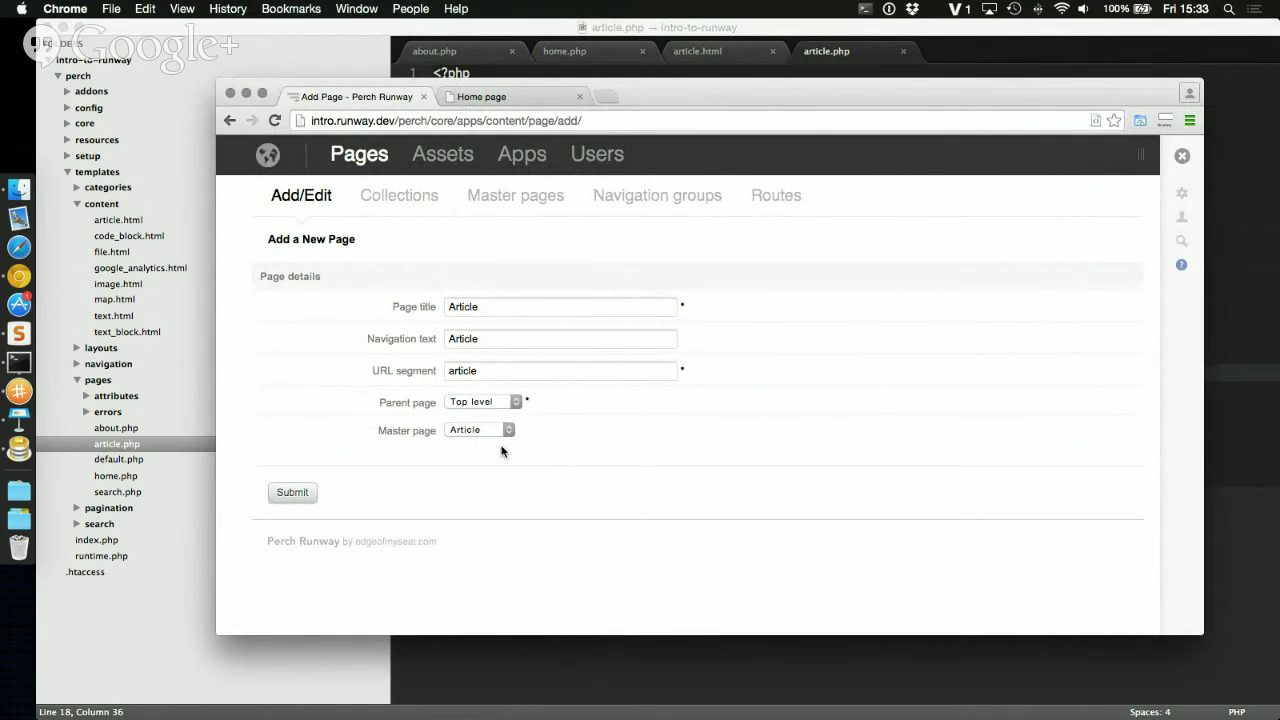
pyautogui.click(292, 492)
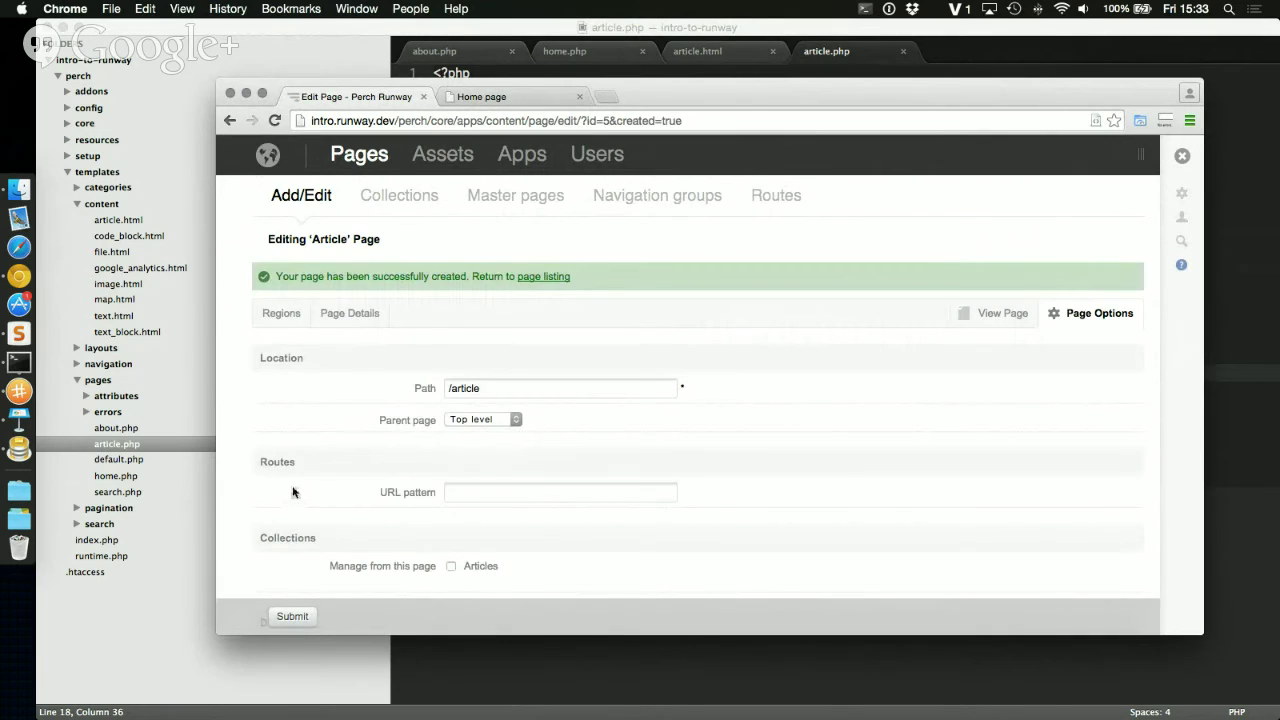
# Hide the Article page from main navigation and save its options.
pyautogui.scroll(-5, 293, 487)
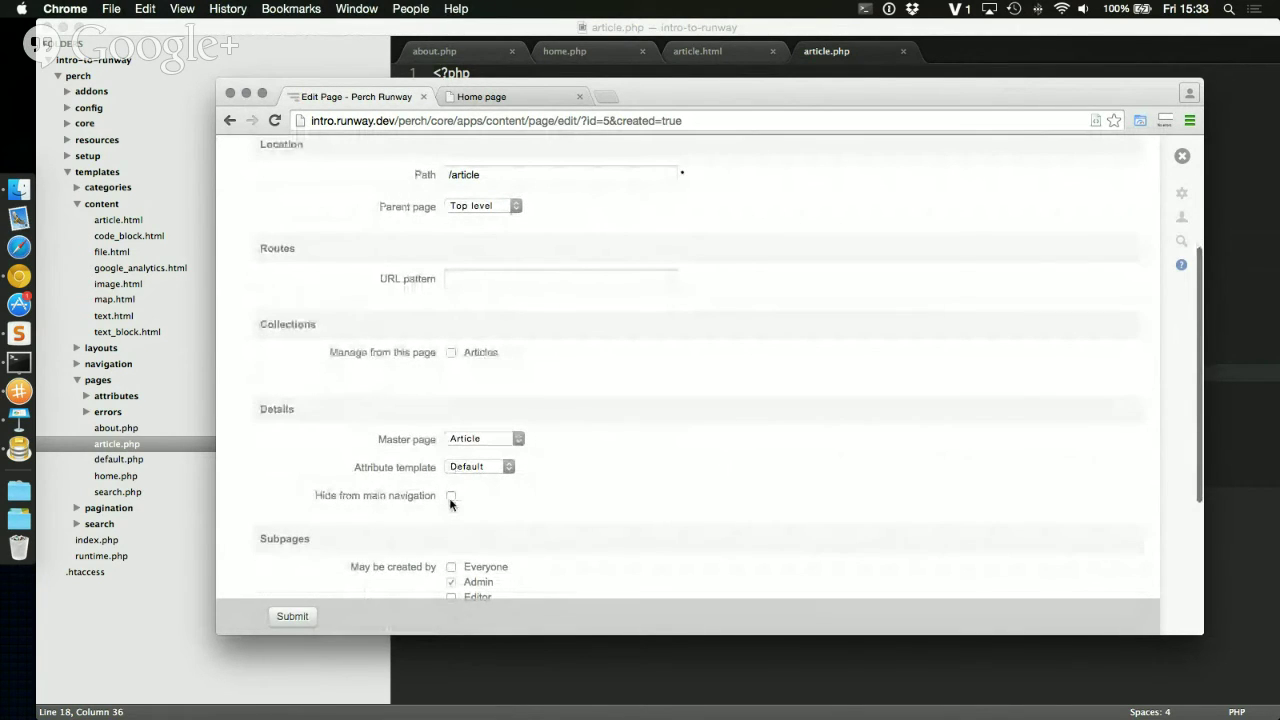
pyautogui.scroll(-1, 451, 490)
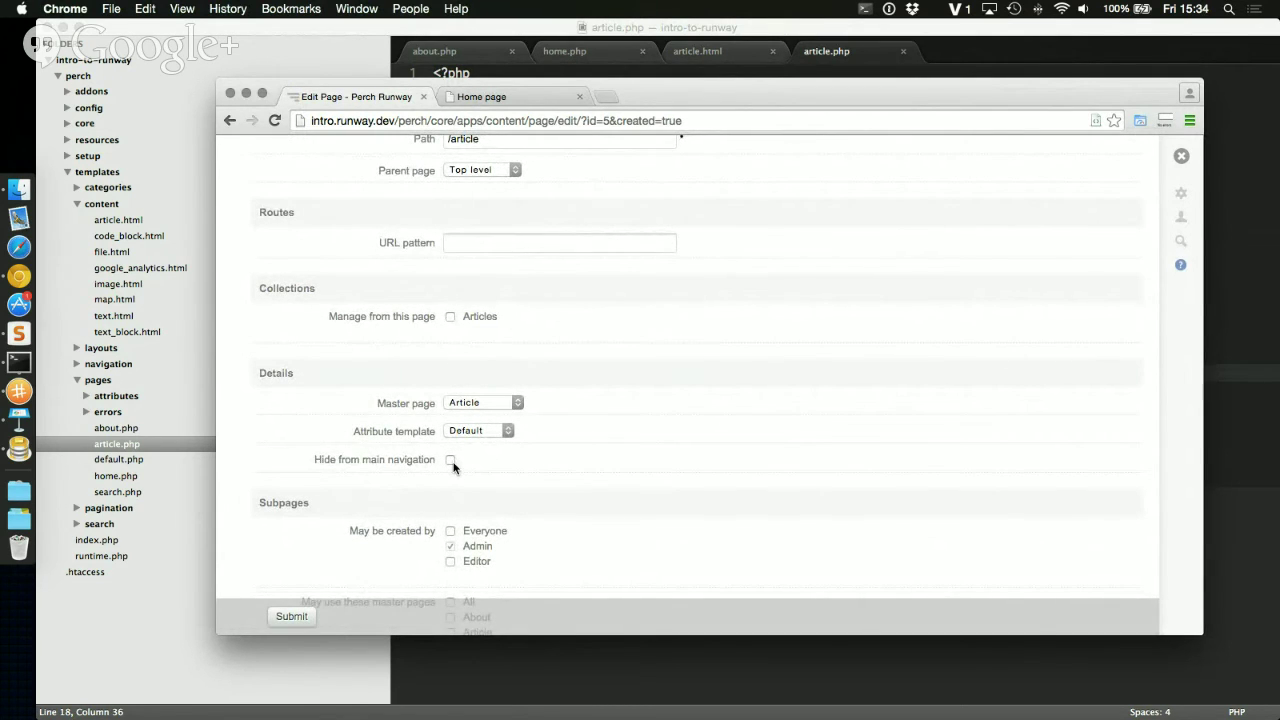
pyautogui.click(451, 460)
pyautogui.click(284, 616)
pyautogui.scroll(-3, 572, 526)
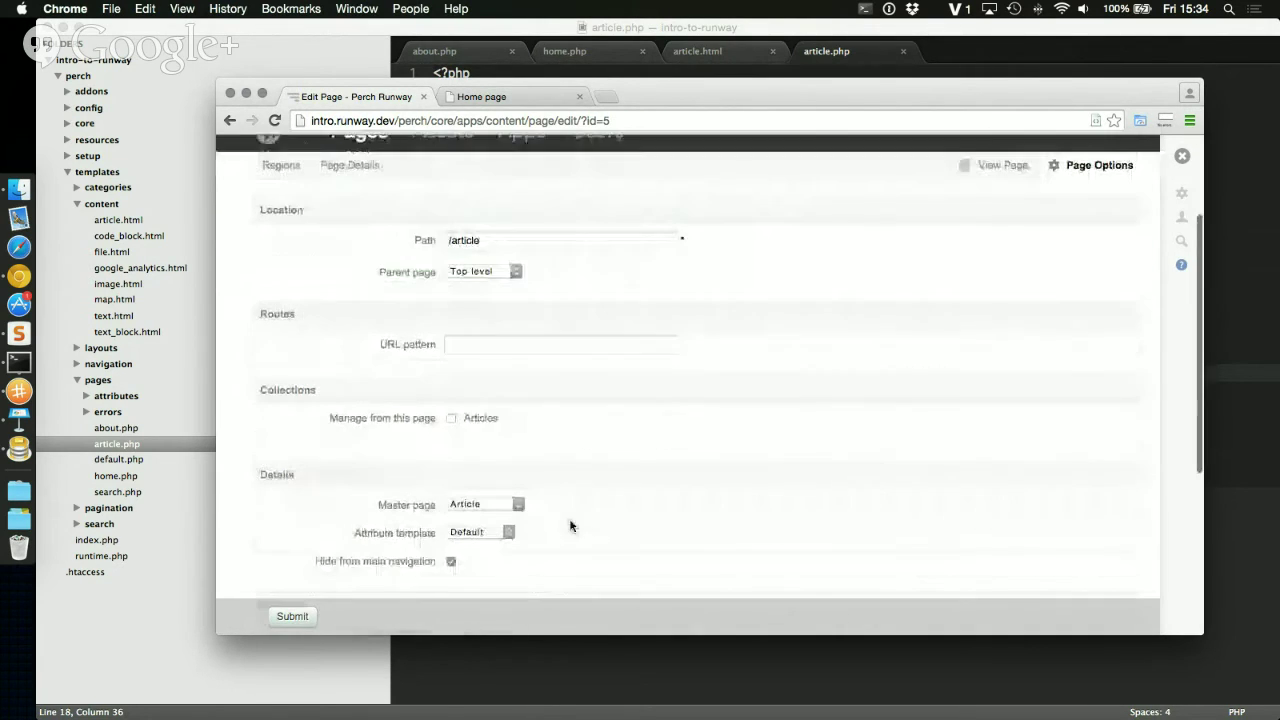
# Give the Article page the URL pattern articles/[i:id] and submit.
pyautogui.click(472, 333)
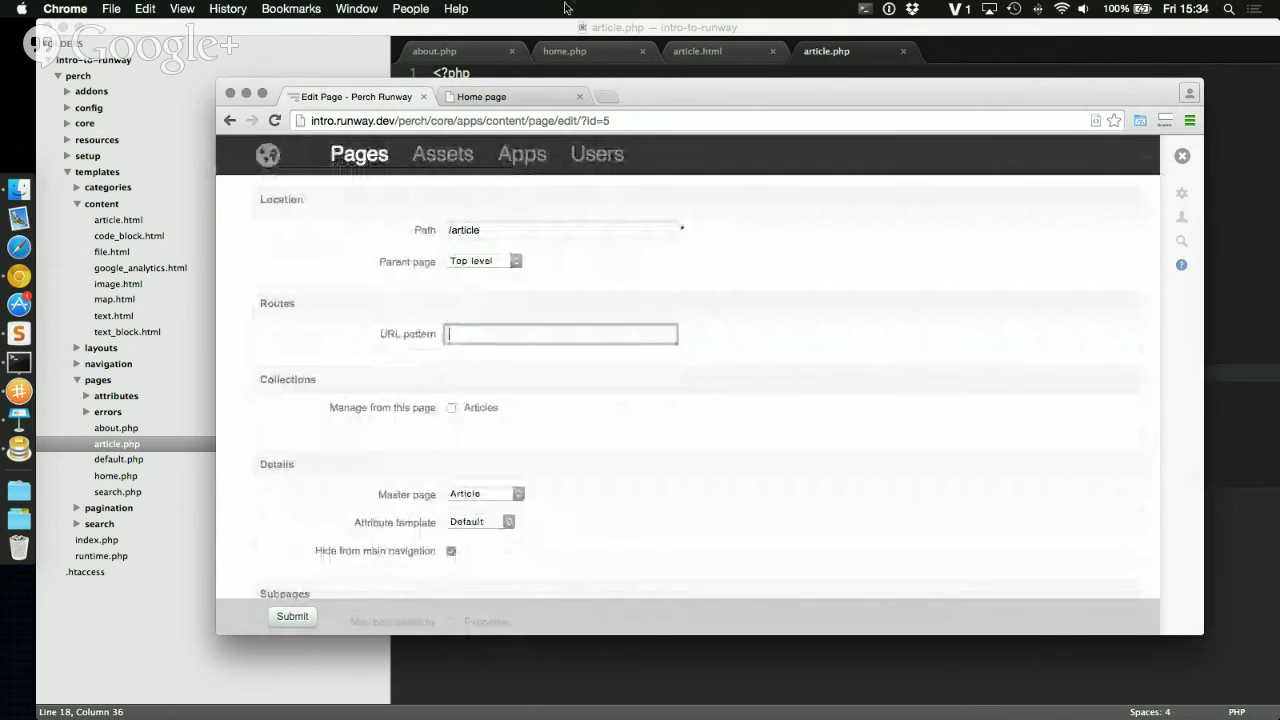
pyautogui.click(514, 96)
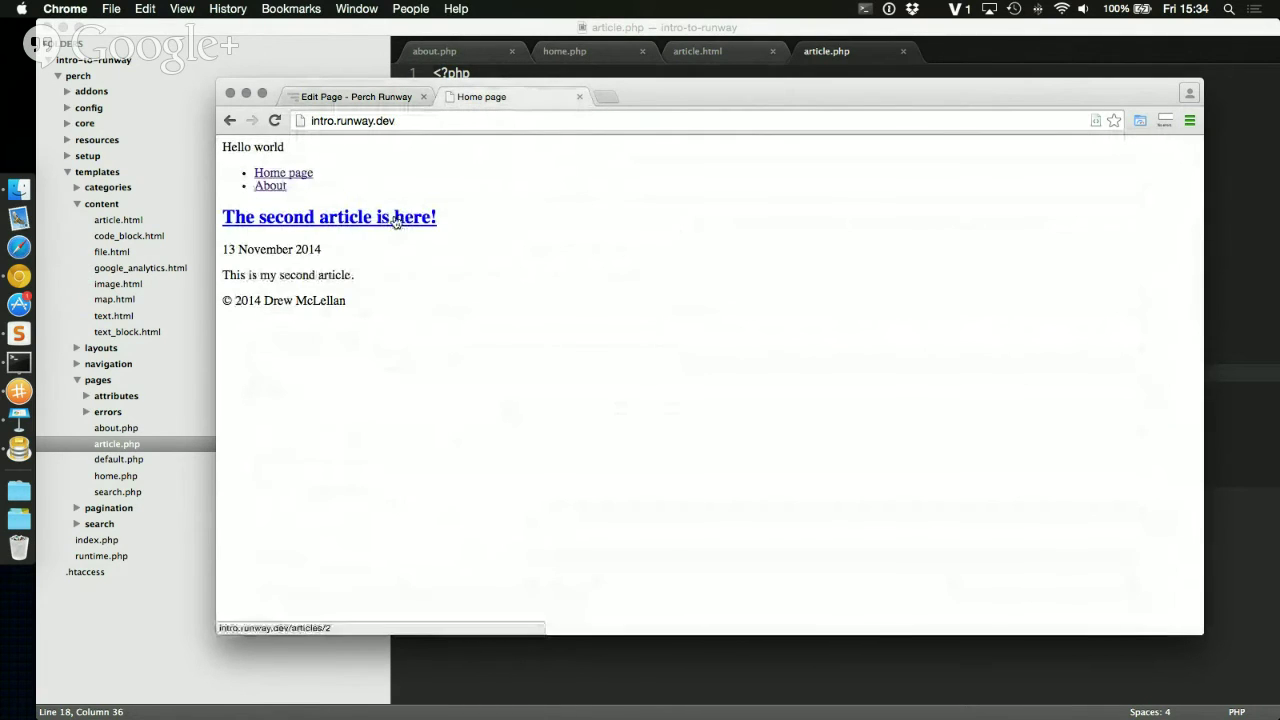
pyautogui.click(360, 97)
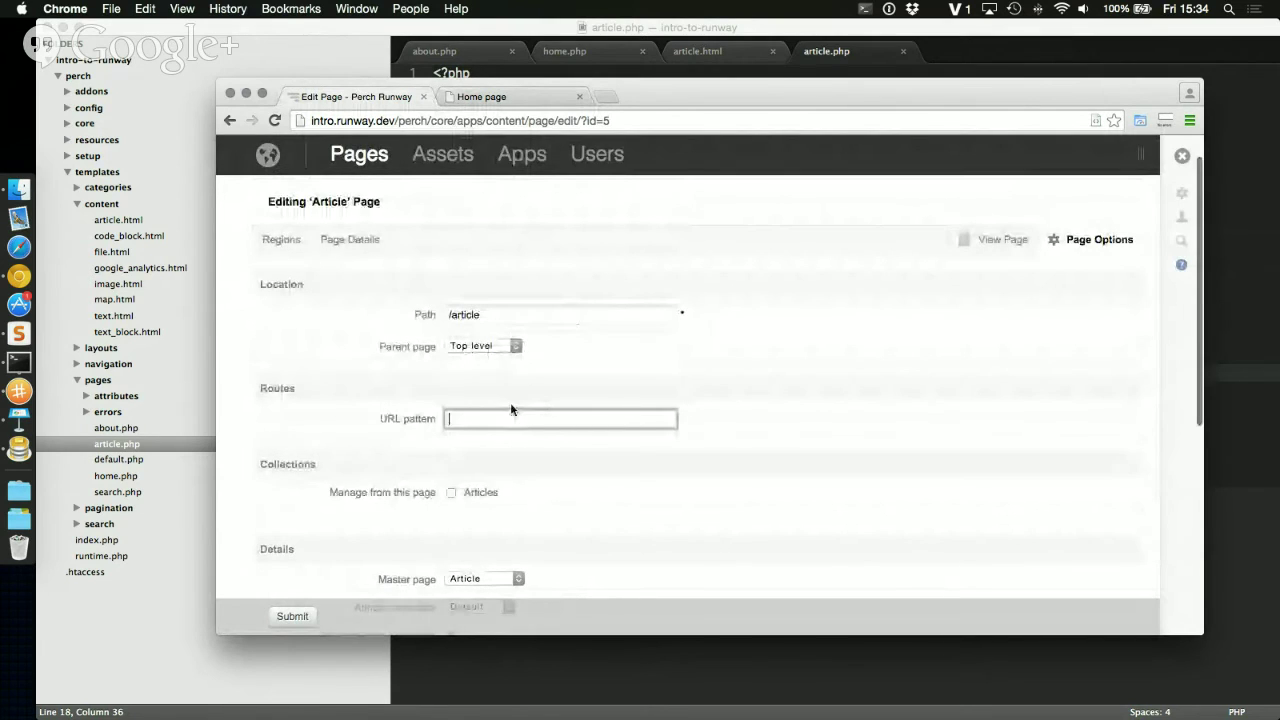
pyautogui.write('article')
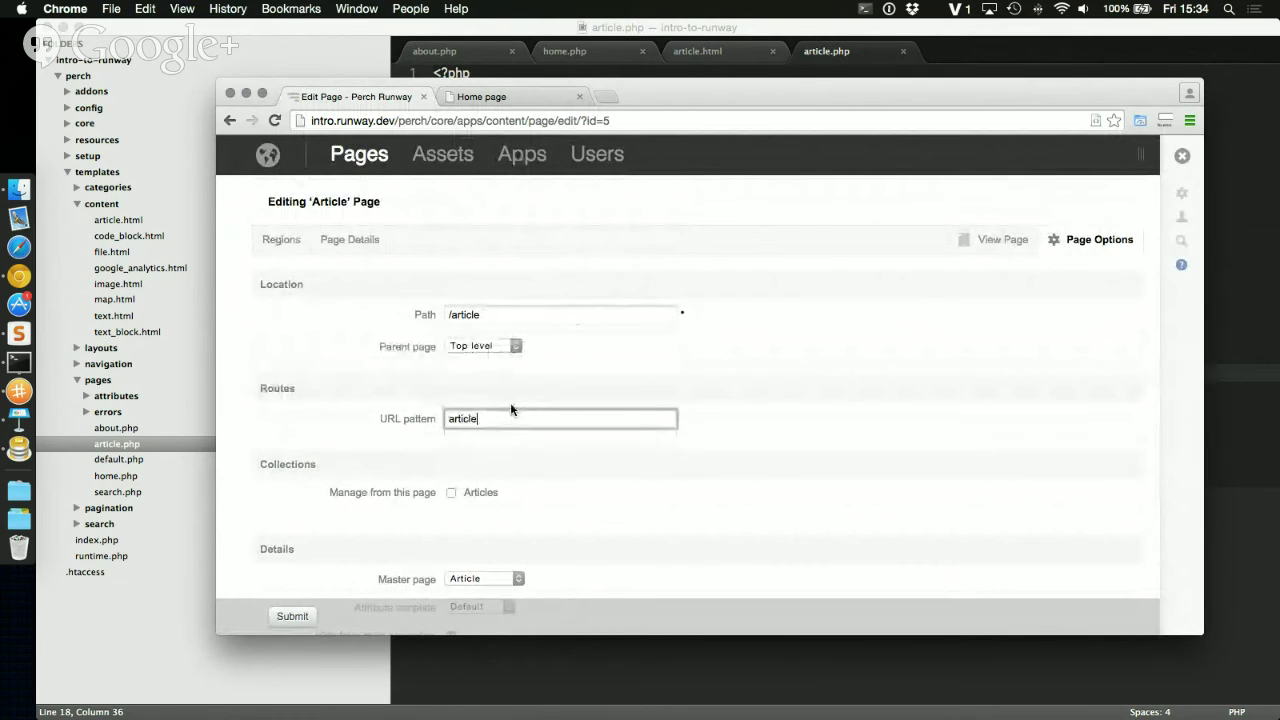
pyautogui.write('s/[i:id')
pyautogui.click(303, 619)
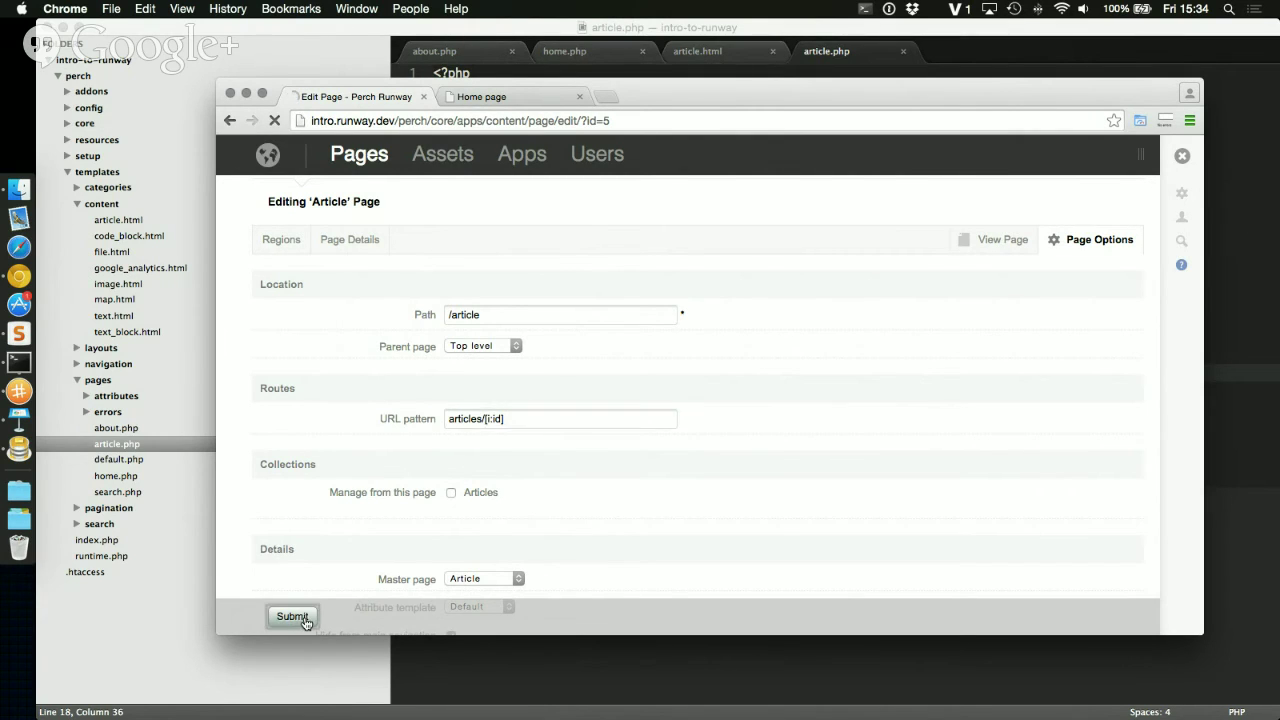
# Open the second article from the home page heading, then change the address to articles/1.
pyautogui.click(514, 97)
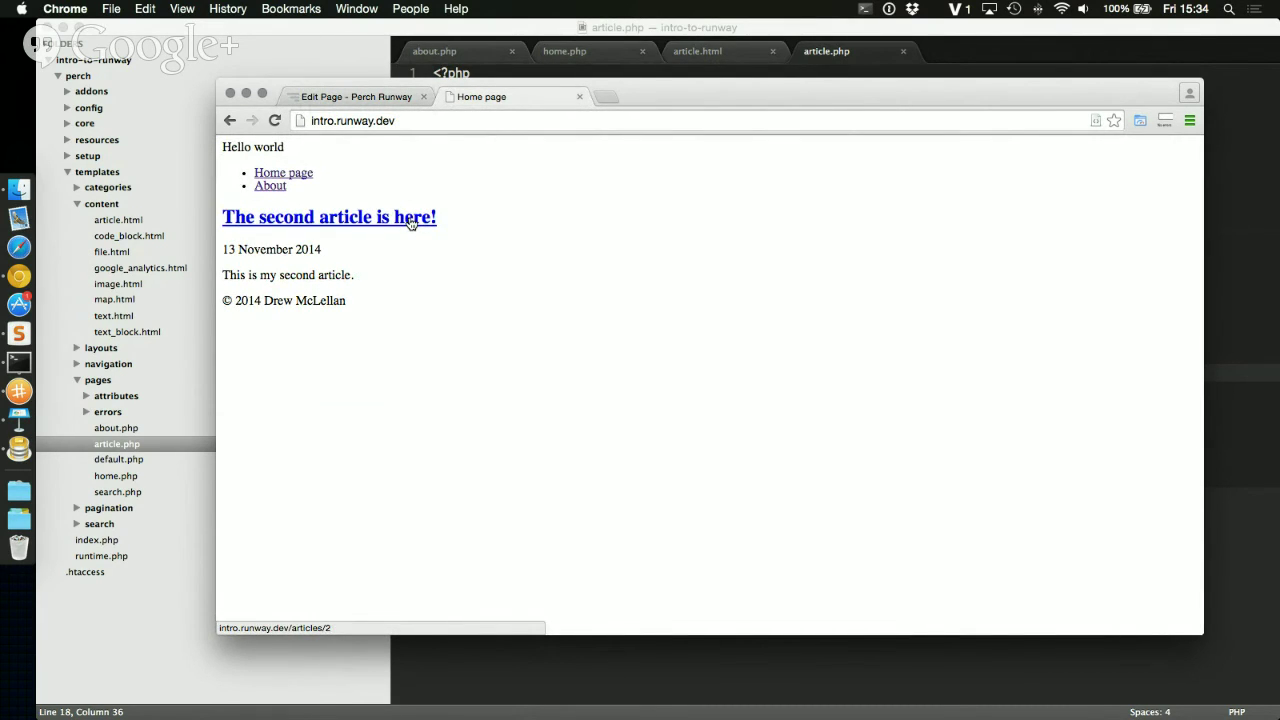
pyautogui.click(343, 218)
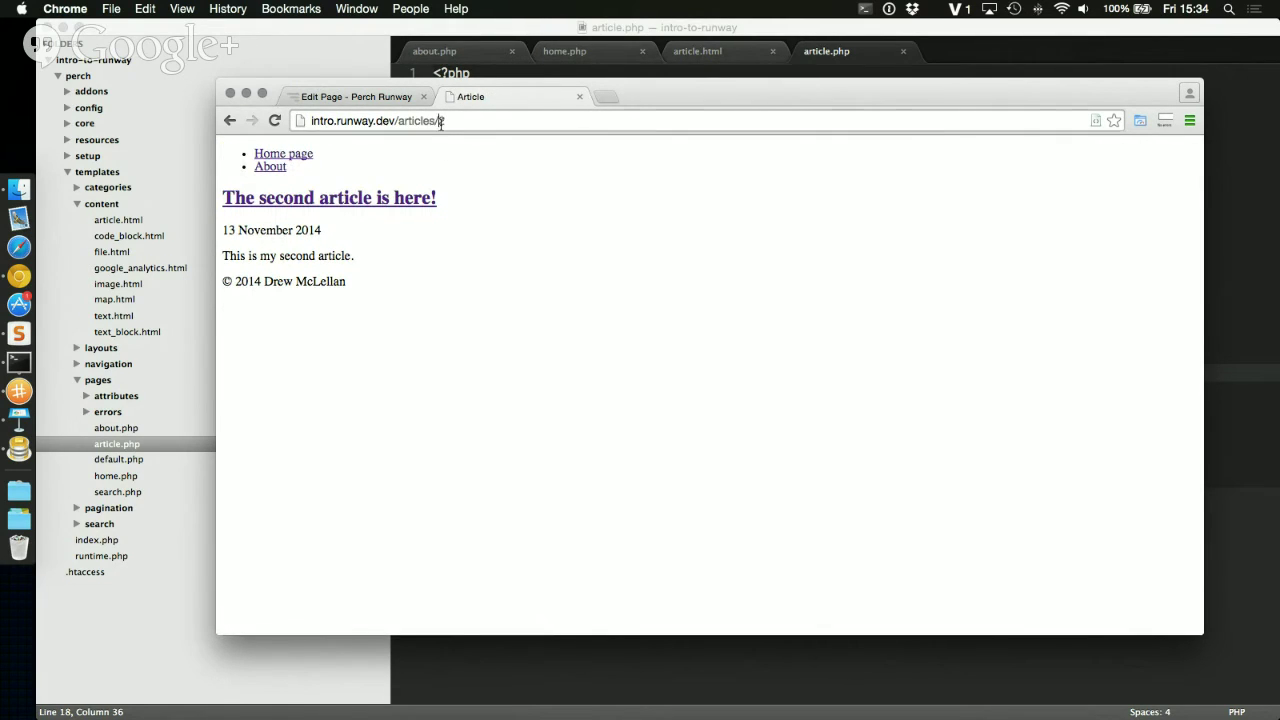
pyautogui.moveTo(438, 120); pyautogui.dragTo(454, 124)
pyautogui.write('1')
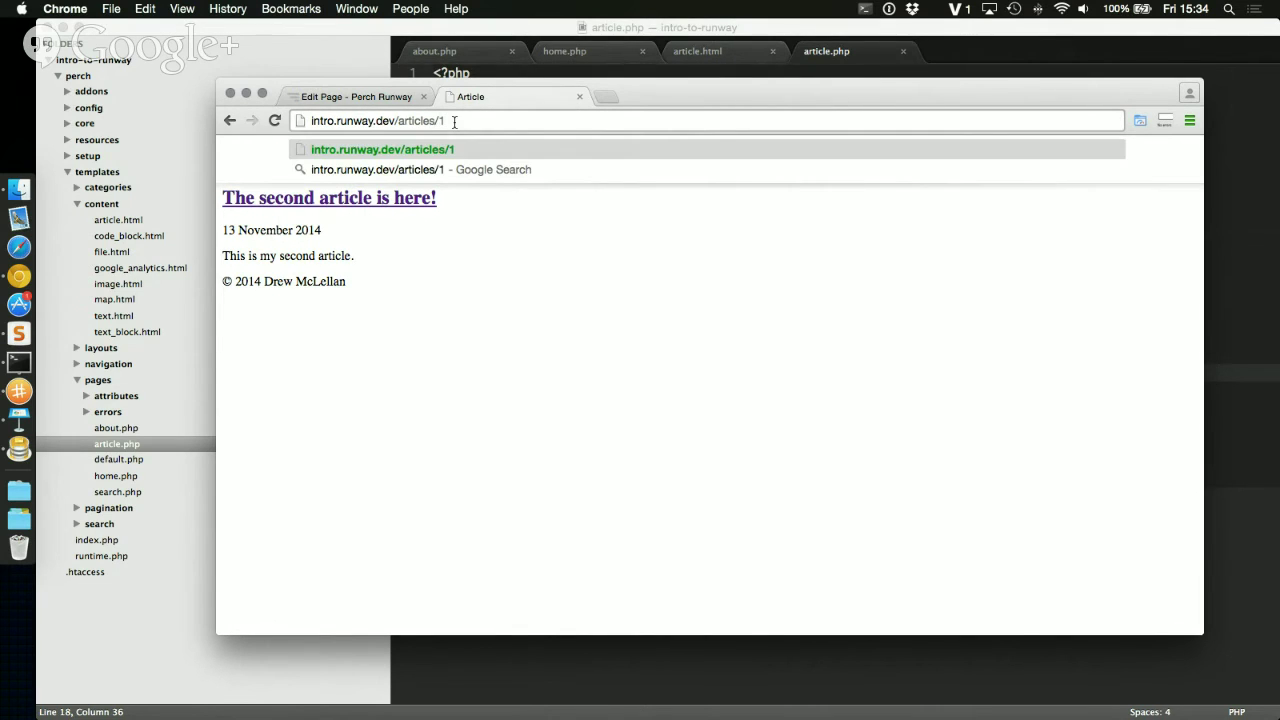
pyautogui.press('Return')
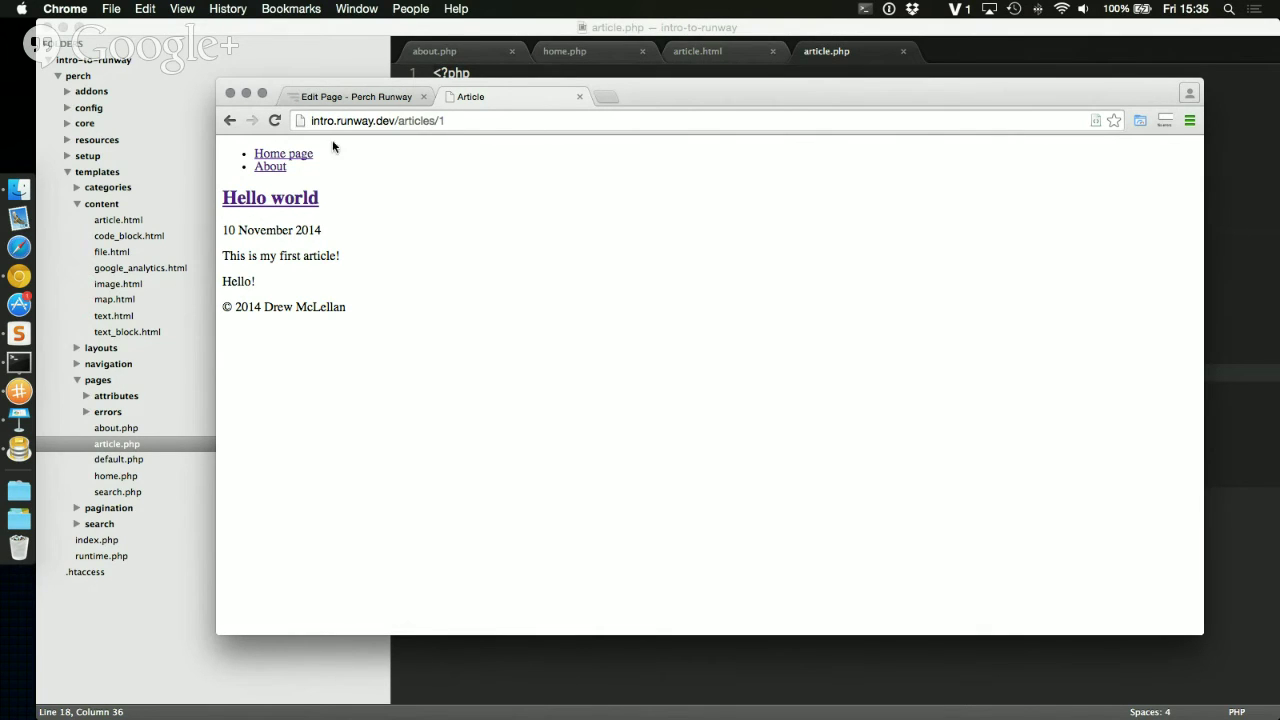
# Resubmit the Article page options with the URL pattern articles/[i:id] unchanged.
pyautogui.click(343, 103)
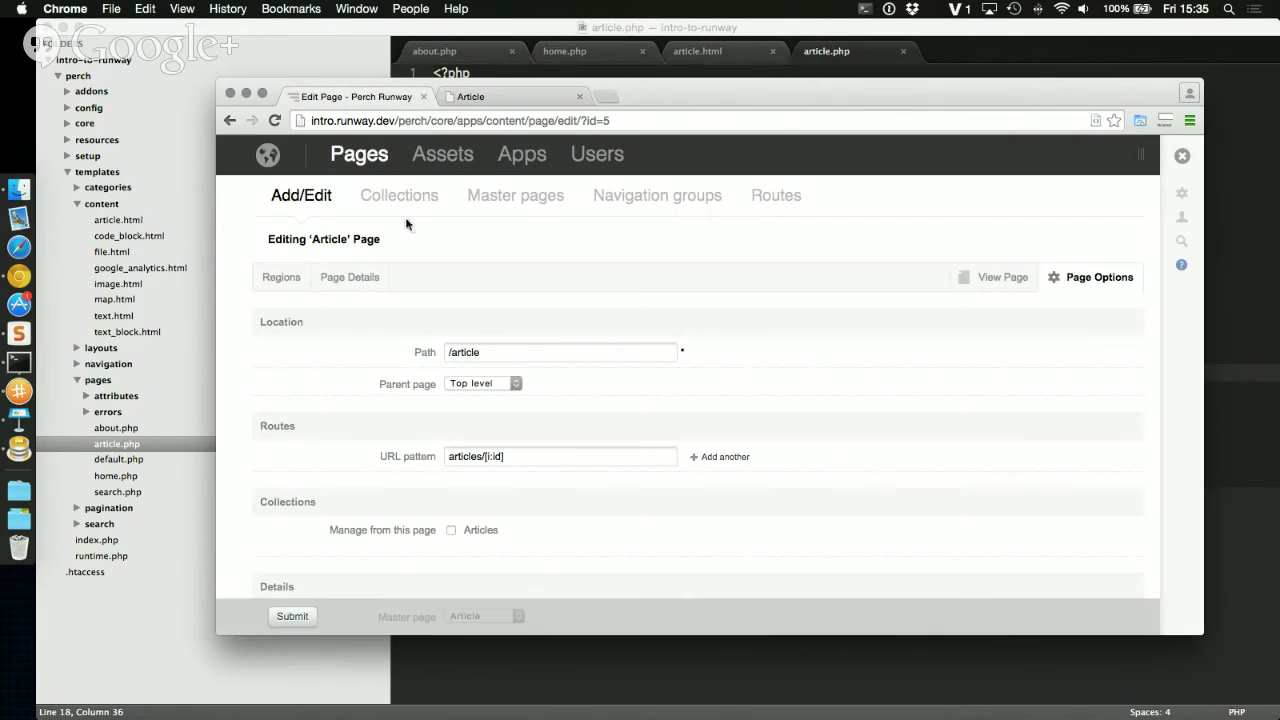
pyautogui.click(521, 461)
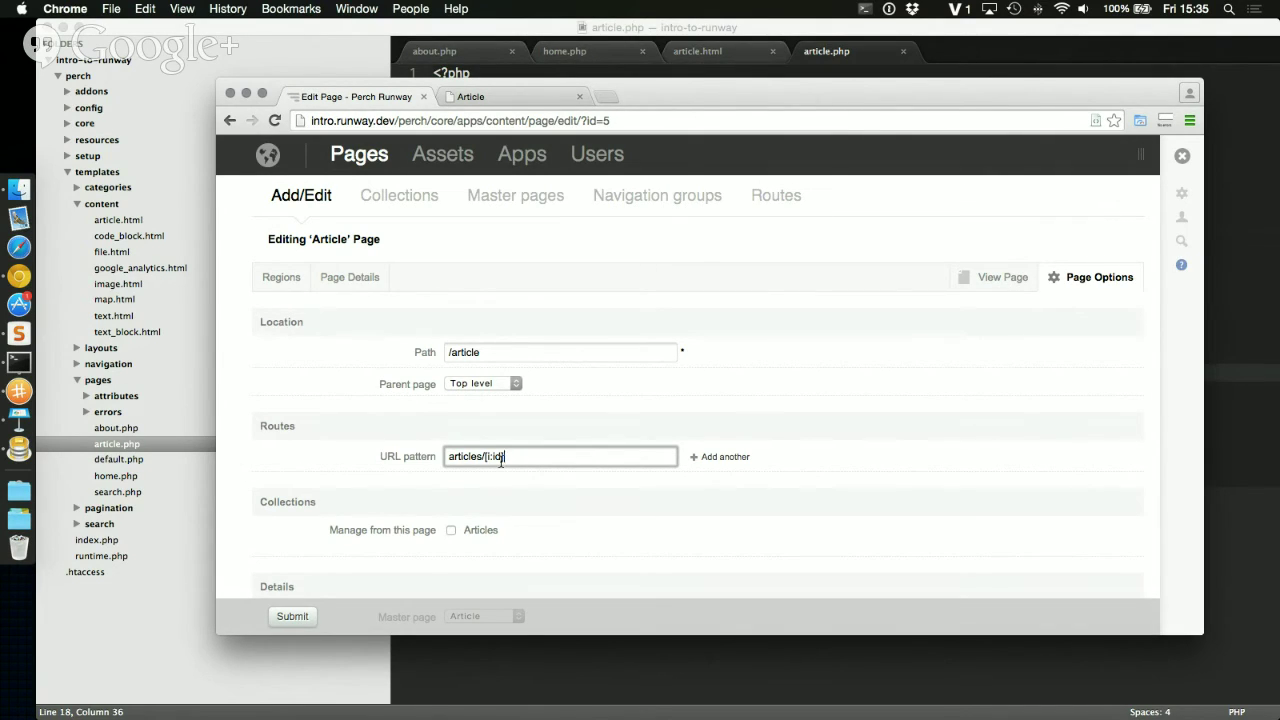
pyautogui.hotkey('shift', 'Left')
pyautogui.hotkey('shift', 'Left')
pyautogui.hotkey('shift', 'Left')
pyautogui.hotkey('shift', 'Left')
pyautogui.hotkey('shift', 'Left')
pyautogui.hotkey('shift', 'Left')
pyautogui.press('Right')
pyautogui.click(276, 614)
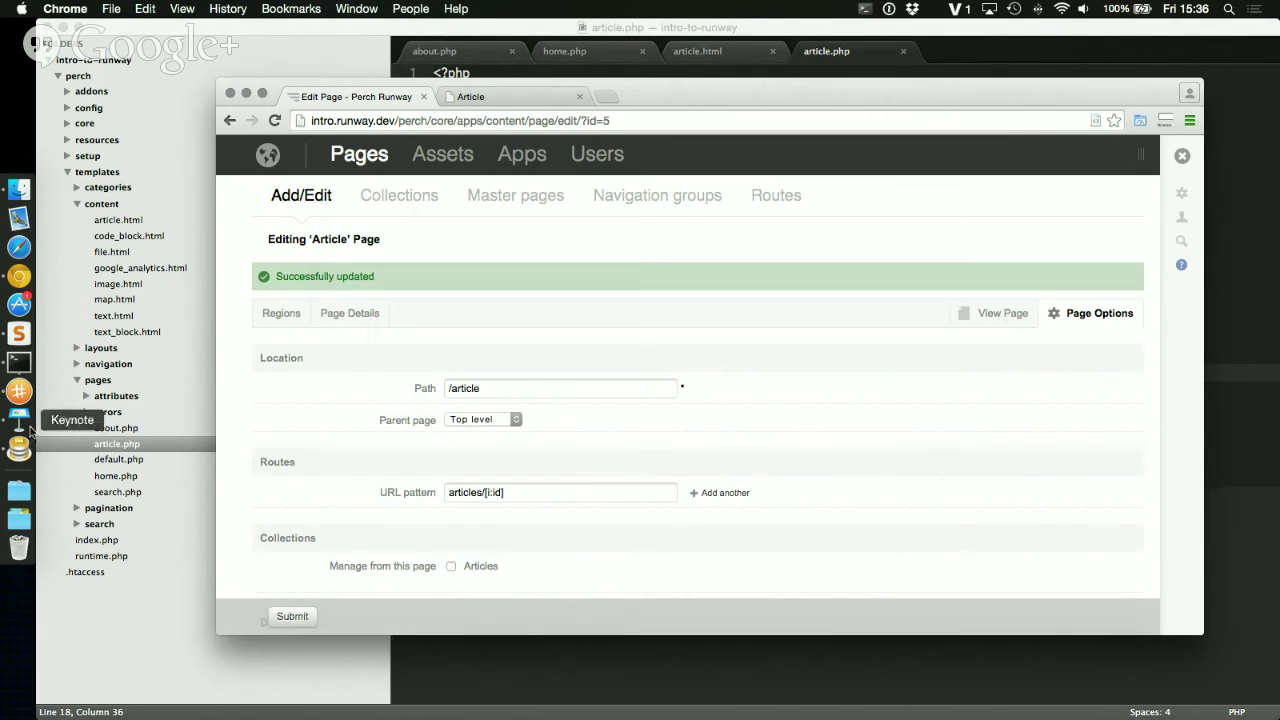
# Play the Keynote slideshow and advance from Collections to the Cloud storage slide.
pyautogui.click(29, 426)
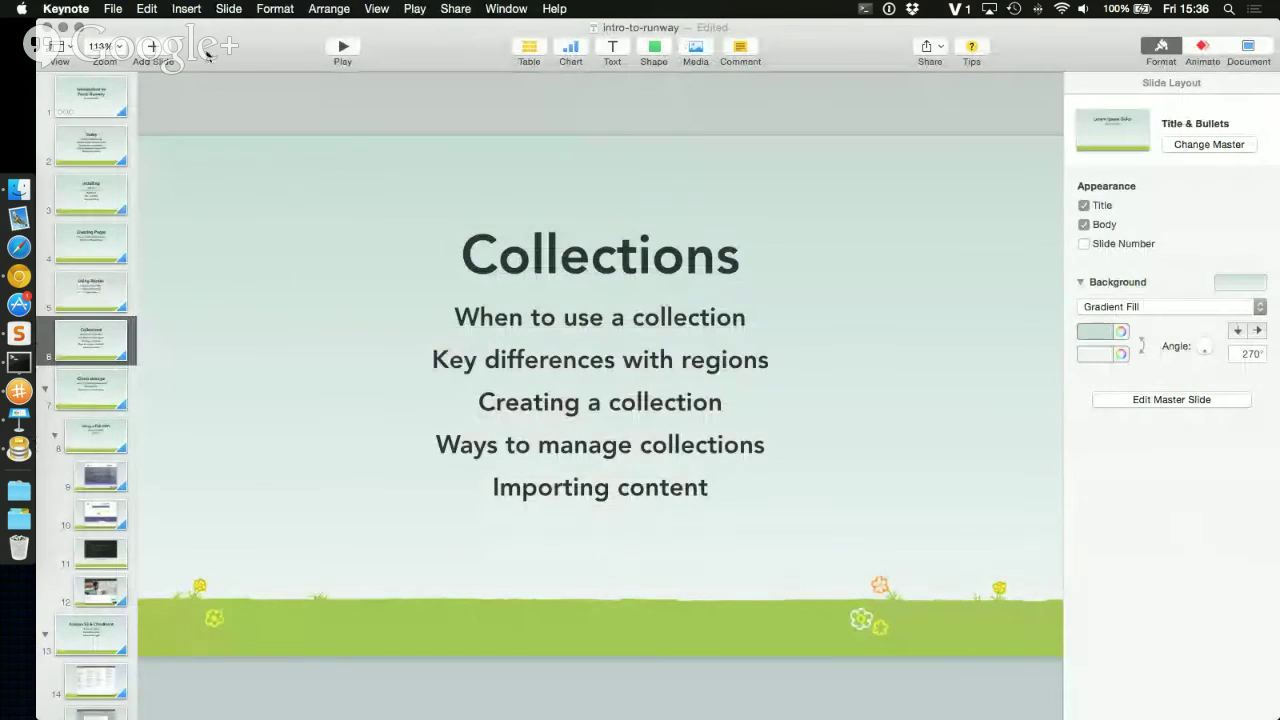
pyautogui.click(342, 50)
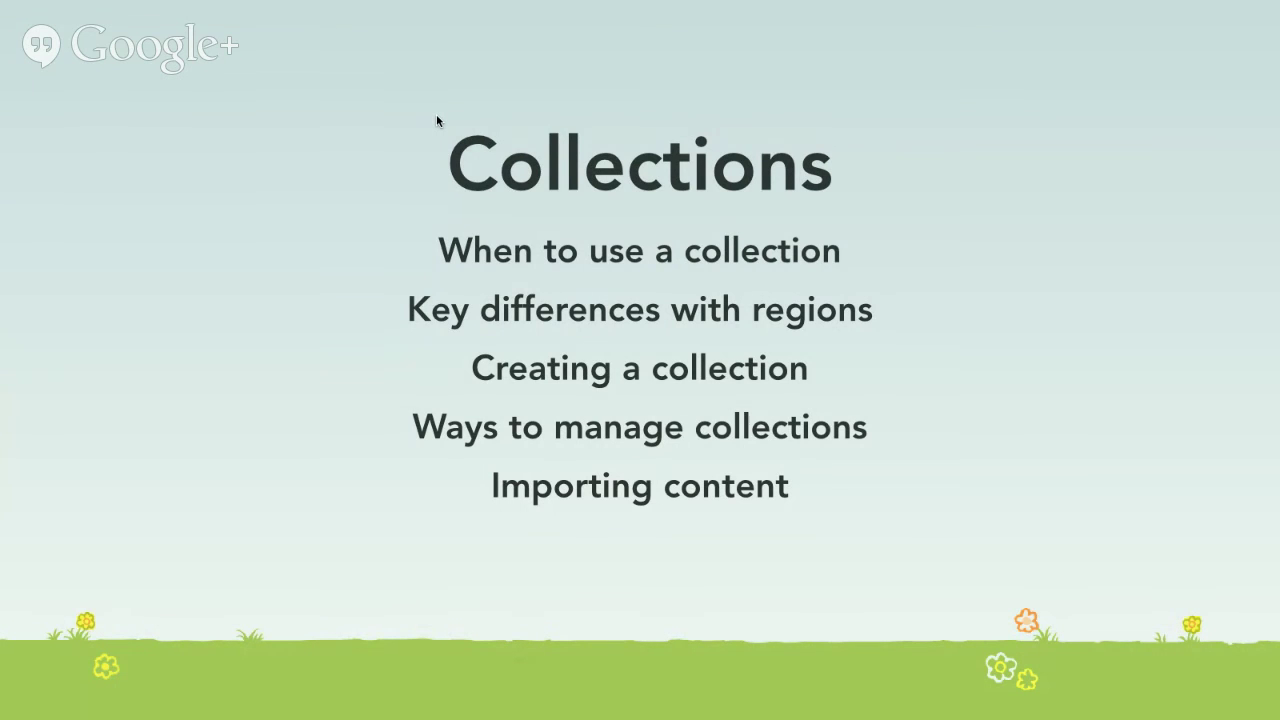
pyautogui.press('Right')
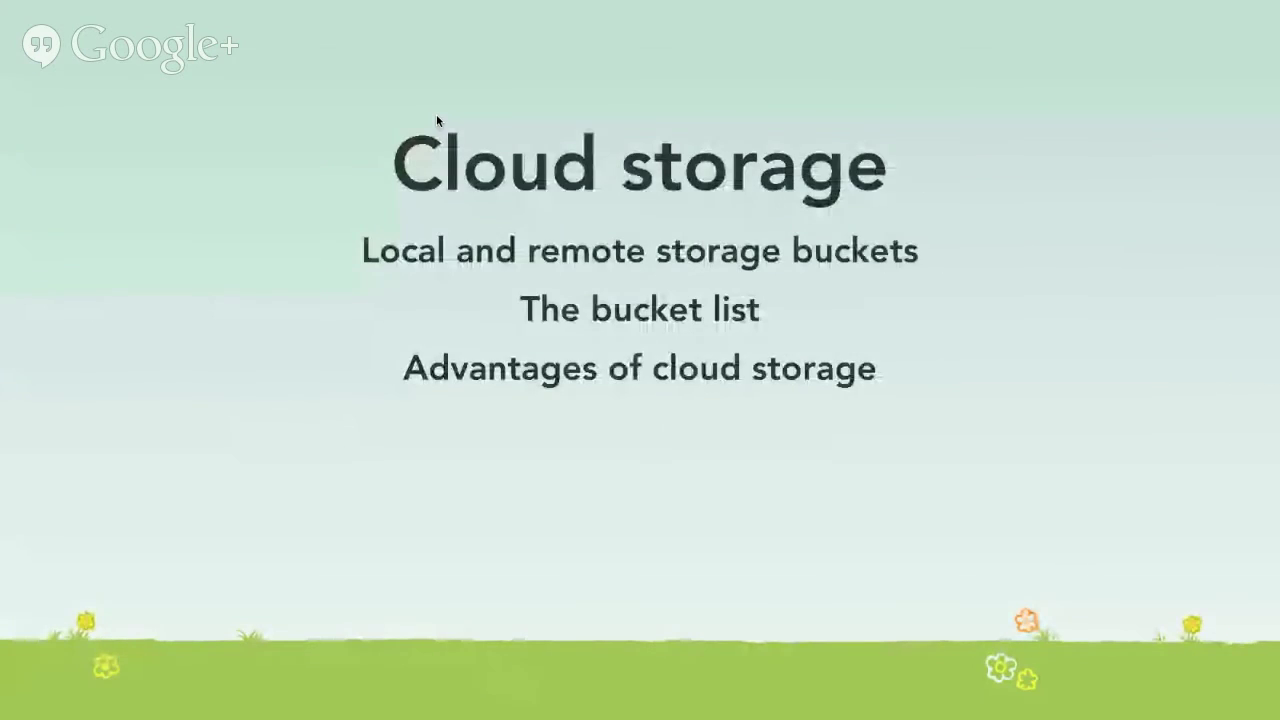
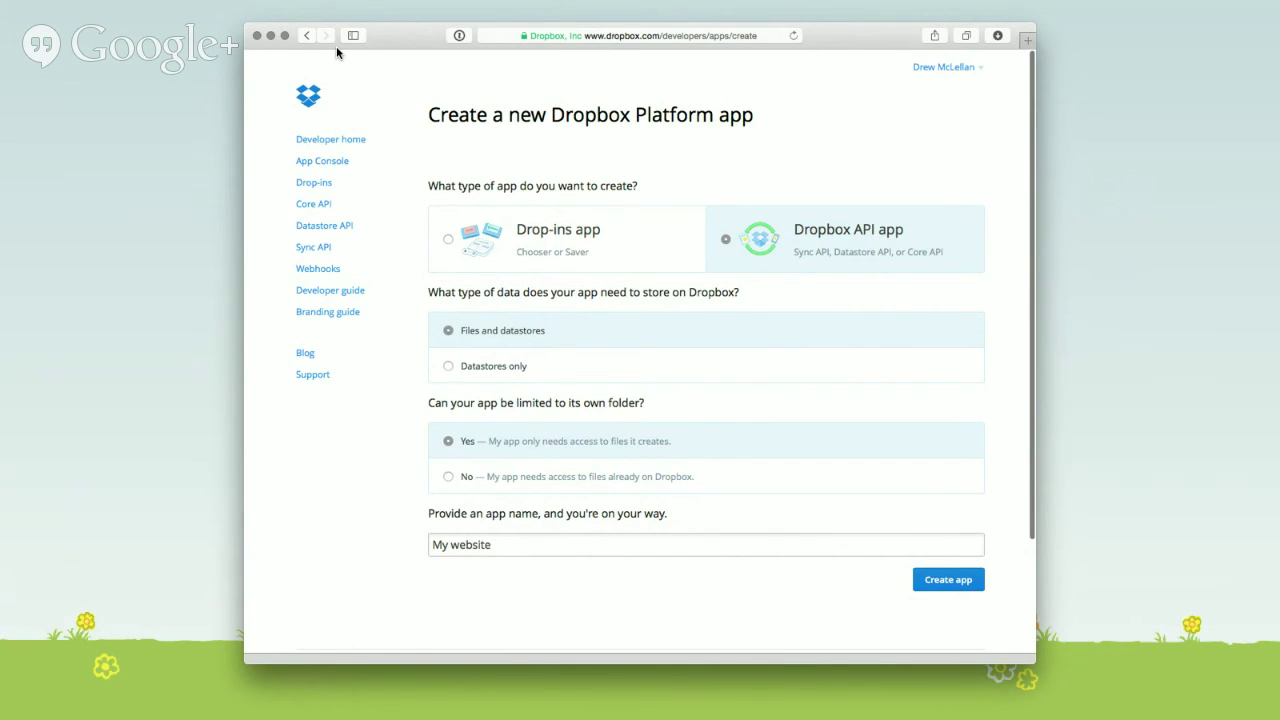
# Advance through the runway.php and buckets.php Dropbox slides, then exit the slideshow.
pyautogui.press('Right')
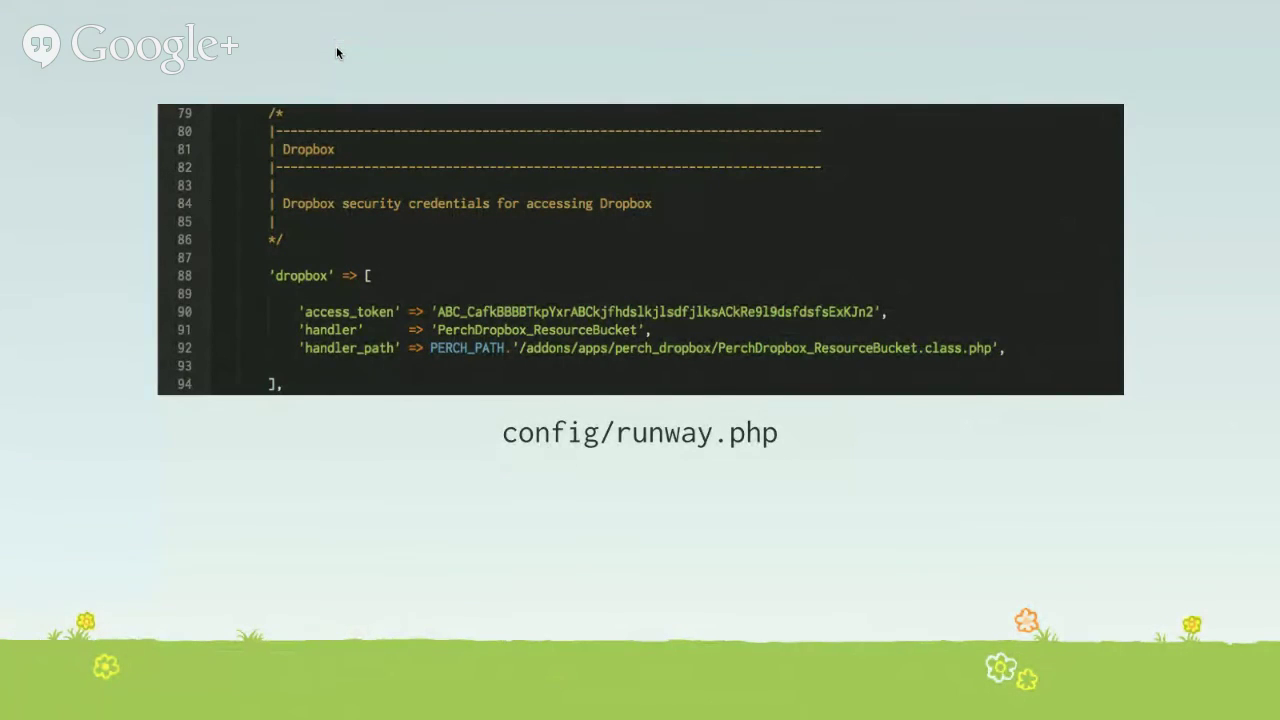
pyautogui.press('Right')
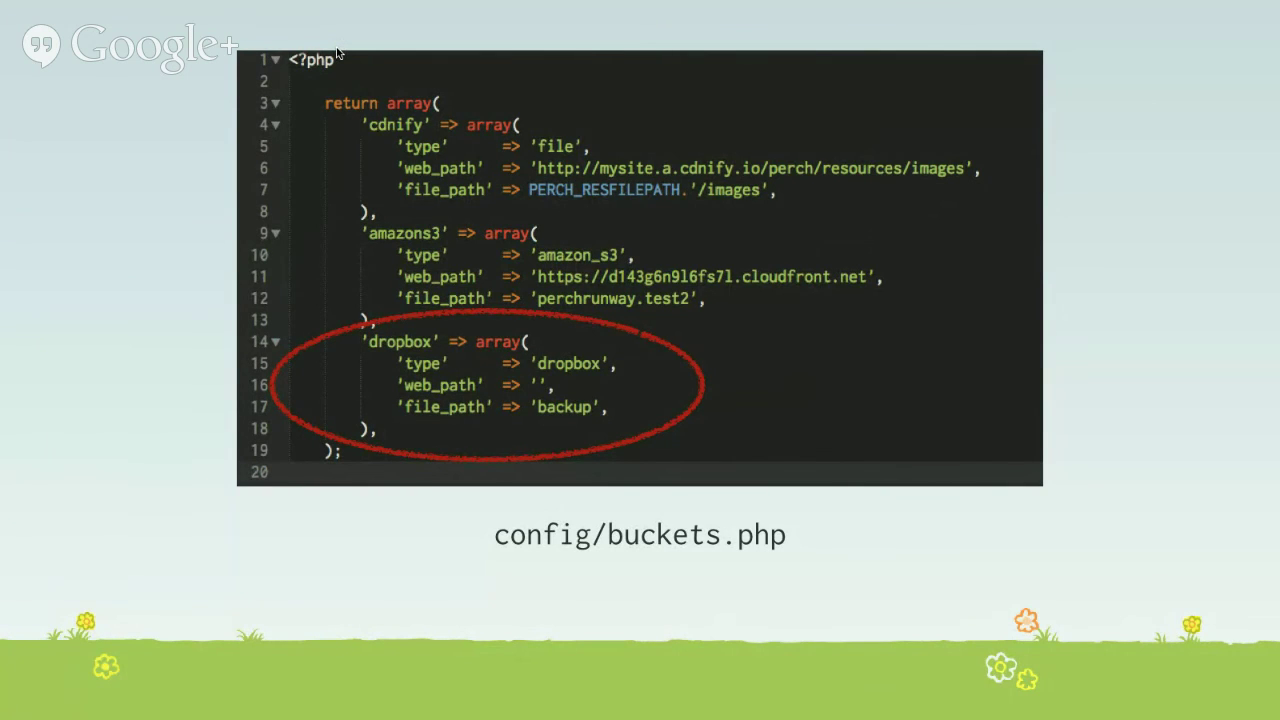
pyautogui.press('Escape')
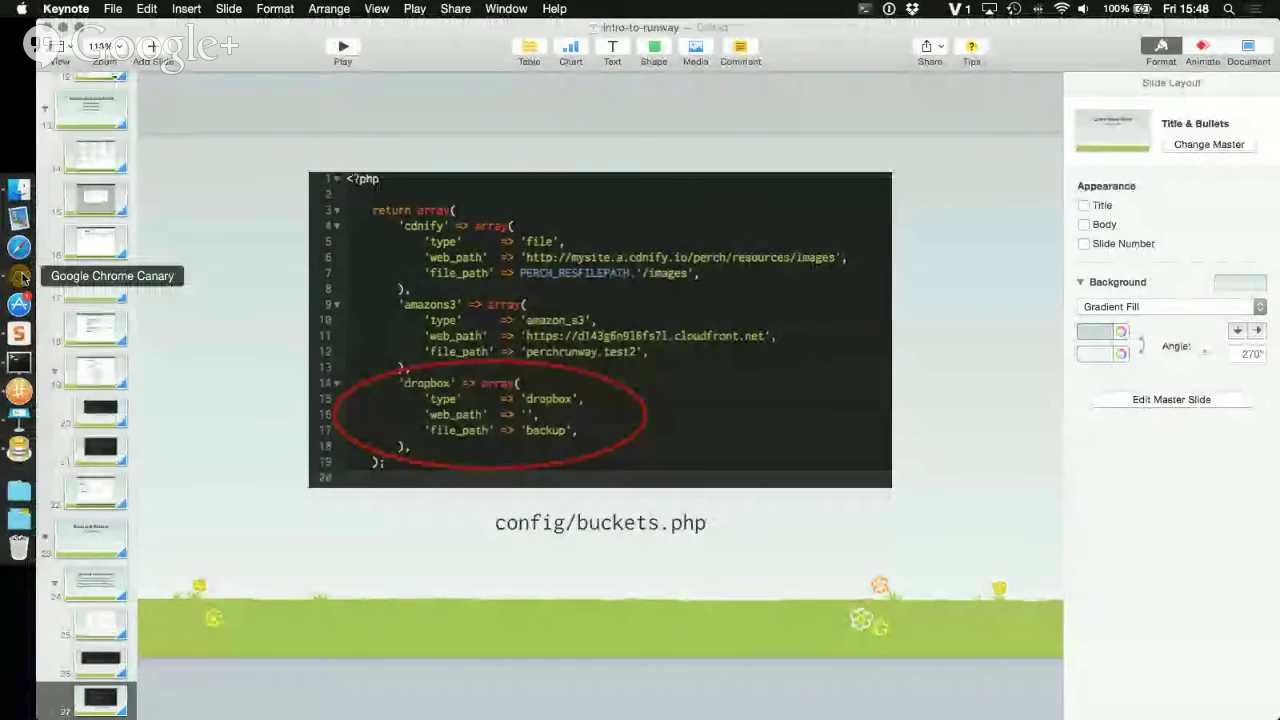
# In the Perch admin, start a new plan under Settings > Backup.
pyautogui.click(21, 277)
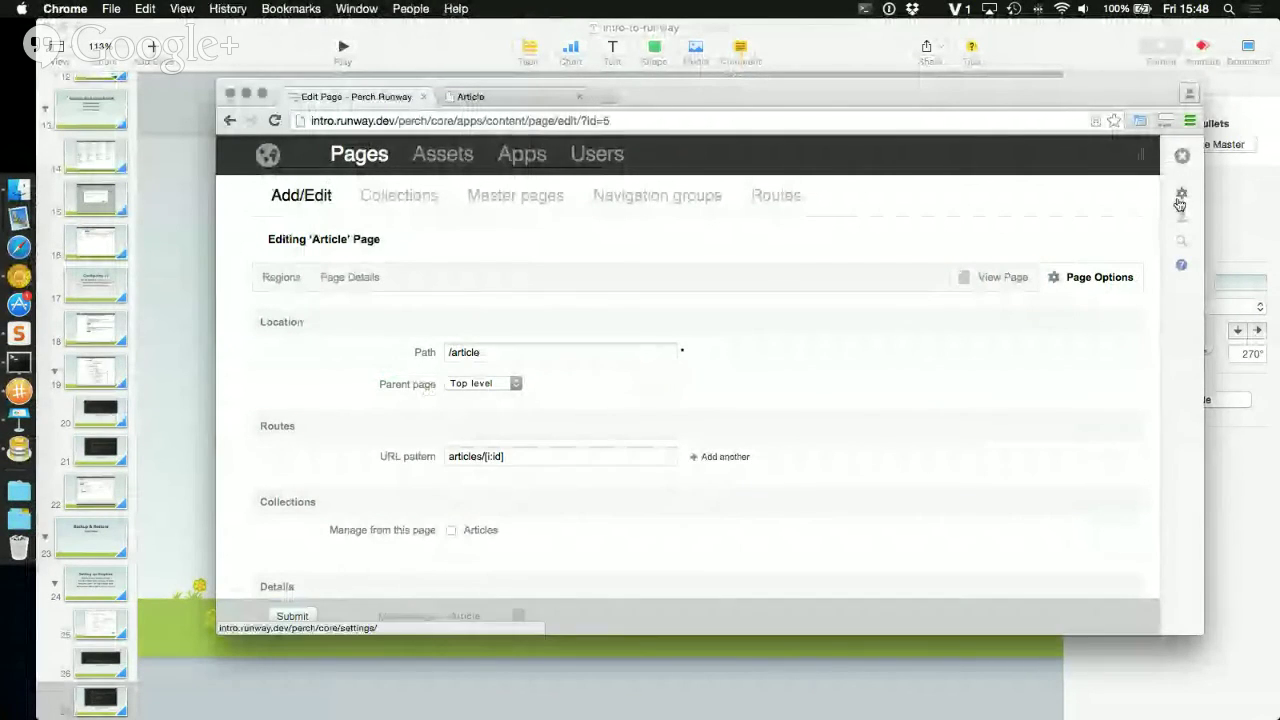
pyautogui.click(1179, 199)
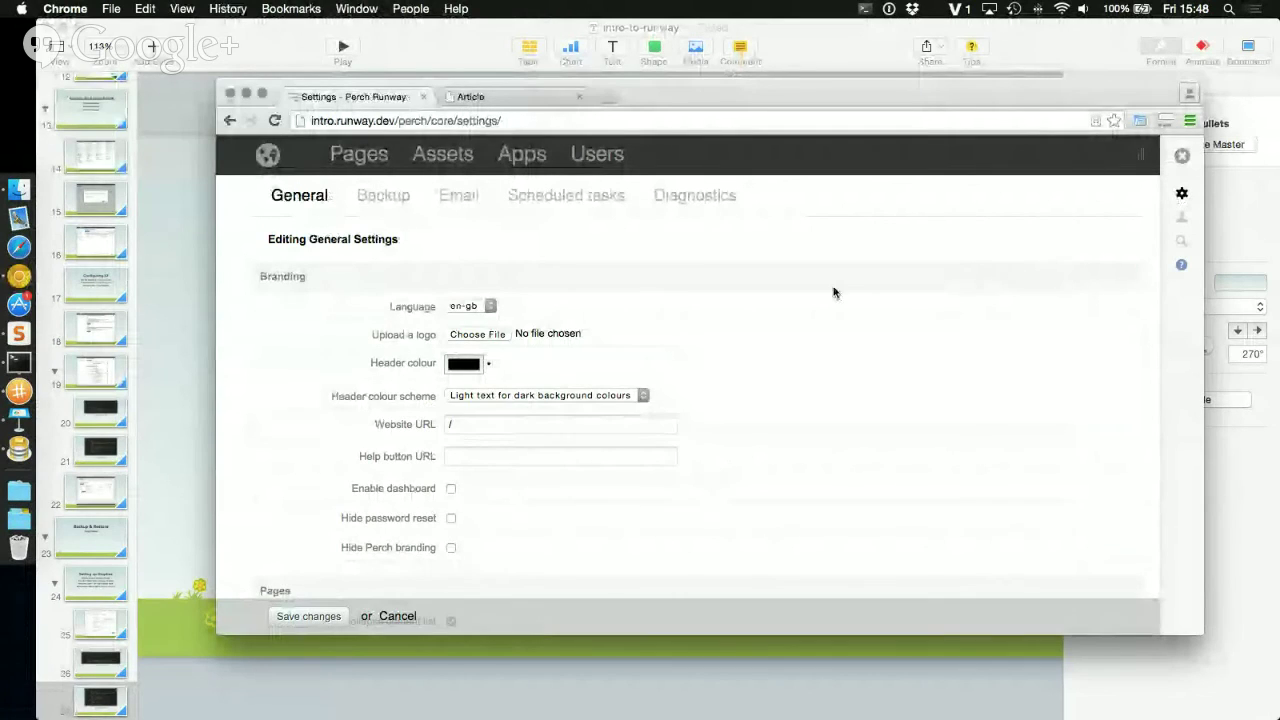
pyautogui.click(368, 198)
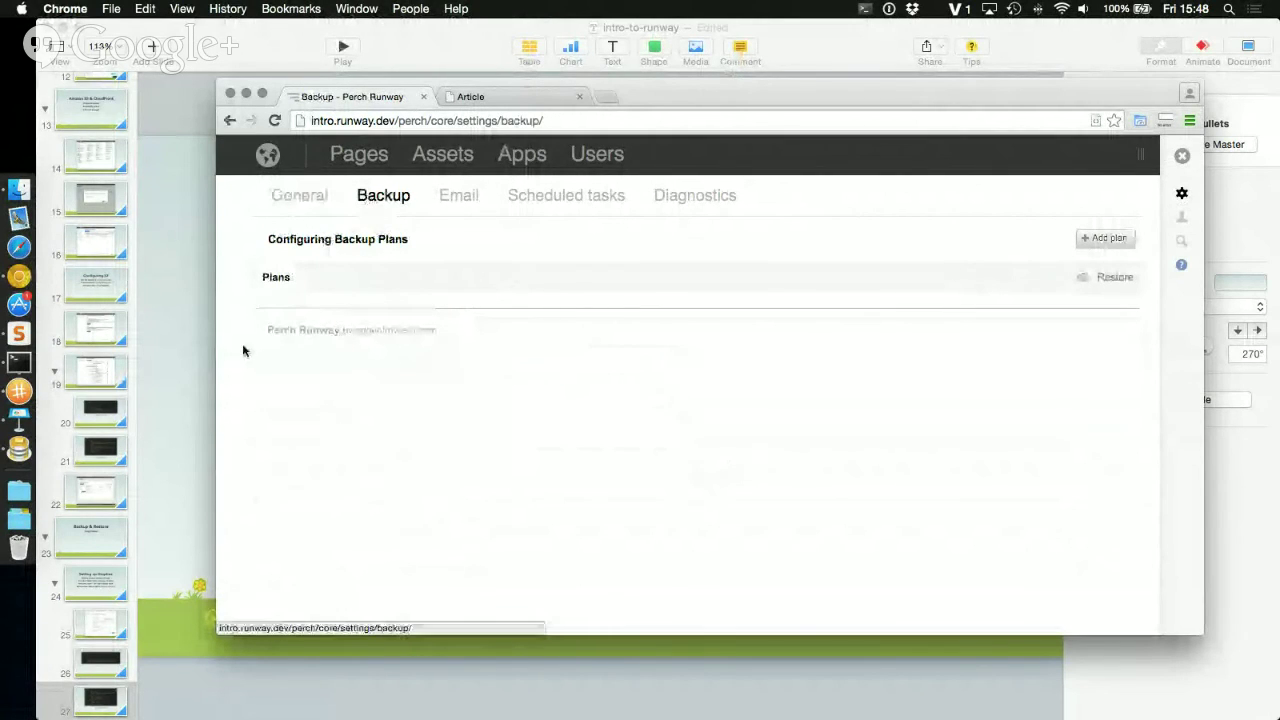
pyautogui.click(1105, 238)
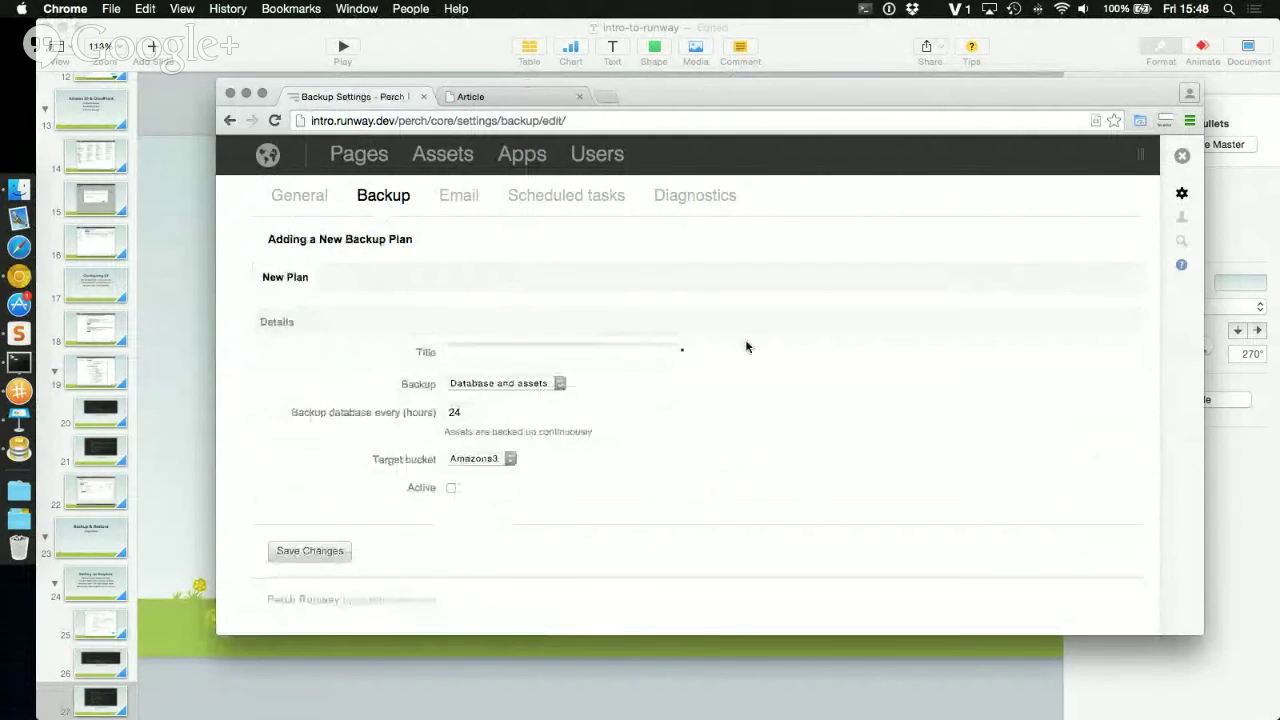
# Title the plan 'Daily', backing up database and assets every 24 hours to Dropbox.
pyautogui.click(494, 354)
pyautogui.write('Dail')
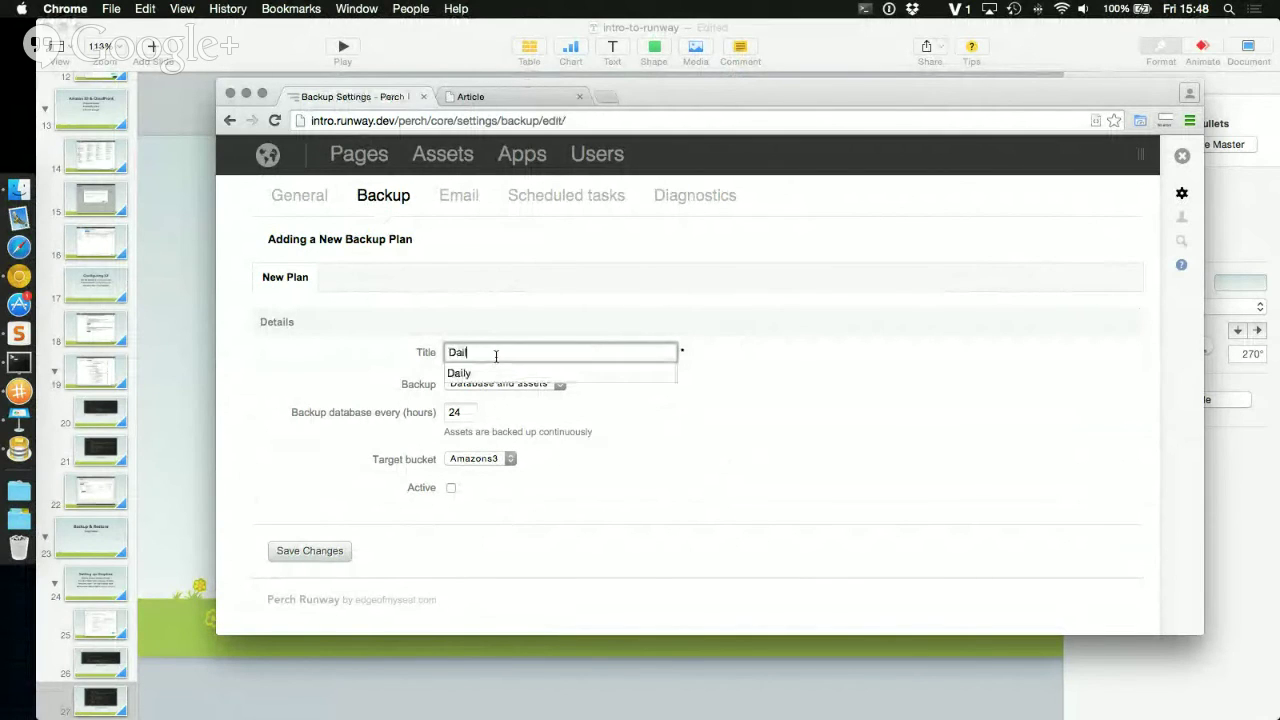
pyautogui.write('y')
pyautogui.press('Tab')
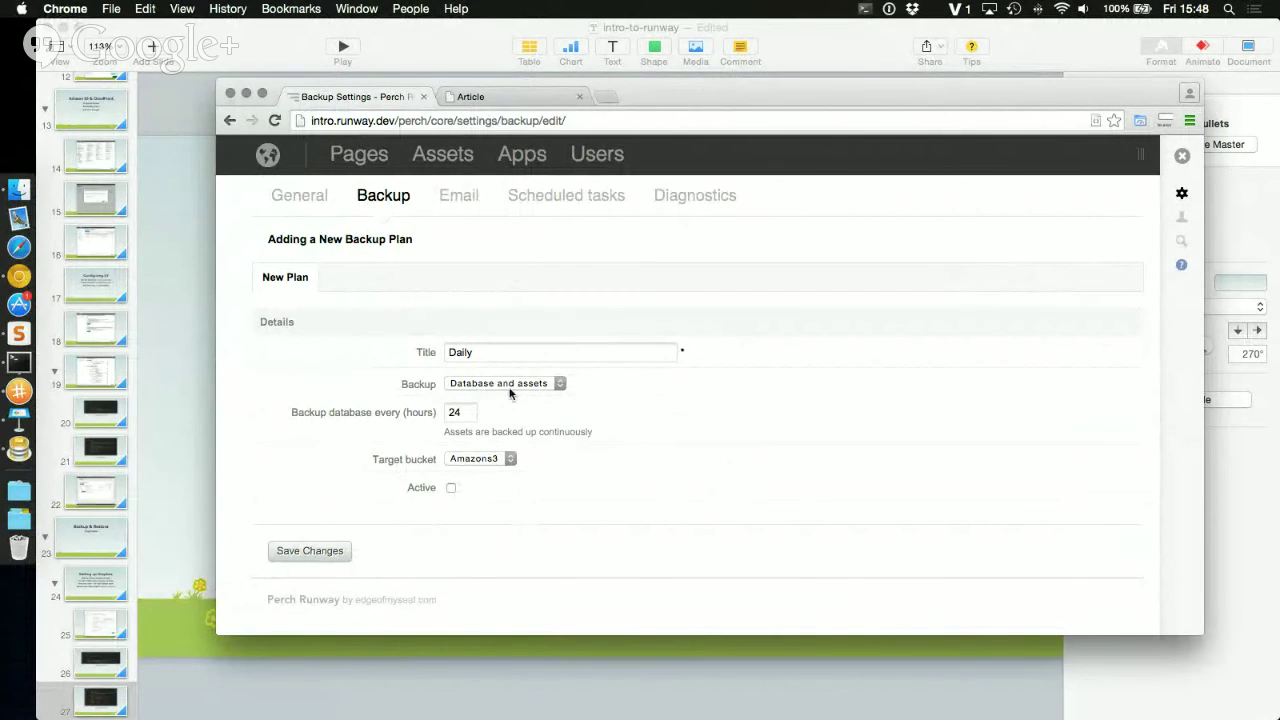
pyautogui.click(509, 388)
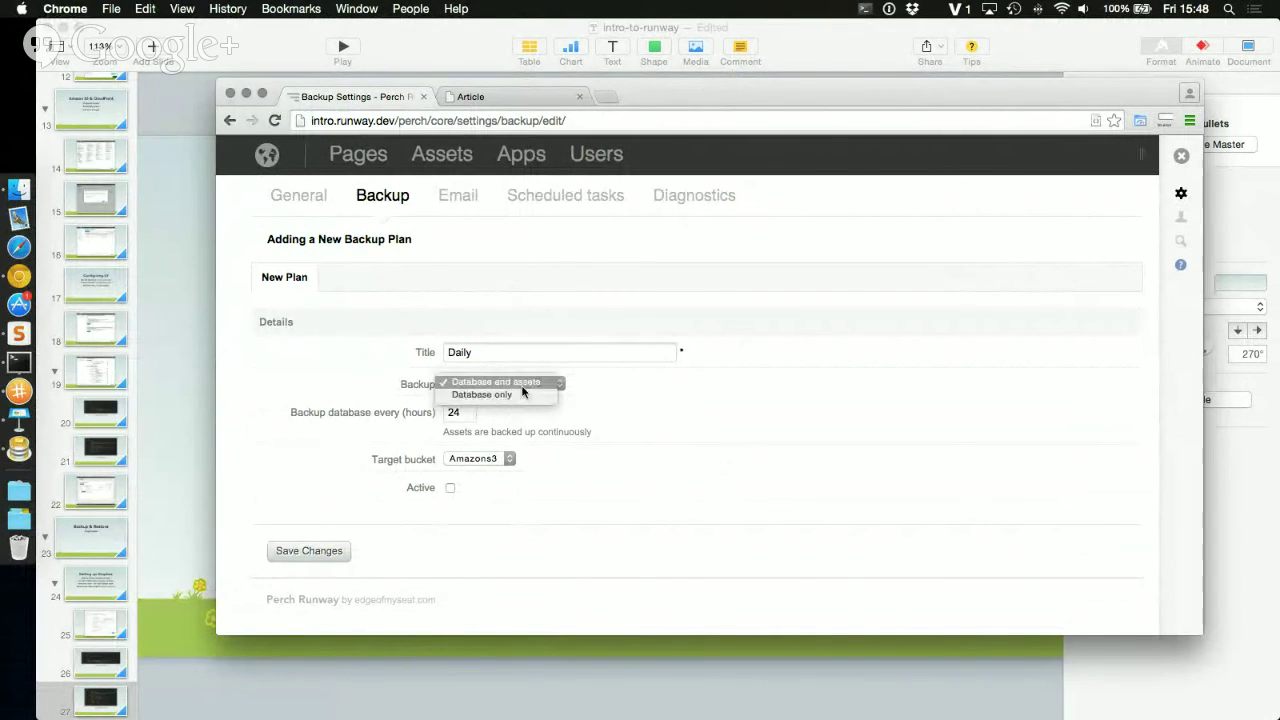
pyautogui.click(590, 388)
pyautogui.click(462, 412)
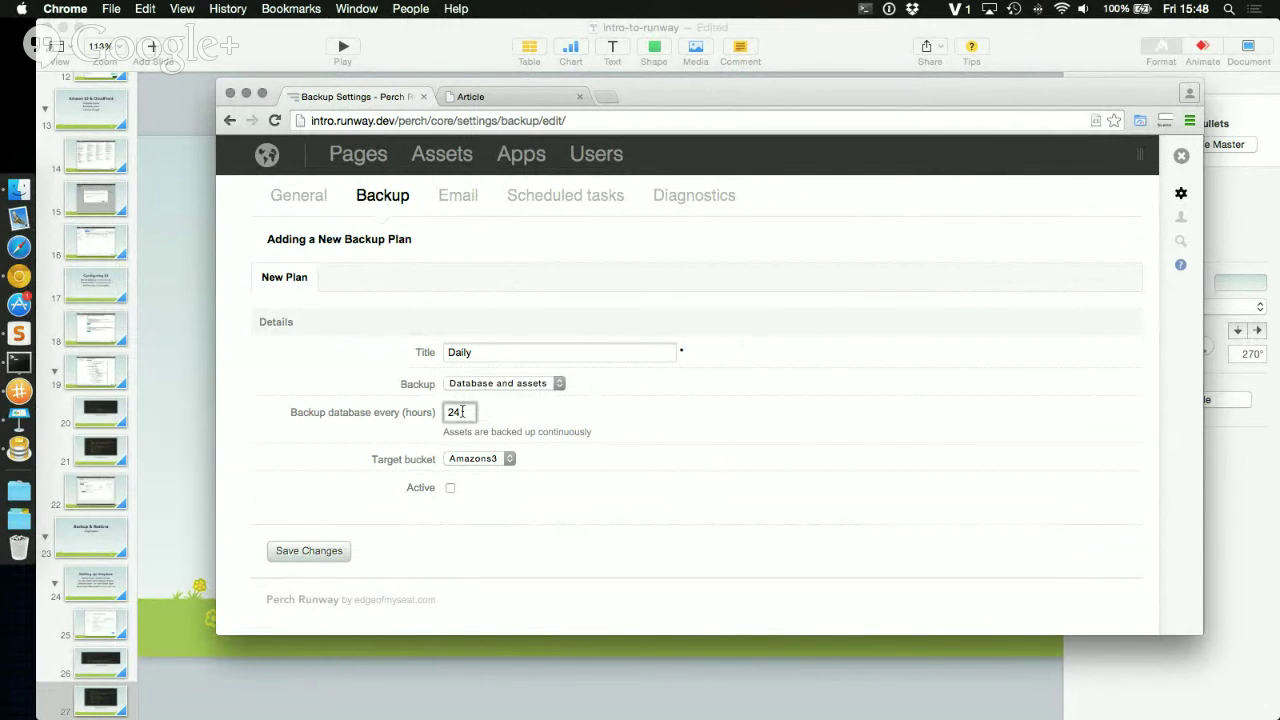
pyautogui.click(509, 461)
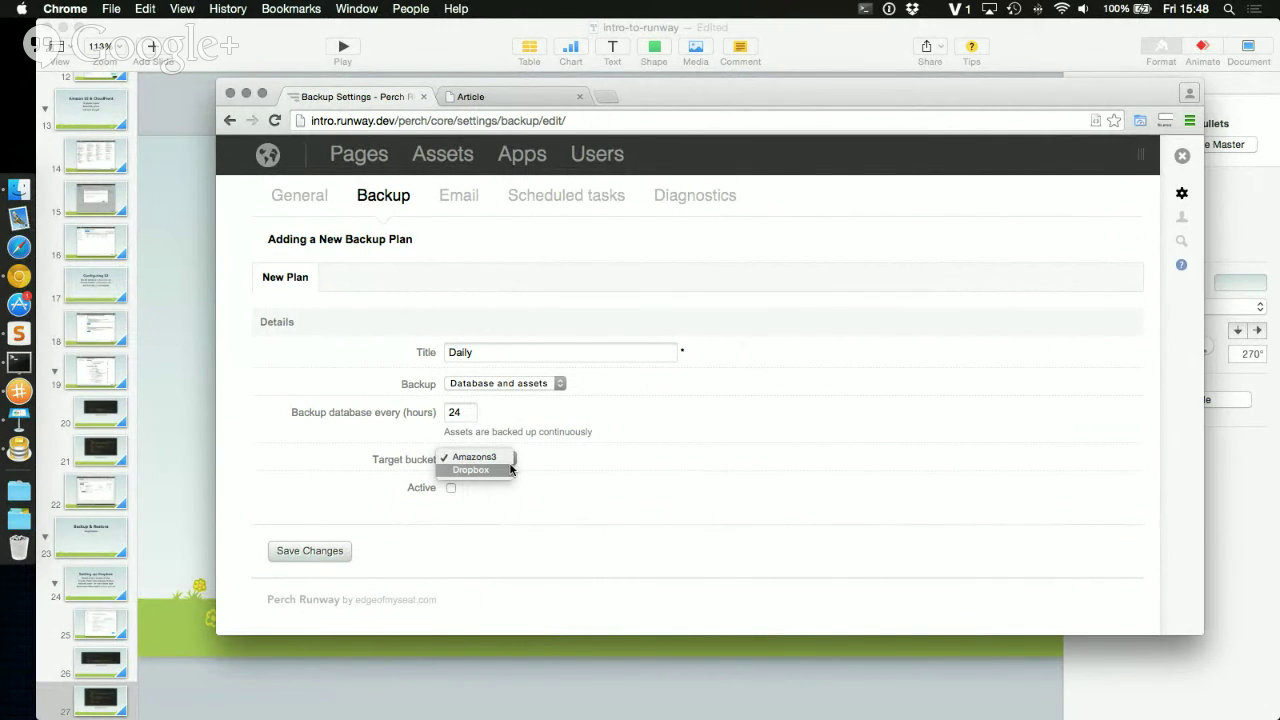
pyautogui.click(458, 470)
pyautogui.click(508, 458)
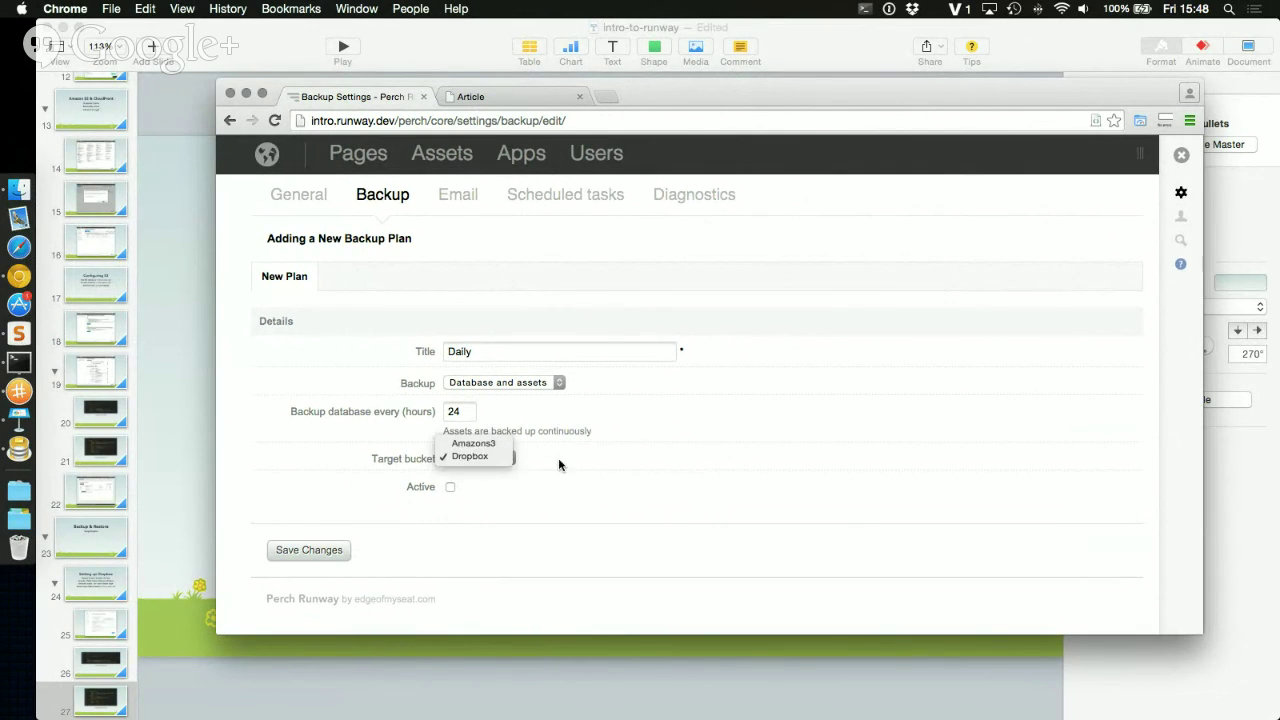
pyautogui.click(559, 464)
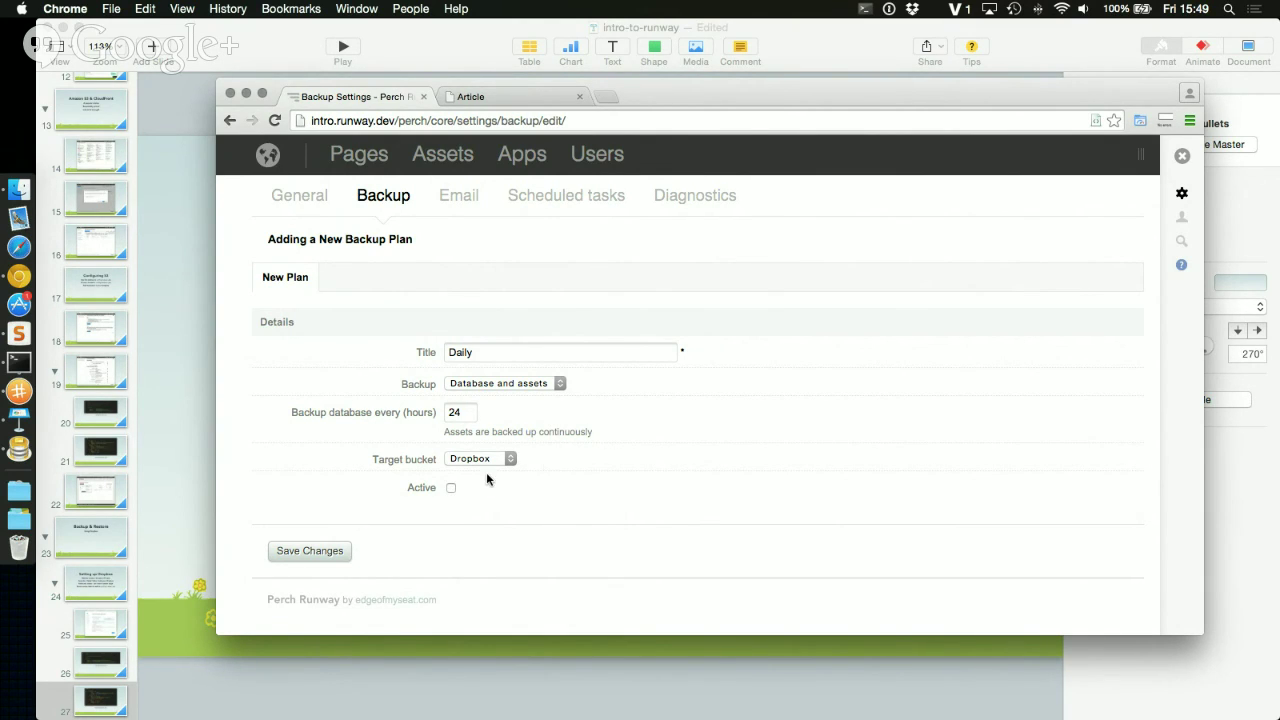
# Save the Daily plan, run Backup now from it, and return to the plans list.
pyautogui.click(337, 550)
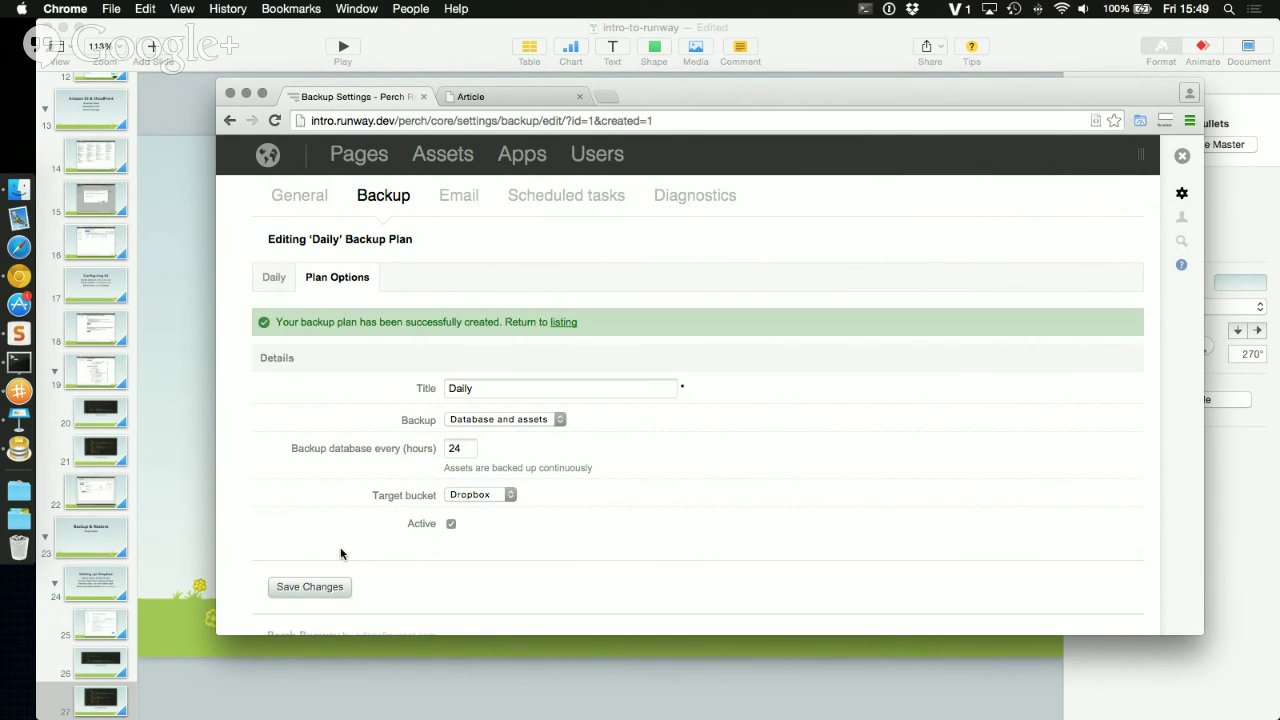
pyautogui.click(275, 285)
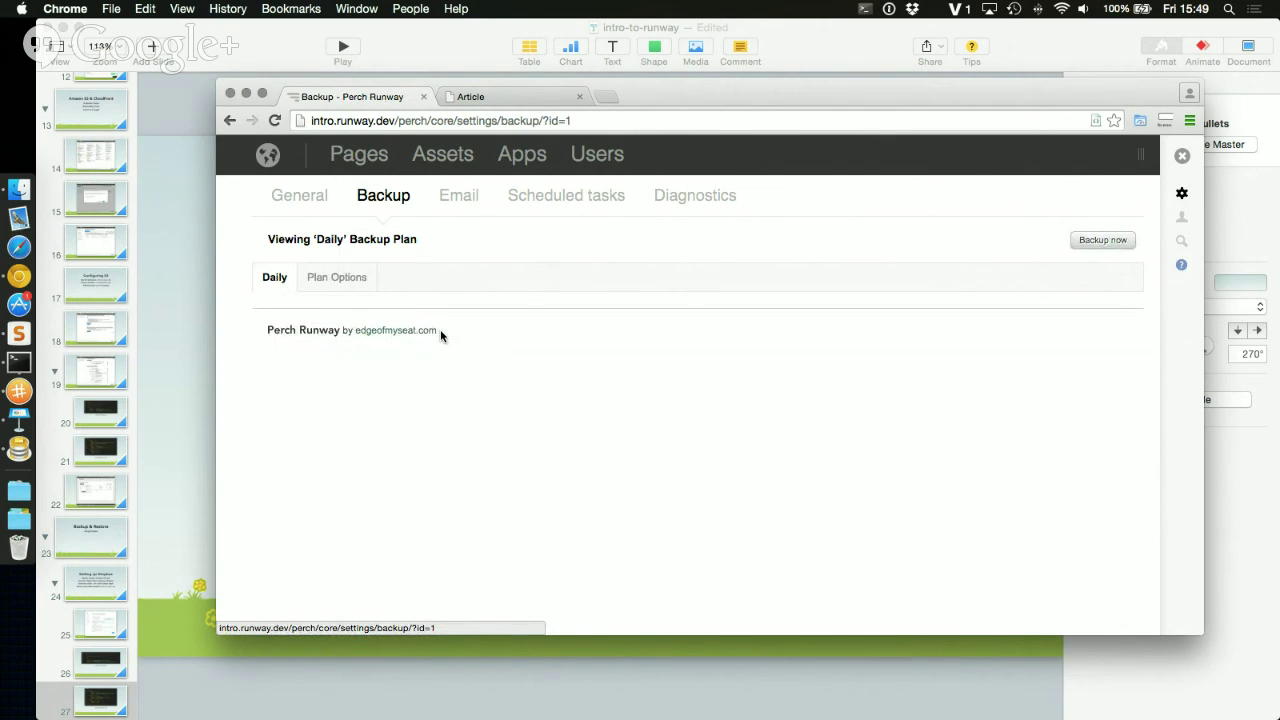
pyautogui.click(1096, 240)
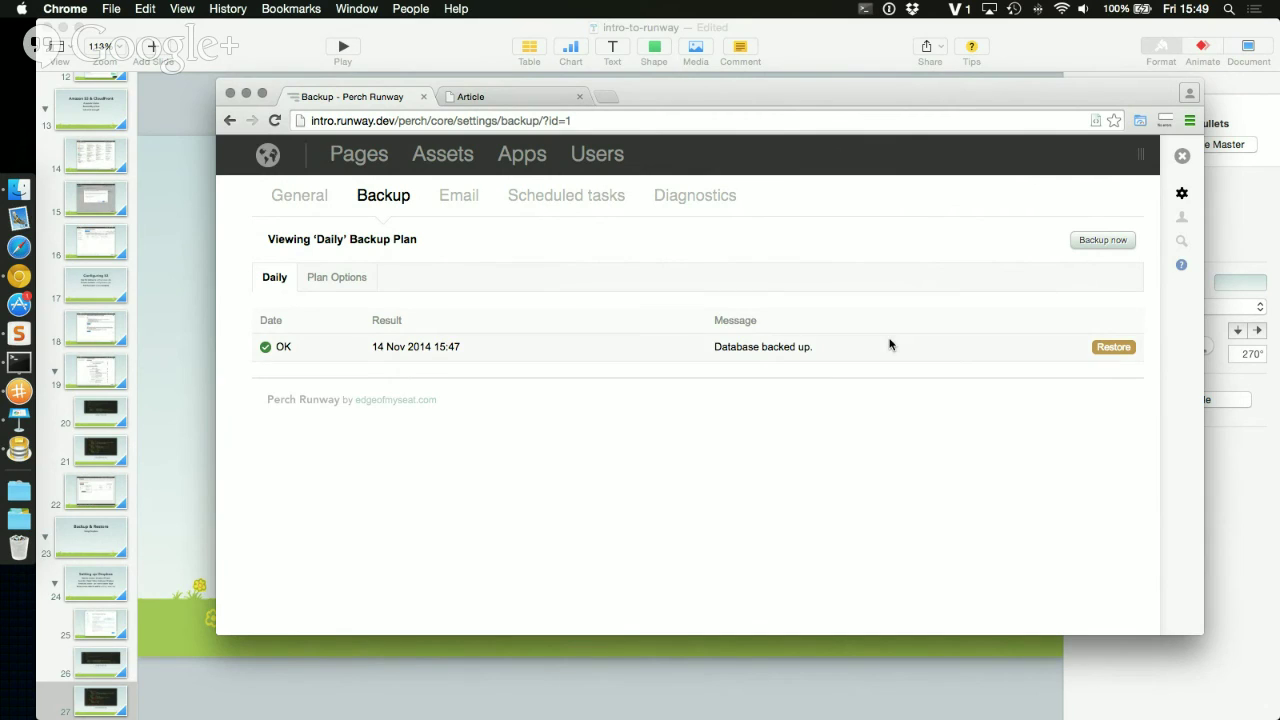
pyautogui.click(405, 203)
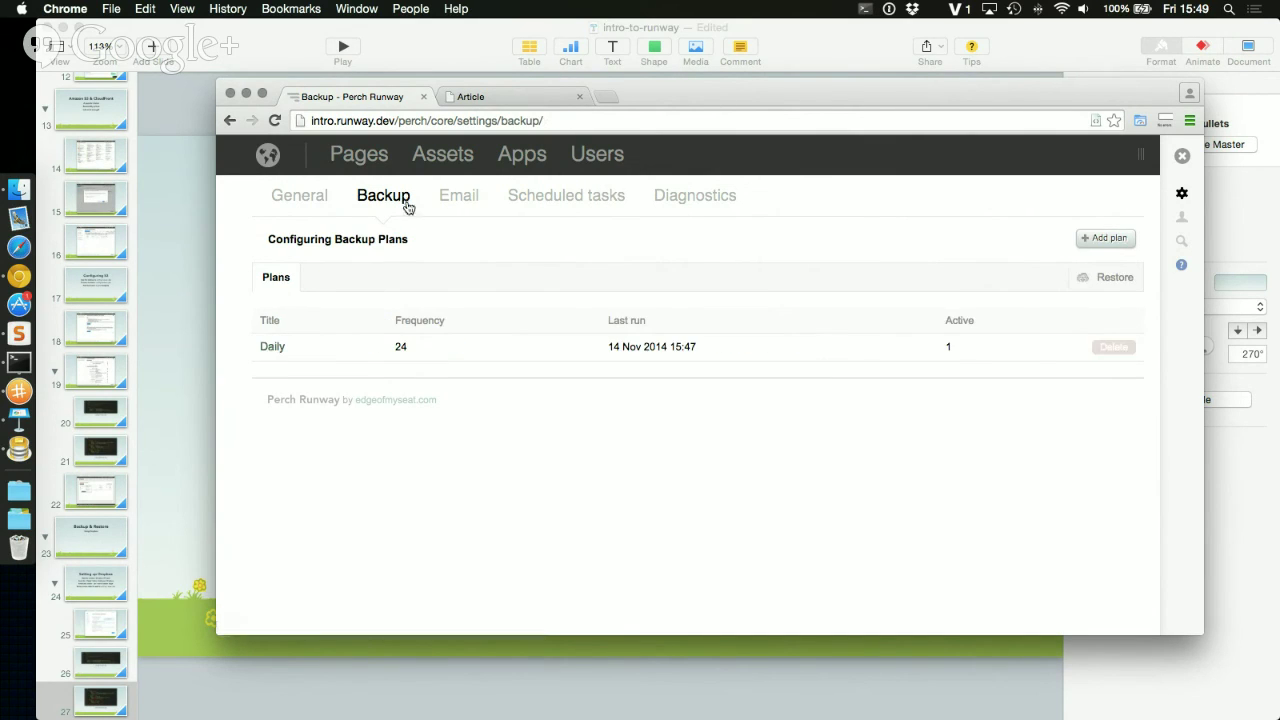
pyautogui.click(1124, 286)
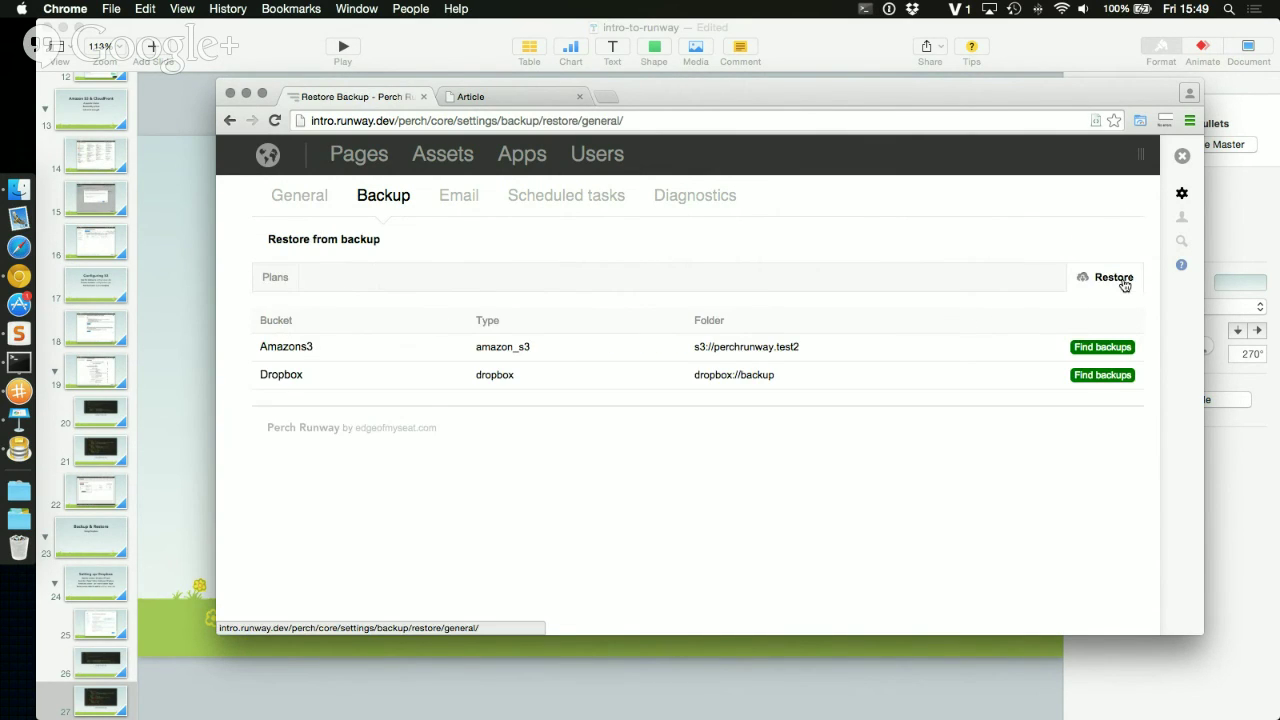
pyautogui.click(1101, 376)
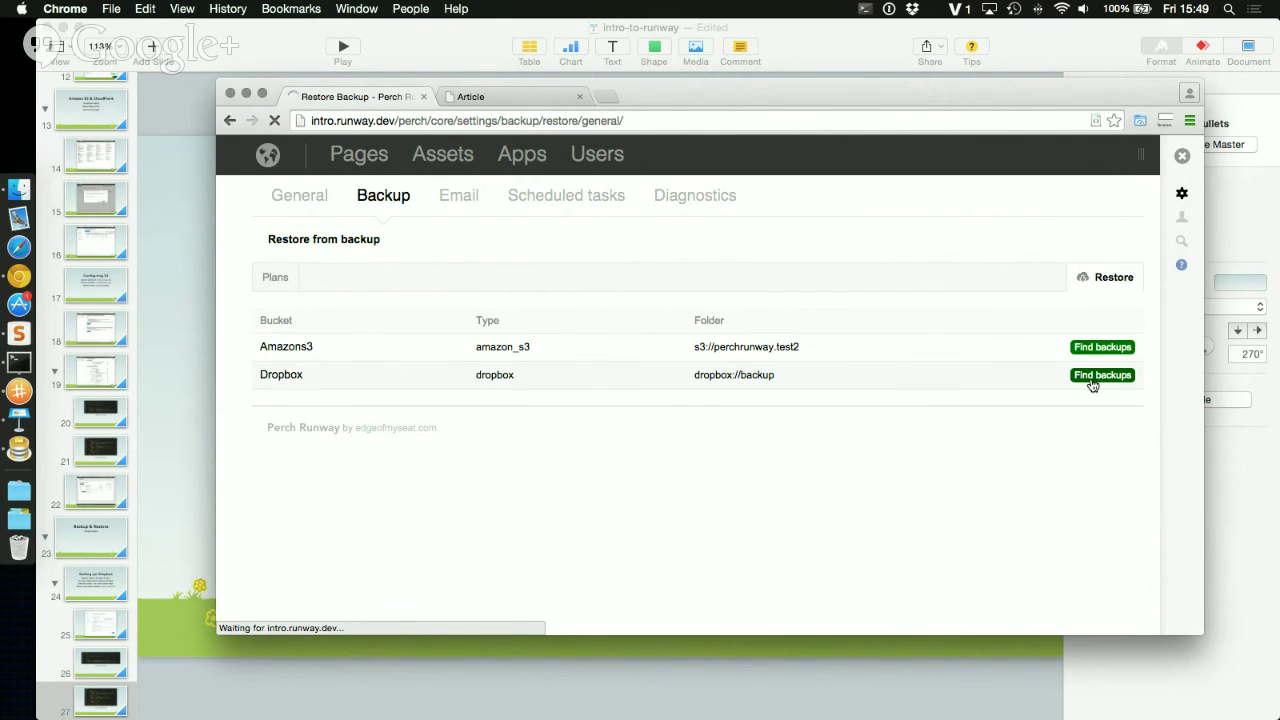
pyautogui.scroll(-15, 680, 420)
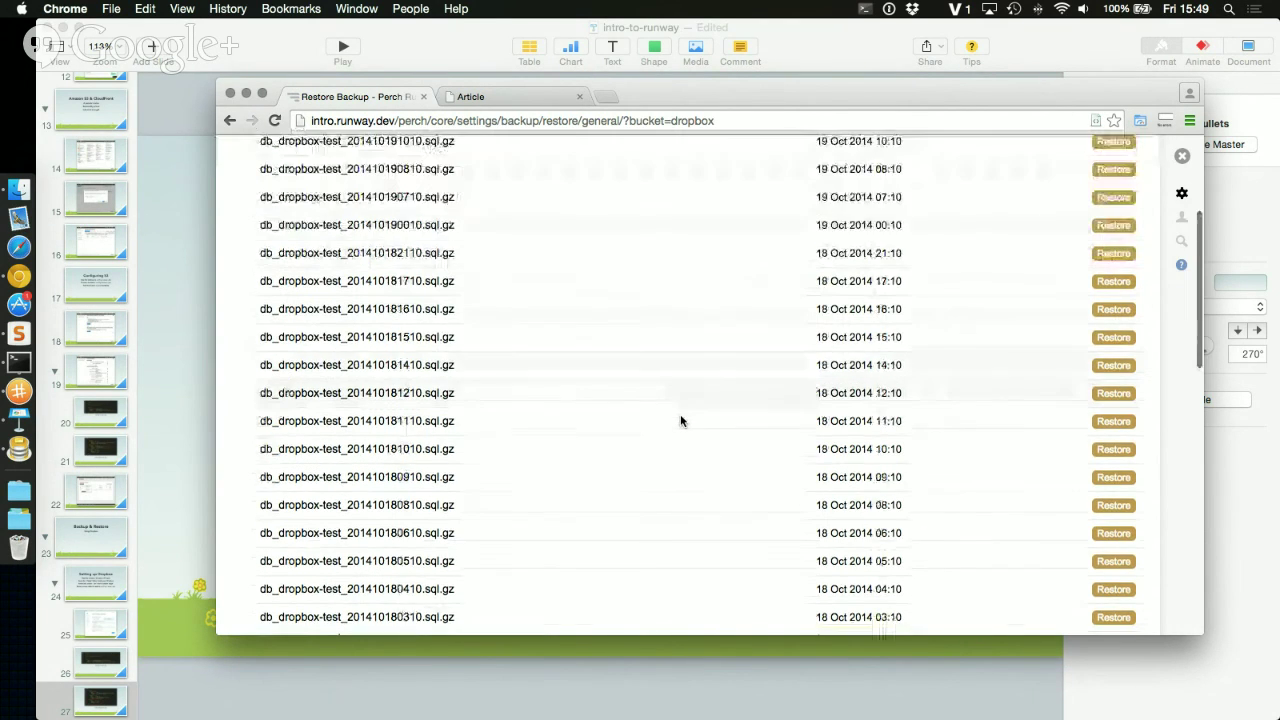
pyautogui.scroll(-5, 680, 420)
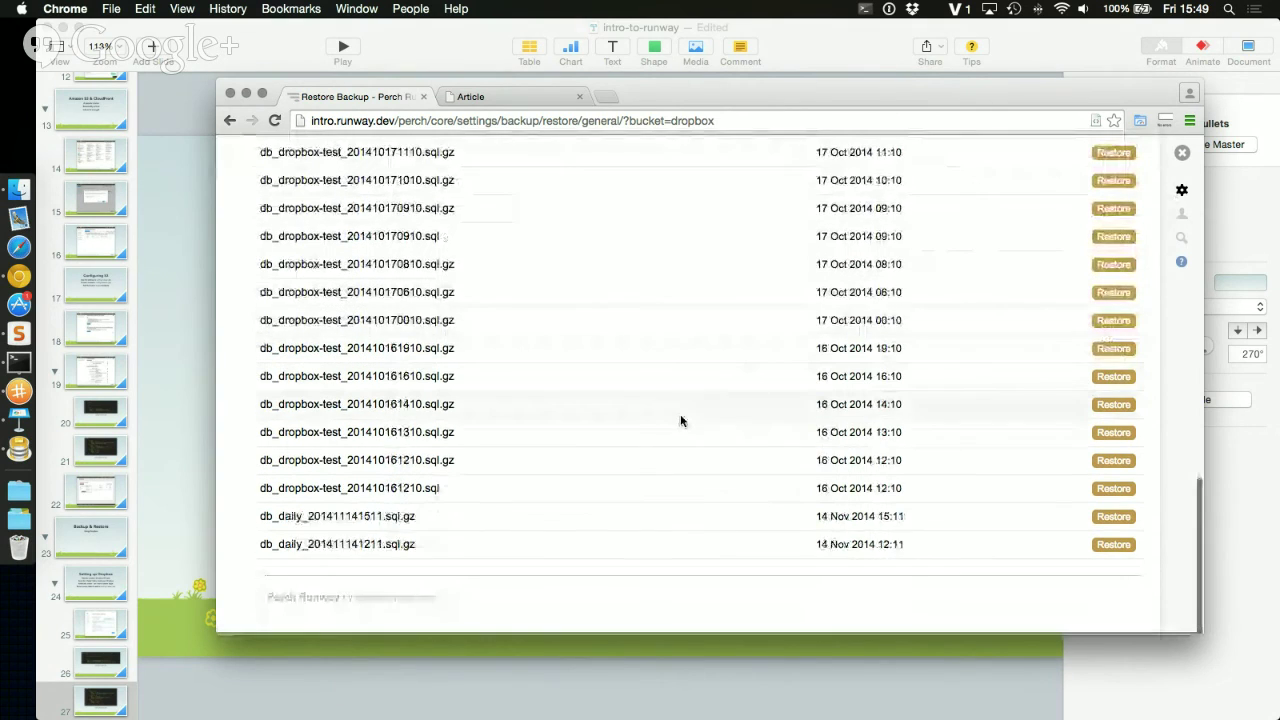
pyautogui.scroll(20, 680, 420)
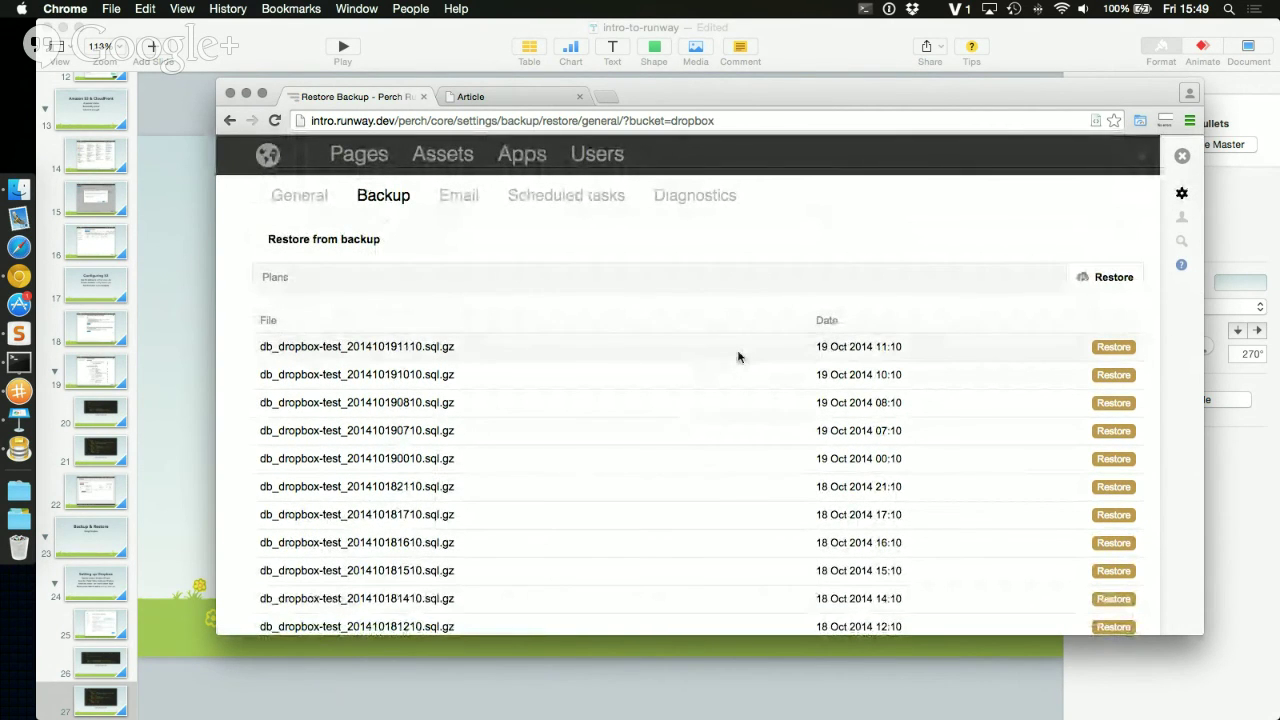
pyautogui.scroll(-15, 690, 393)
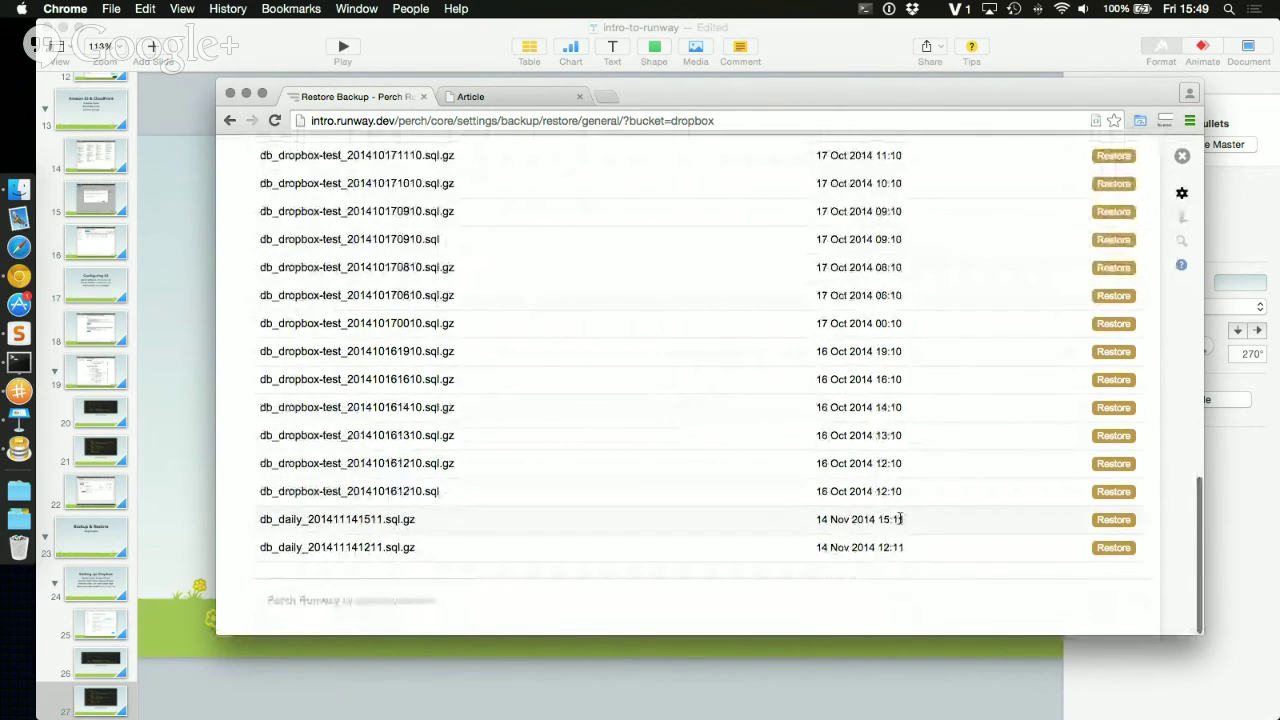
pyautogui.moveTo(904, 519); pyautogui.dragTo(814, 519)
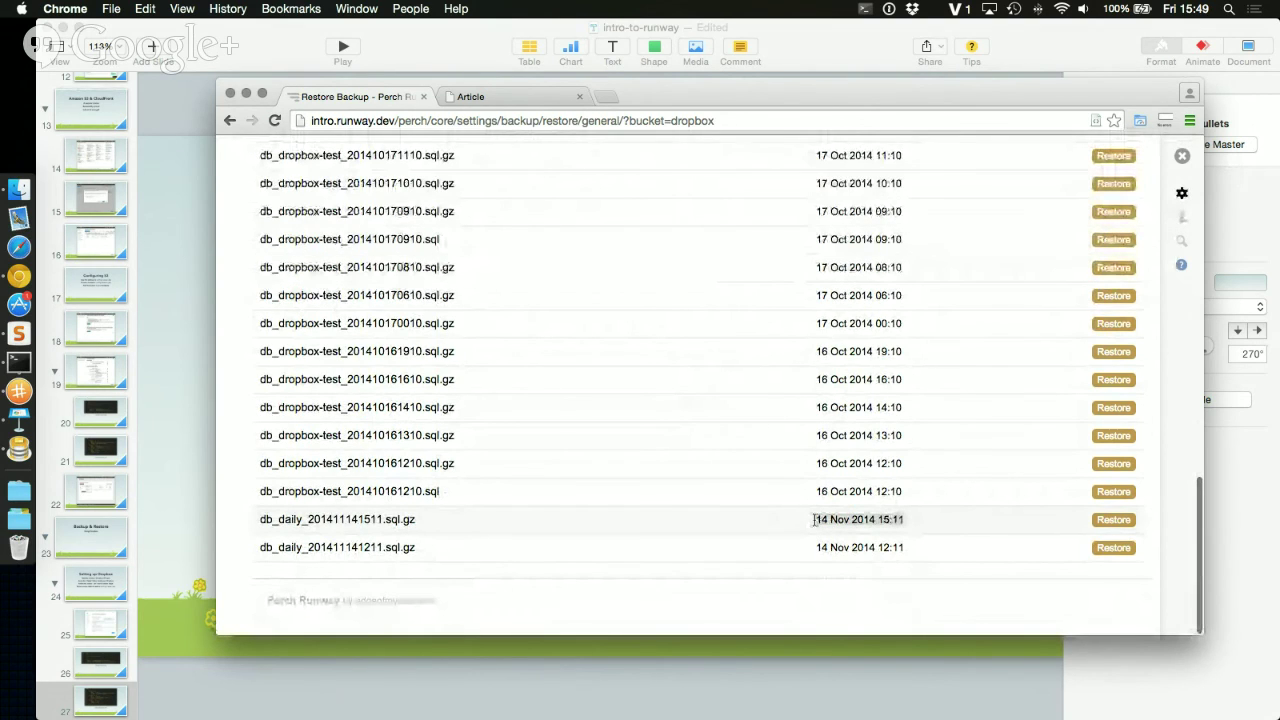
pyautogui.click(740, 522)
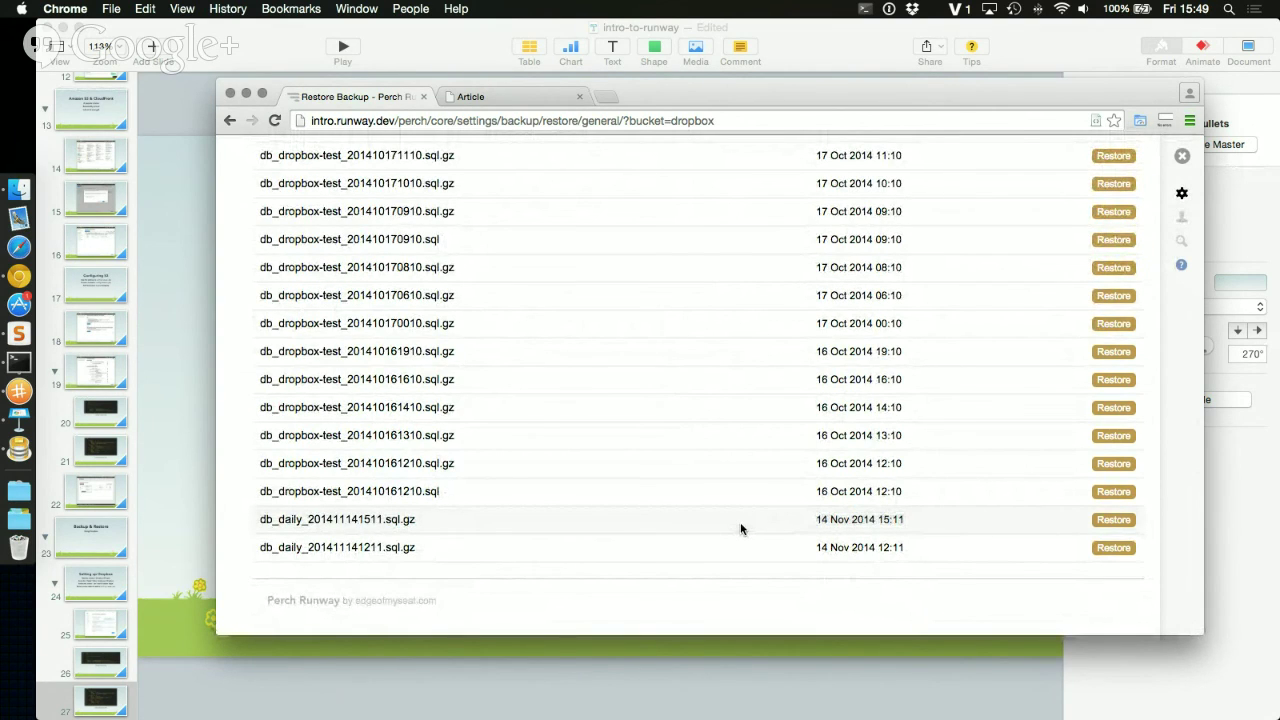
pyautogui.scroll(3, 740, 522)
pyautogui.scroll(-3, 740, 522)
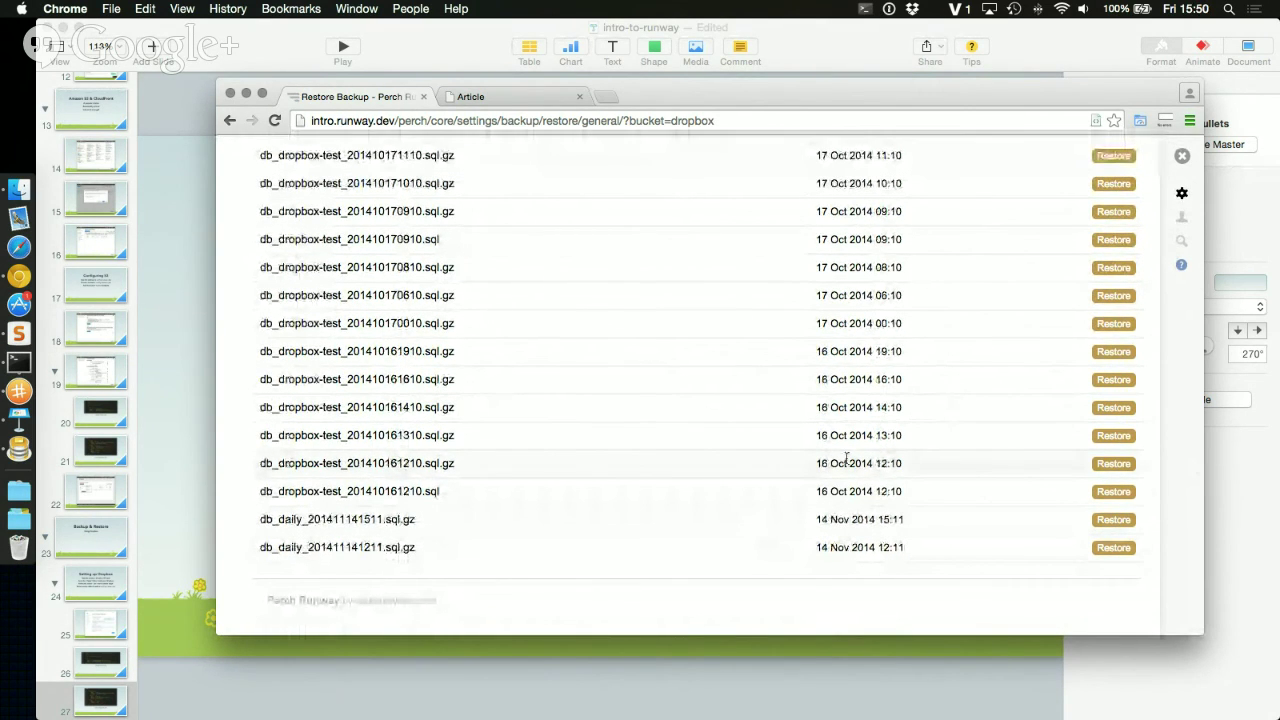
pyautogui.scroll(10, 846, 458)
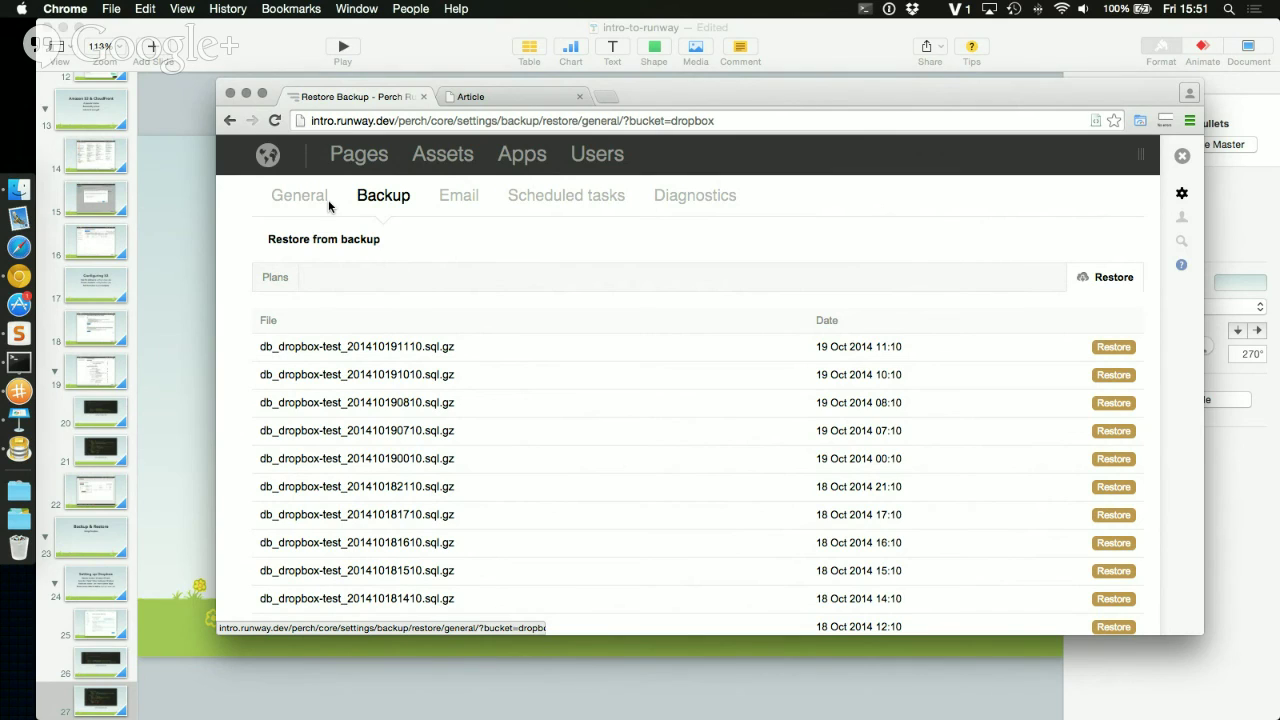
# Add an article/[i:id] URL pattern to the Article page and save it.
pyautogui.click(357, 167)
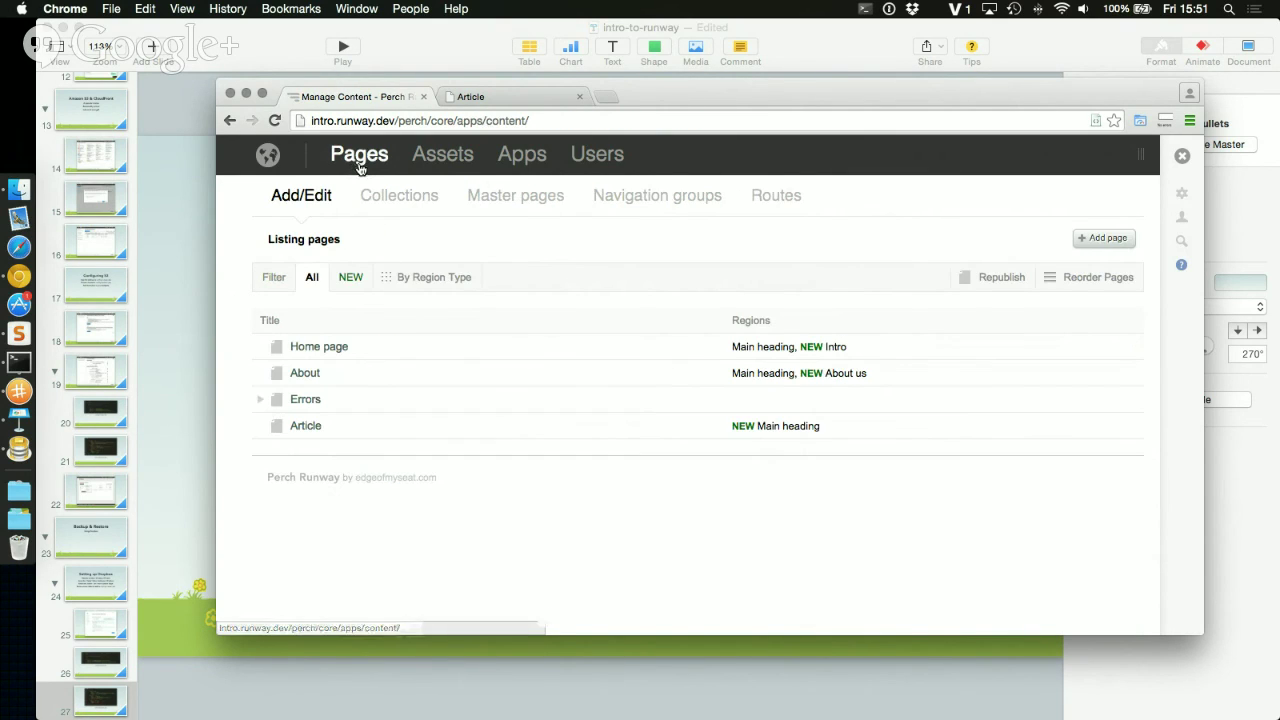
pyautogui.click(306, 428)
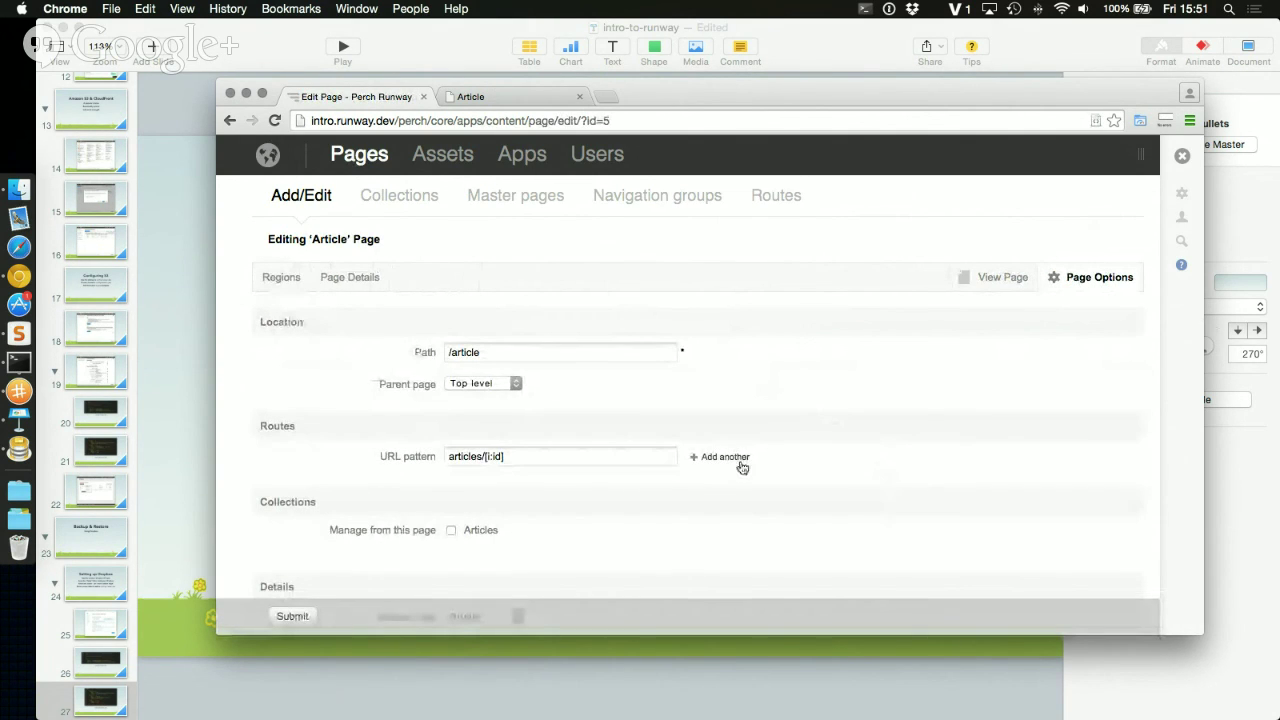
pyautogui.scroll(-3, 955, 408)
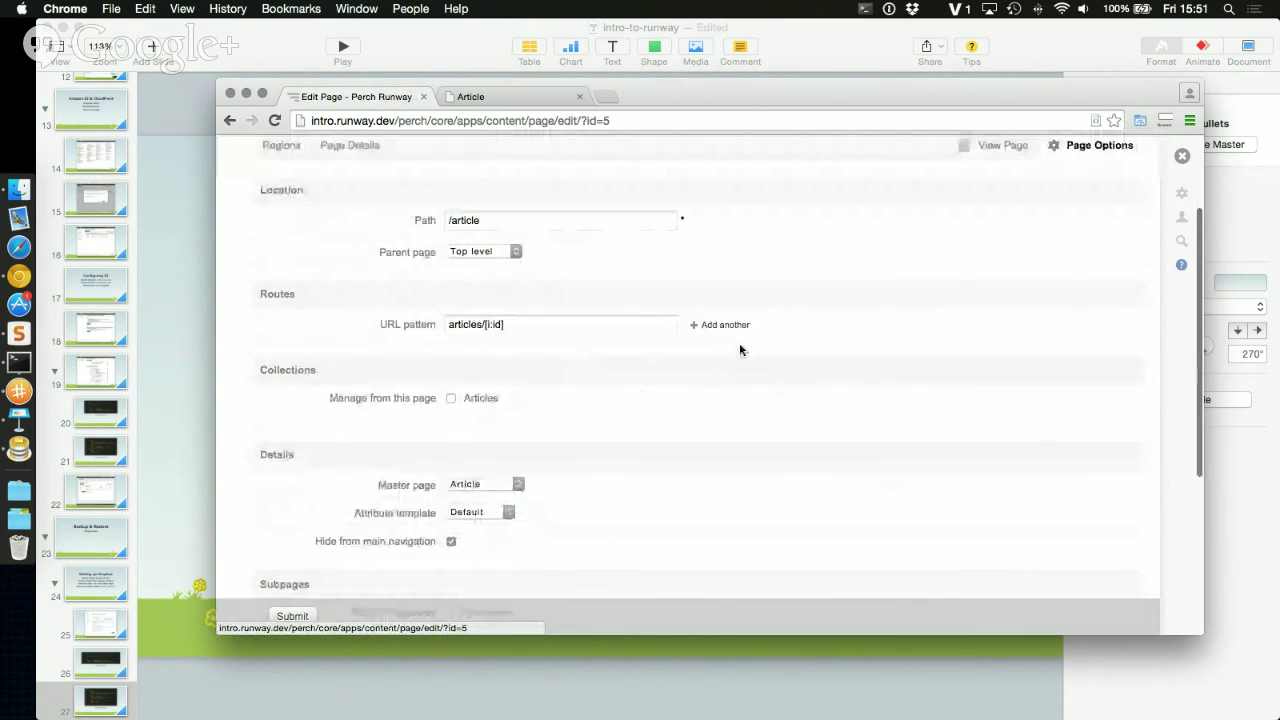
pyautogui.click(726, 326)
pyautogui.click(666, 355)
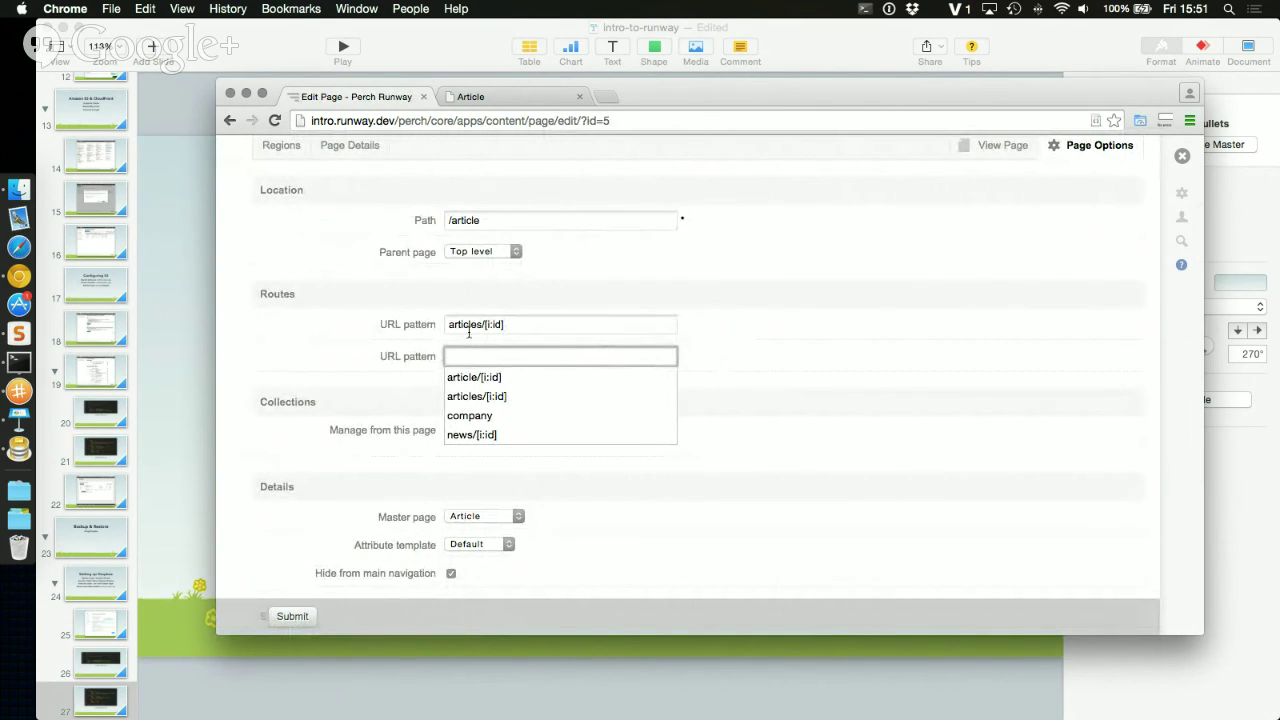
pyautogui.click(498, 377)
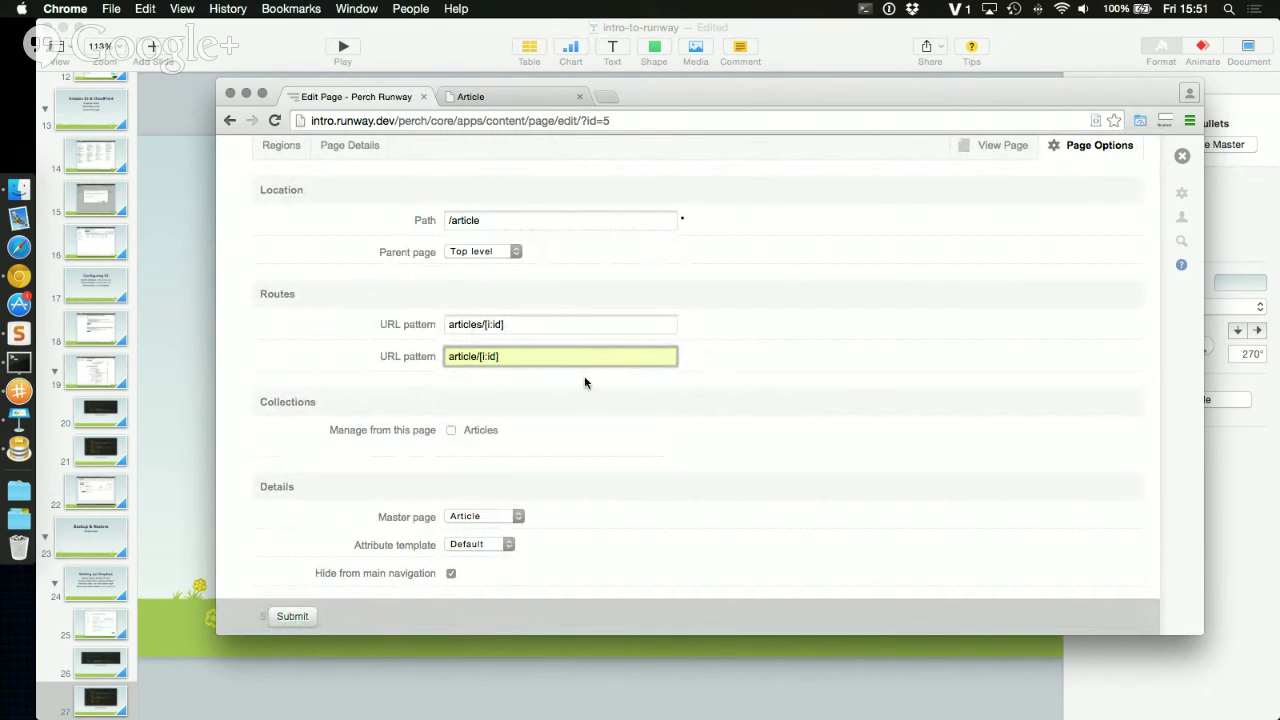
pyautogui.press('Return')
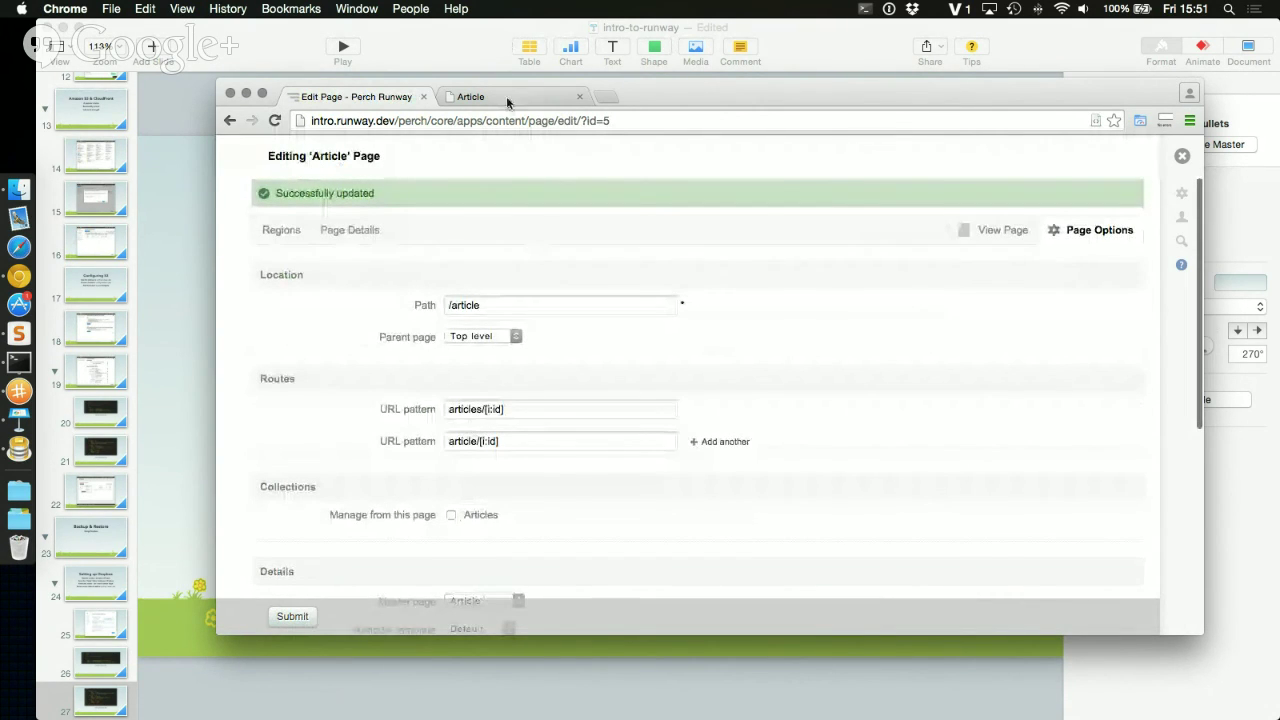
# Load the article at /article/1 to test the new route.
pyautogui.click(506, 96)
pyautogui.click(465, 120)
pyautogui.click(465, 120)
pyautogui.press('Left')
pyautogui.press('Left')
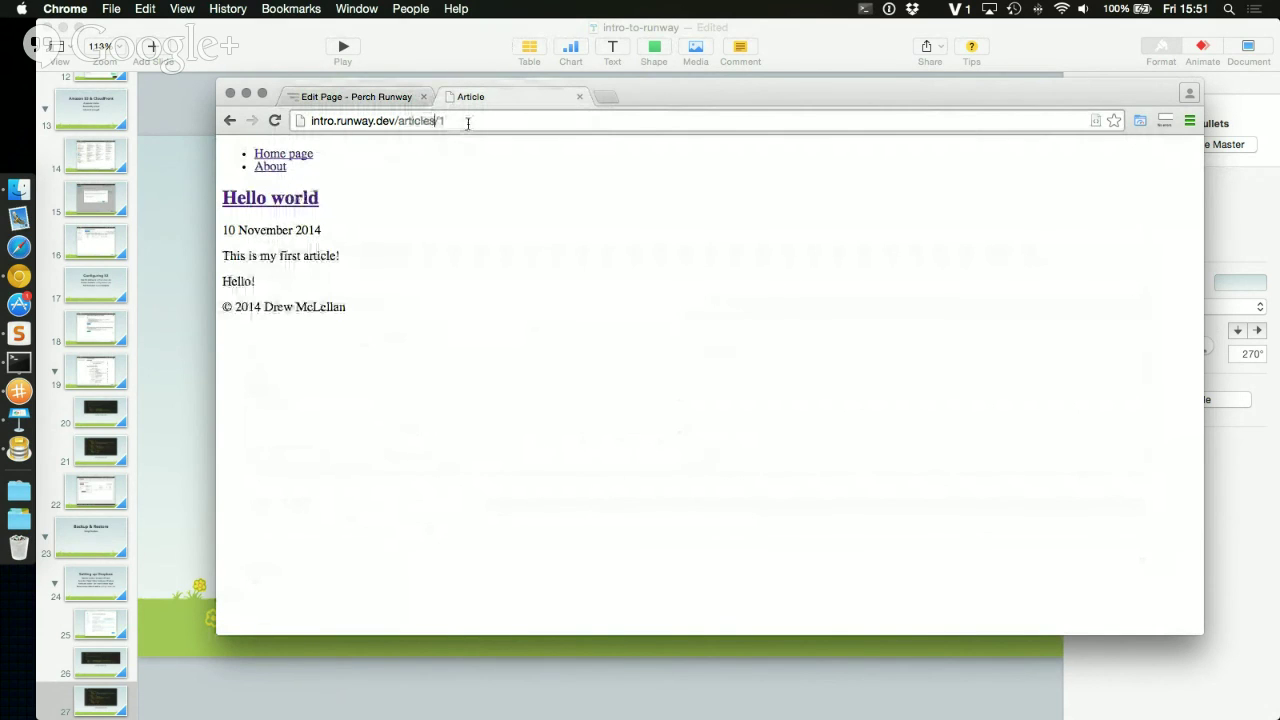
pyautogui.press('BackSpace')
pyautogui.press('Return')
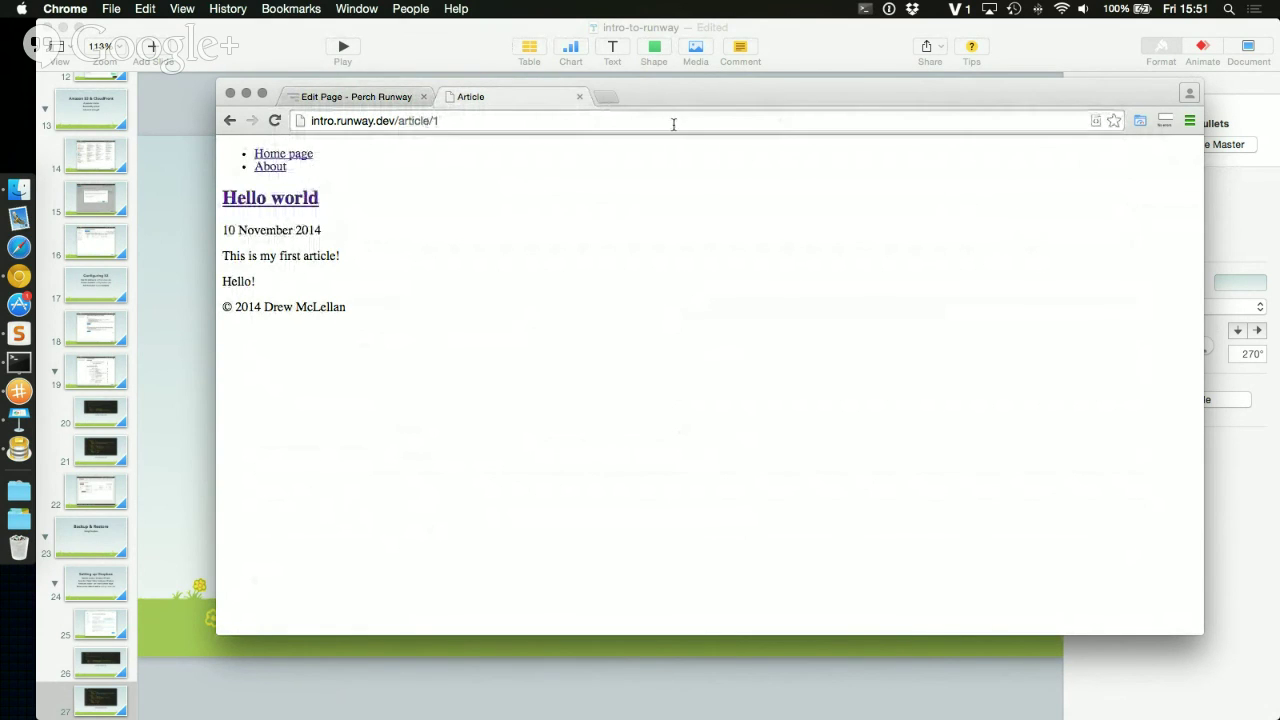
# Add a third URL pattern, news/[i:id], to the Article page and save.
pyautogui.click(314, 97)
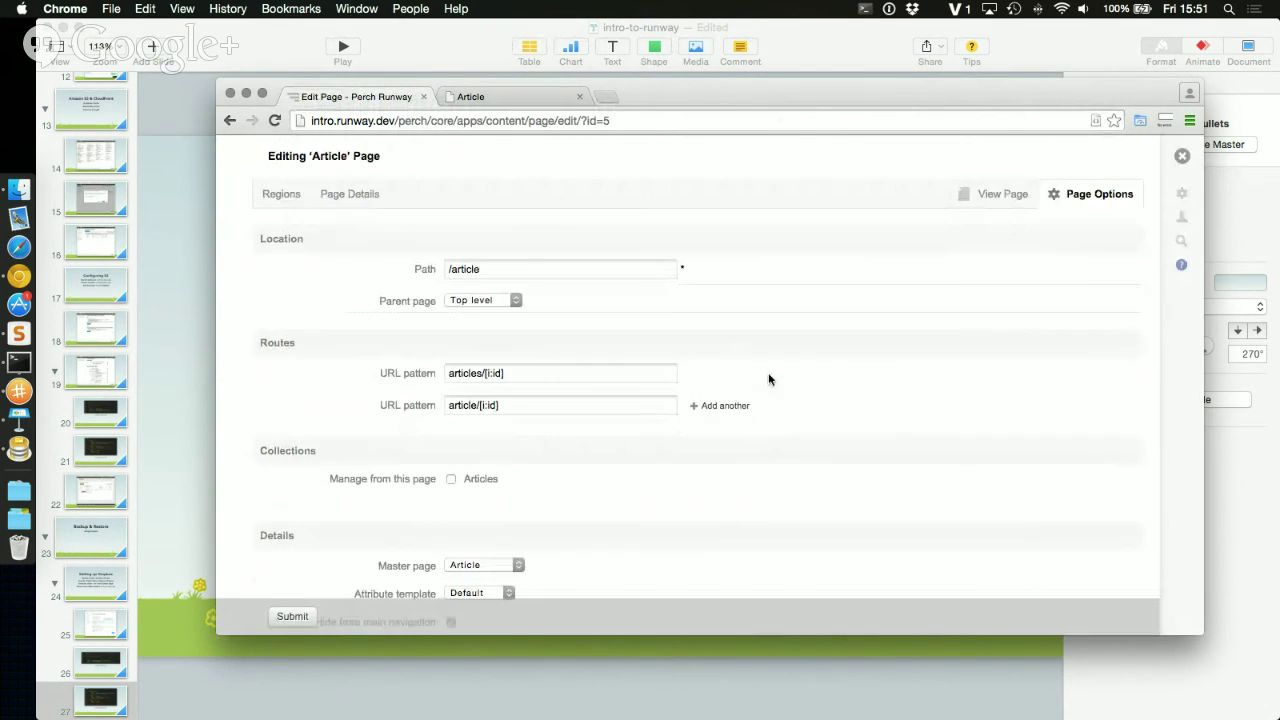
pyautogui.click(710, 406)
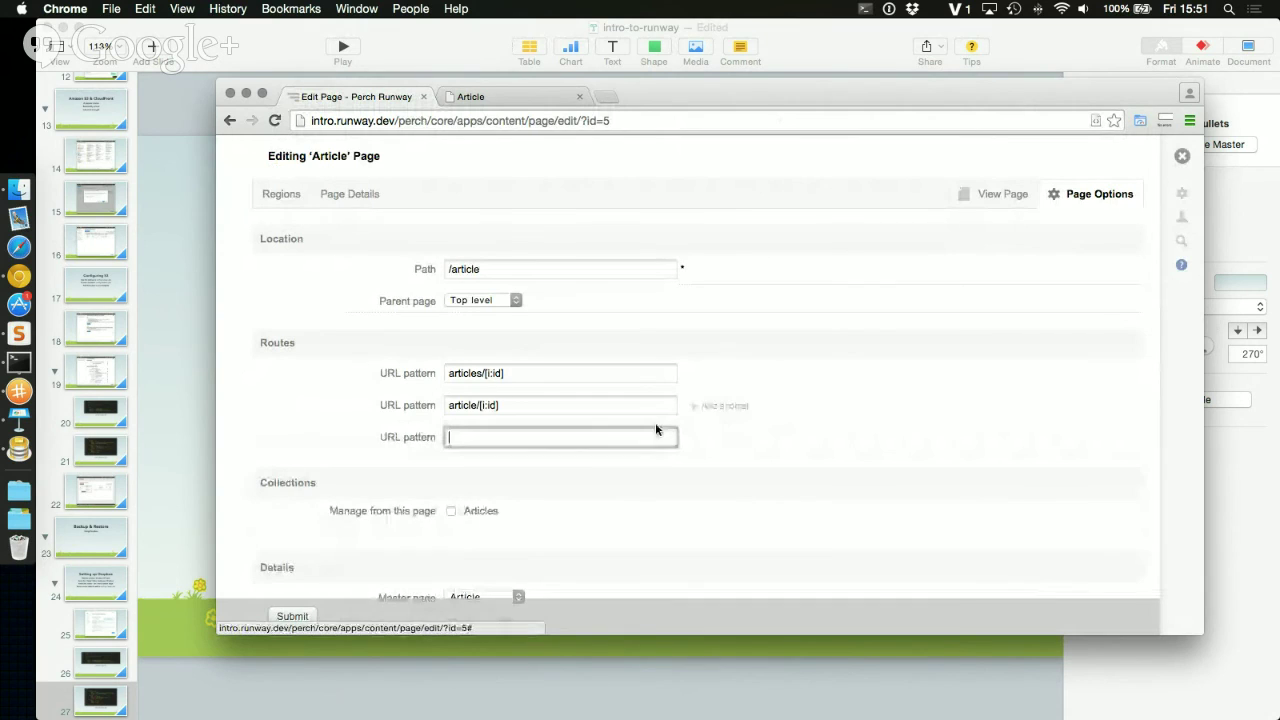
pyautogui.click(546, 438)
pyautogui.write('news')
pyautogui.press('Down')
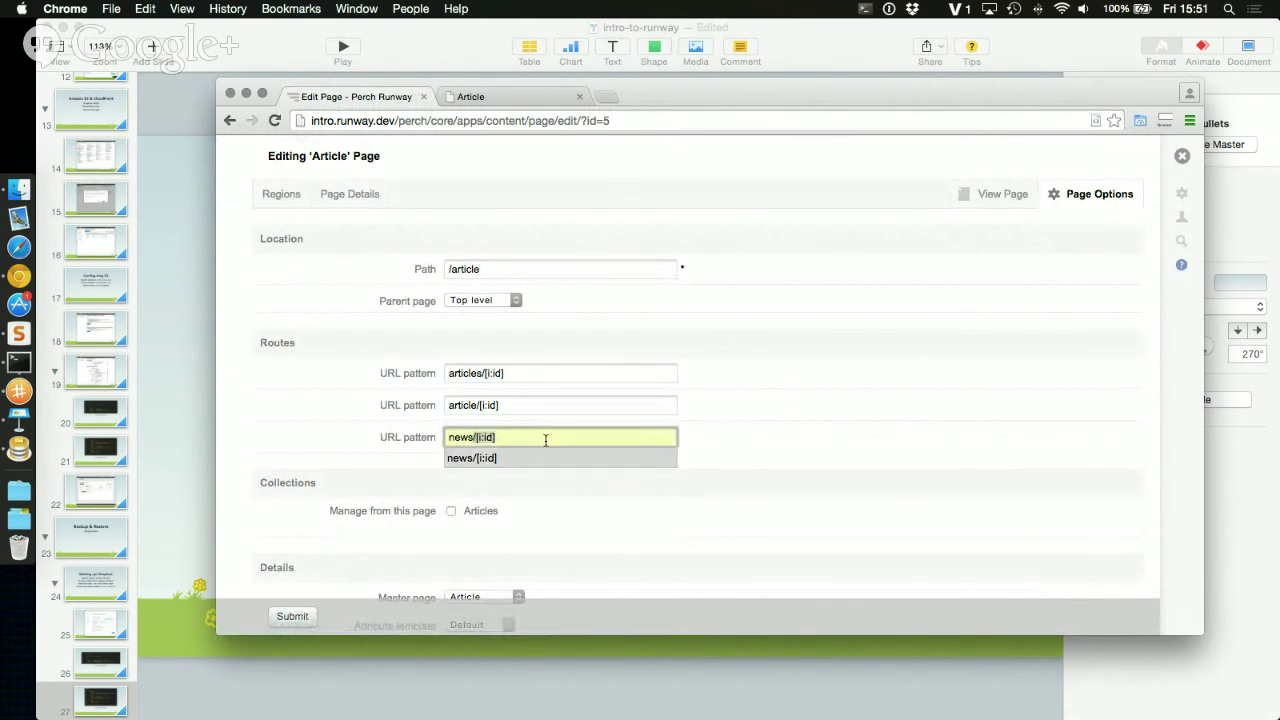
pyautogui.press('Return')
pyautogui.click(292, 616)
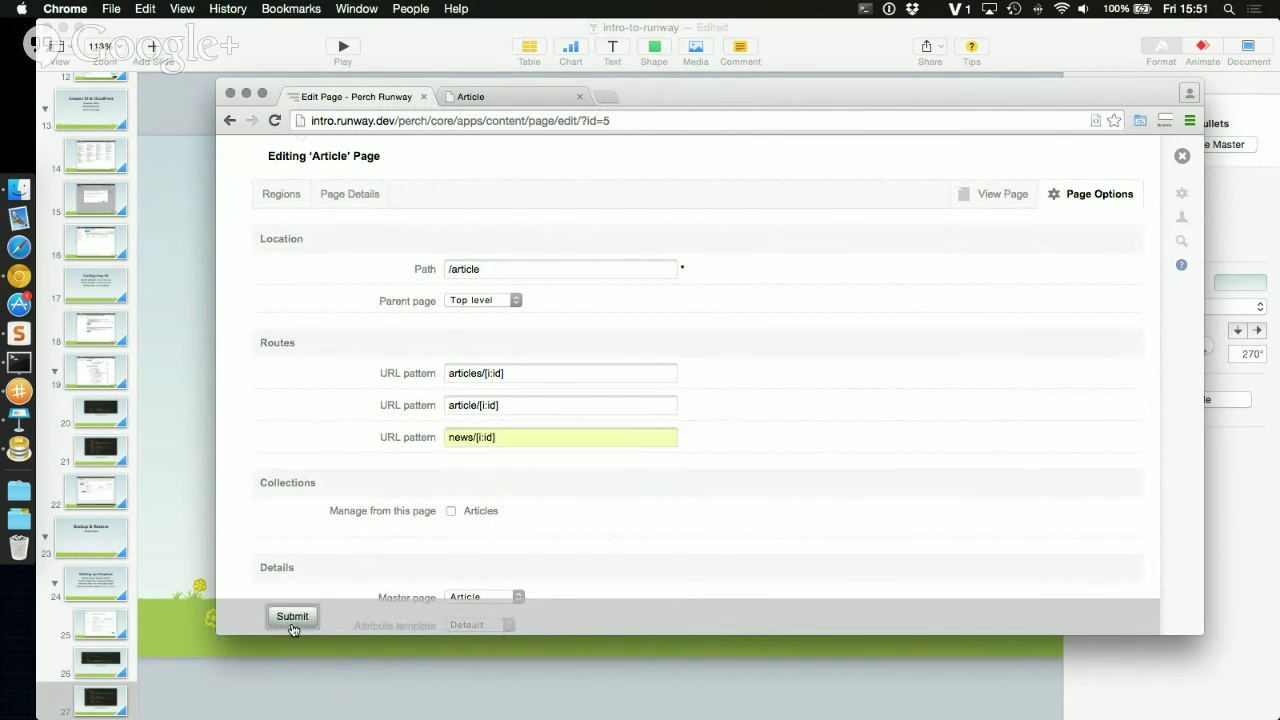
pyautogui.scroll(-2, 521, 510)
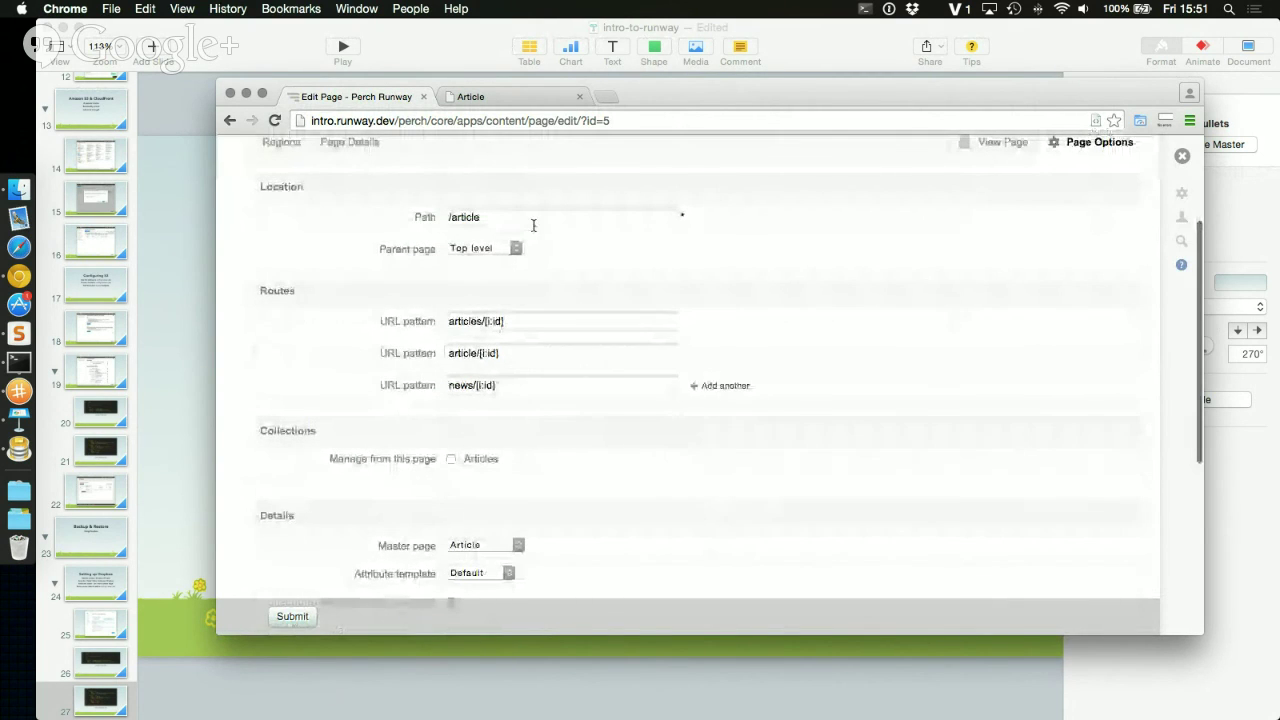
# Load the Hello world article at /news/1 to confirm the news route.
pyautogui.click(497, 97)
pyautogui.doubleClick(423, 120)
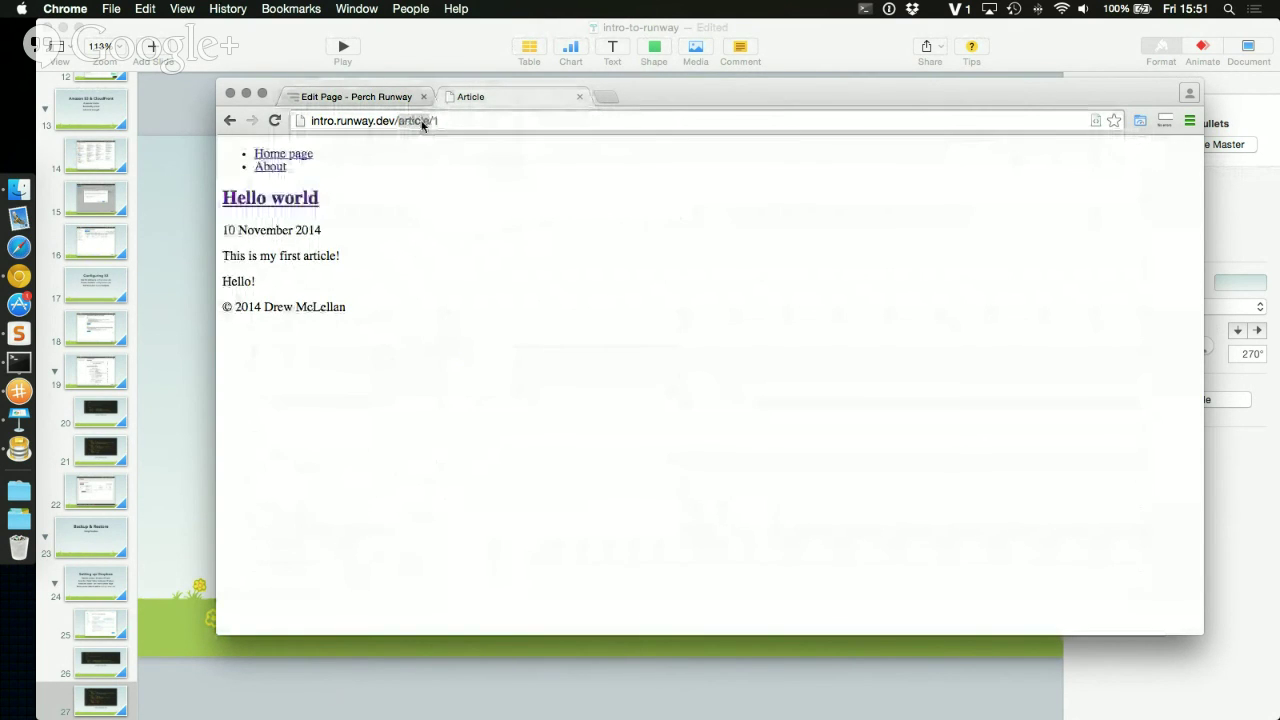
pyautogui.write('news')
pyautogui.press('Return')
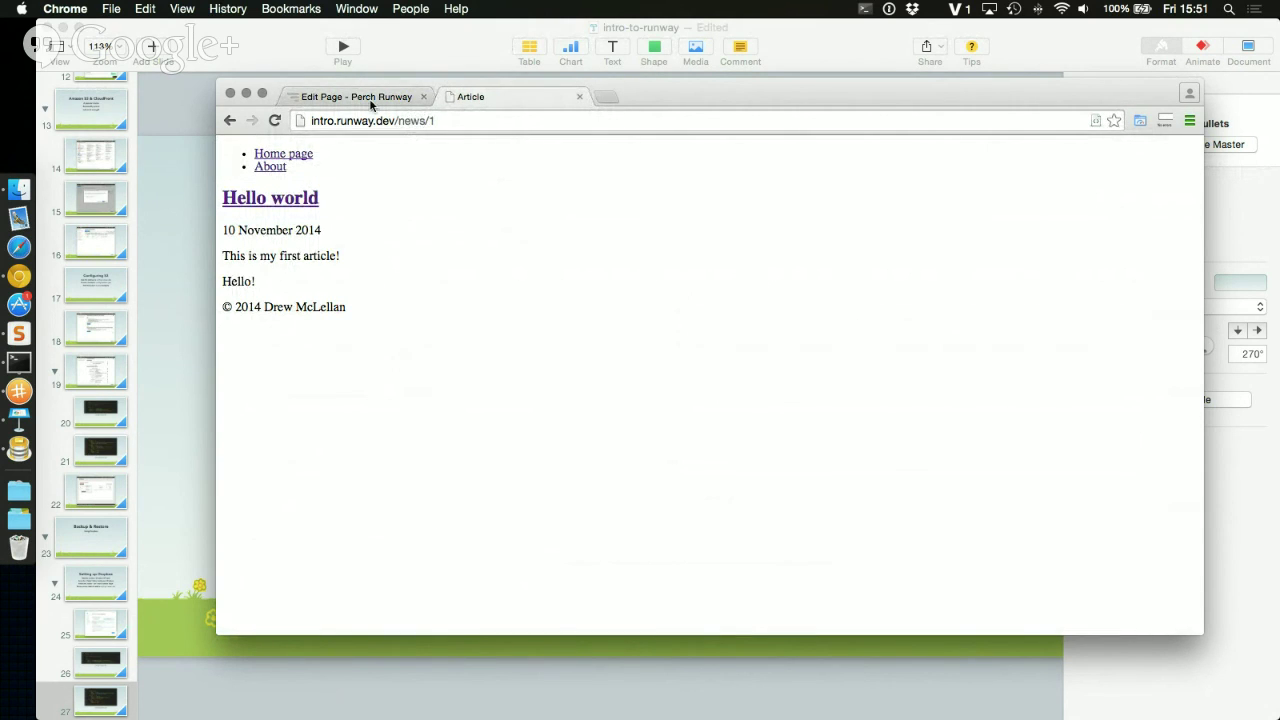
pyautogui.click(372, 97)
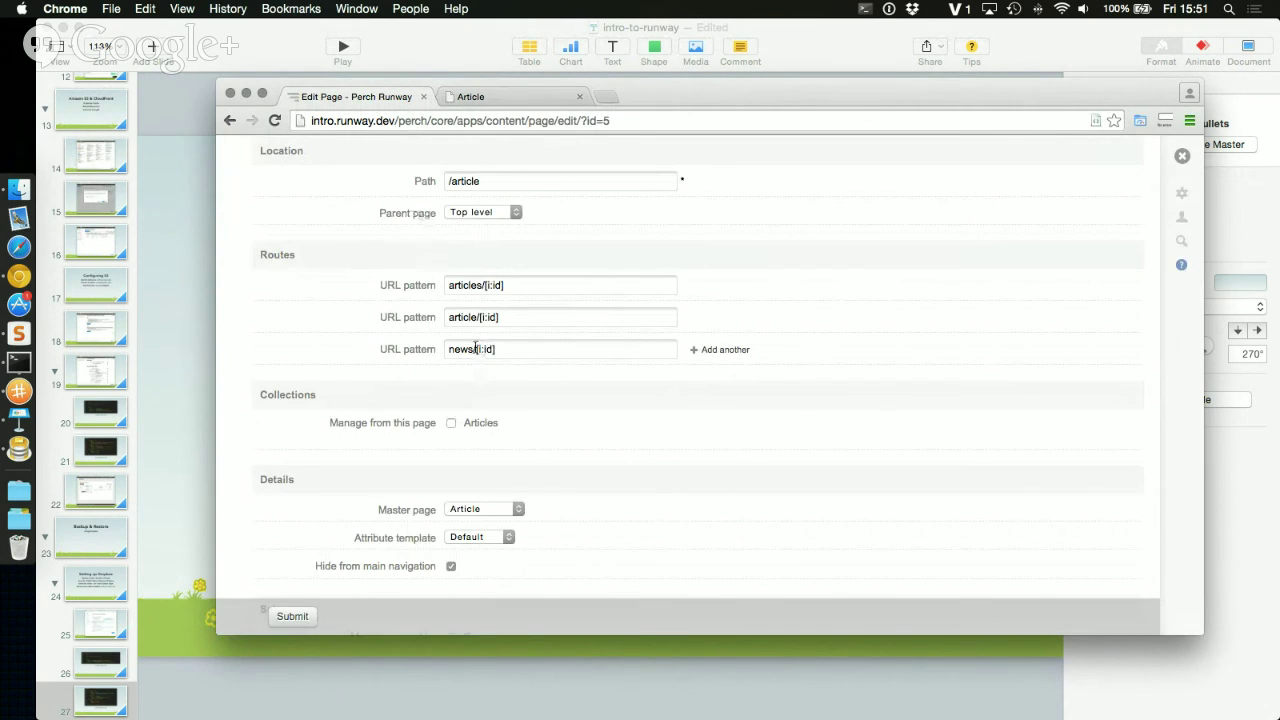
# Show Page Routes: company to /about, and articles, article and news patterns to /article.
pyautogui.scroll(4, 478, 342)
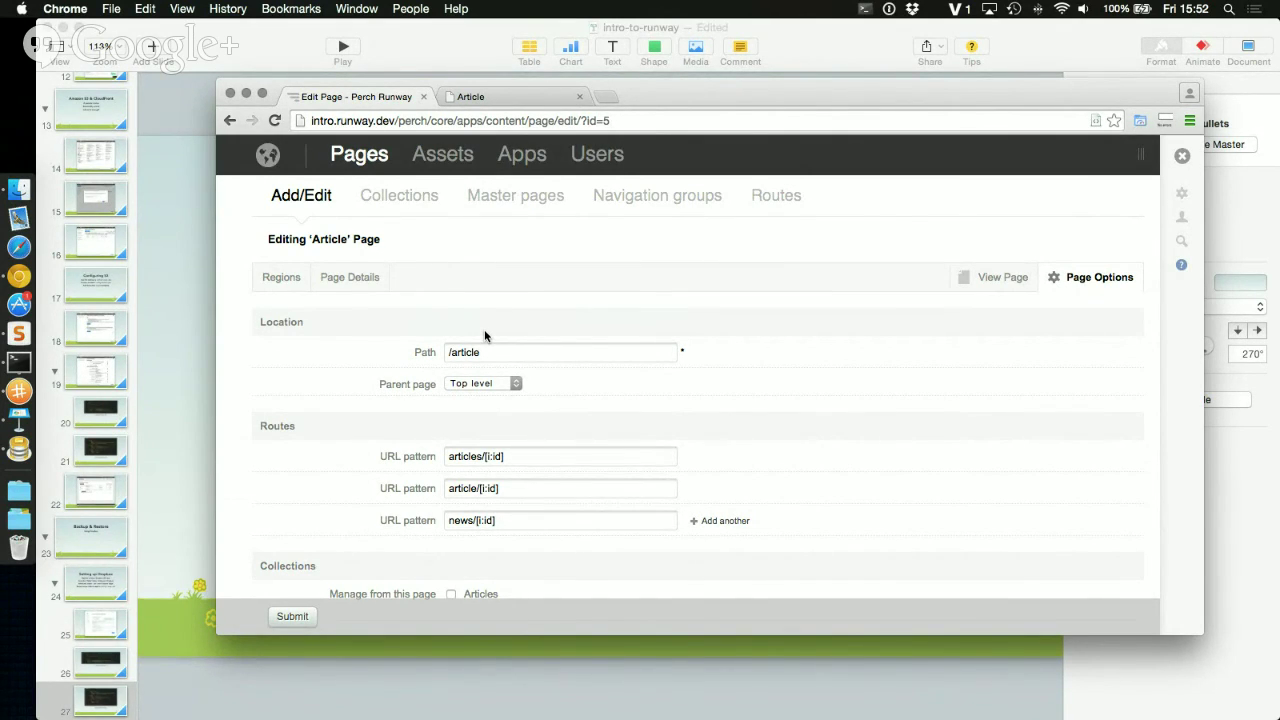
pyautogui.click(775, 196)
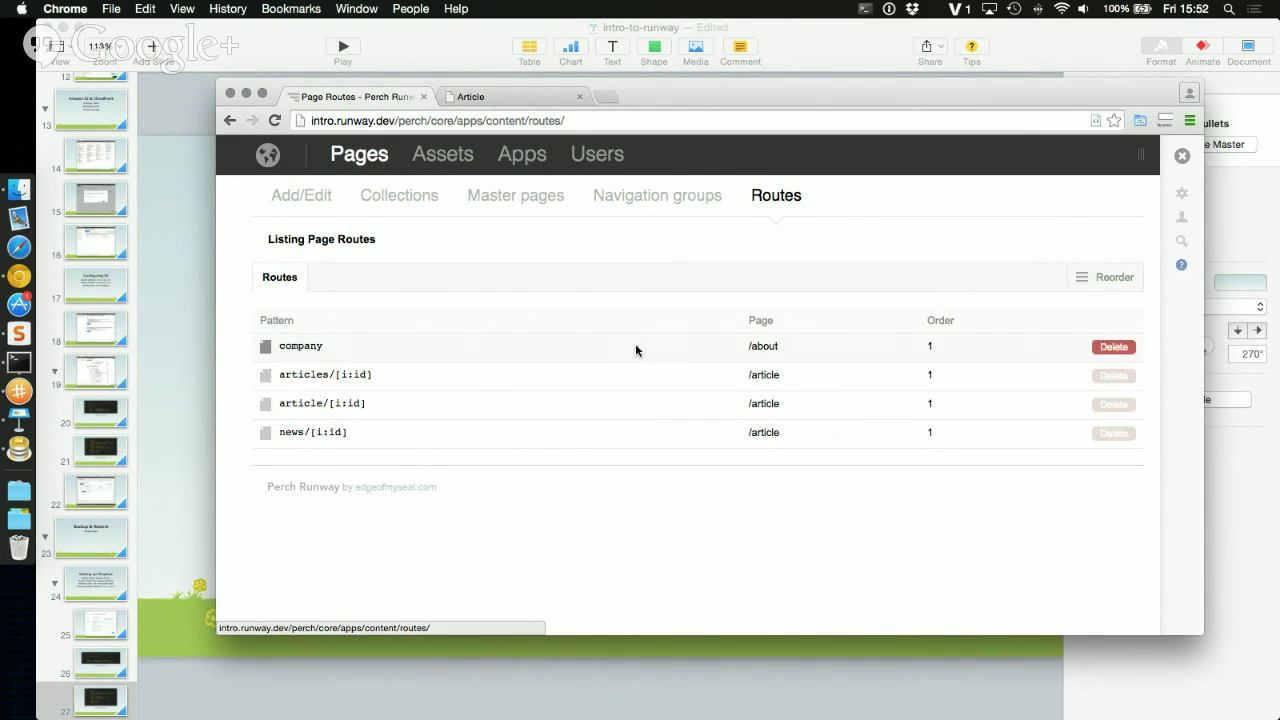
# Reorder routes so article/[i:id] is 2nd and articles/[i:id] 3rd, then save.
pyautogui.click(1098, 277)
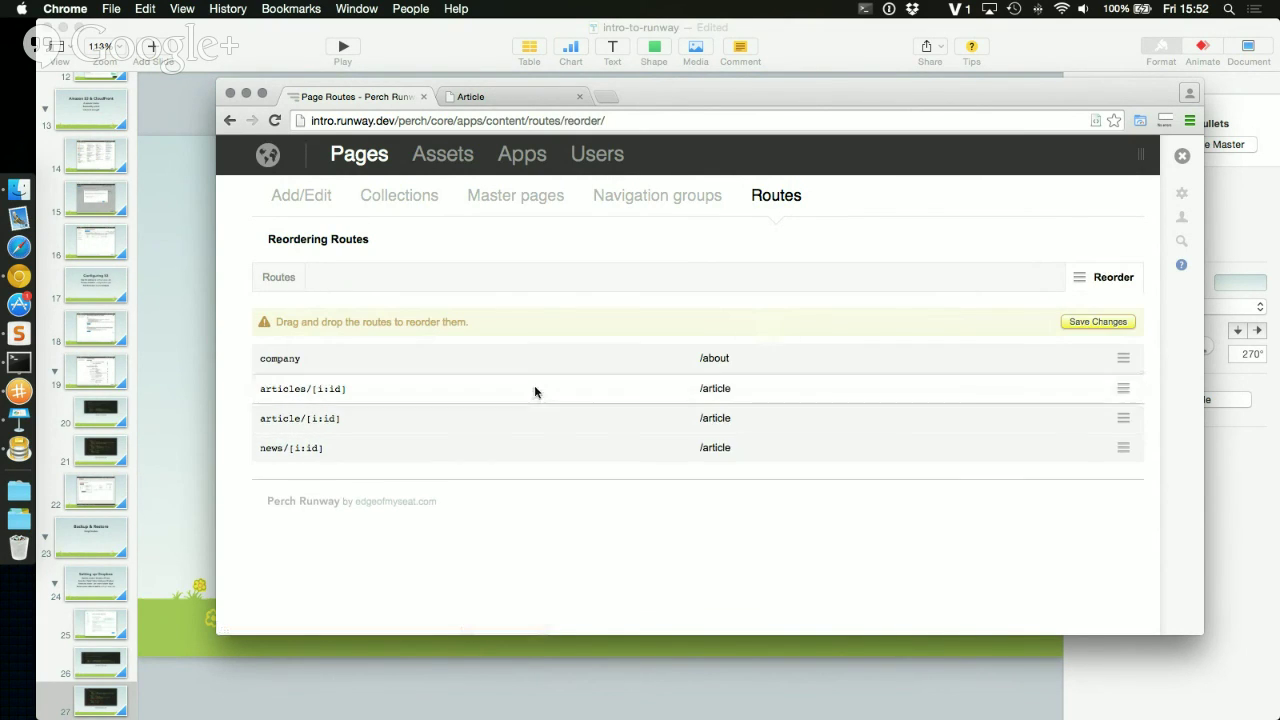
pyautogui.moveTo(446, 428); pyautogui.dragTo(371, 414)
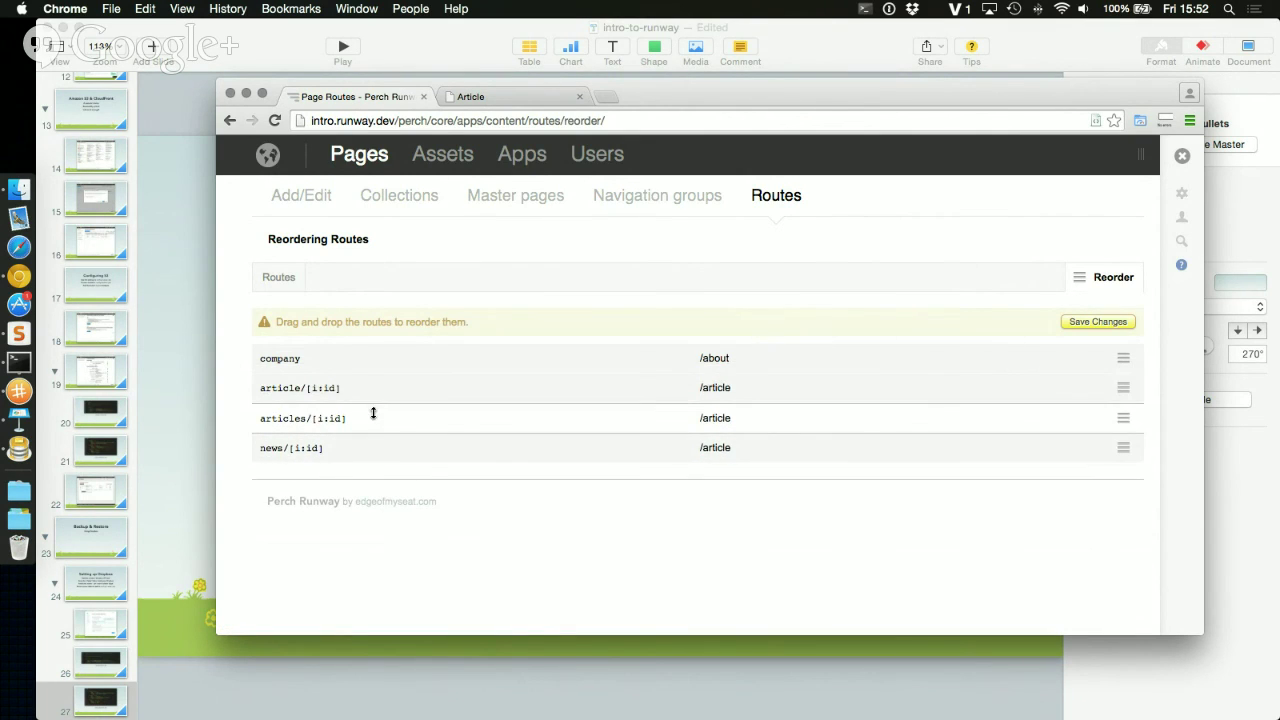
pyautogui.click(1098, 322)
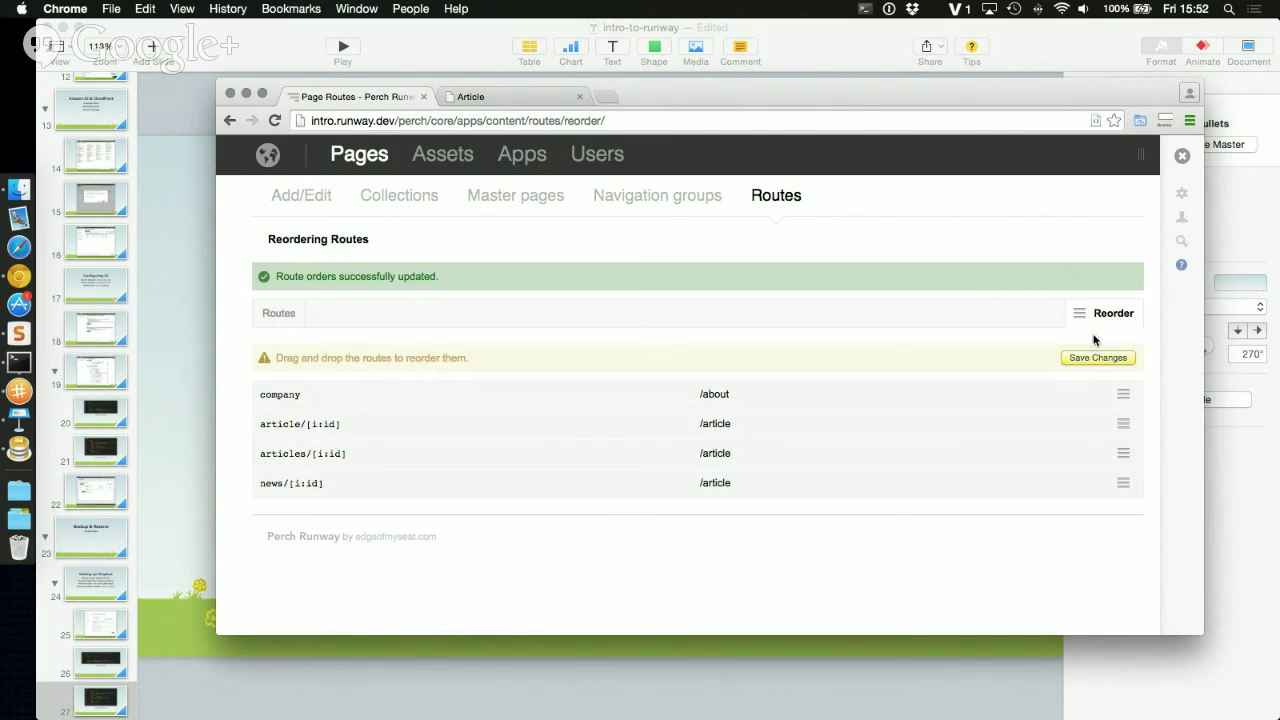
pyautogui.click(279, 314)
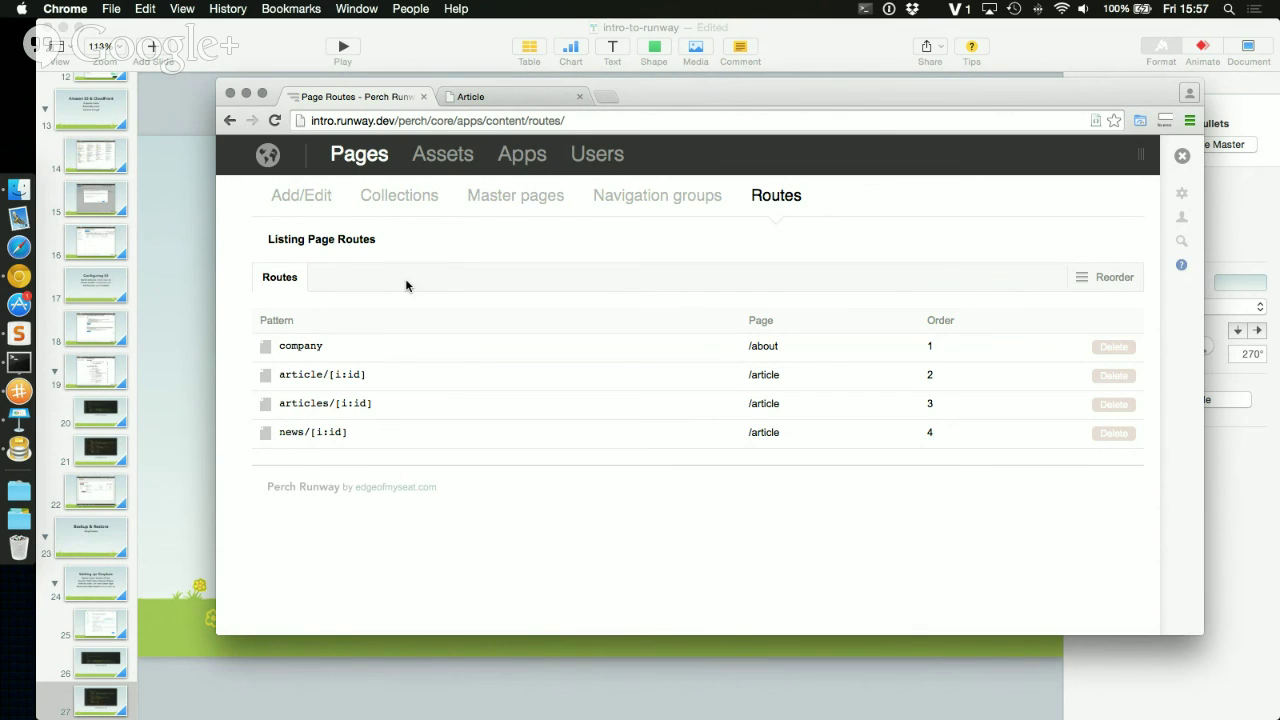
pyautogui.moveTo(483, 156)
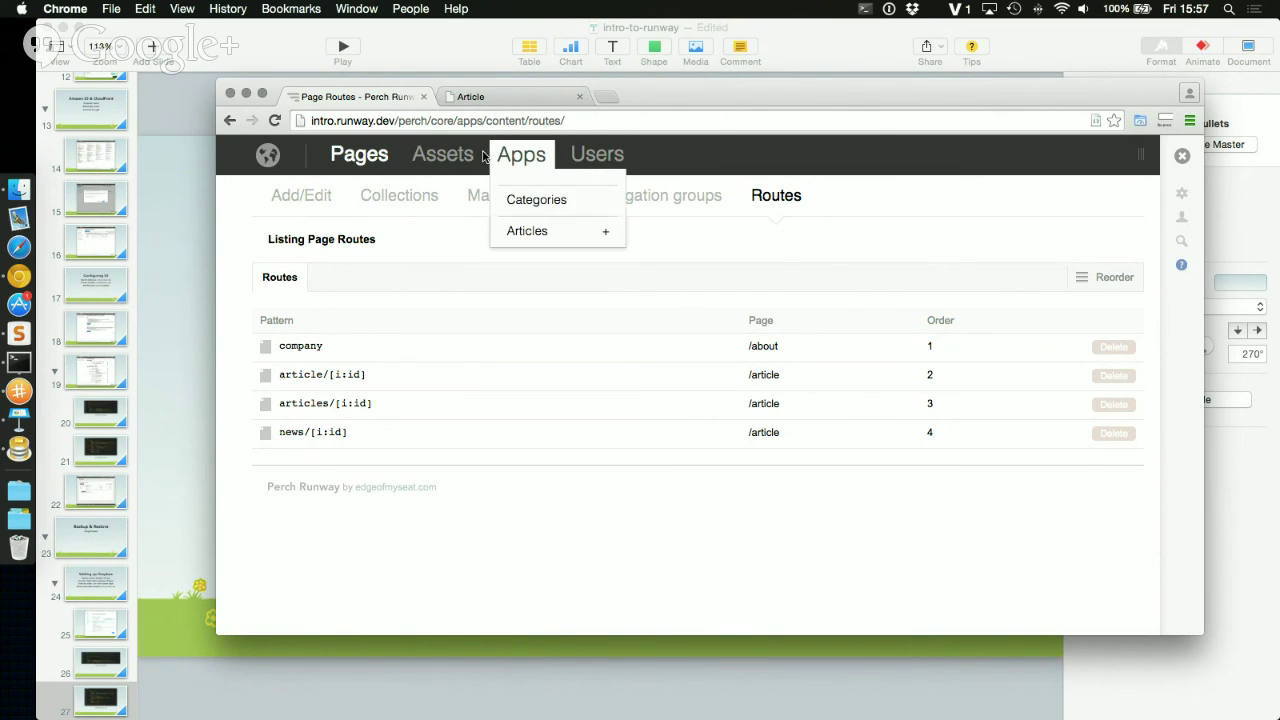
# View the Hello world article at /news/1, return to Page Routes, then switch to Sublime Text 2.
pyautogui.click(494, 104)
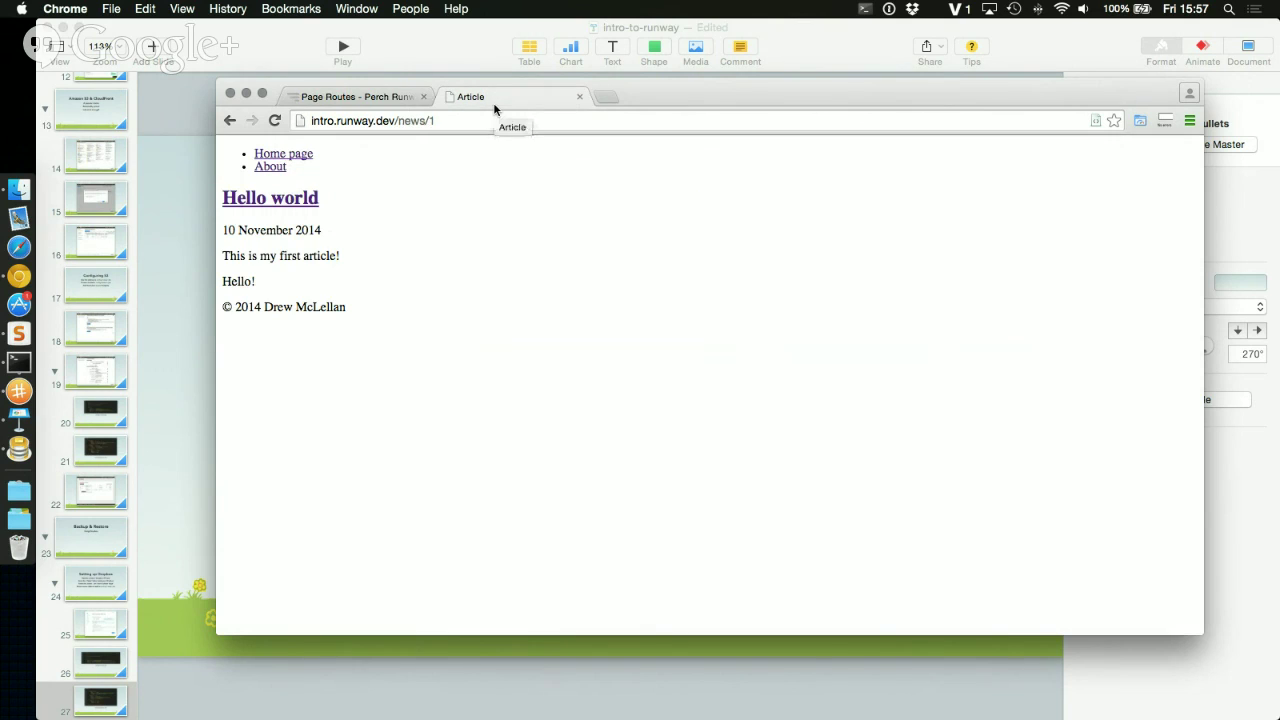
pyautogui.click(391, 99)
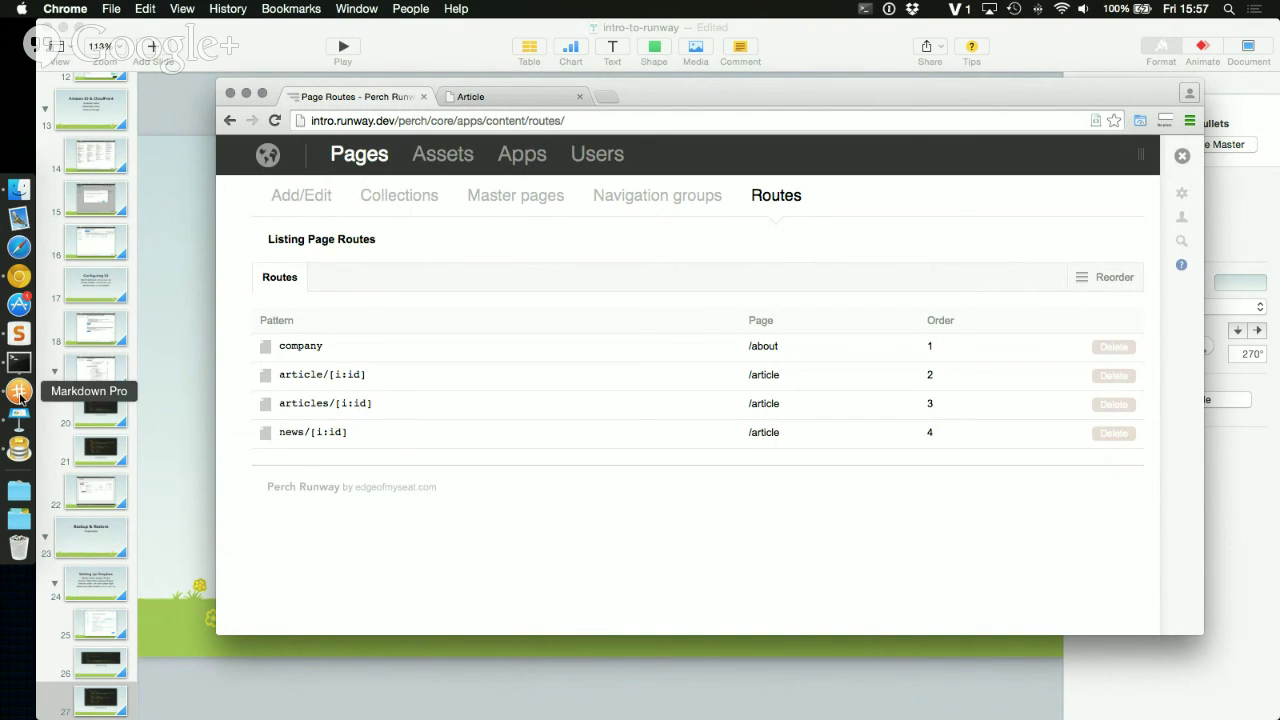
pyautogui.click(19, 336)
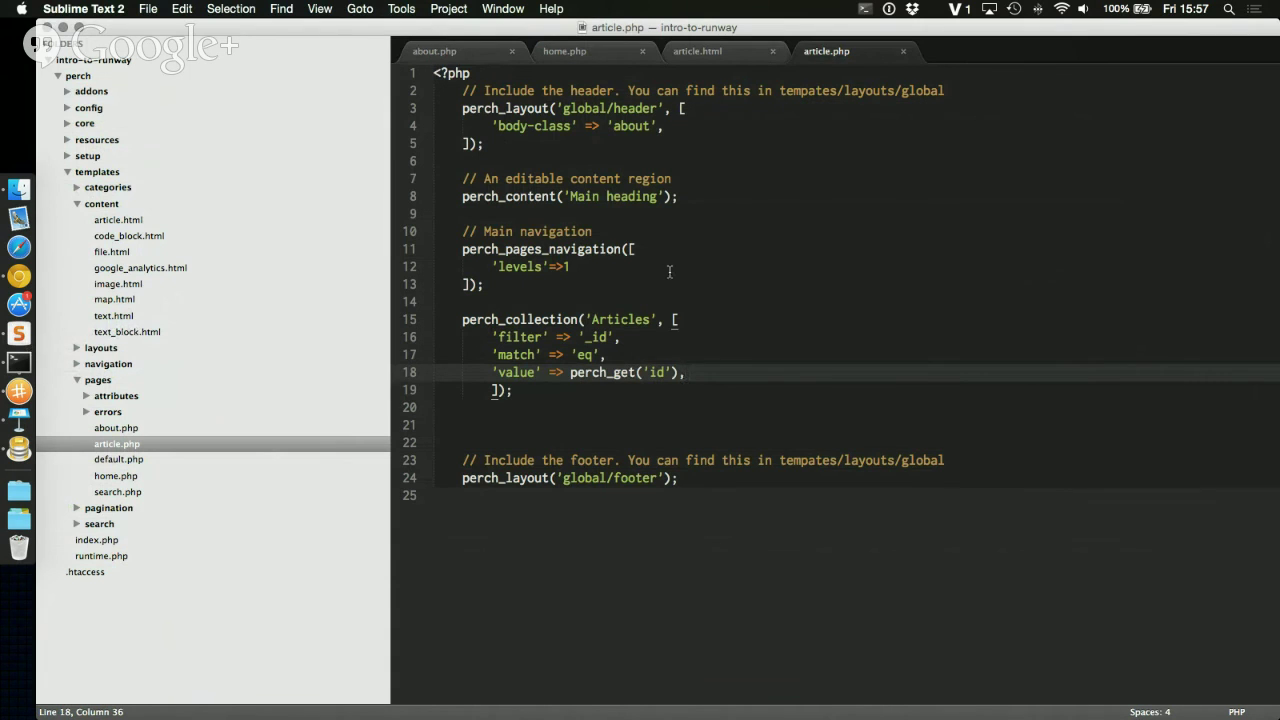
# Check the config/buckets.php slide in Keynote, then open article.html in Sublime Text 2.
pyautogui.press('super+Tab')
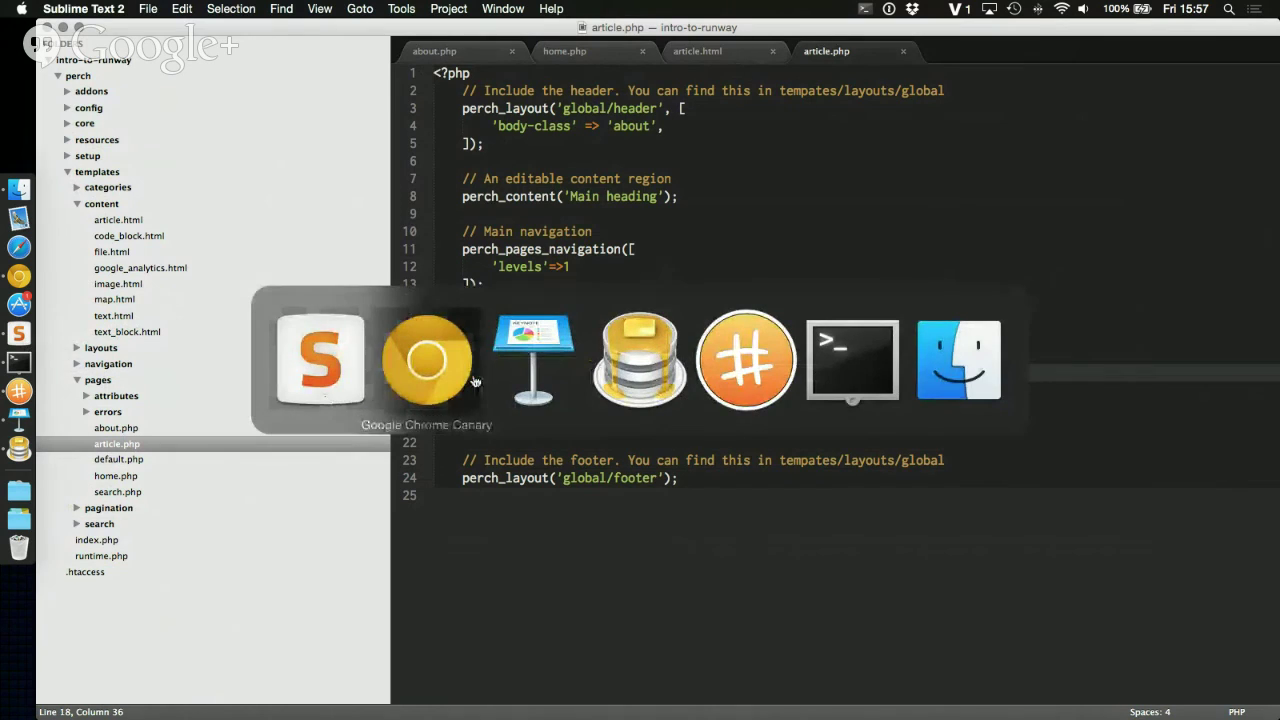
pyautogui.click(559, 381)
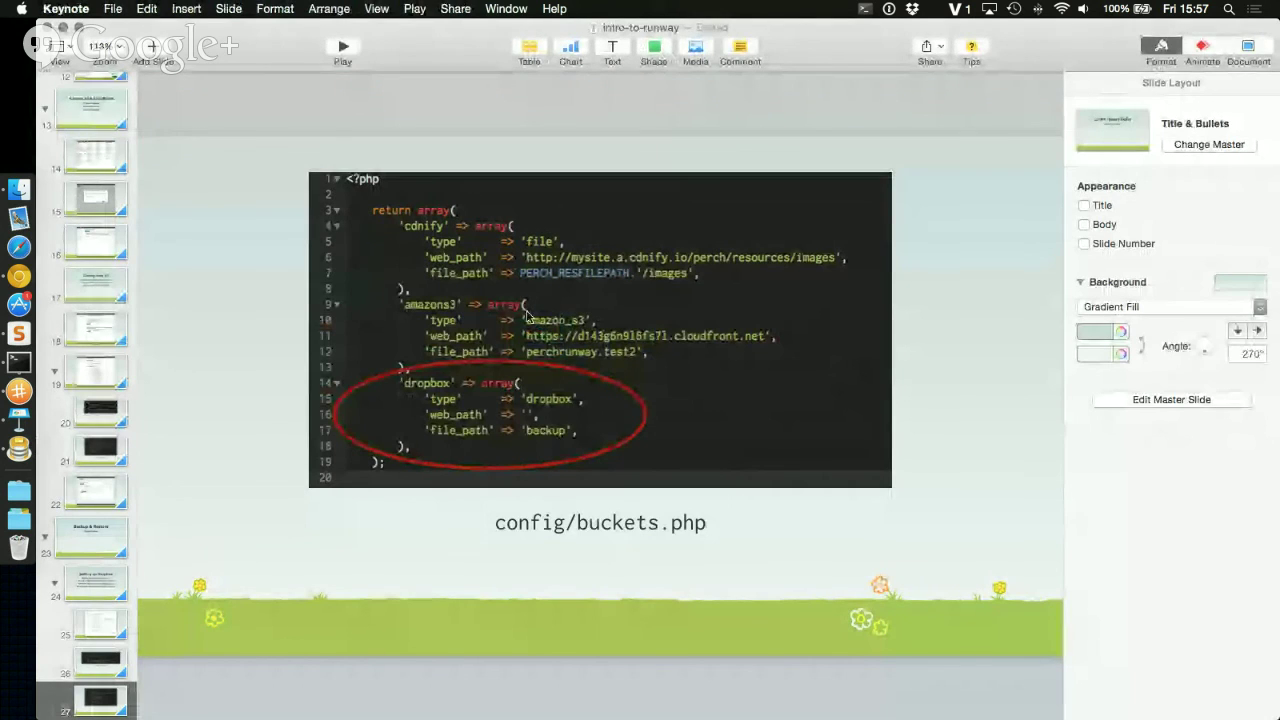
pyautogui.press('super+Tab')
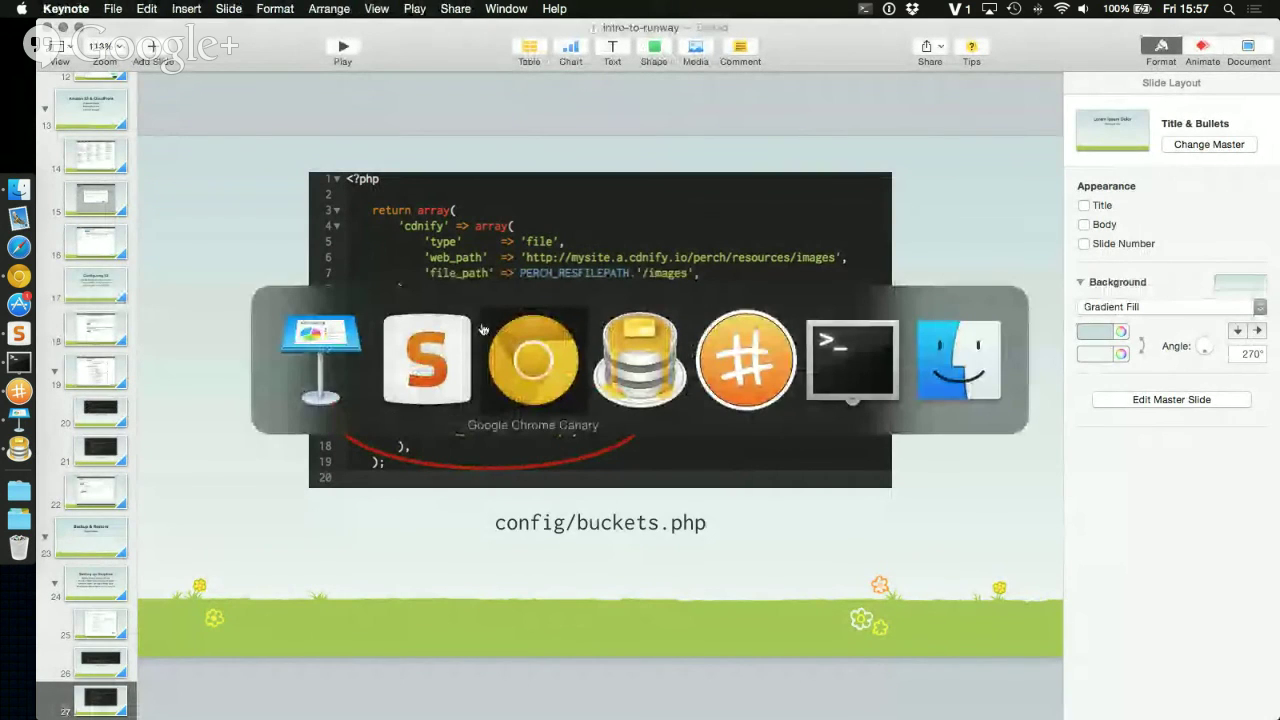
pyautogui.click(440, 340)
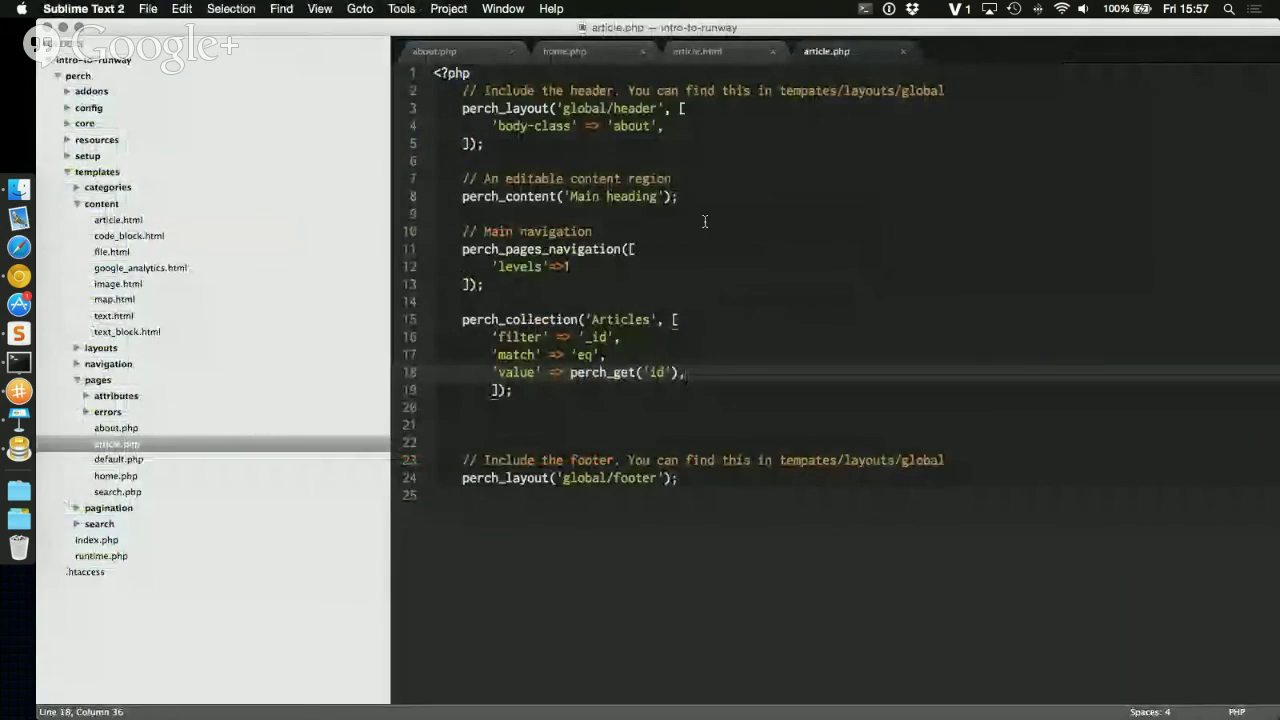
pyautogui.click(697, 51)
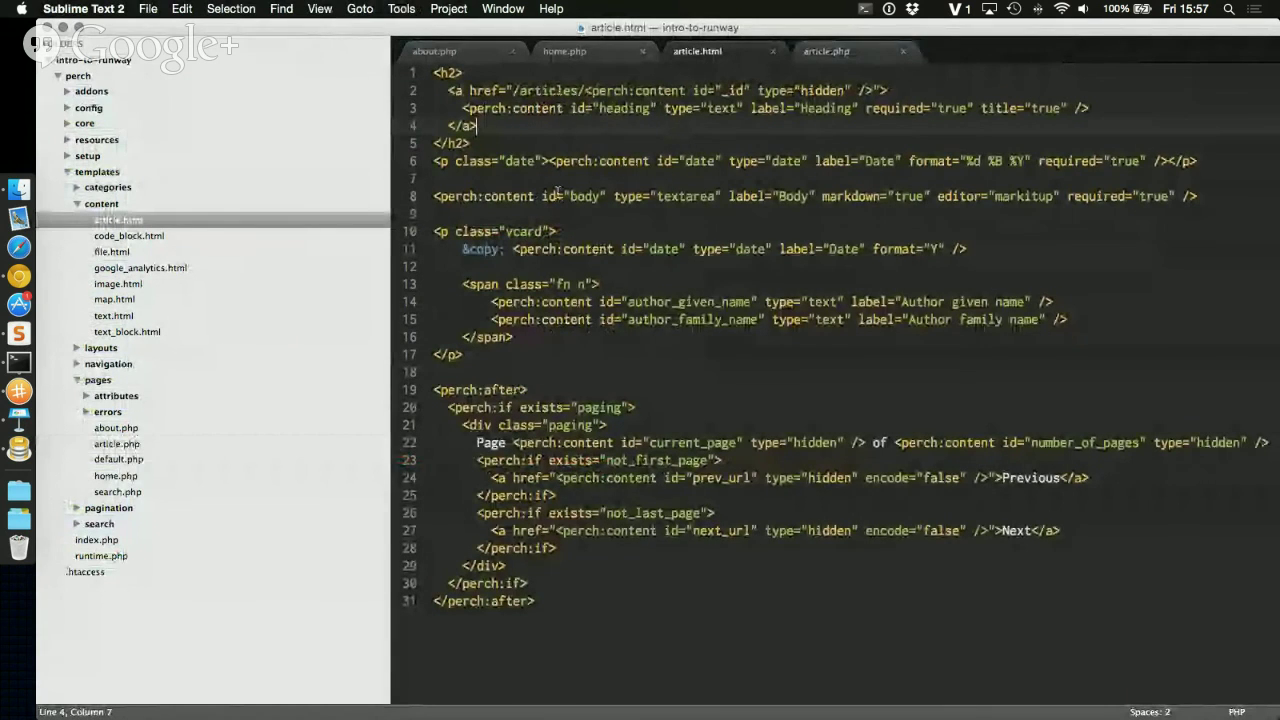
# Below the date line, add a perch:content tag with id 'image', type 'image', bucket 'amazons3'.
pyautogui.click(525, 180)
pyautogui.press('Return')
pyautogui.press('Return')
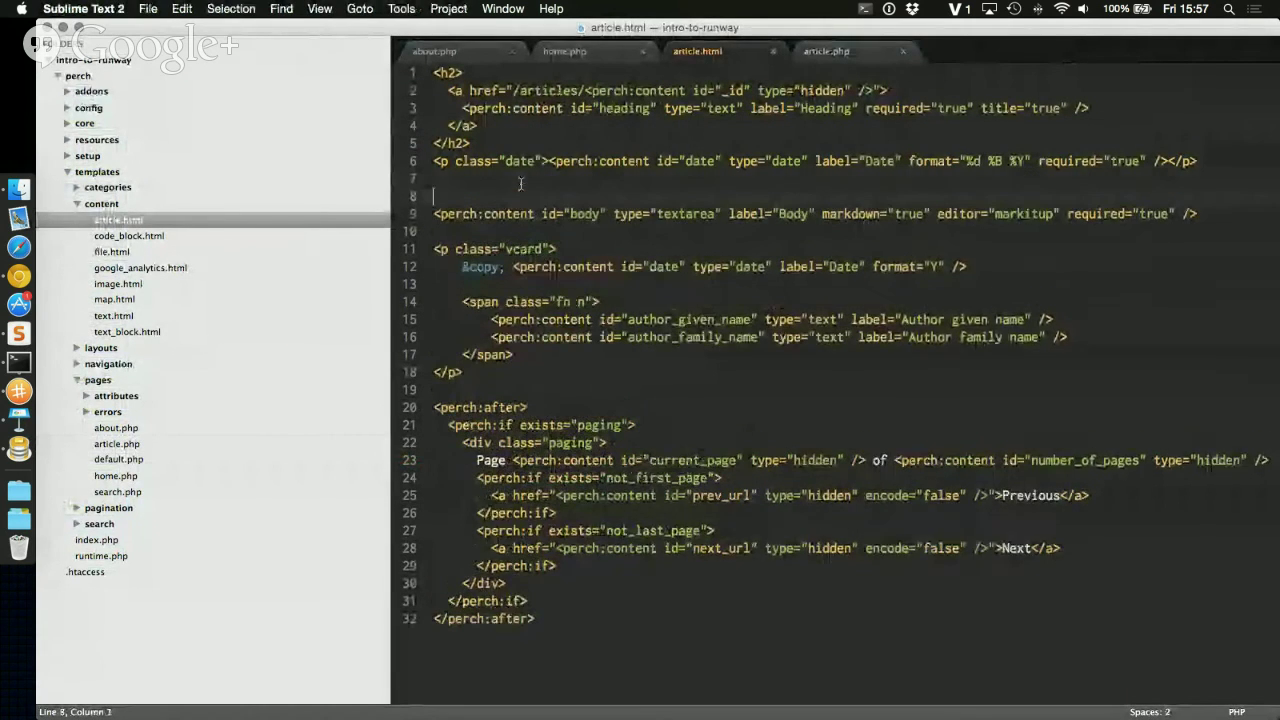
pyautogui.press('Up')
pyautogui.write('<perch')
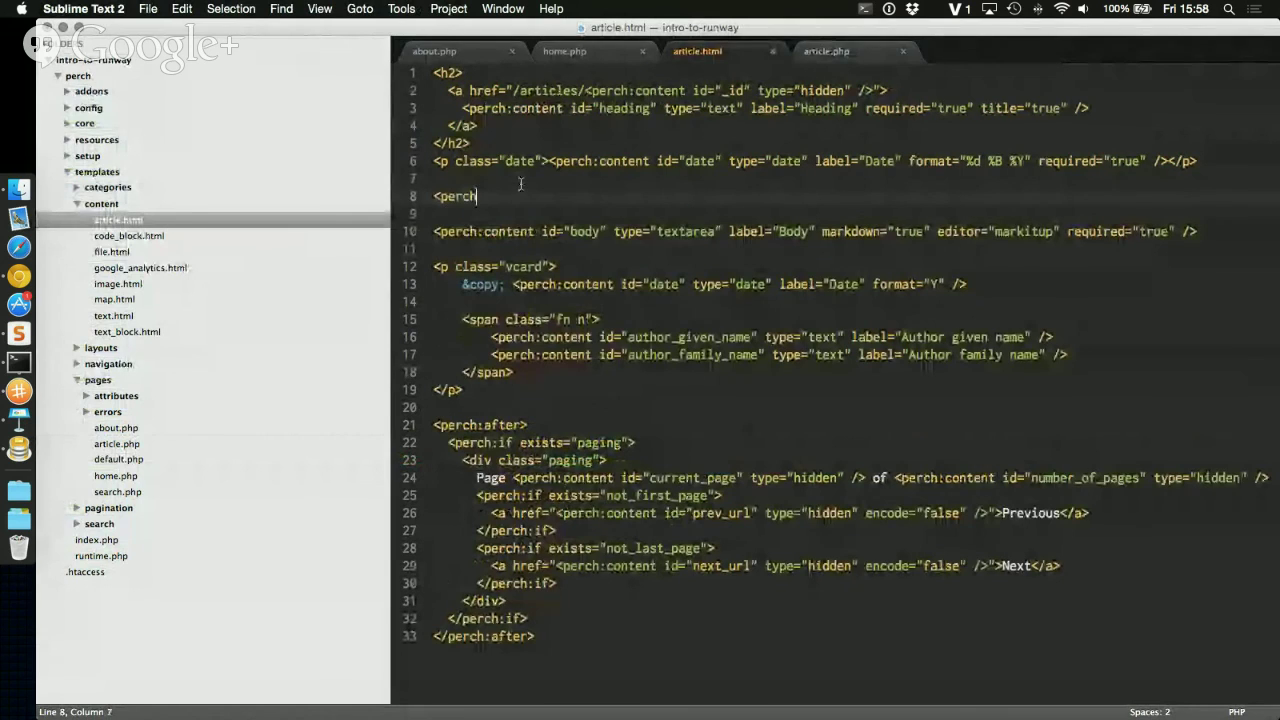
pyautogui.write(':content id="imaghe')
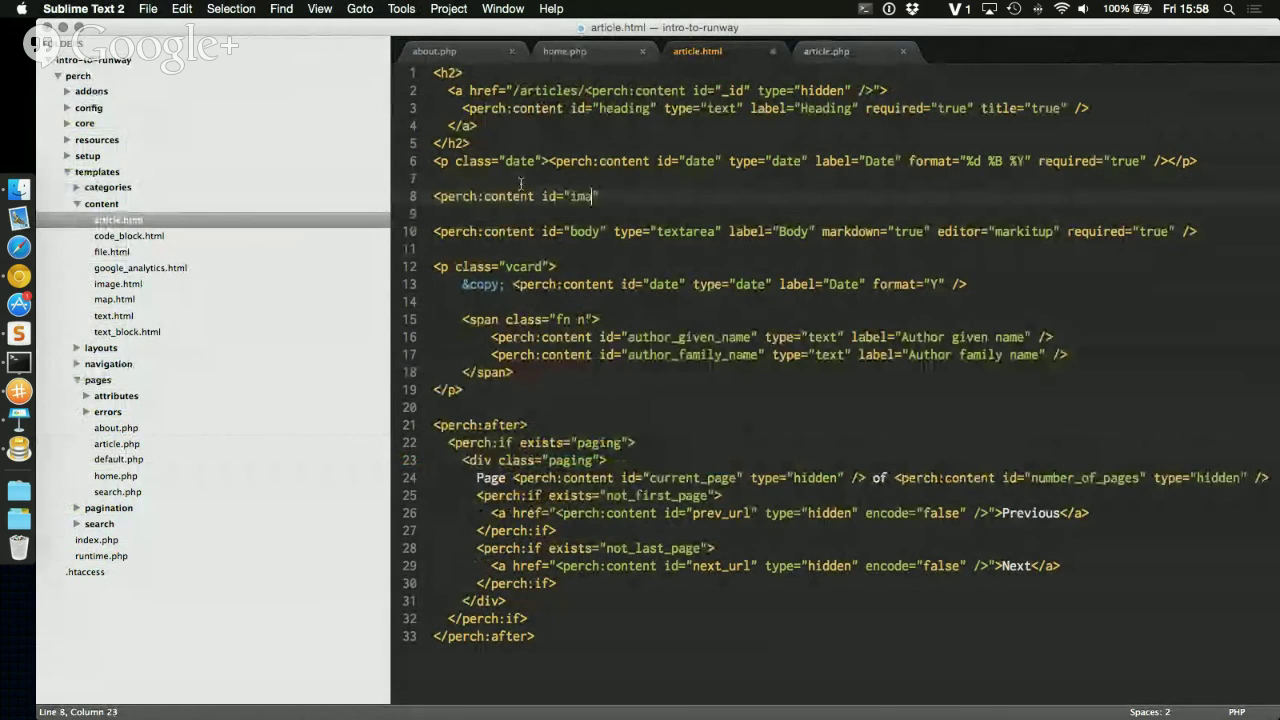
pyautogui.press('BackSpace')
pyautogui.press('BackSpace')
pyautogui.write('e')
pyautogui.press('Right')
pyautogui.write('typ')
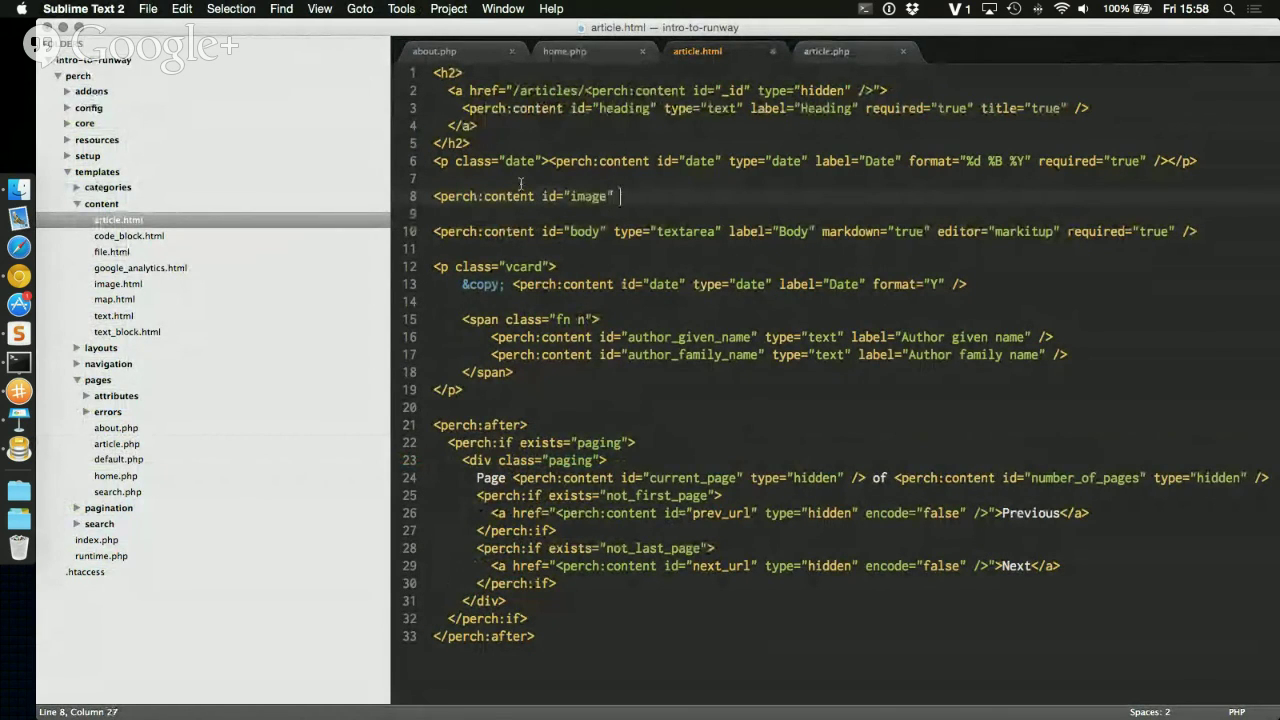
pyautogui.write('e="image" ')
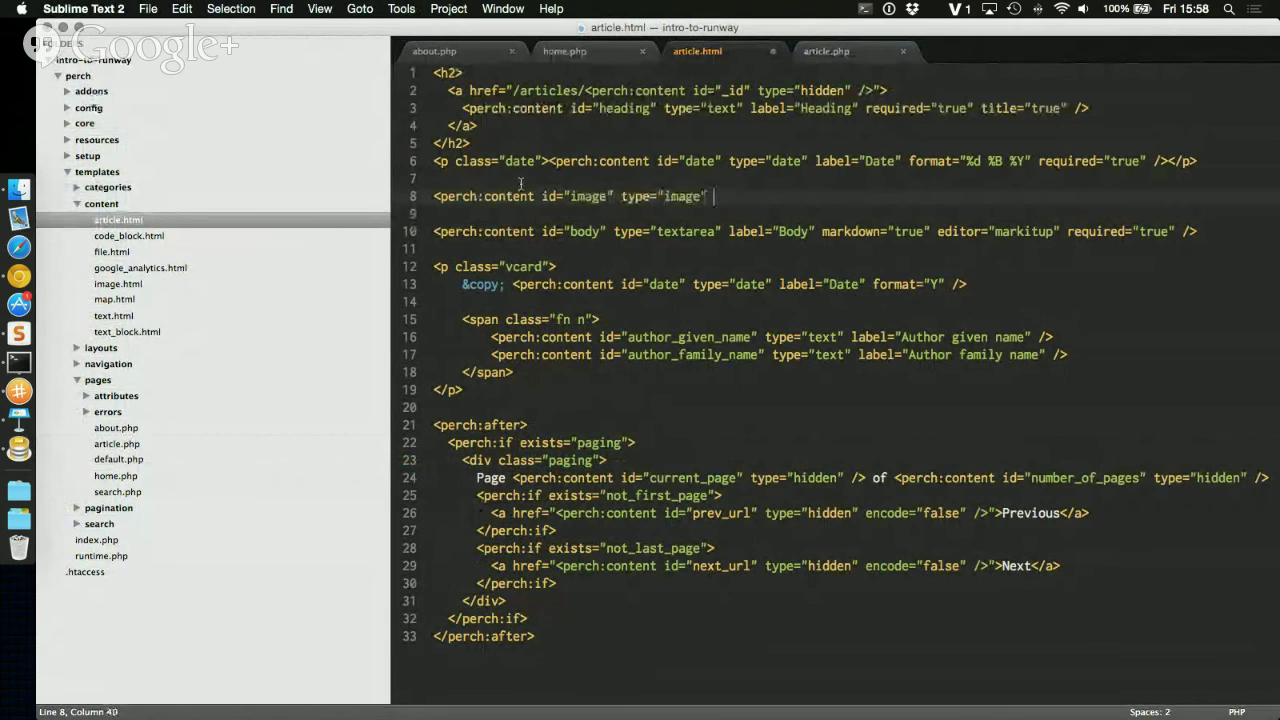
pyautogui.write('bucket="amazons3')
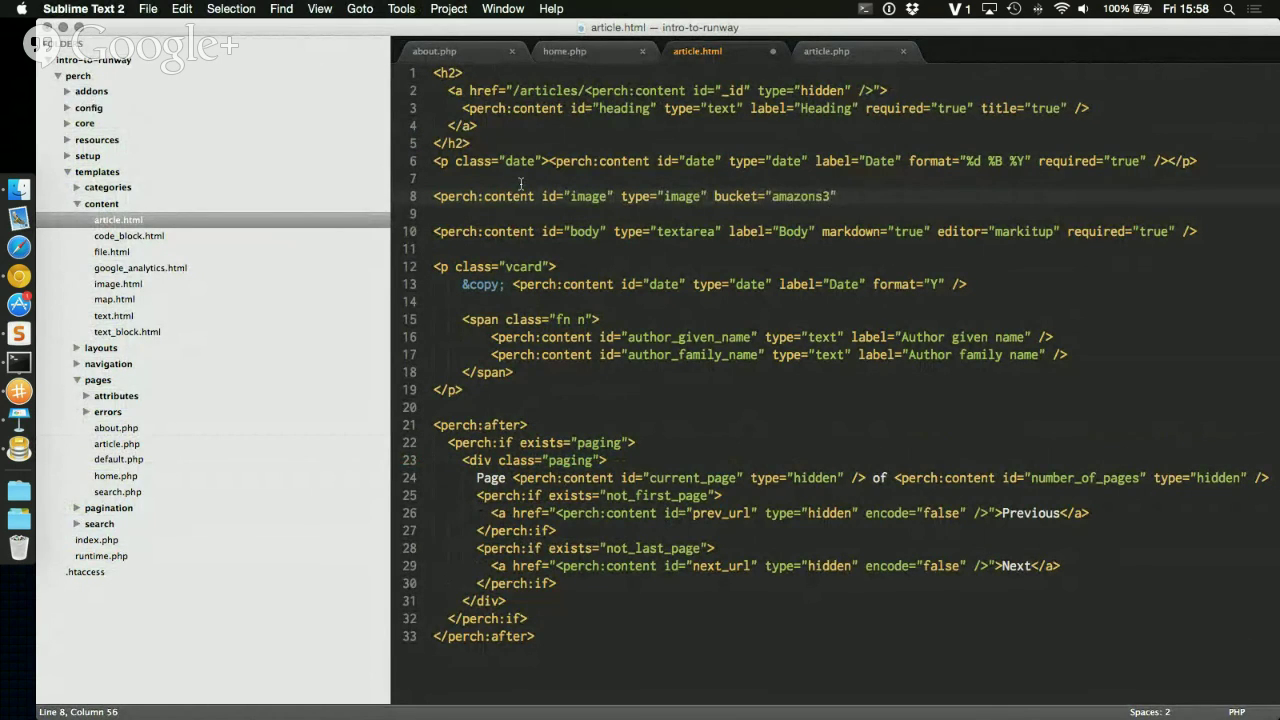
# After checking the bucket name, add width="800", output="tag" and label="Image", then save.
pyautogui.press('super+Tab')
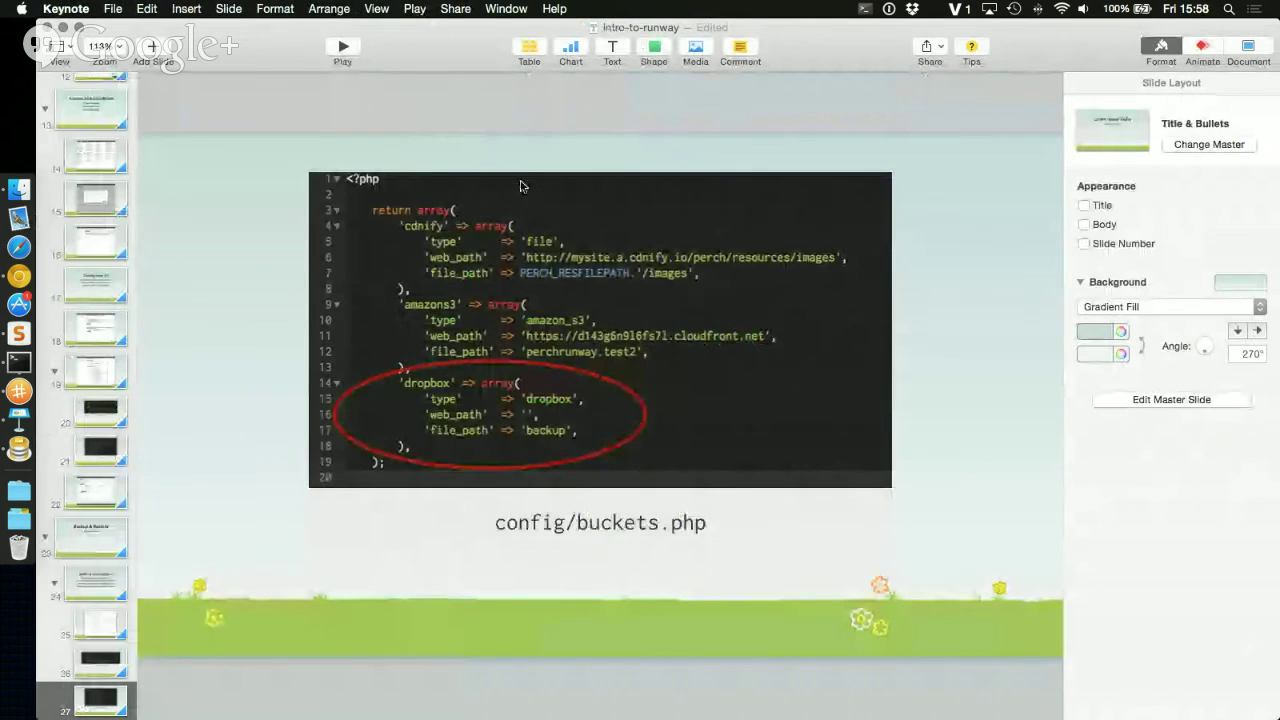
pyautogui.press('super+Tab')
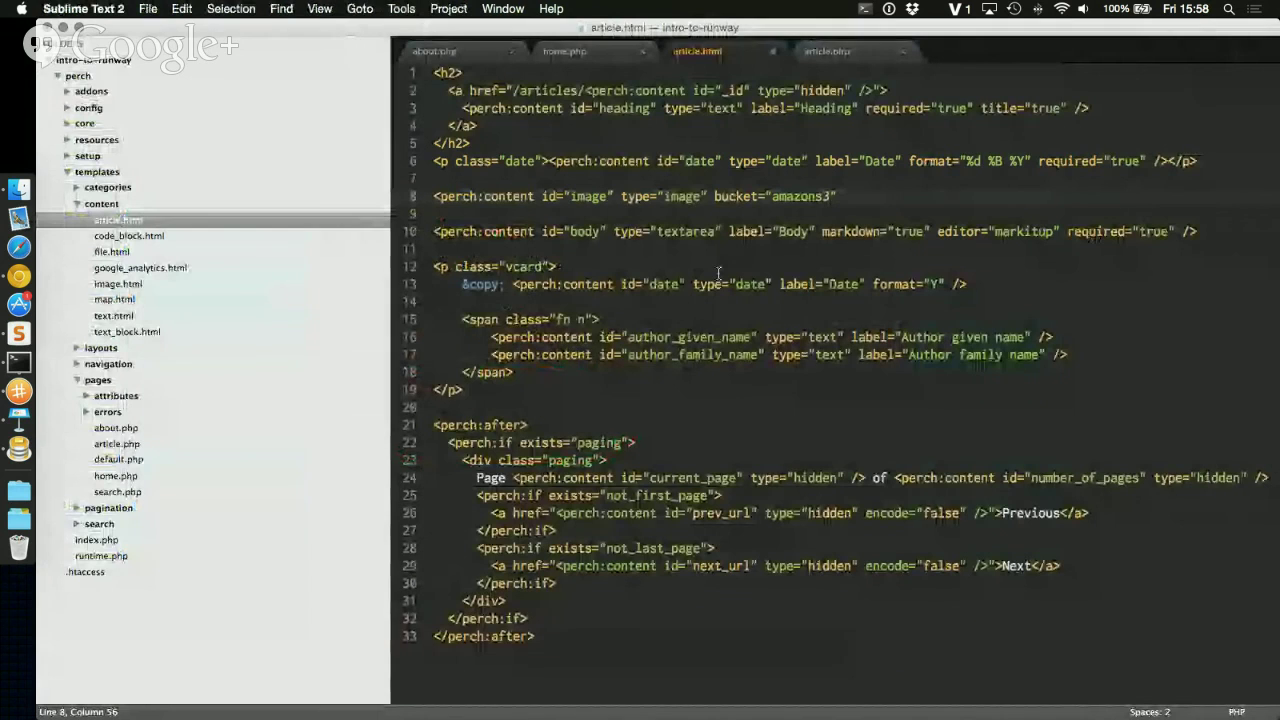
pyautogui.write('" width=')
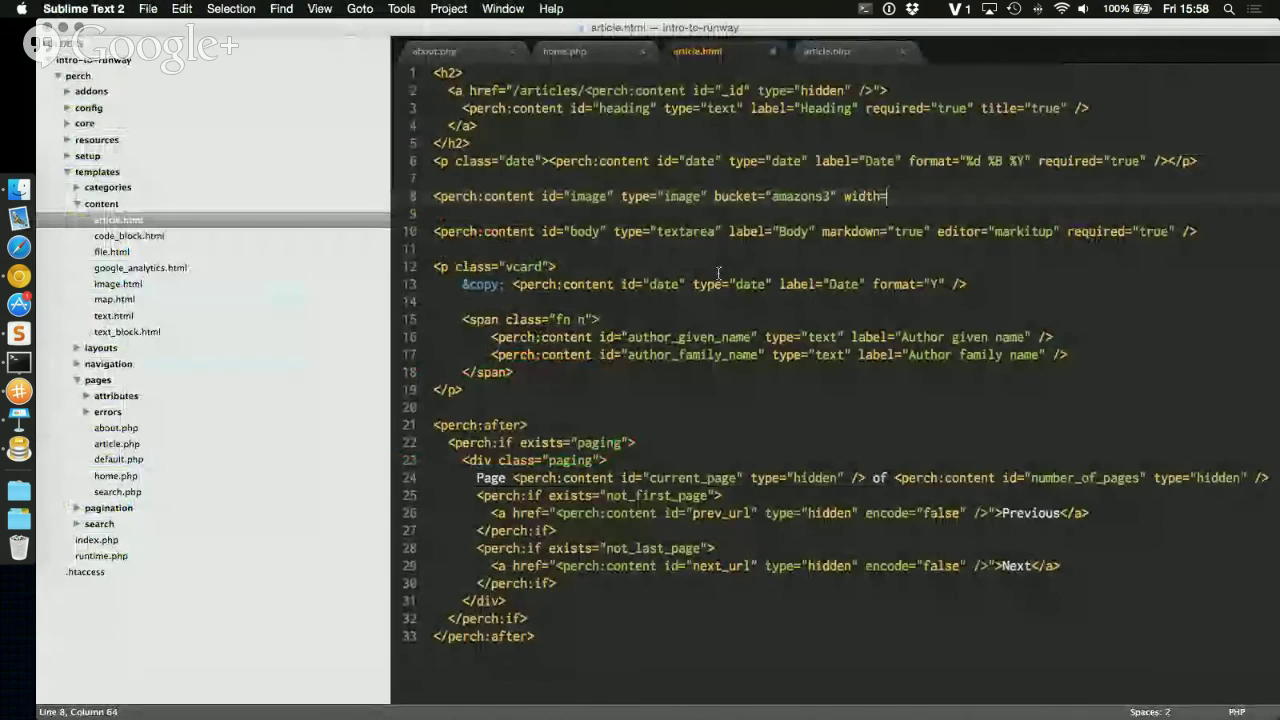
pyautogui.write('"800')
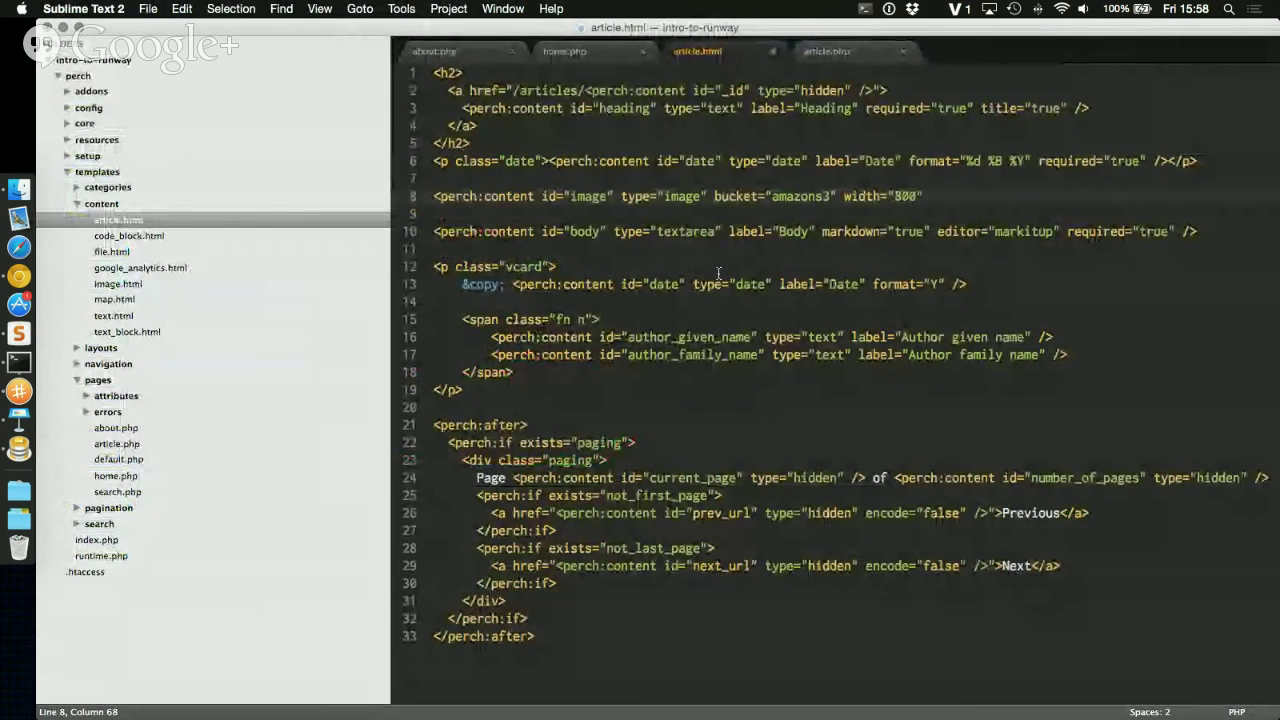
pyautogui.press('Right')
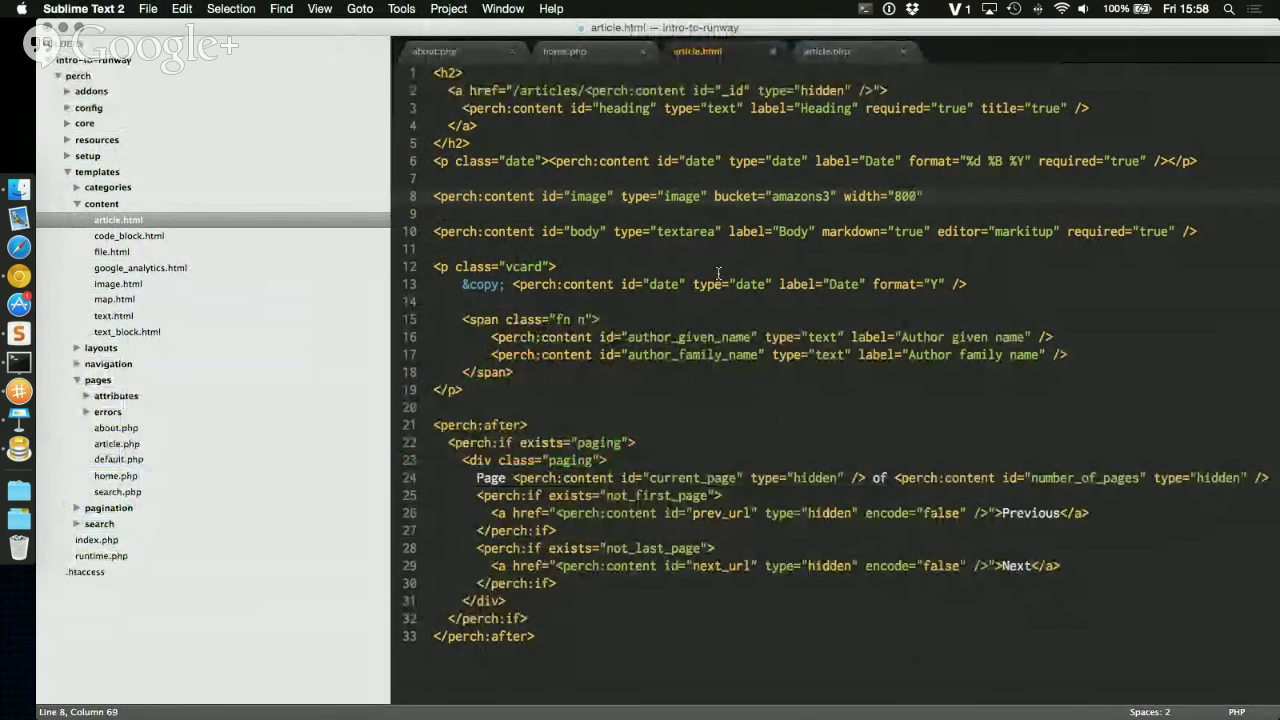
pyautogui.write('output')
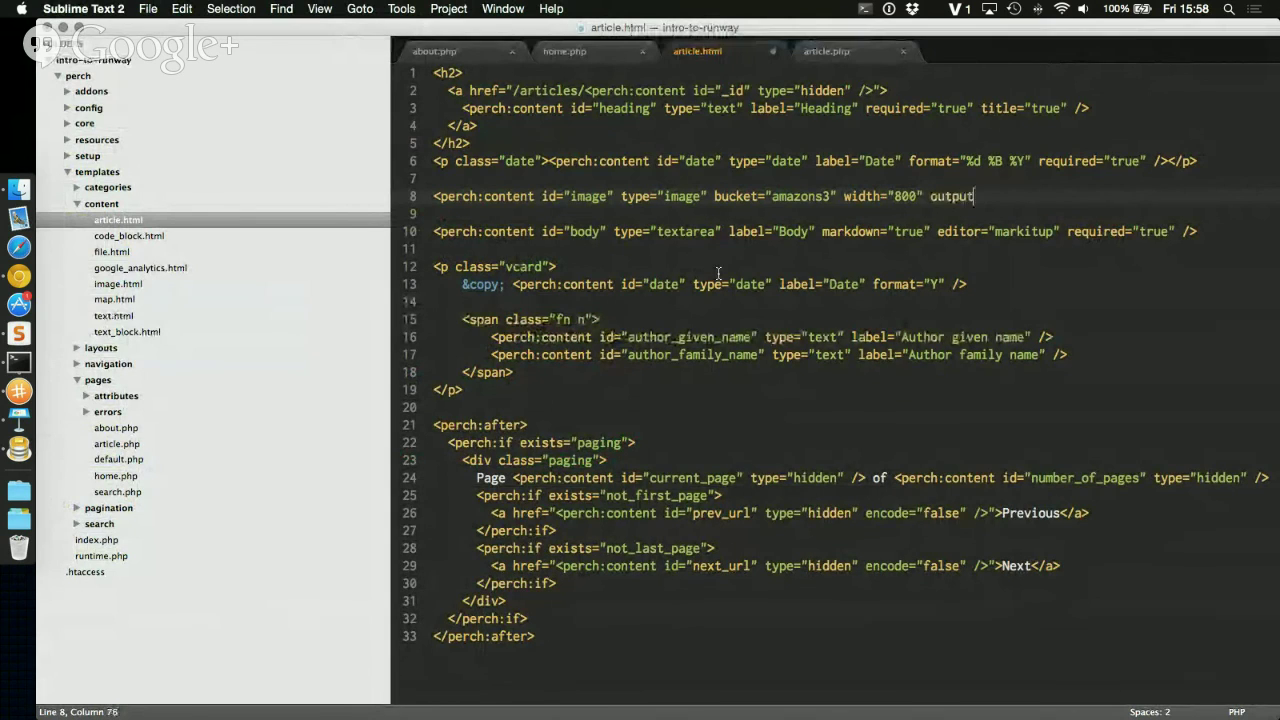
pyautogui.write('="tag')
pyautogui.press('Right')
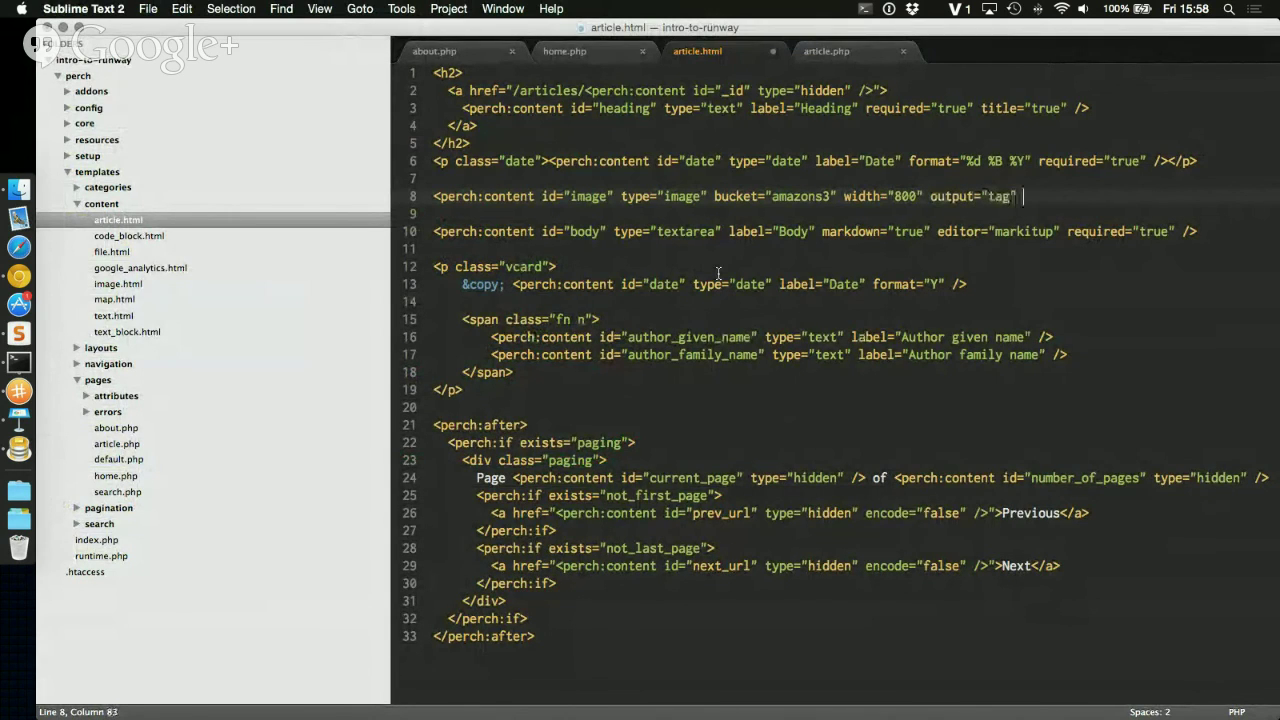
pyautogui.write('.')
pyautogui.write('>')
pyautogui.press('Left')
pyautogui.press('Left')
pyautogui.press('Left')
pyautogui.write('label="Image')
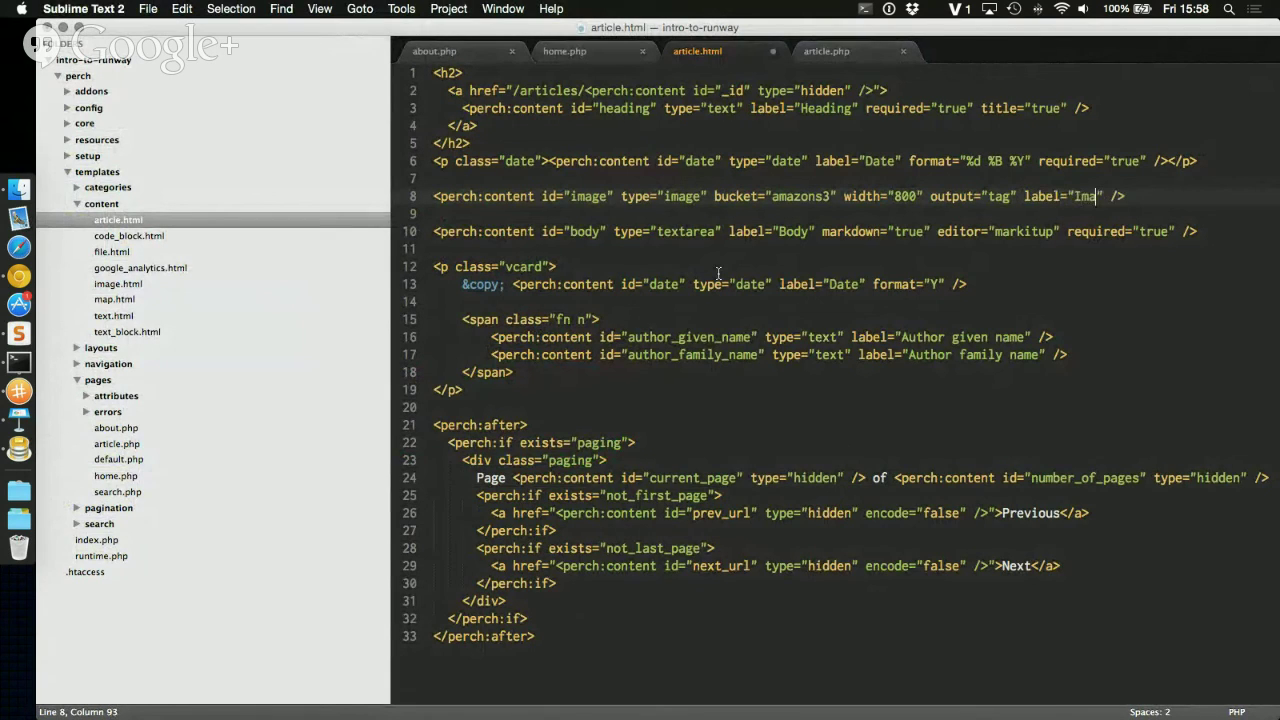
pyautogui.hotkey('ctrl', 's')
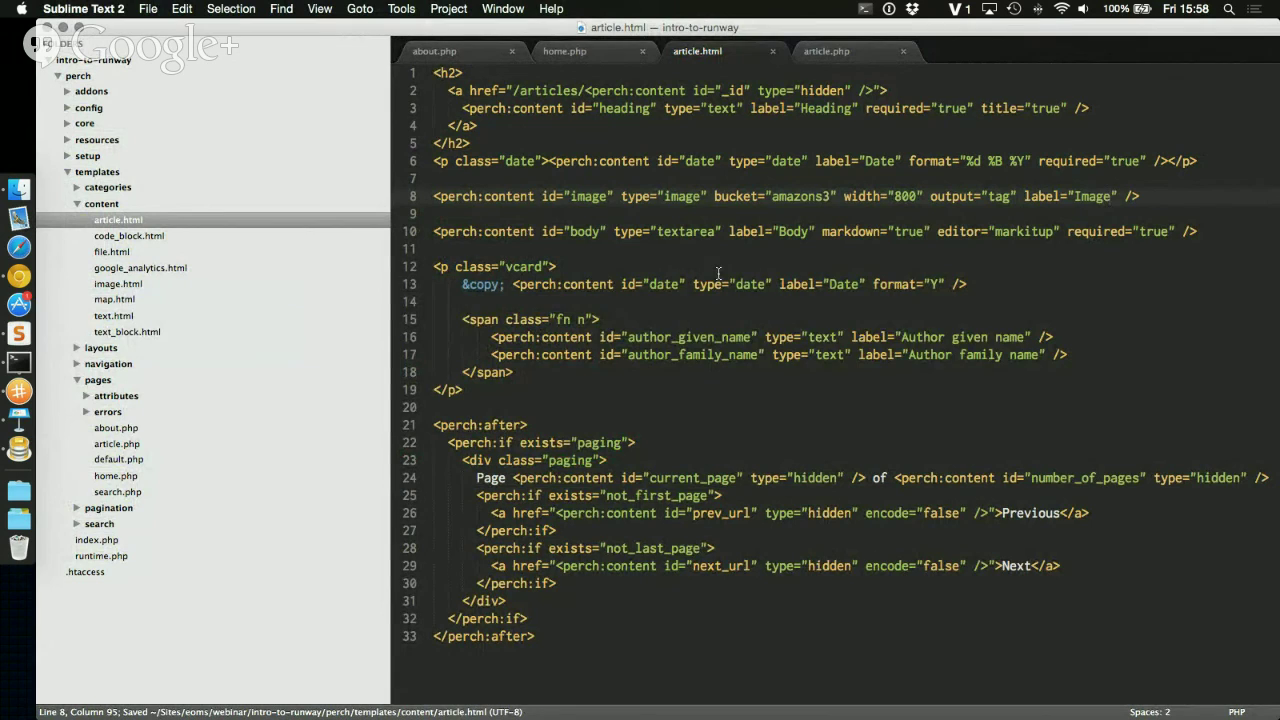
pyautogui.press('super+Tab')
pyautogui.press('super+Tab')
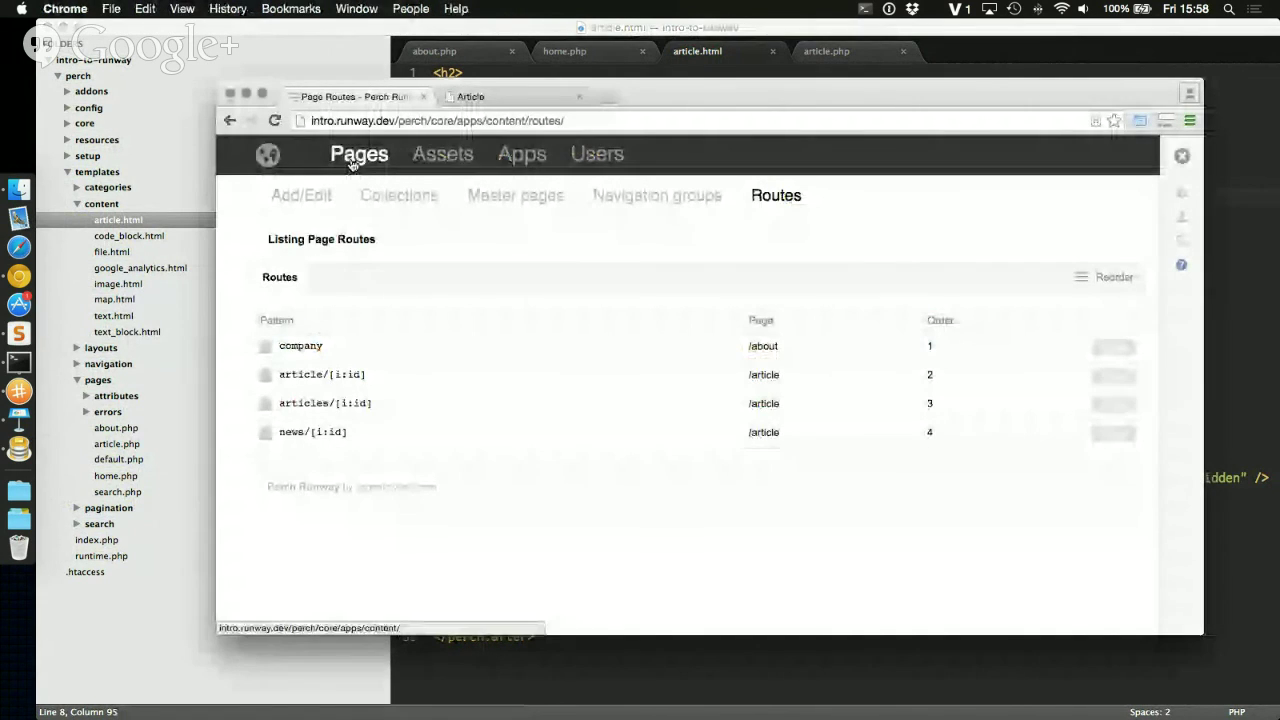
# Open Hello world from the Articles collection and start adding a new image asset.
pyautogui.click(352, 164)
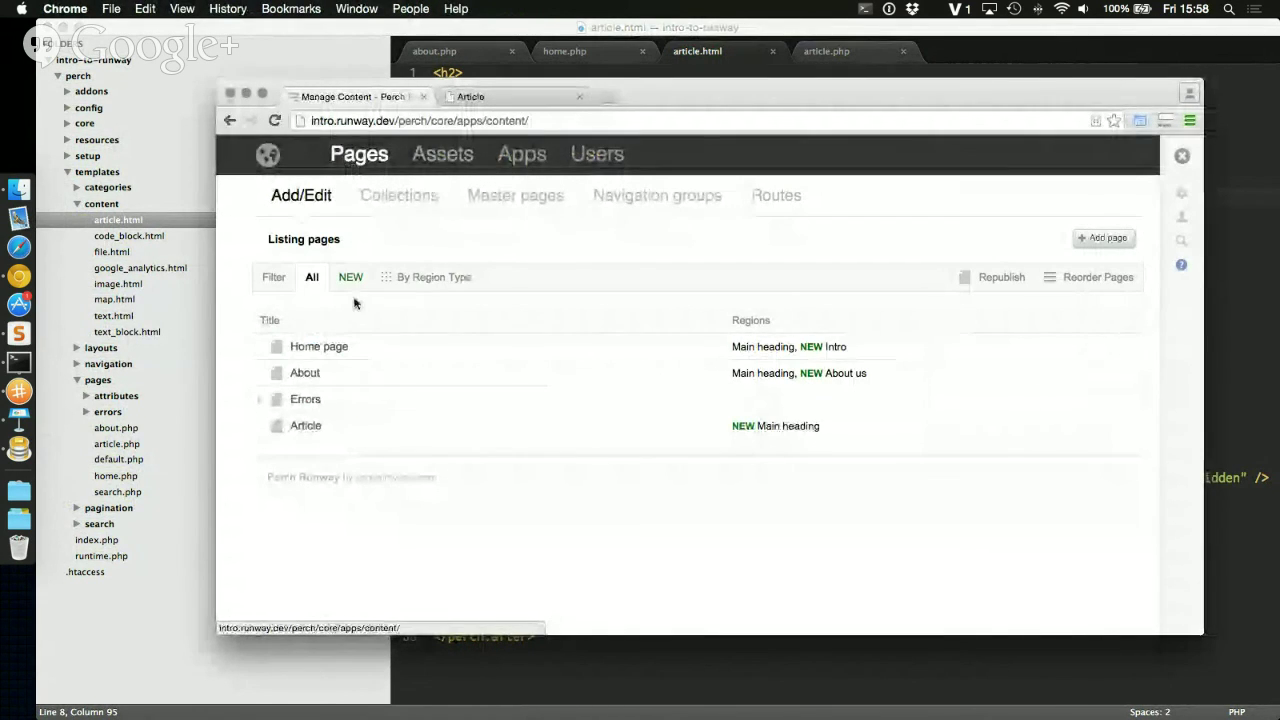
pyautogui.click(318, 348)
pyautogui.click(282, 403)
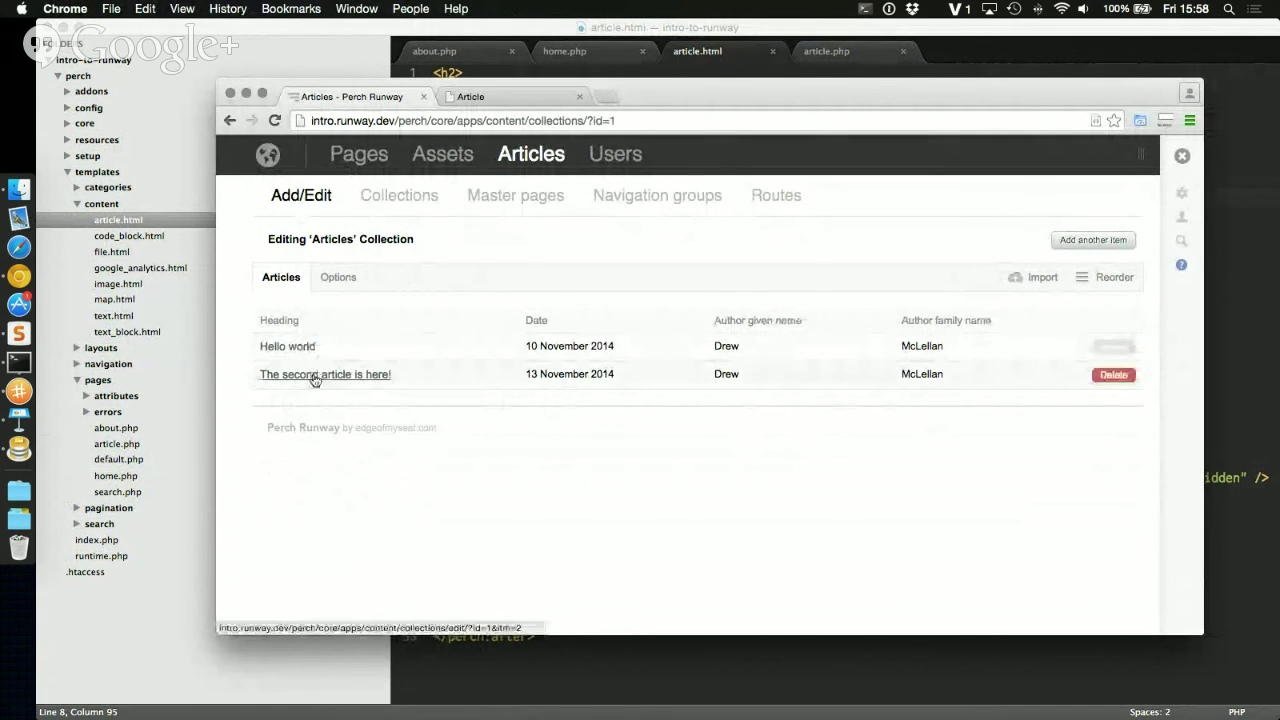
pyautogui.click(291, 348)
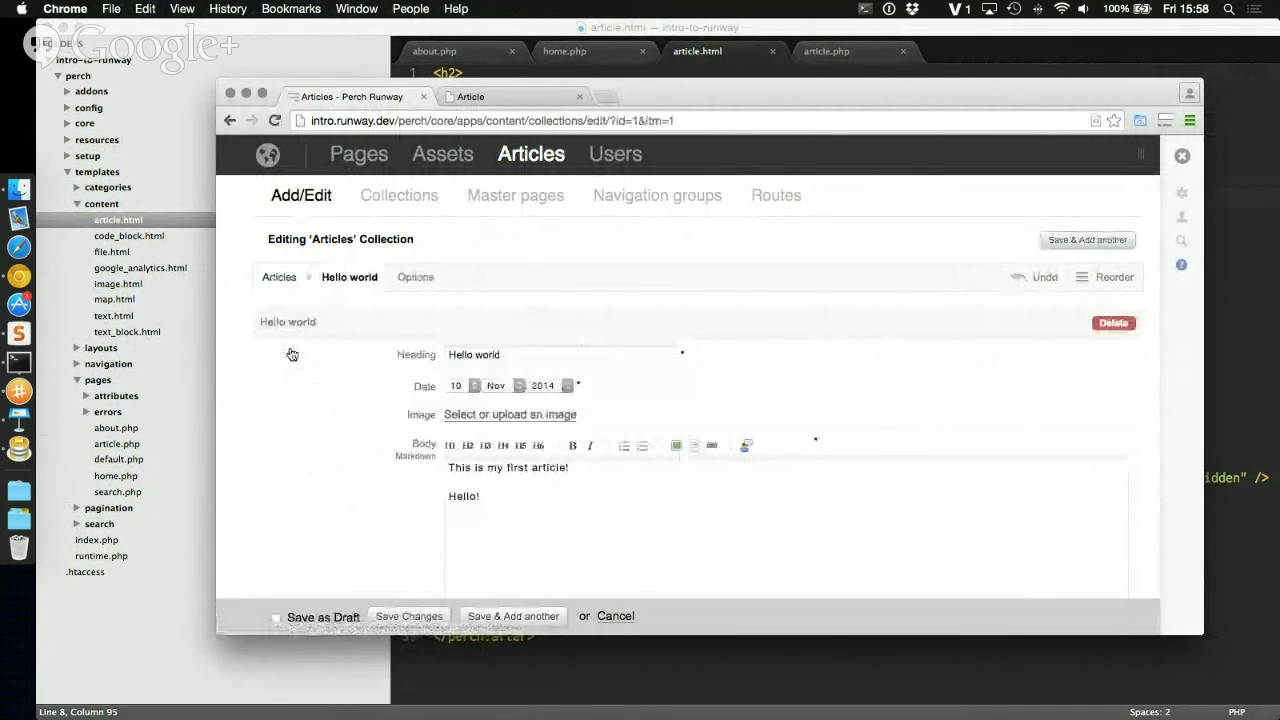
pyautogui.scroll(-3, 300, 355)
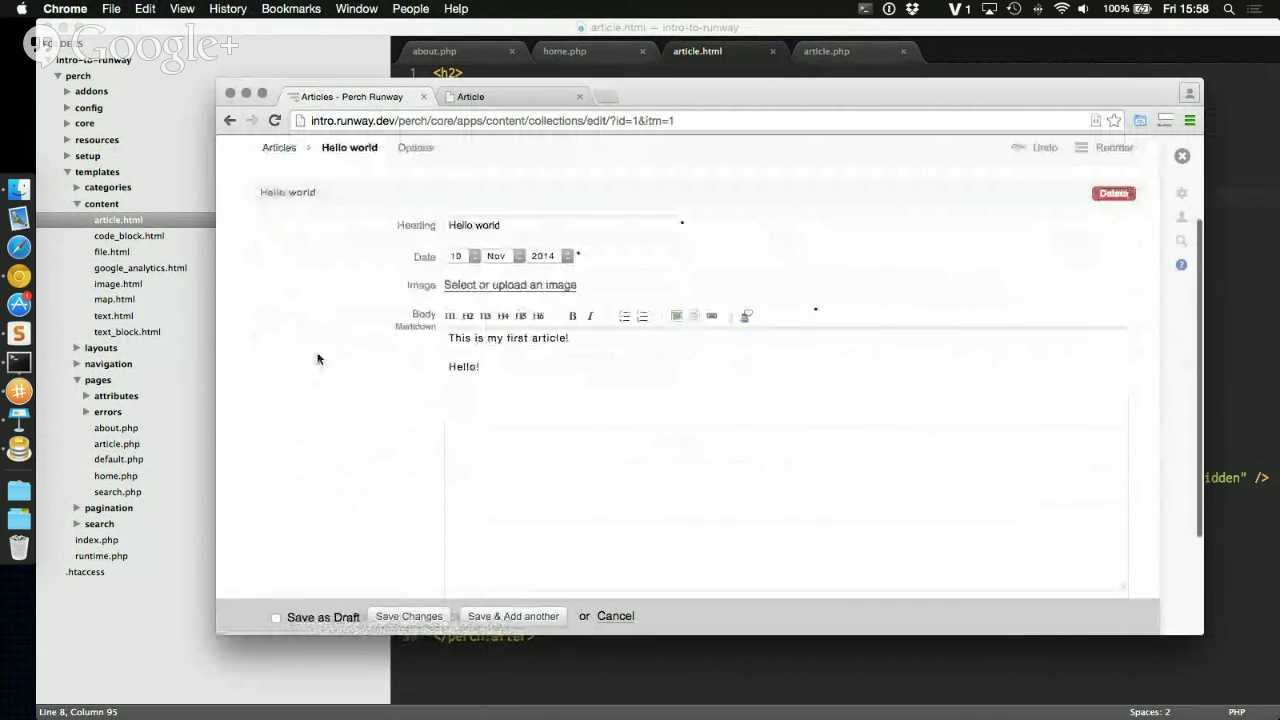
pyautogui.click(476, 287)
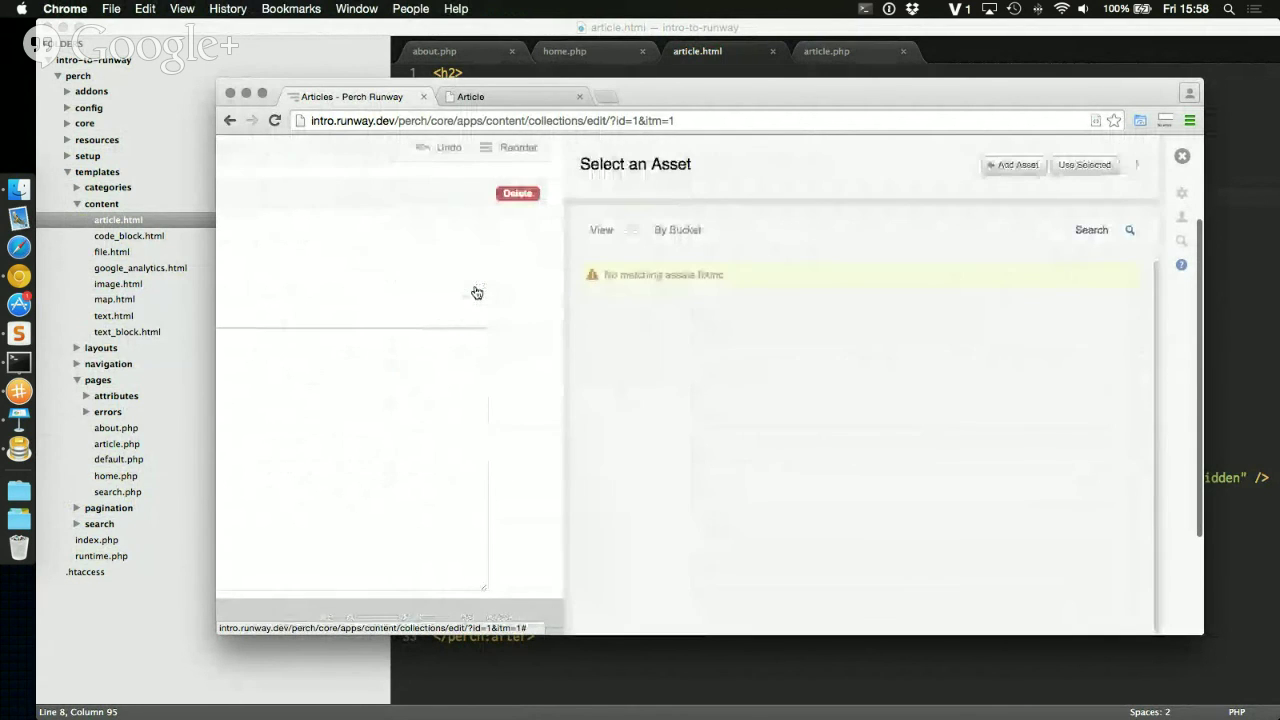
pyautogui.click(1010, 164)
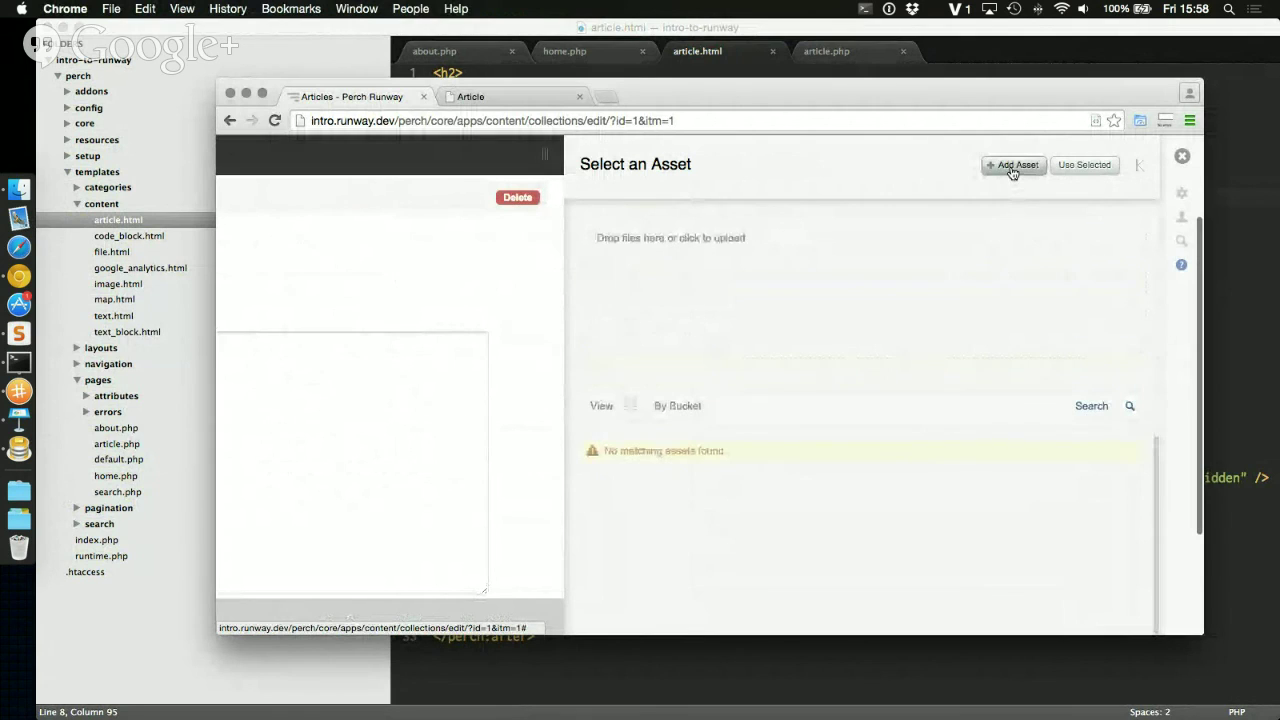
# Upload athlete.jpg from the Test photos folder.
pyautogui.click(792, 285)
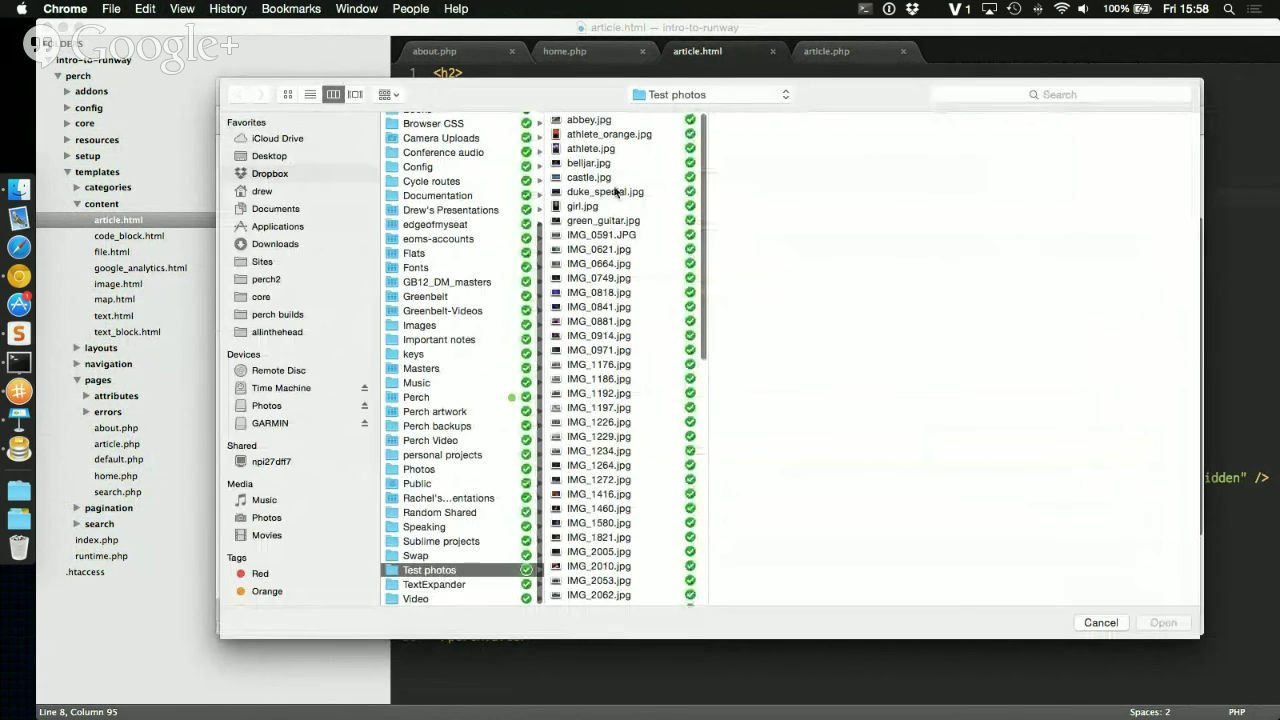
pyautogui.click(592, 148)
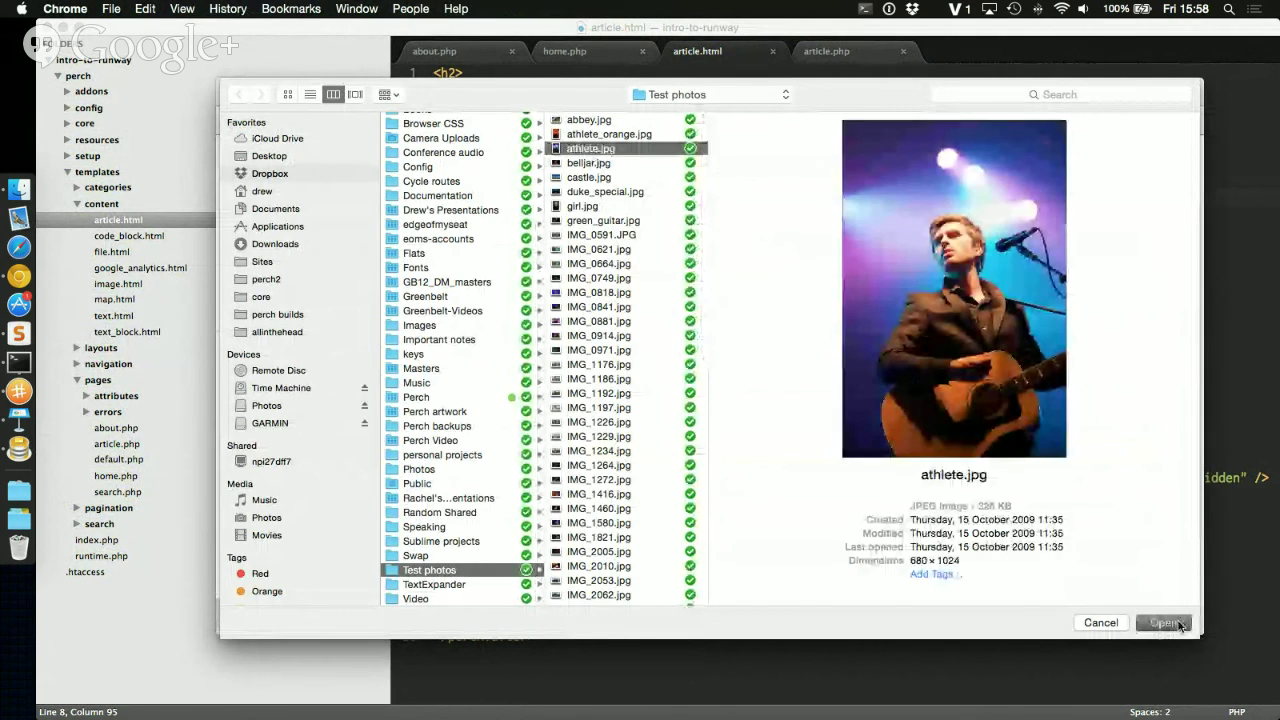
pyautogui.press('Return')
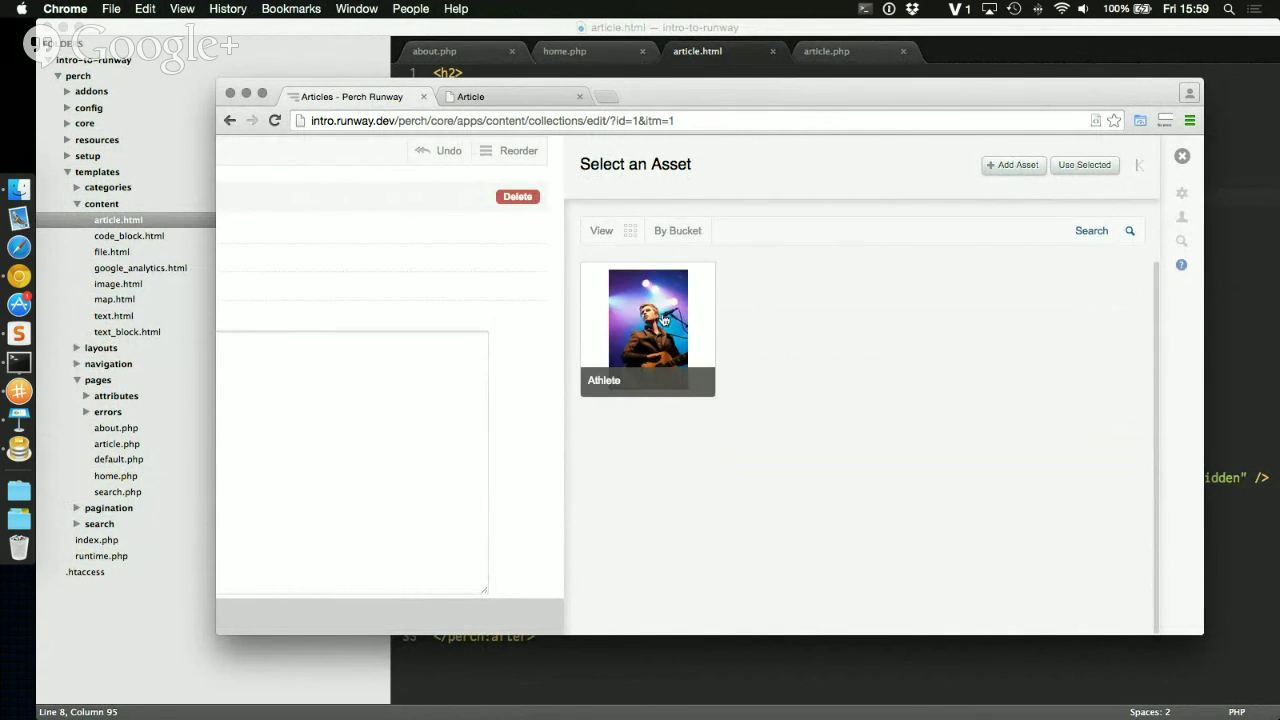
# Attach the uploaded Athlete image to the Hello world article and save it.
pyautogui.click(648, 330)
pyautogui.click(1083, 167)
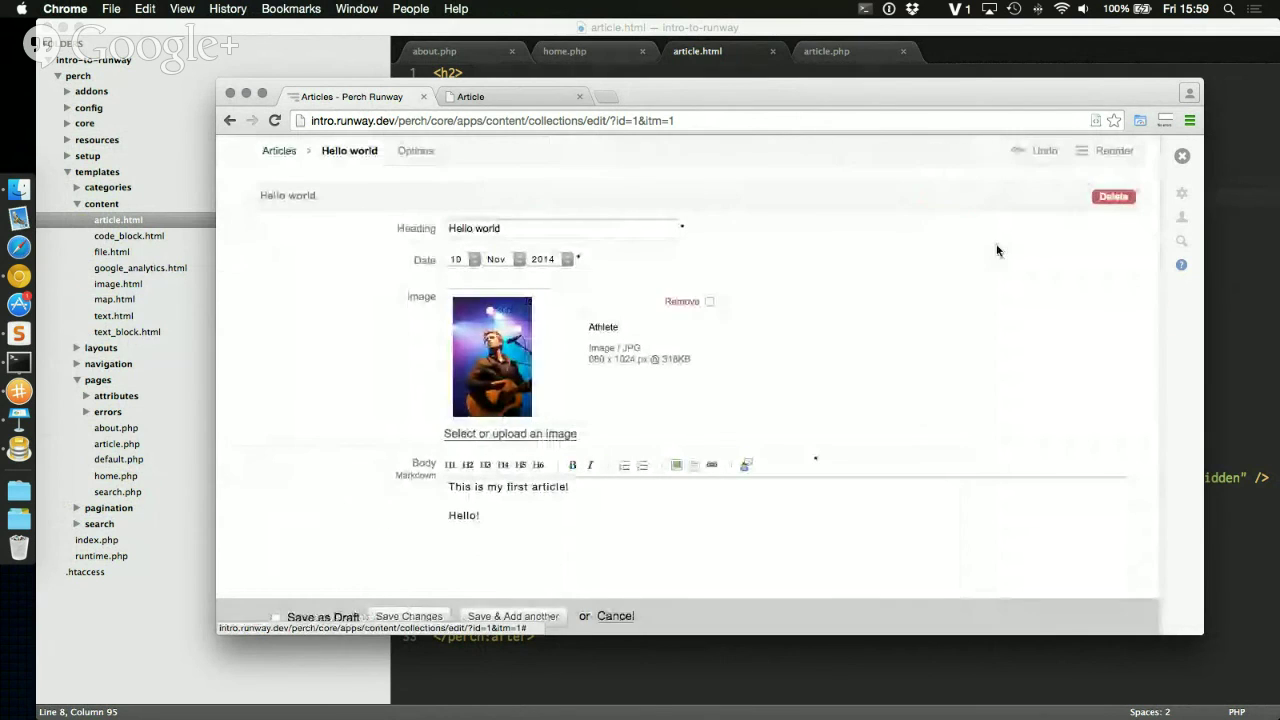
pyautogui.click(396, 617)
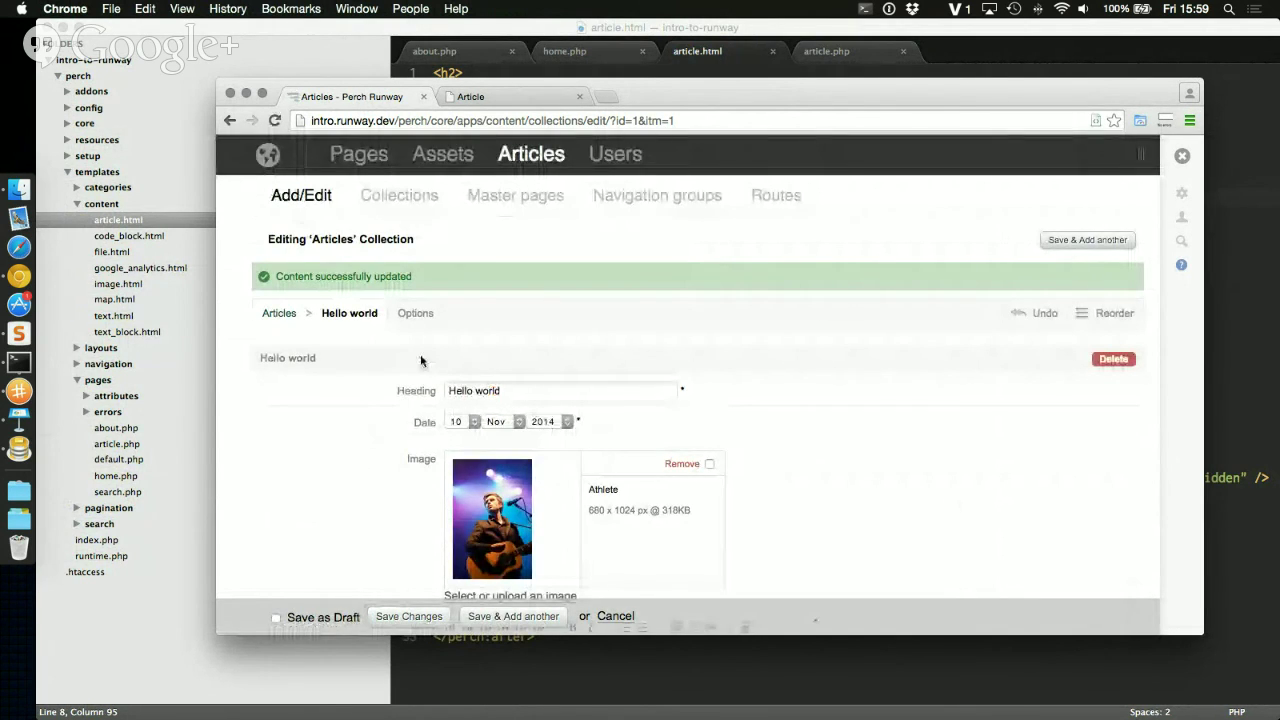
# Reload the Hello world article page in Chrome so the athlete photo appears.
pyautogui.click(478, 100)
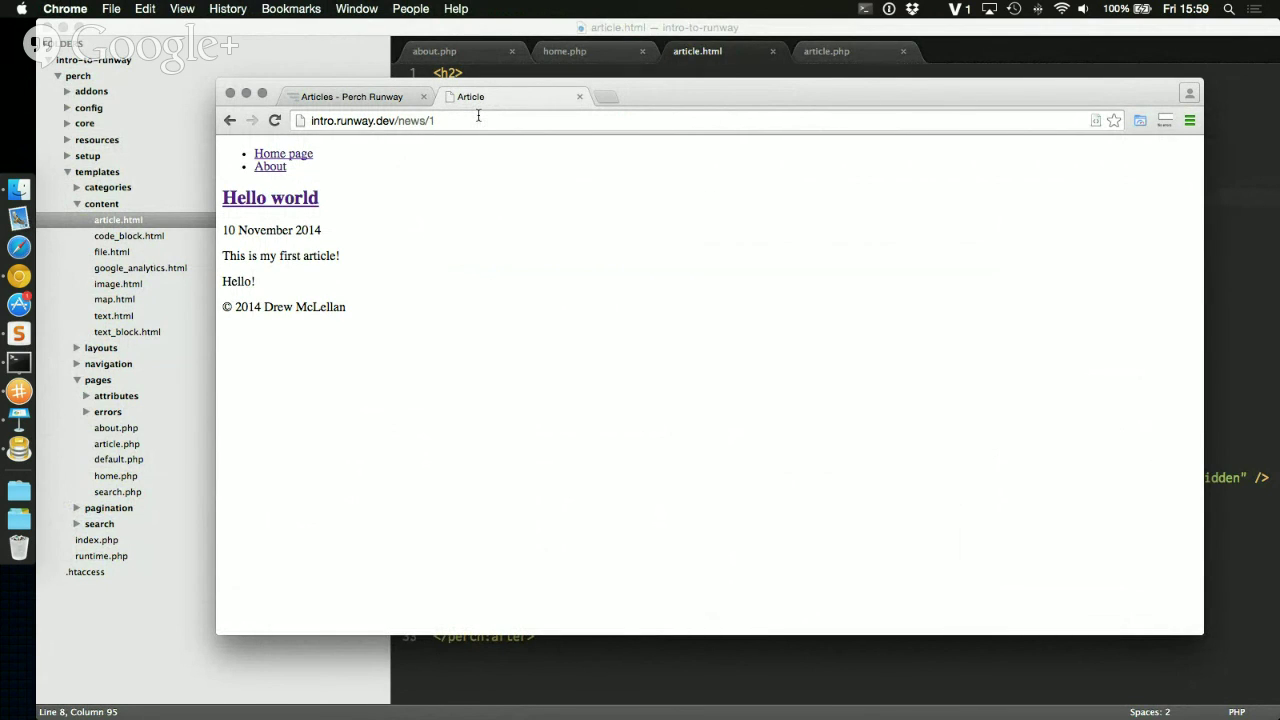
pyautogui.press('super+r')
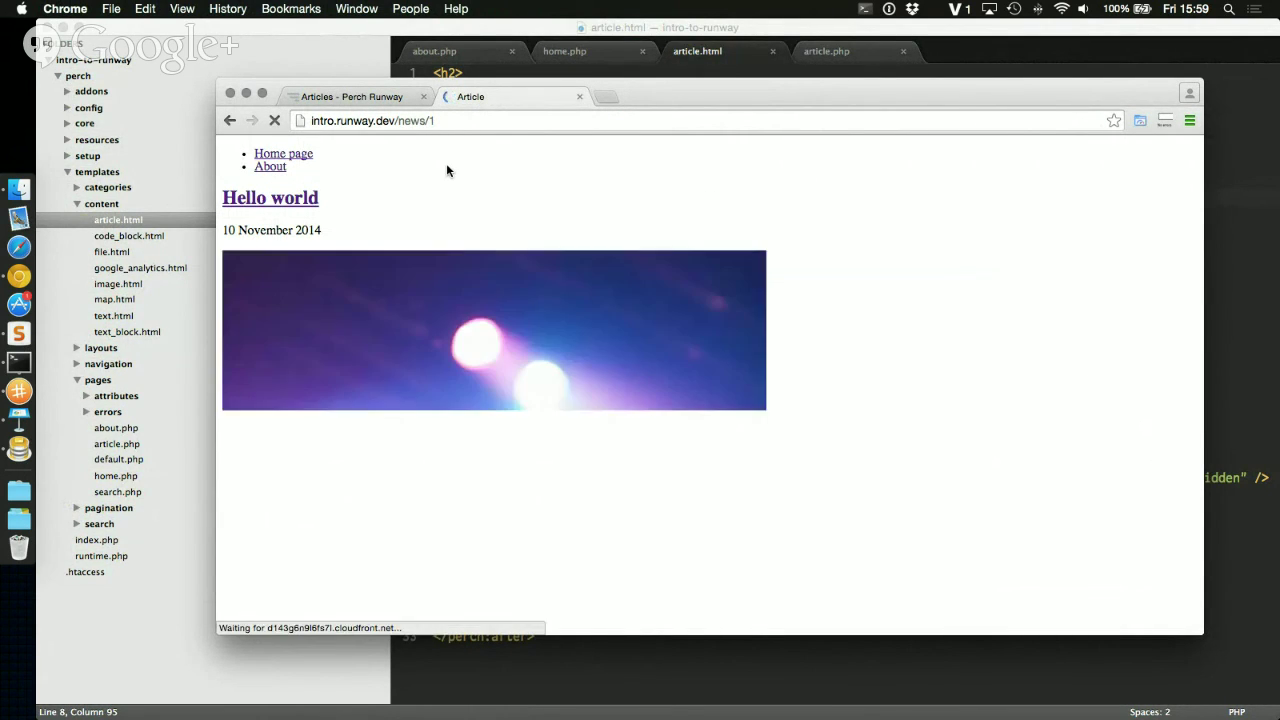
pyautogui.scroll(-10, 837, 363)
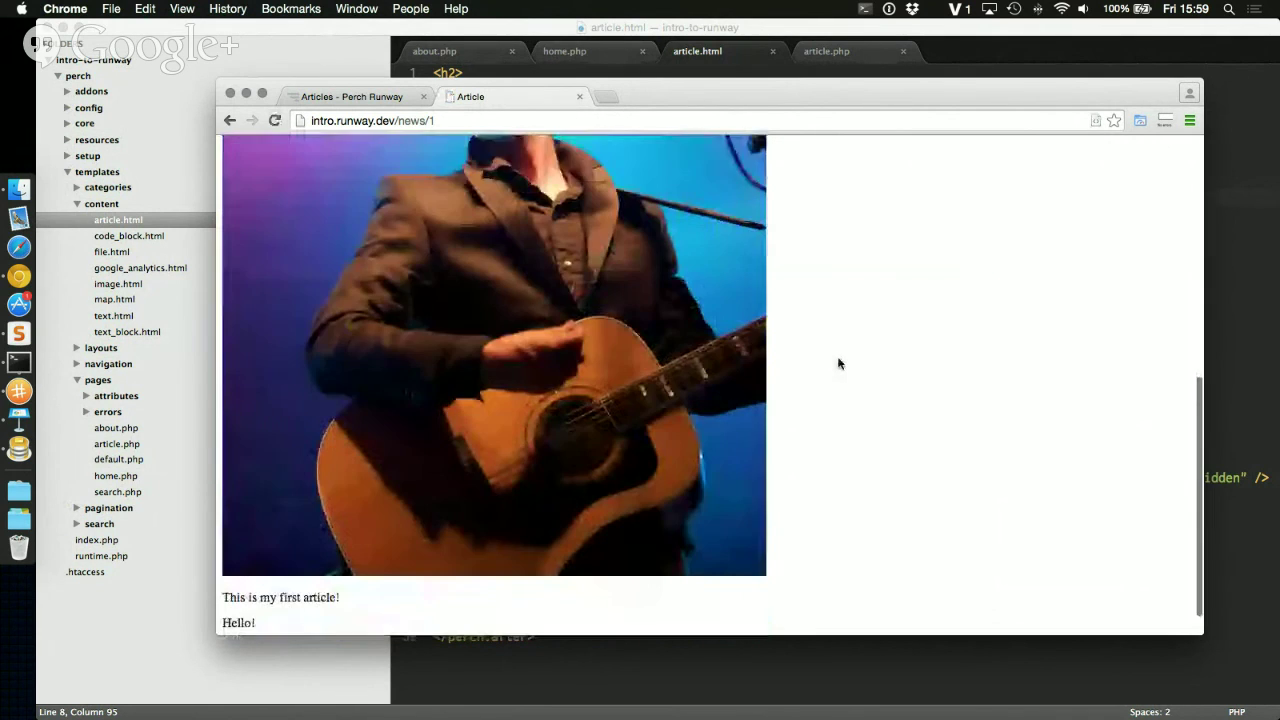
pyautogui.scroll(10, 838, 363)
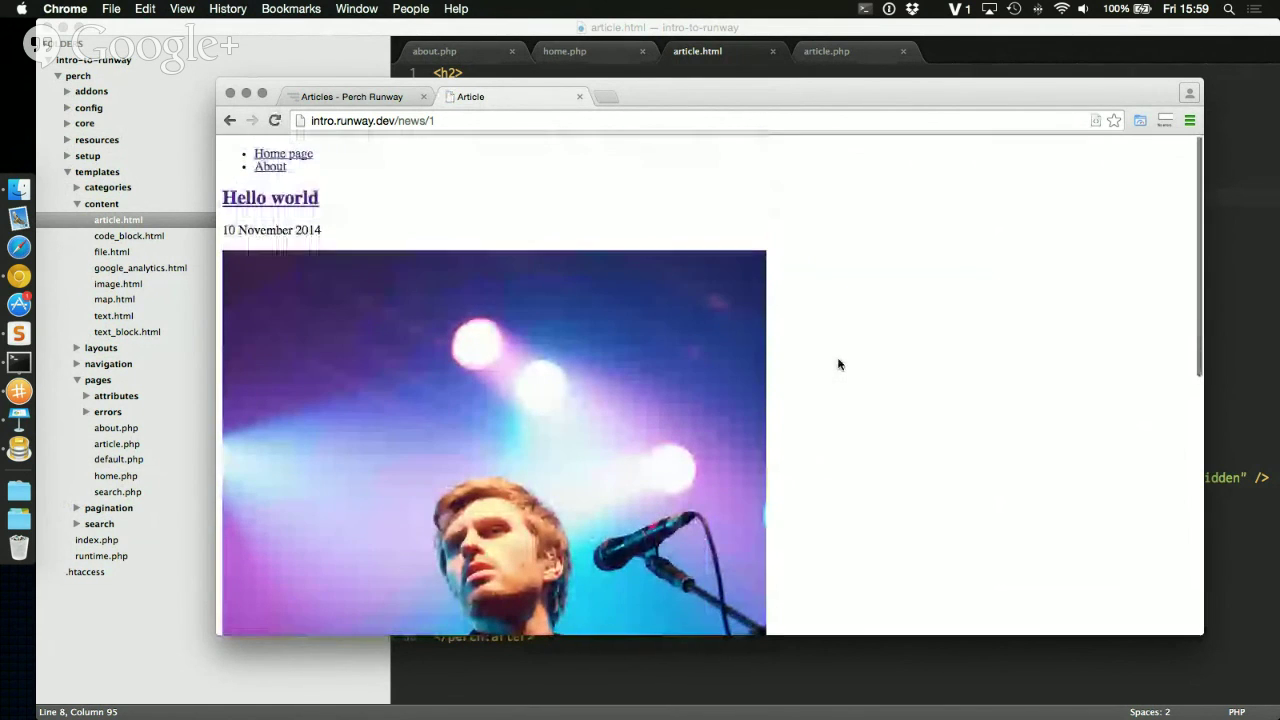
# Inspect the photo's src to confirm athlete-w800.jpg is served from CloudFront.
pyautogui.rightClick(499, 281)
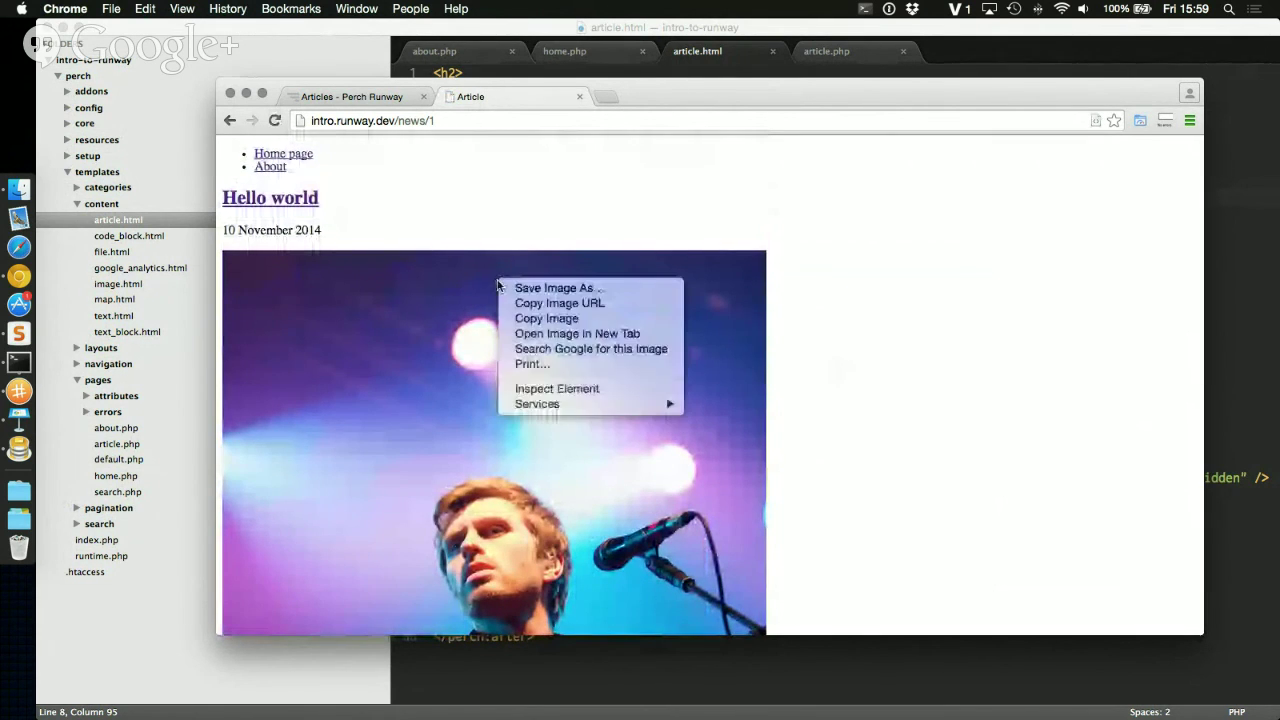
pyautogui.click(580, 390)
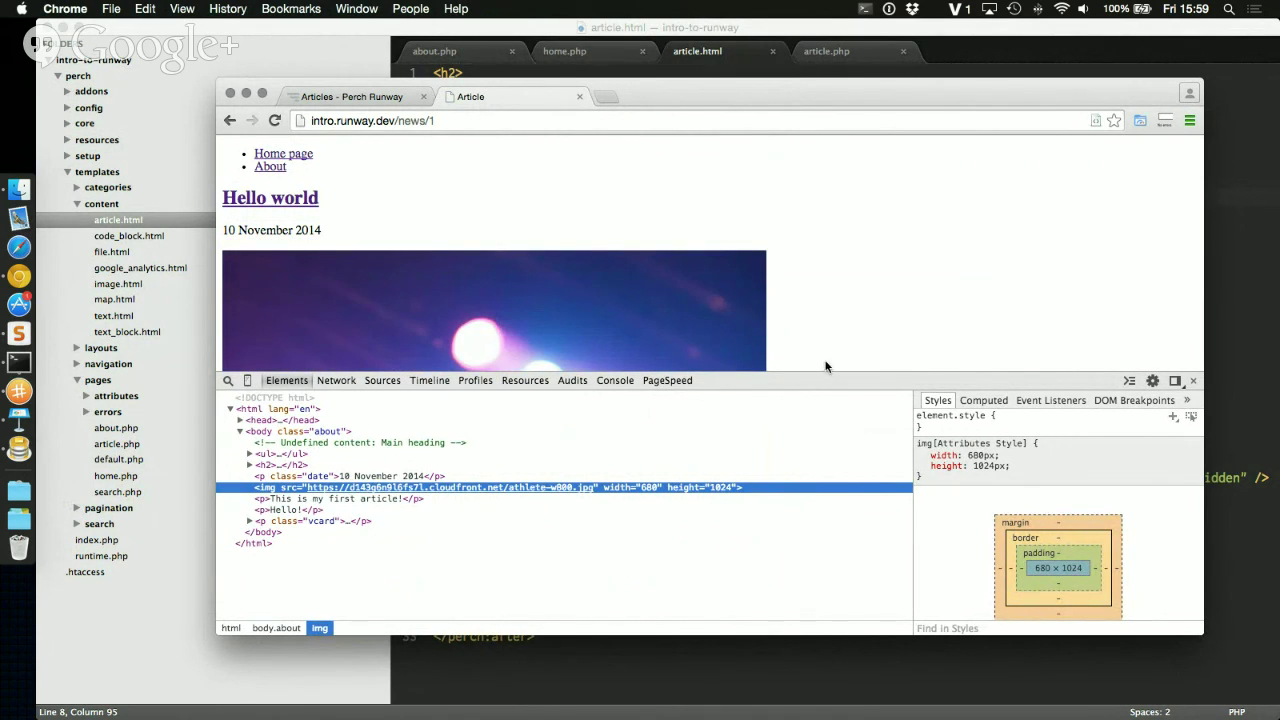
pyautogui.click(1192, 381)
pyautogui.scroll(-5, 636, 382)
pyautogui.scroll(-3, 636, 386)
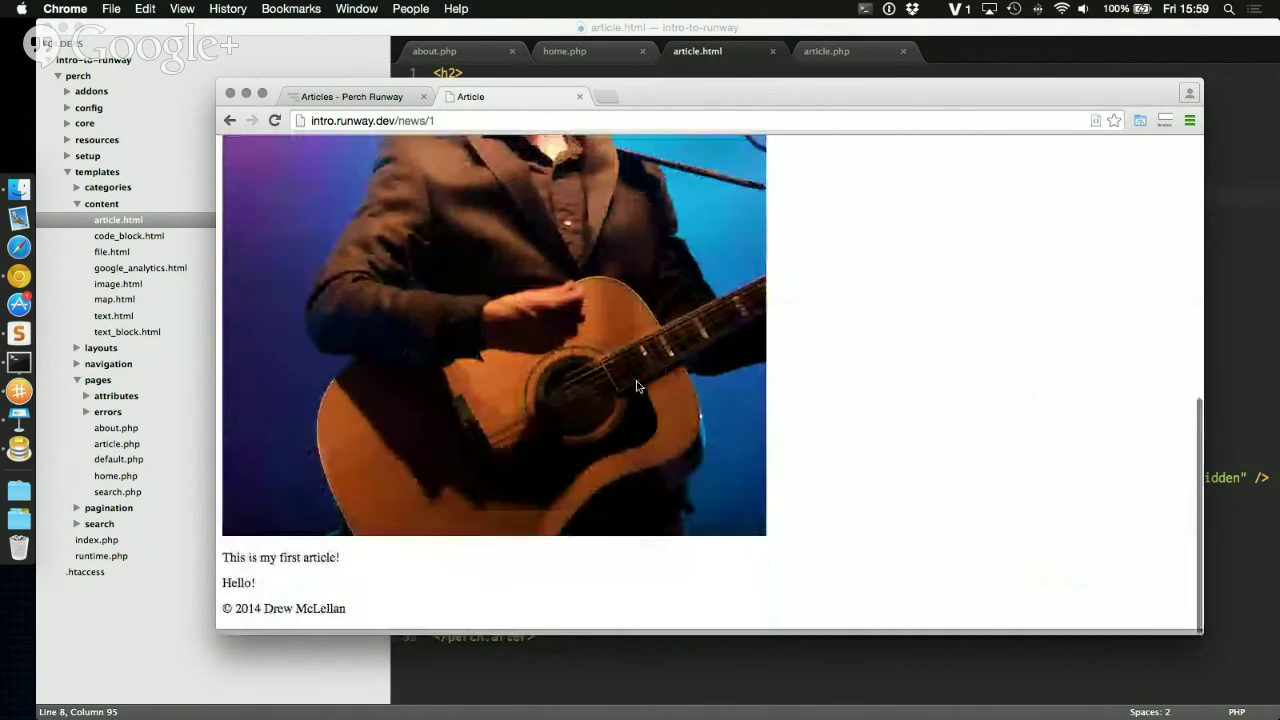